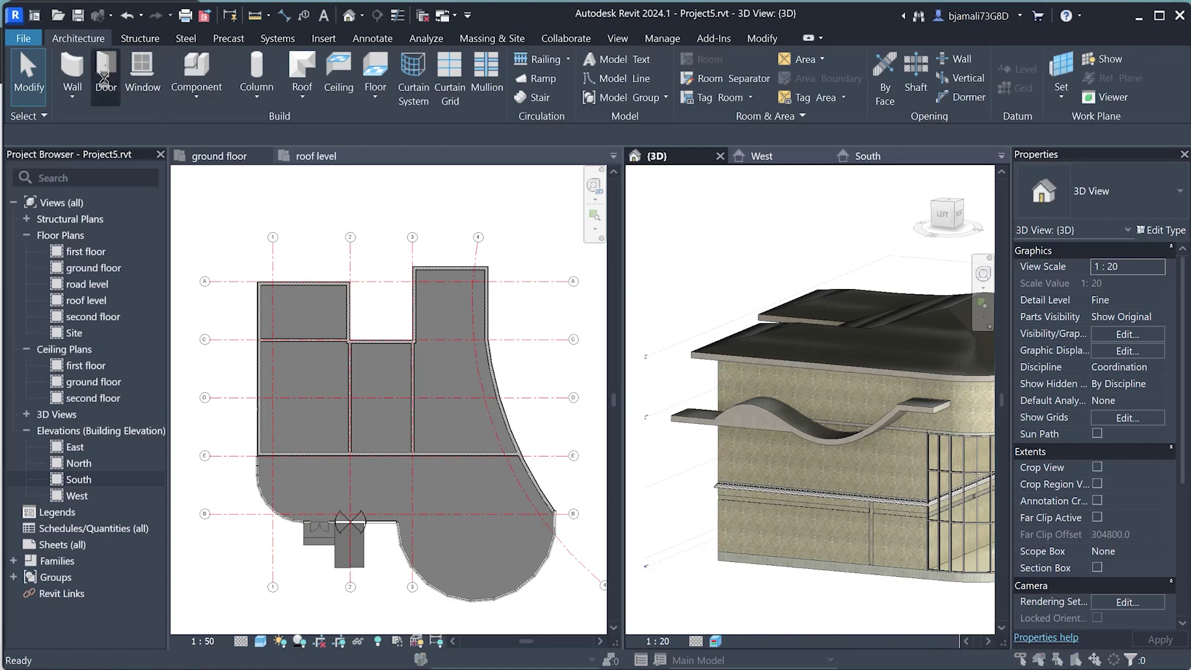
- Start placing doors with the M_Single-Flush 0915 x 2134mm type, leaving the type list unchanged
left_click(721, 229)
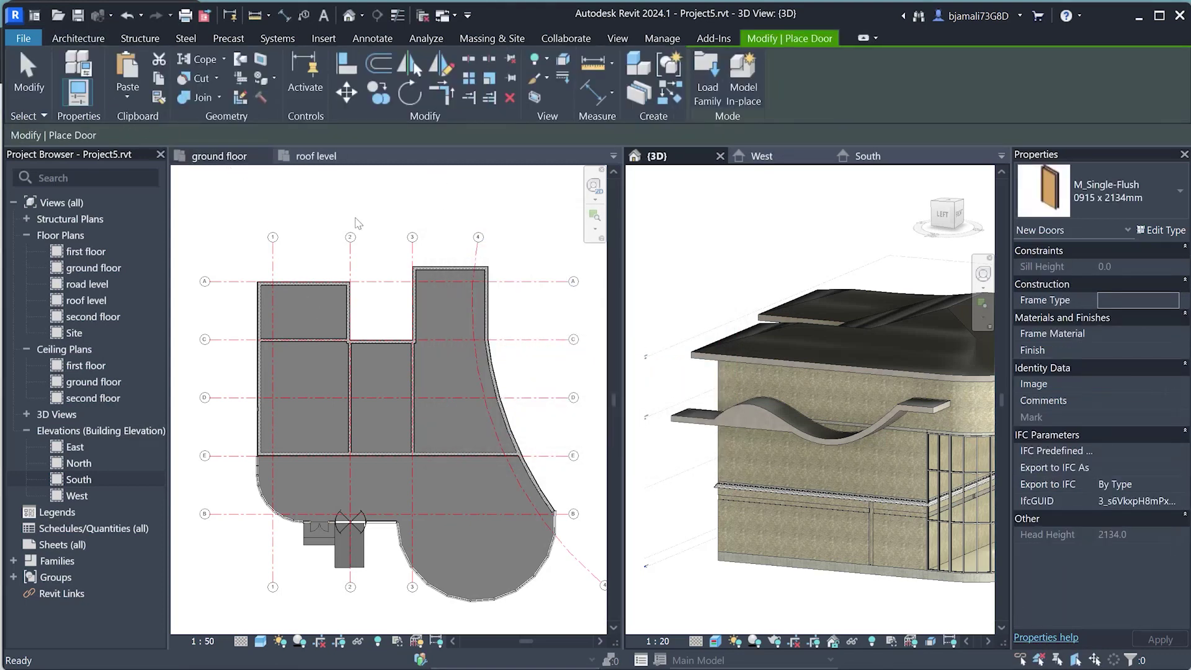
left_click(1132, 199)
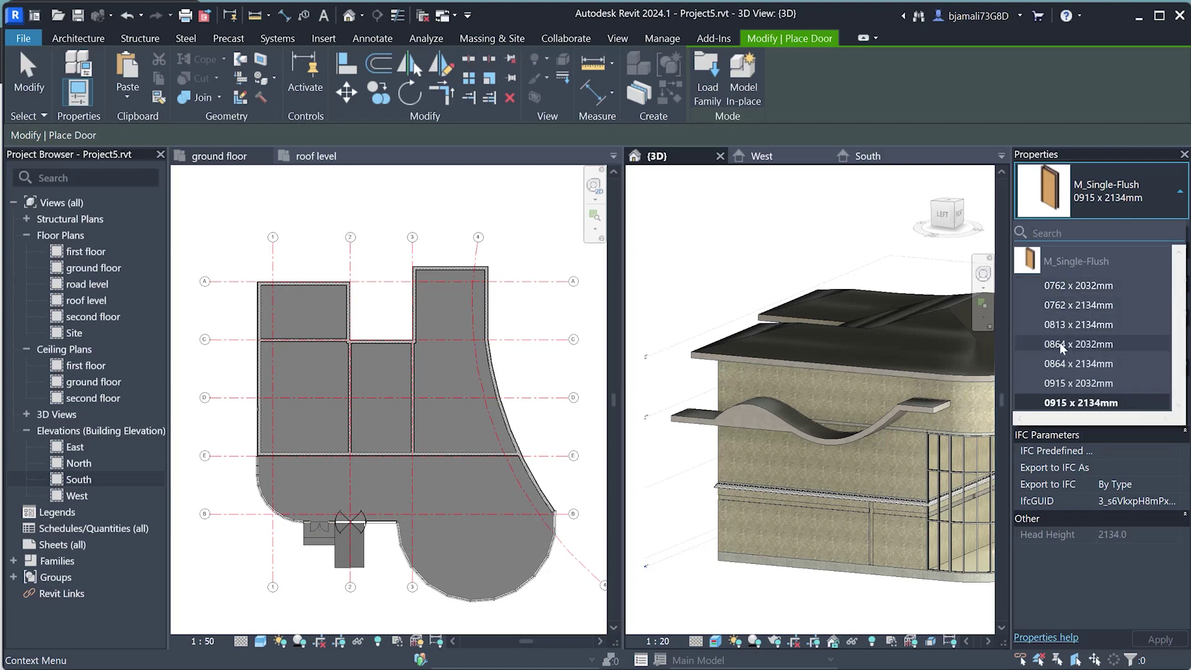
left_click(1081, 209)
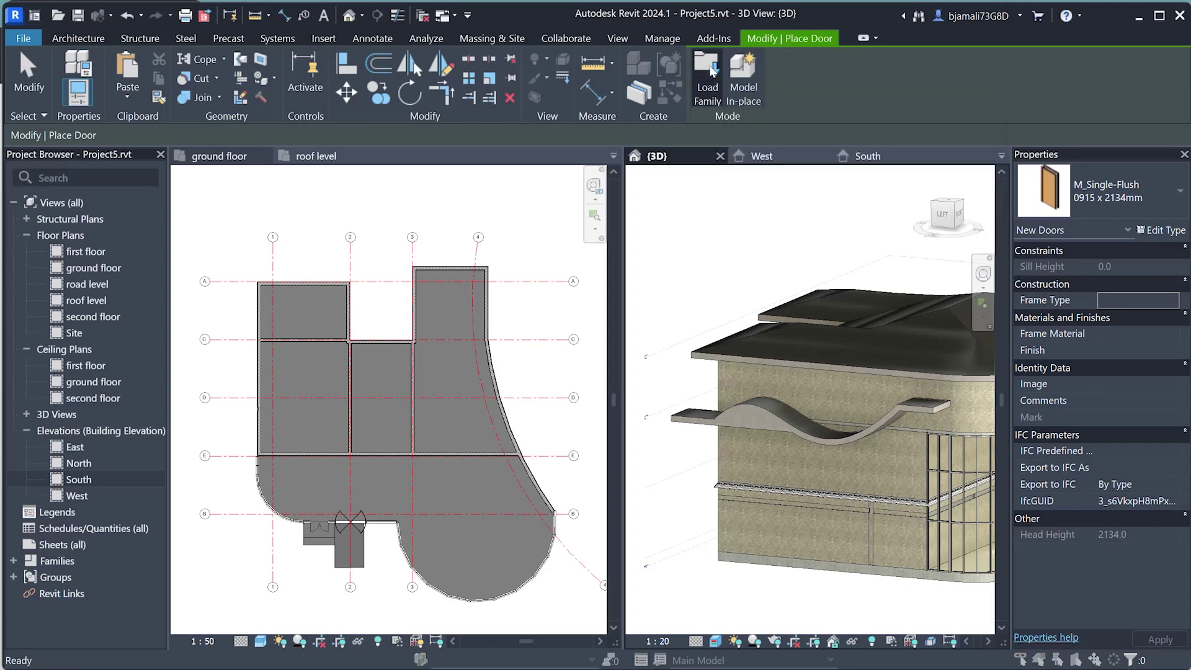
- Browse the Load Family dialog to the UK library's Doors > Internal Doors folder
left_click(709, 67)
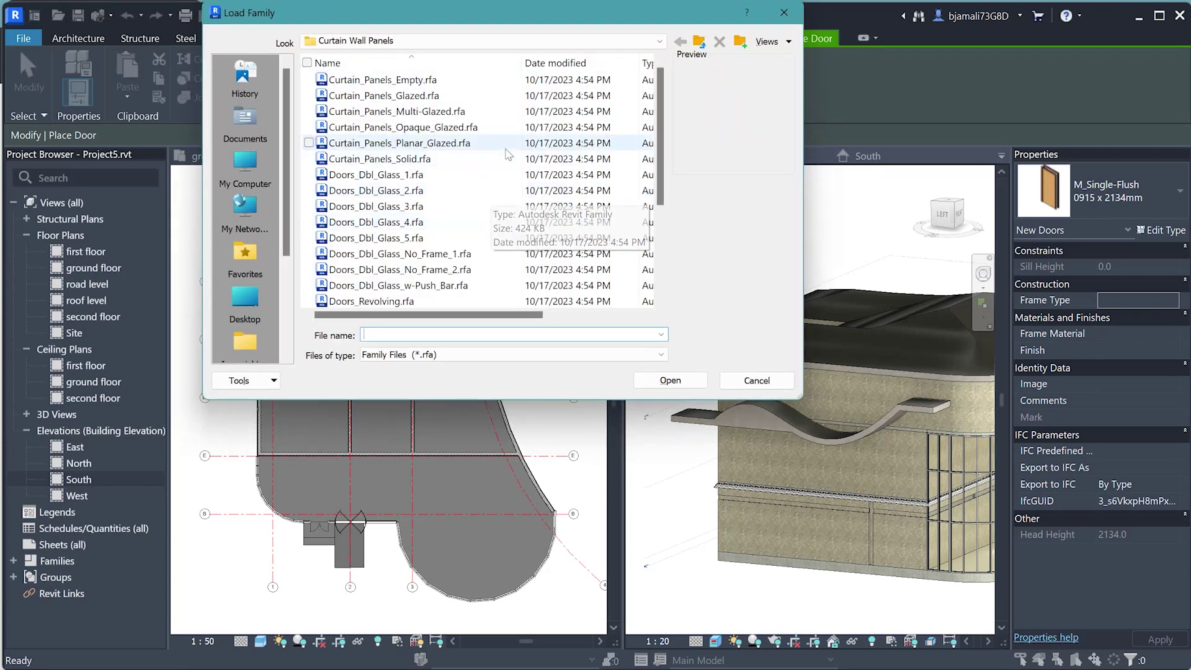
left_click(537, 43)
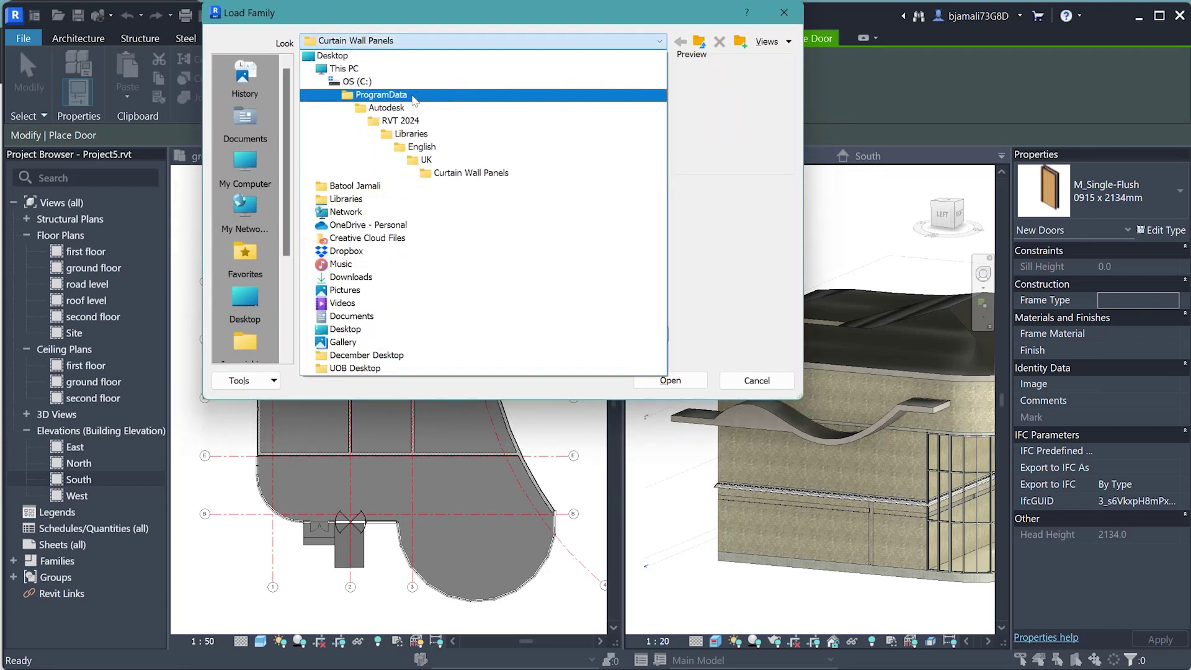
left_click(425, 160)
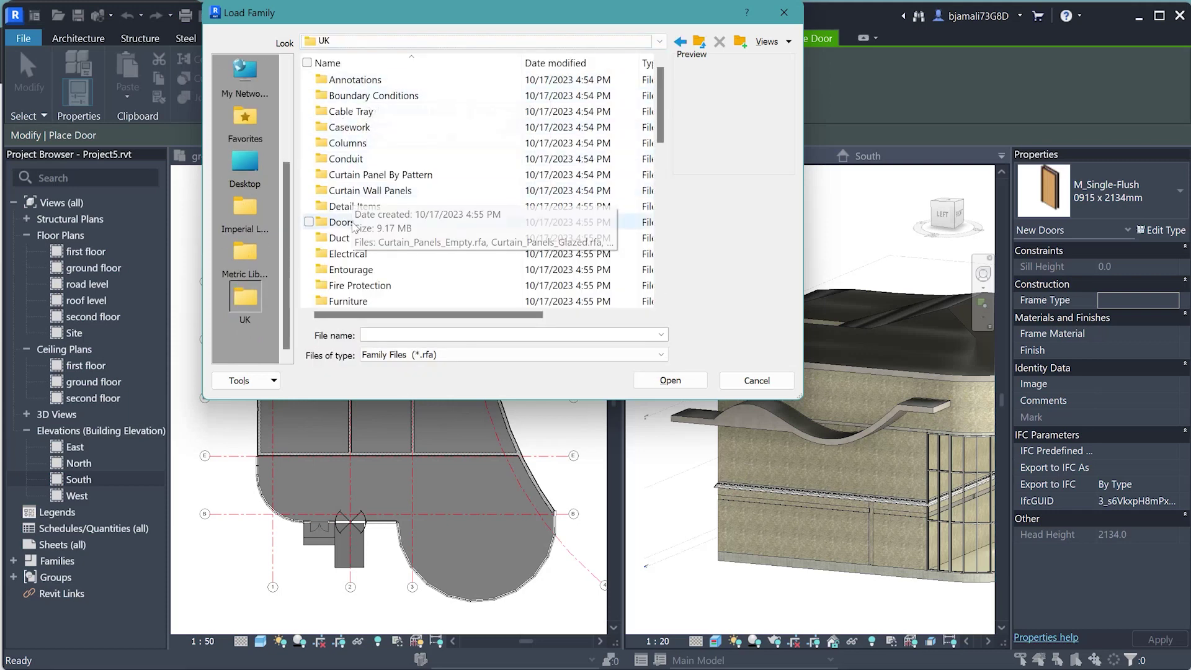
double_click(341, 222)
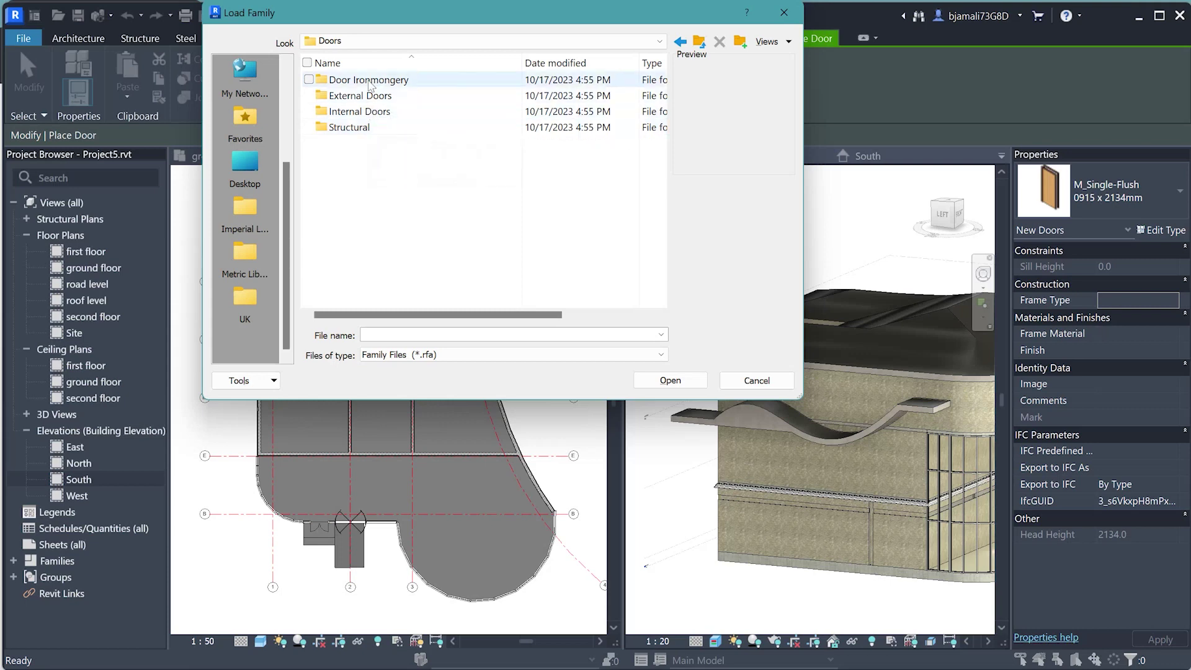
double_click(366, 111)
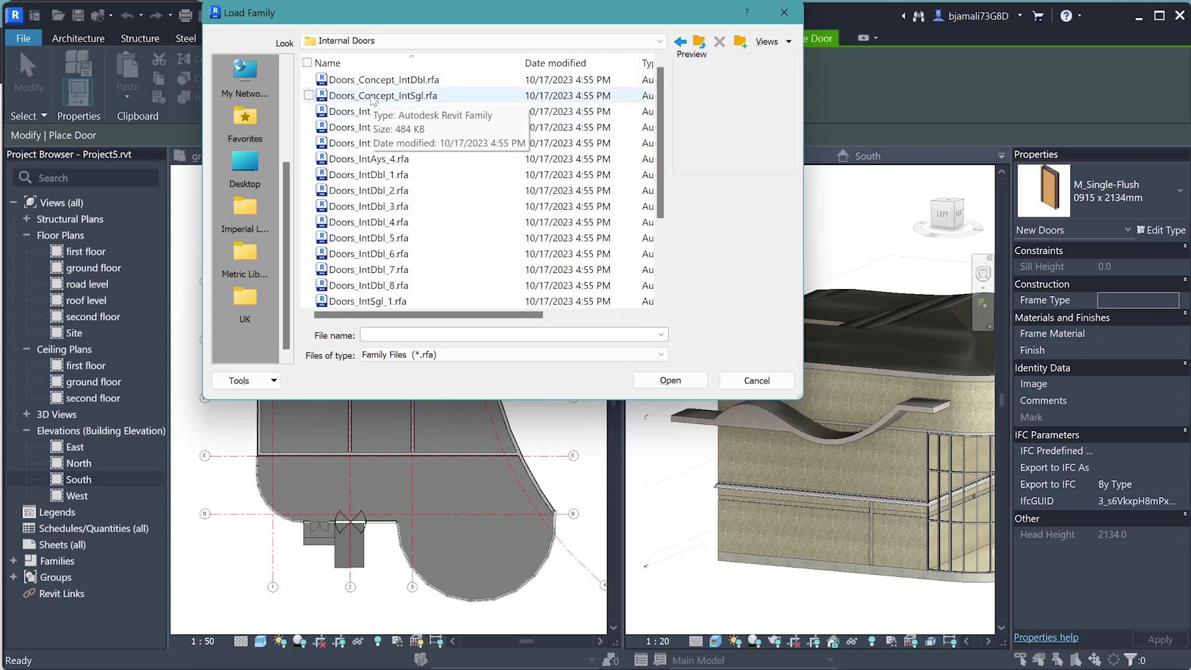
- Select Doors_IntDbl_3, Doors_IntSgl_3 and Doors_IntSgl_5 and load them
left_click(372, 96)
left_click(372, 132)
left_click(372, 158)
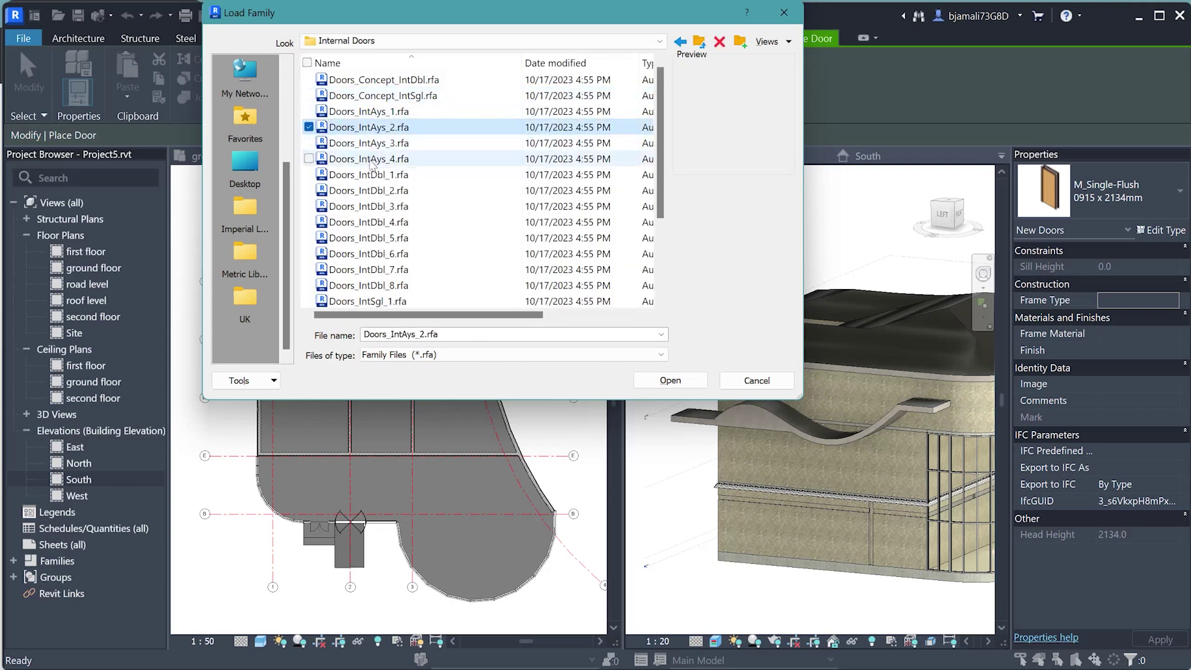
left_click(372, 206)
scroll(374, 262, "down", 3)
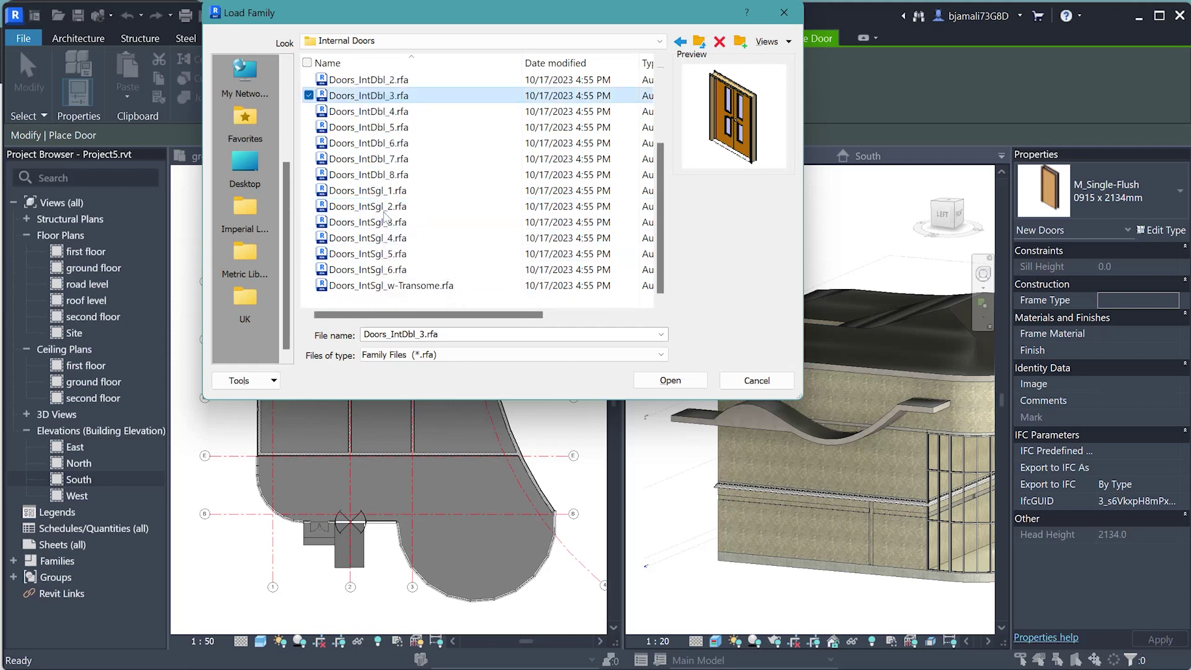
left_click(370, 254, "ctrl")
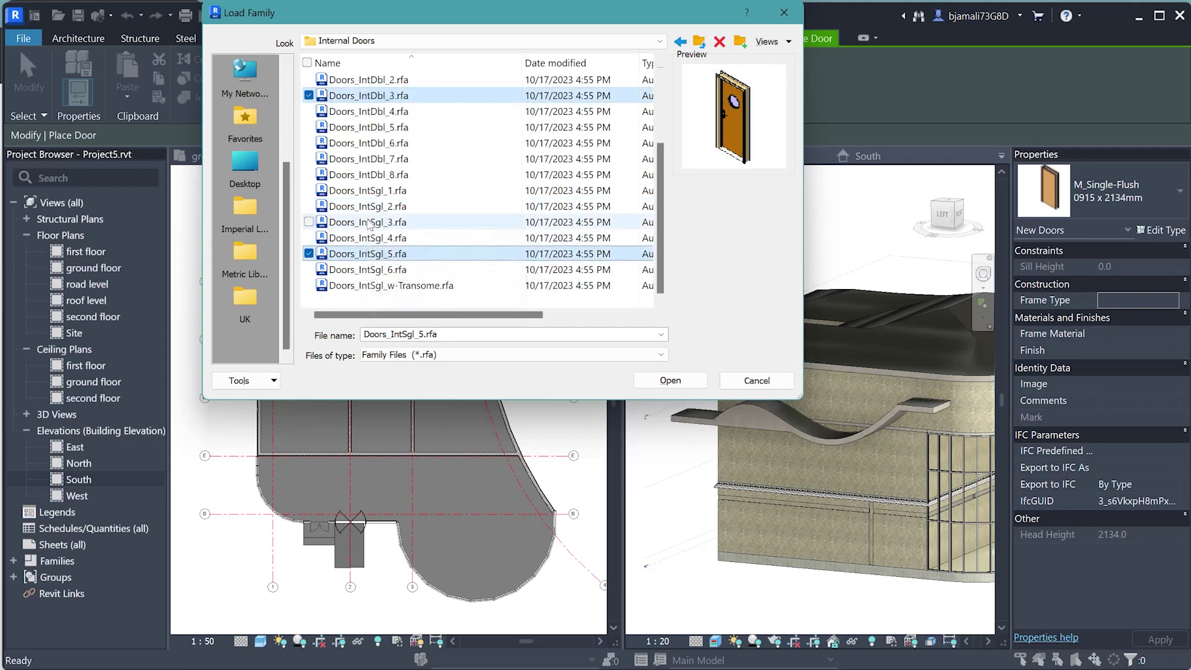
left_click(373, 222, "ctrl")
left_click(670, 380)
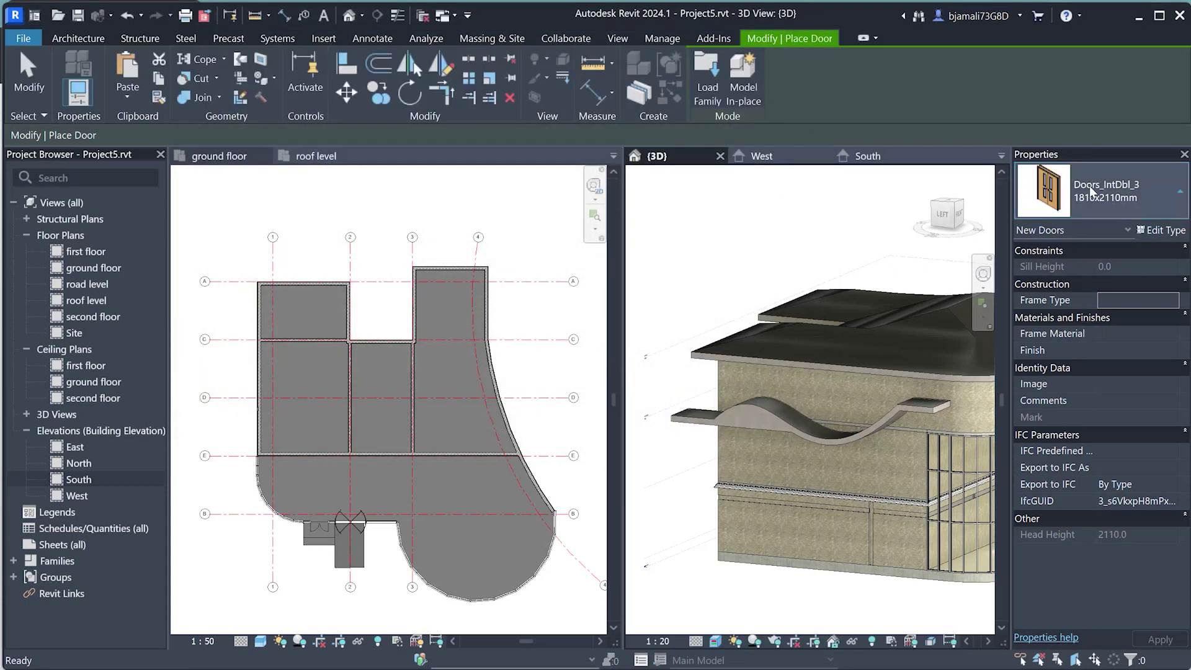
- Switch the current door type from the double door to Doors_IntSgl_3 810x2110mm
left_click(1089, 185)
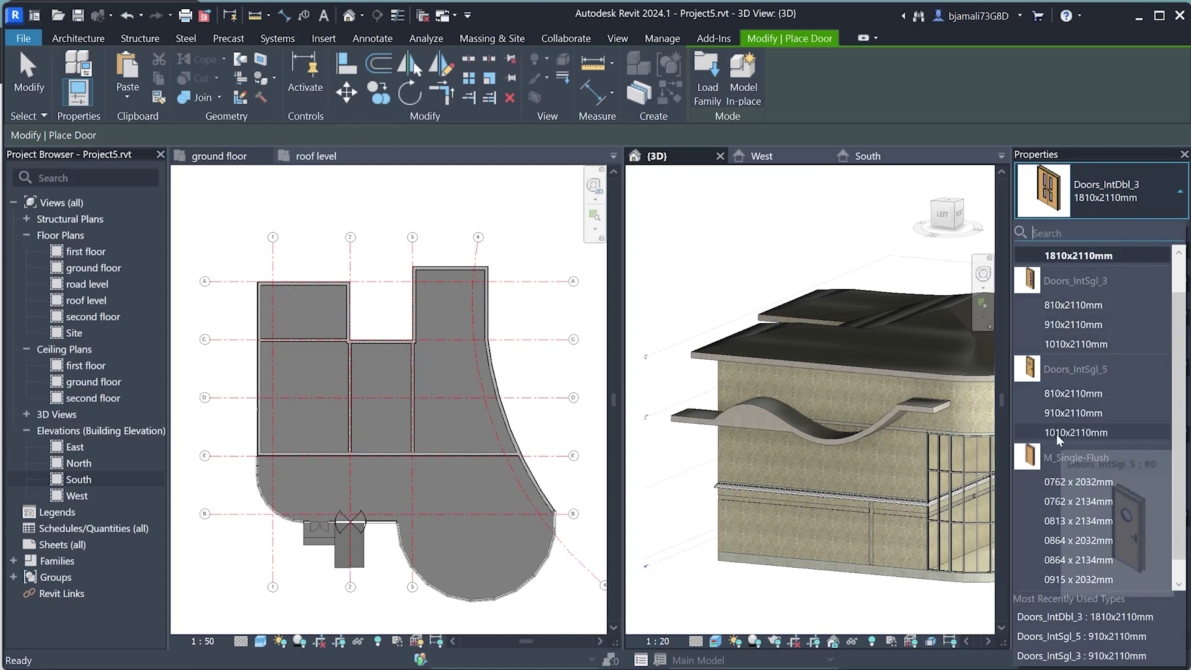
left_click(1062, 203)
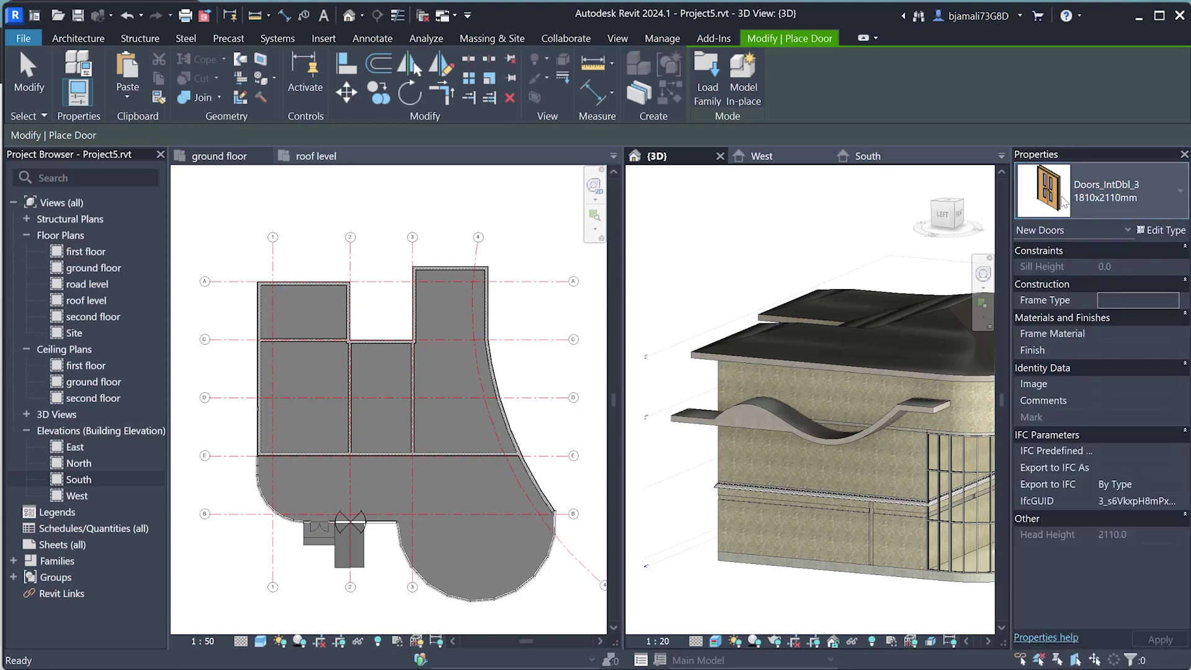
left_click(1108, 198)
left_click(1080, 301)
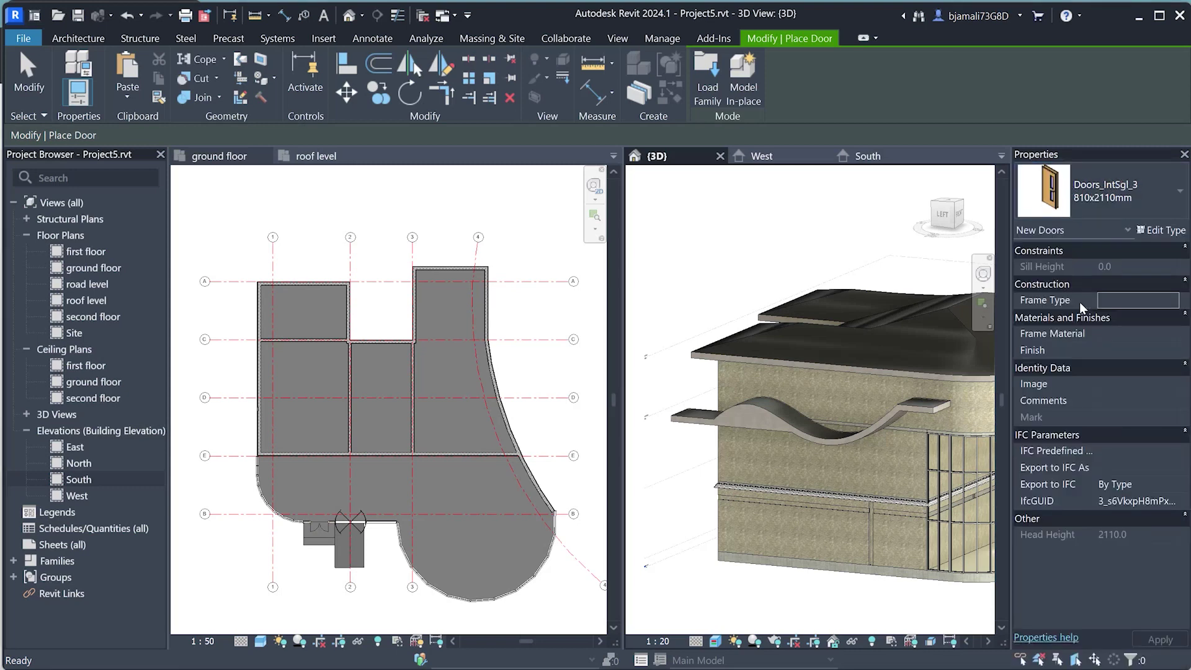
- Duplicate the Doors_IntSgl_3 type and rename the copy to 1000 x 2500
left_click(1161, 230)
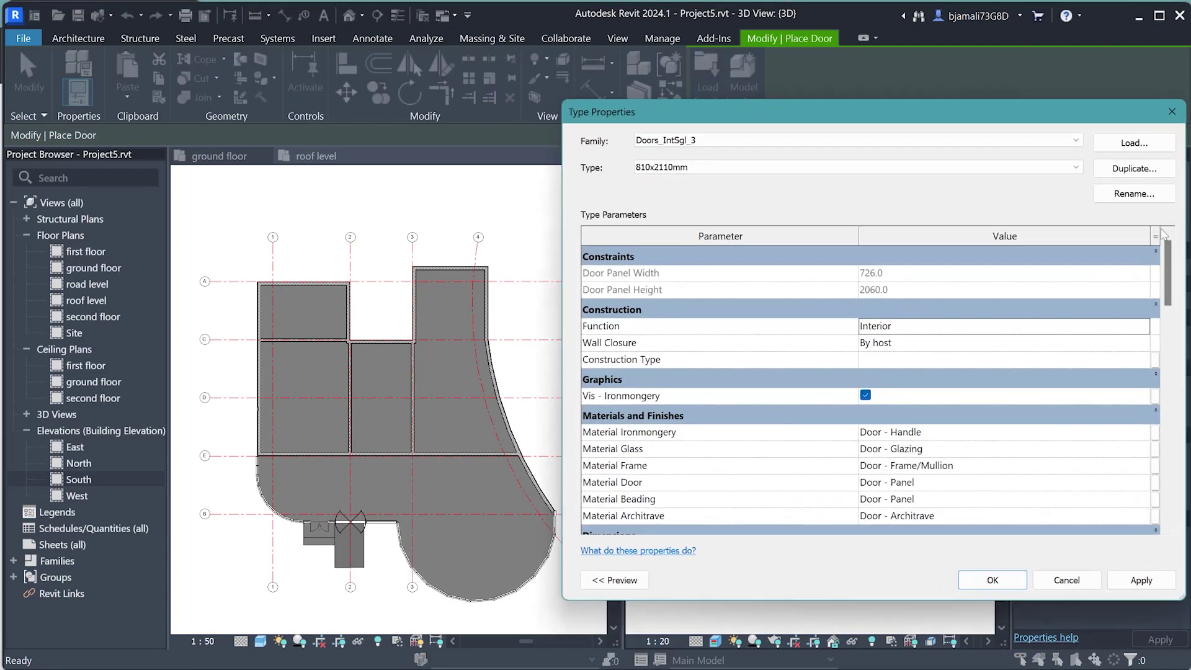
left_click(1134, 168)
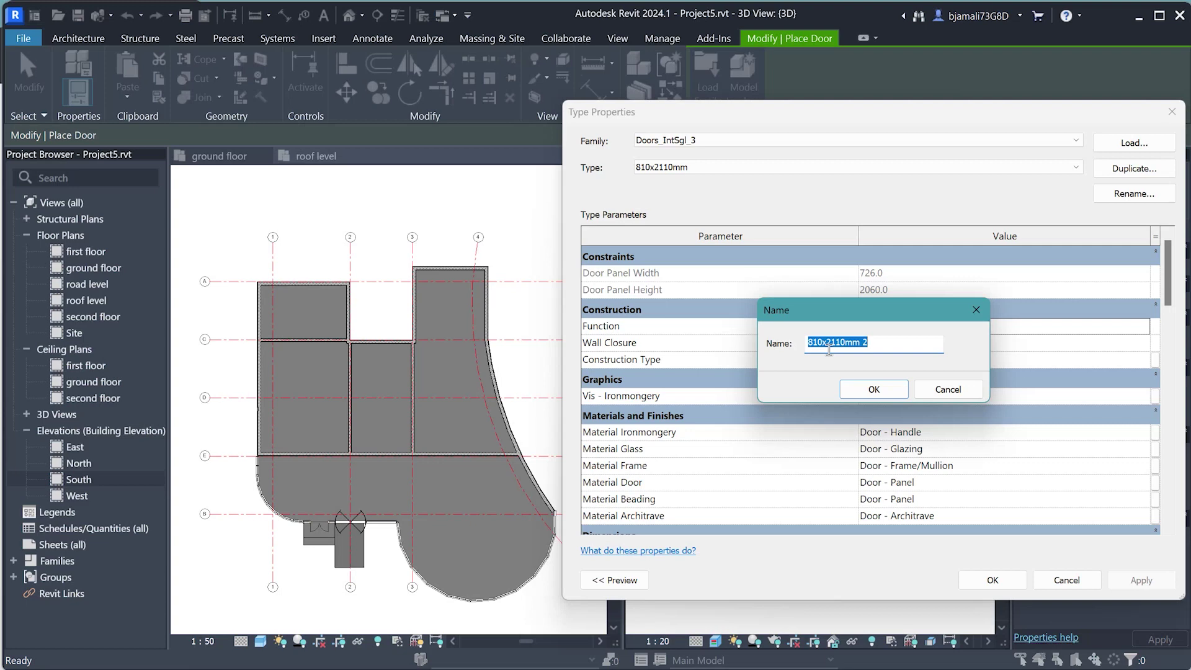
type("2000 x 3000")
key("Return")
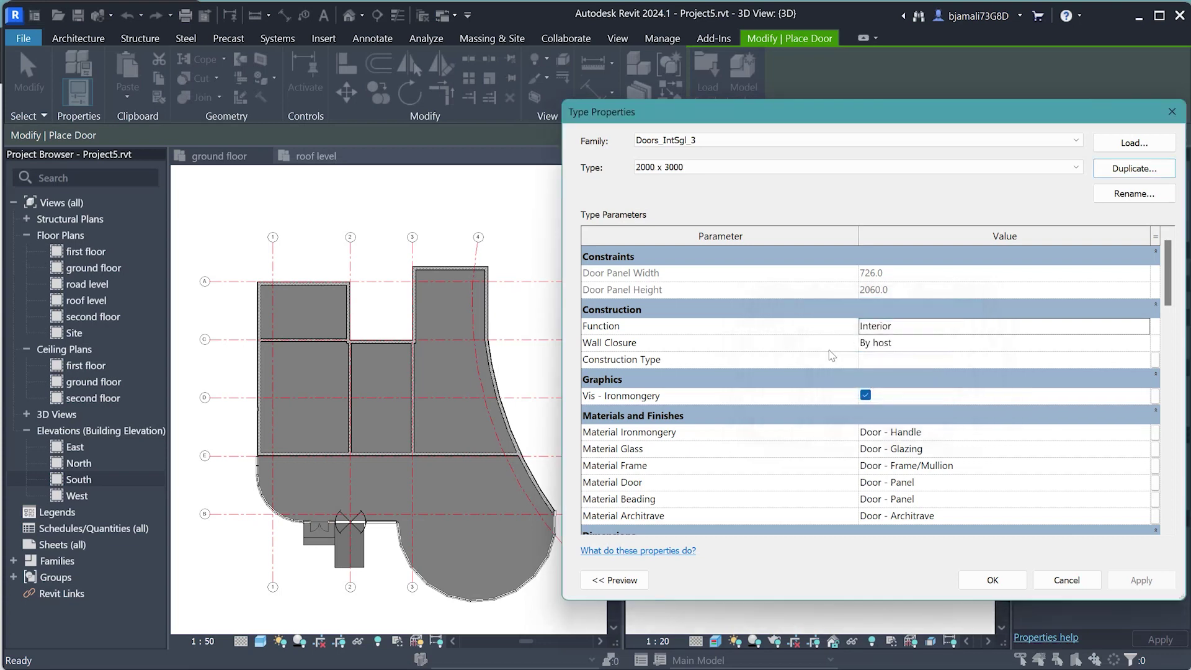
left_click(605, 583)
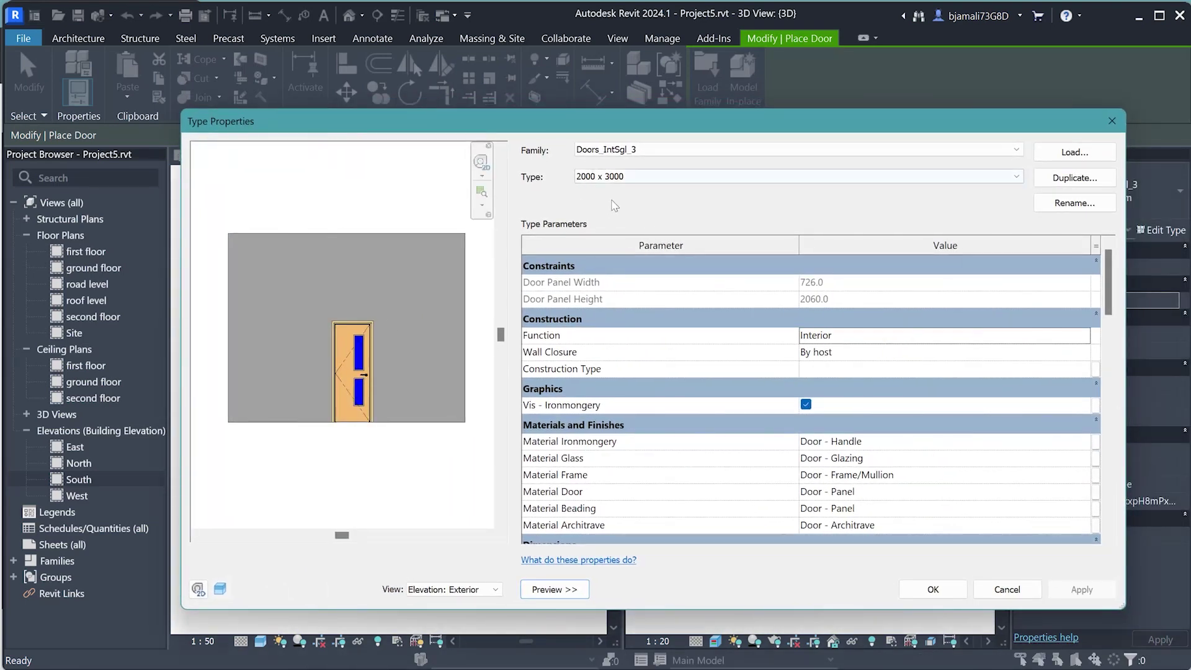
left_click(1087, 210)
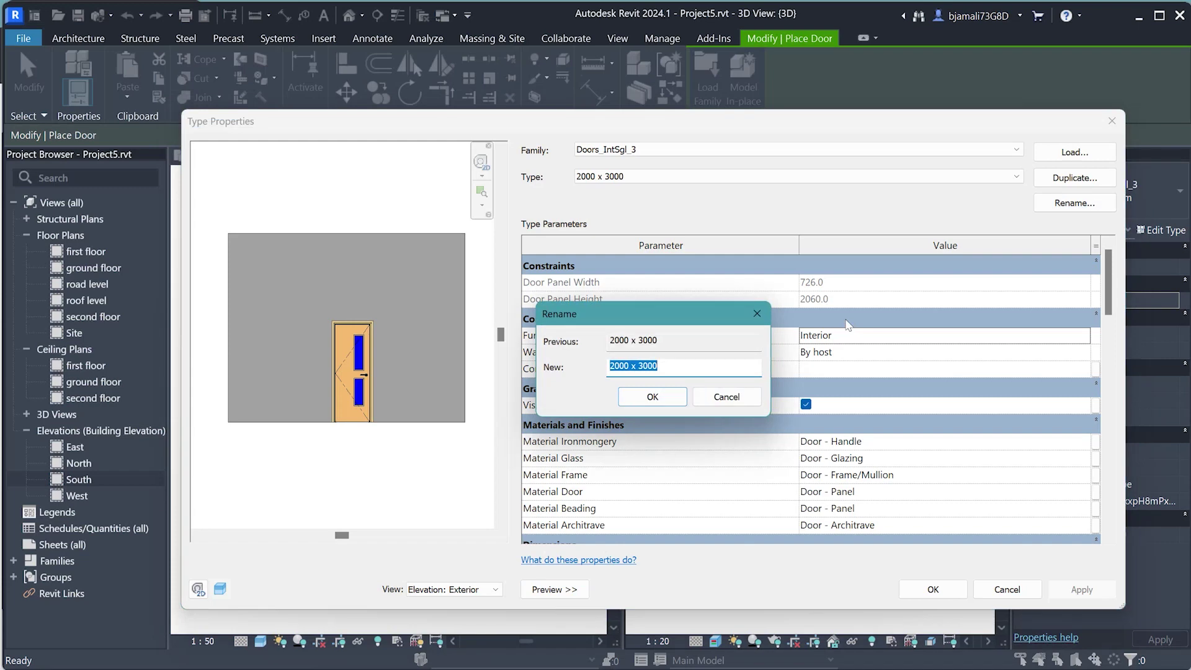
type("1000")
key("Return")
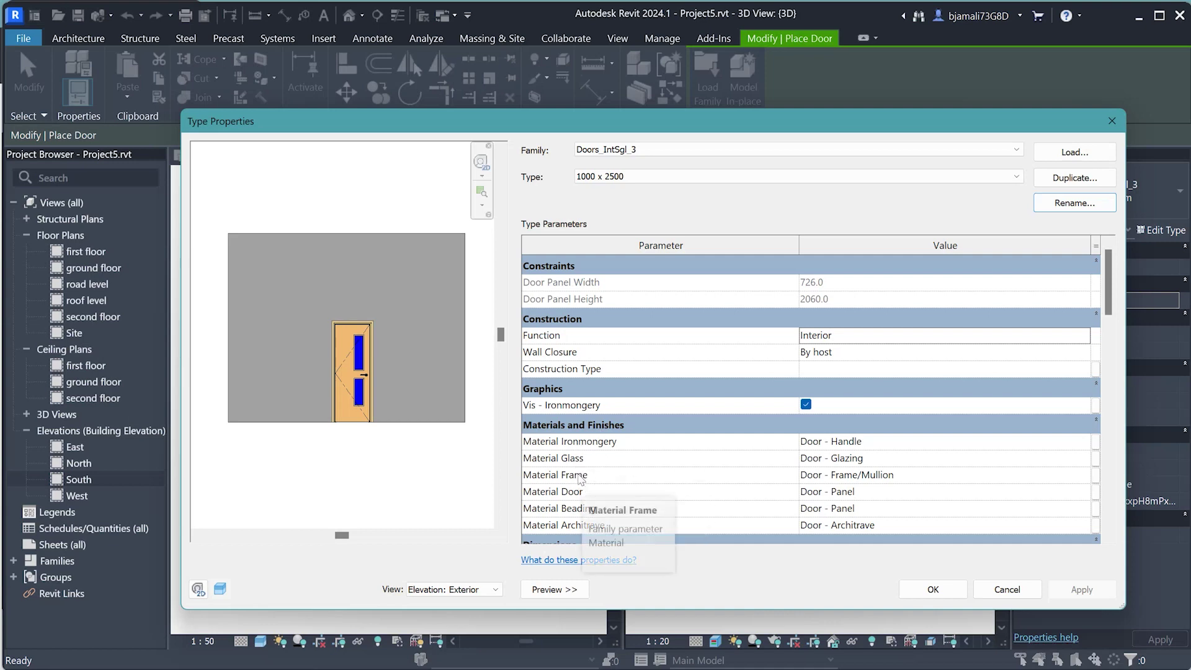
- Search the Material Browser for wood and assign Wood Planks as the Material Door
left_click(891, 492)
left_click(1084, 493)
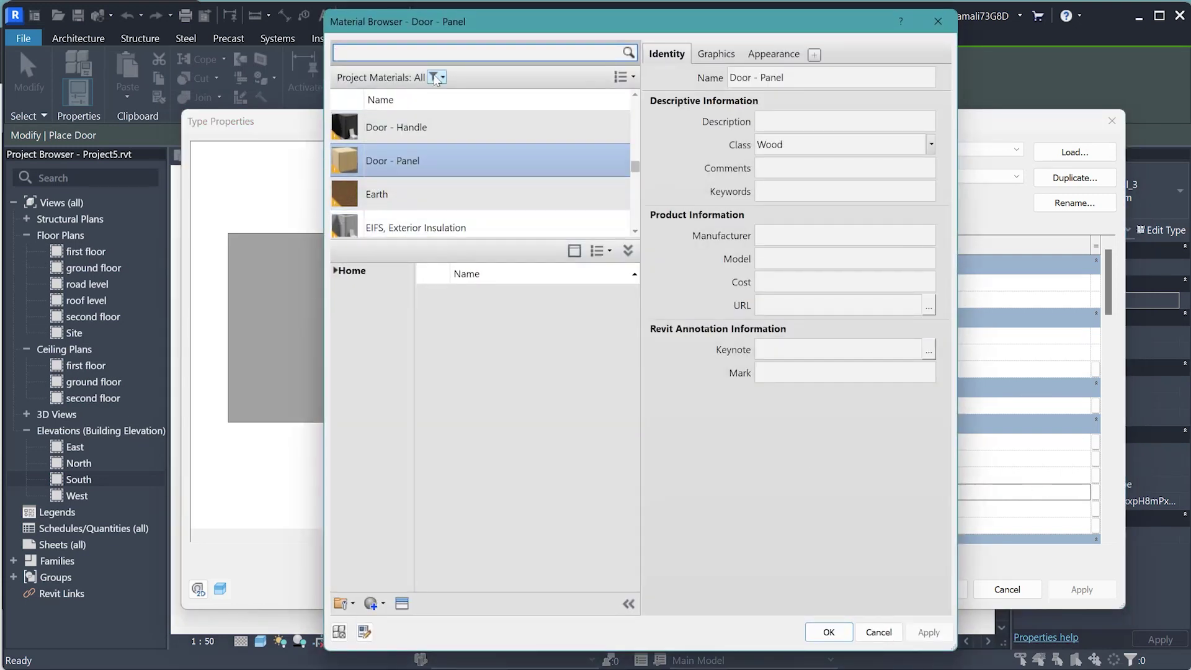
type("wood")
key("Return")
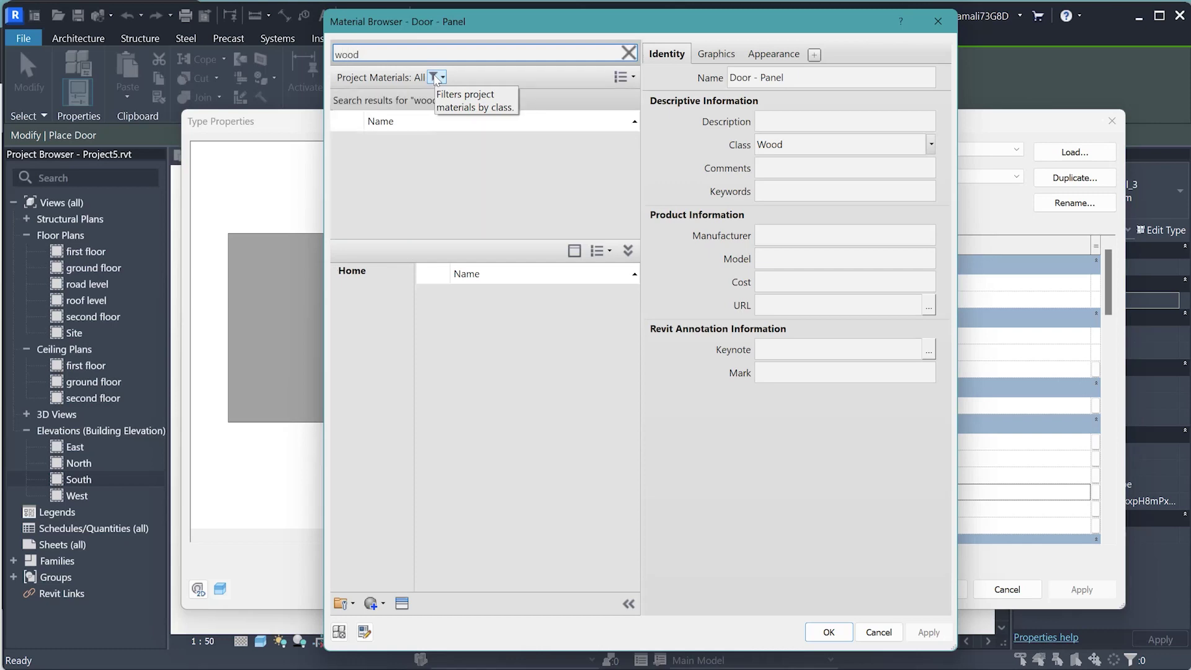
scroll(472, 167, "down", 1)
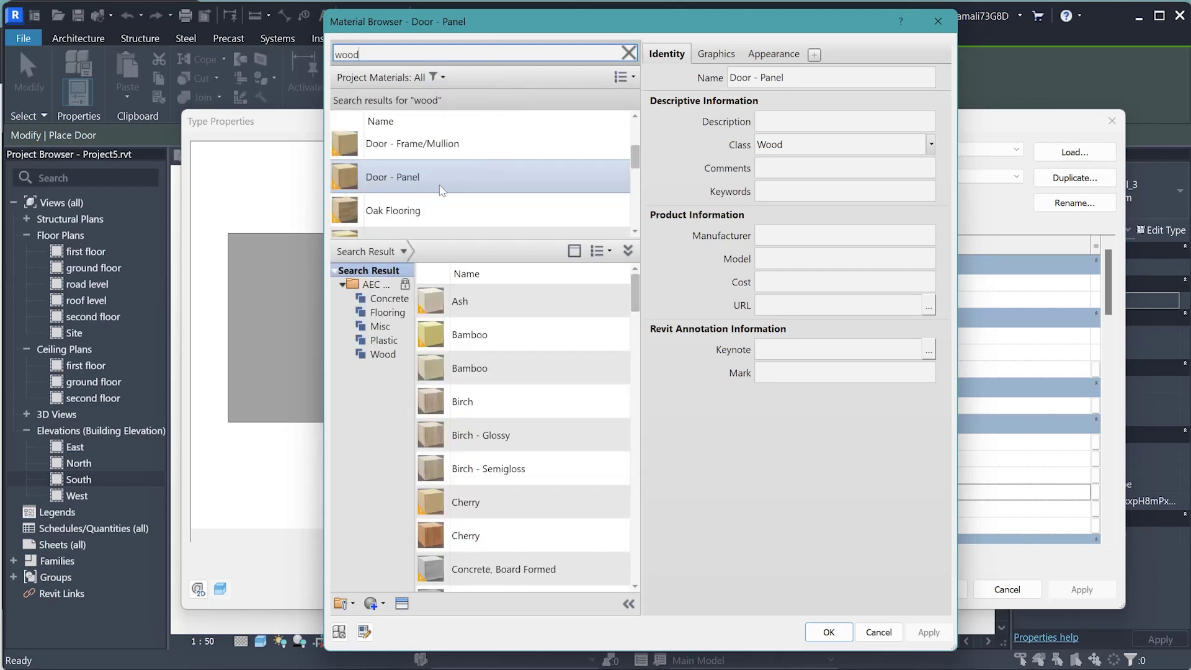
scroll(427, 199, "down", 2)
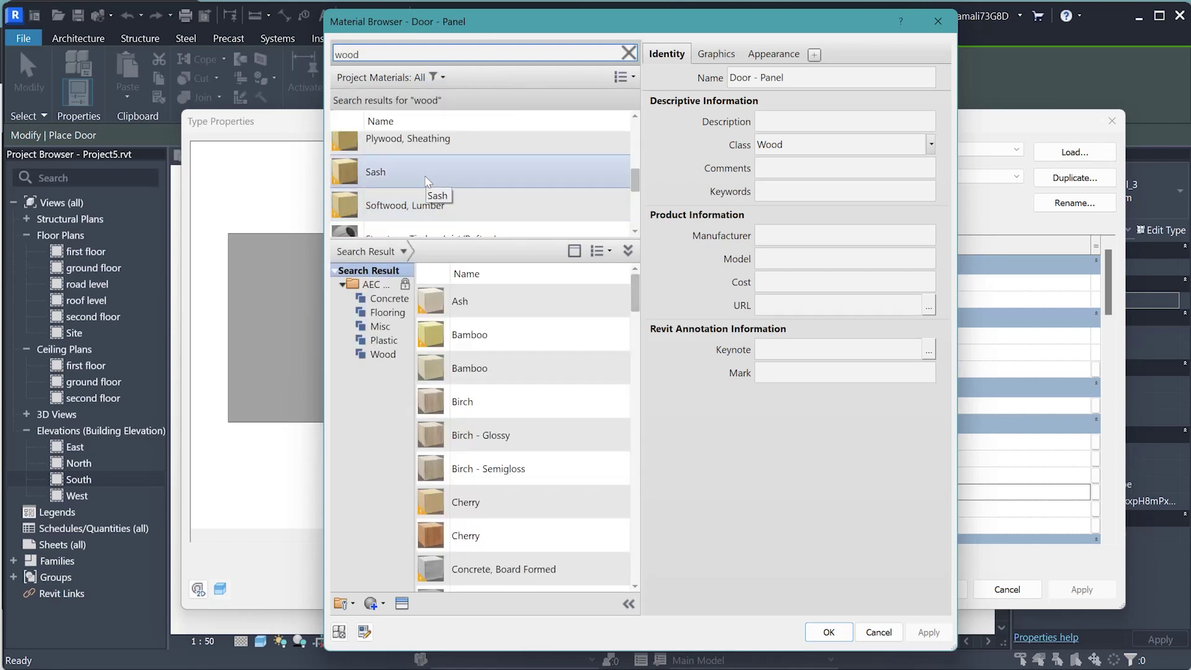
scroll(422, 205, "down", 2)
scroll(418, 220, "down", 1)
double_click(418, 220)
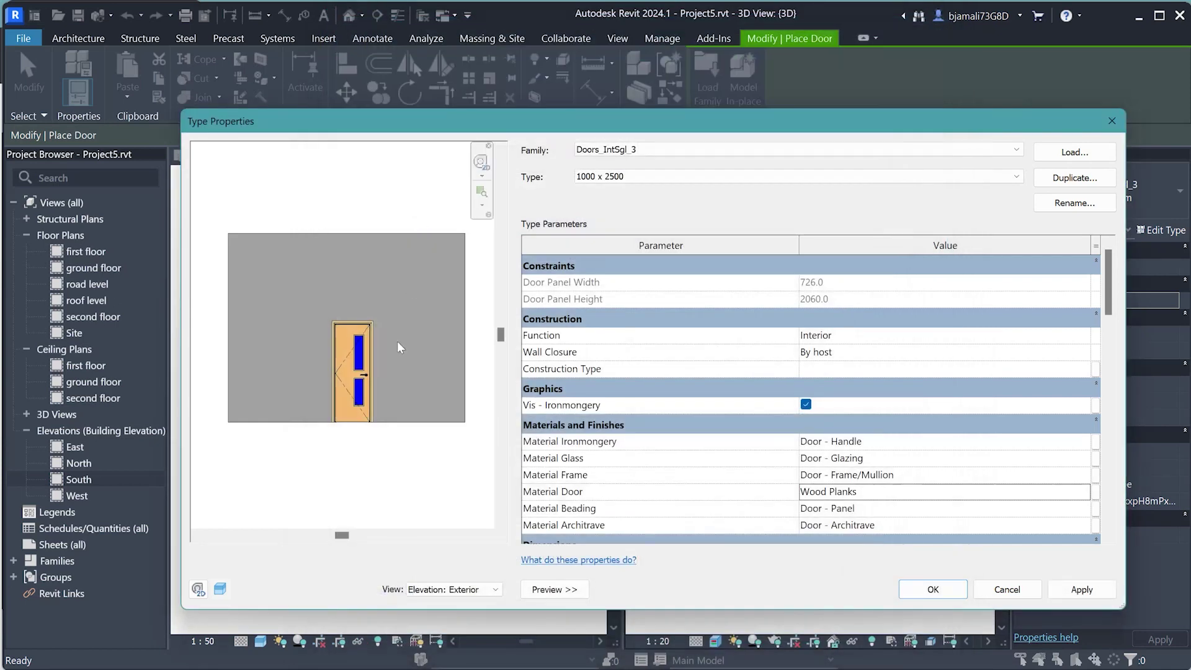
scroll(370, 371, "up", 2)
scroll(347, 360, "up", 2)
scroll(351, 344, "up", 1)
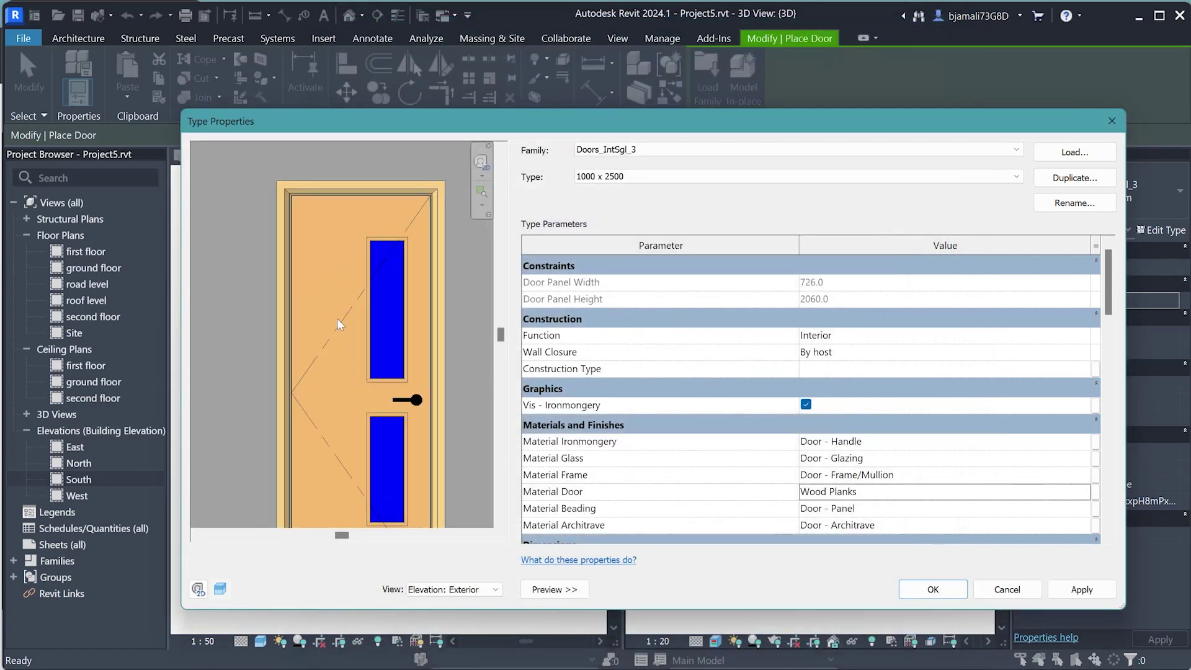
- Set the door type's Rough Width to 1000 and Rough Height to 2500
scroll(659, 355, "down", 3)
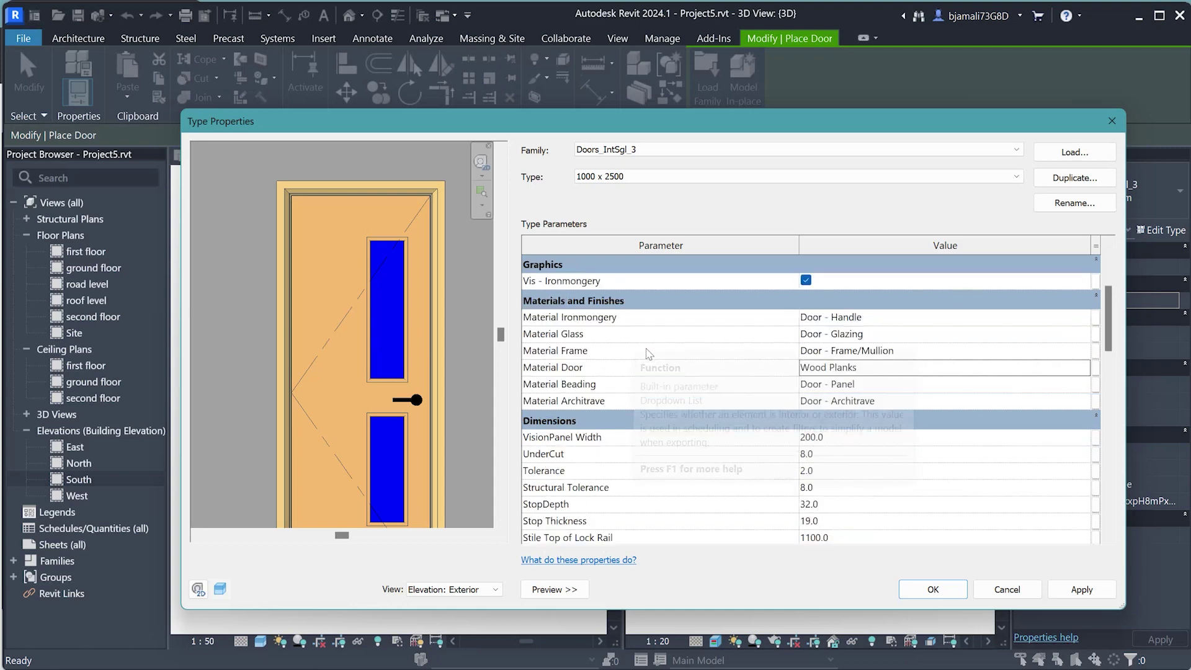
scroll(660, 355, "down", 3)
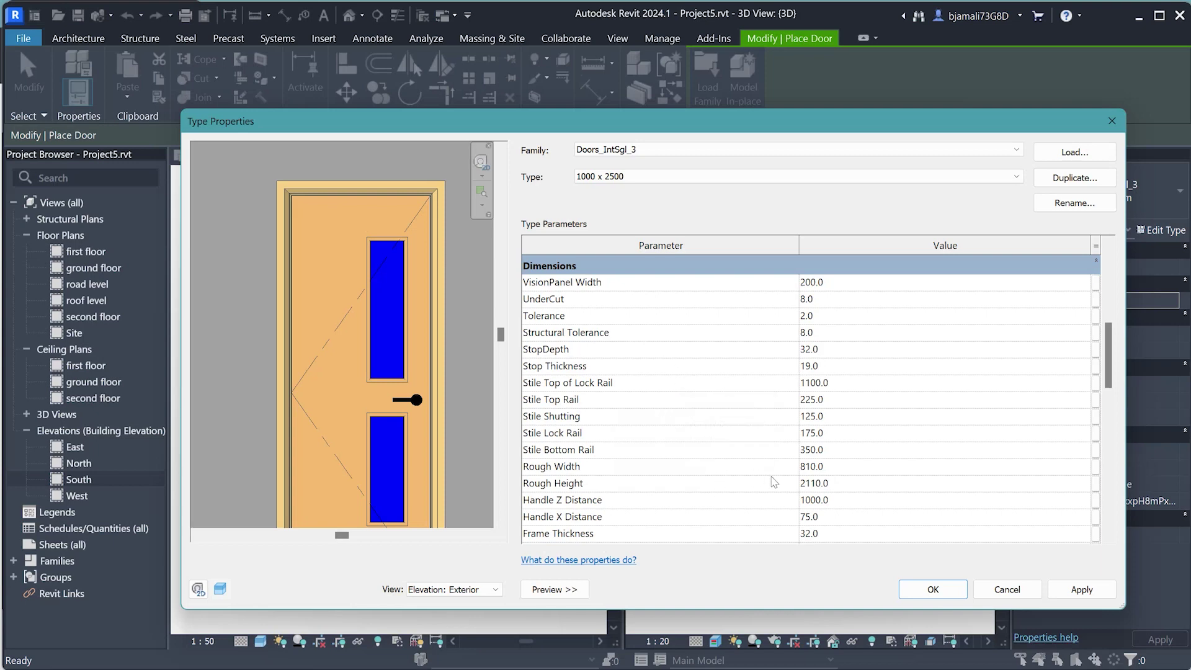
left_click(830, 465)
type("1")
key("Tab")
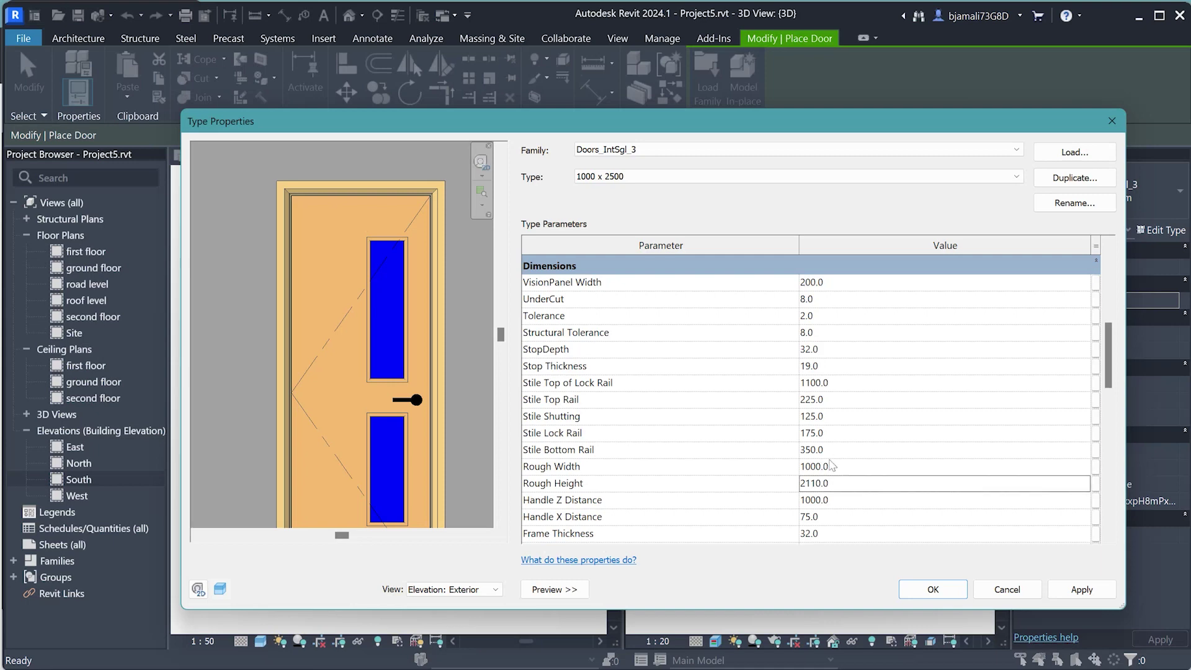
type("25")
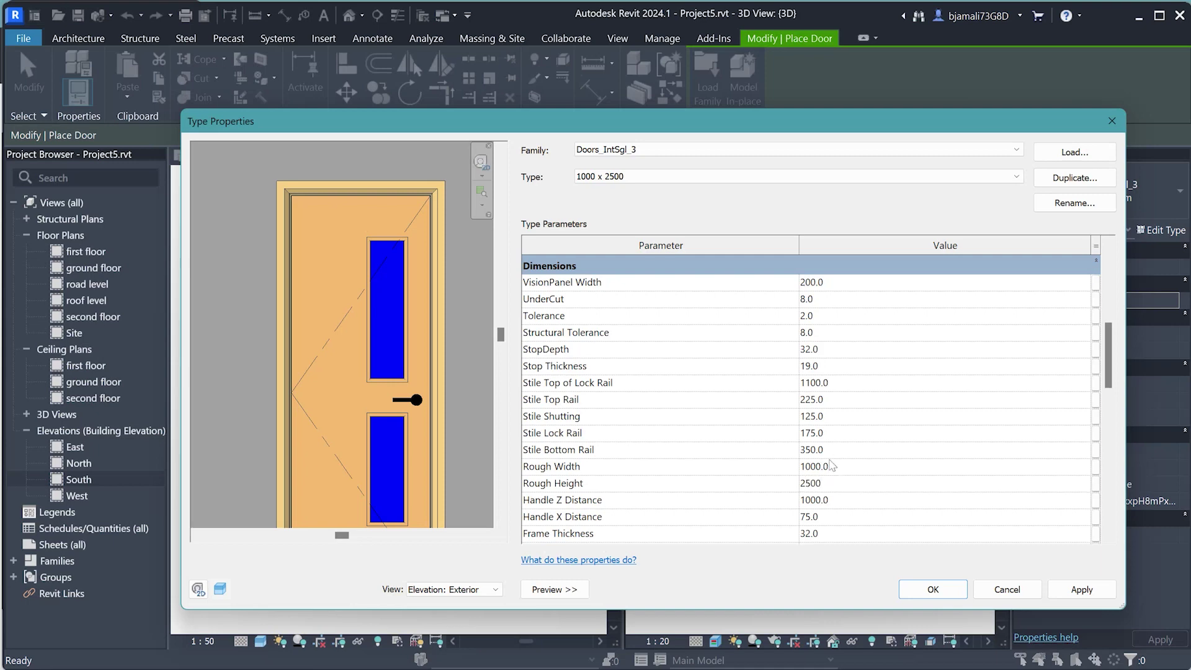
left_click(842, 471)
- Review the remaining type parameters and accept the Type Properties
scroll(682, 484, "down", 3)
scroll(673, 403, "down", 3)
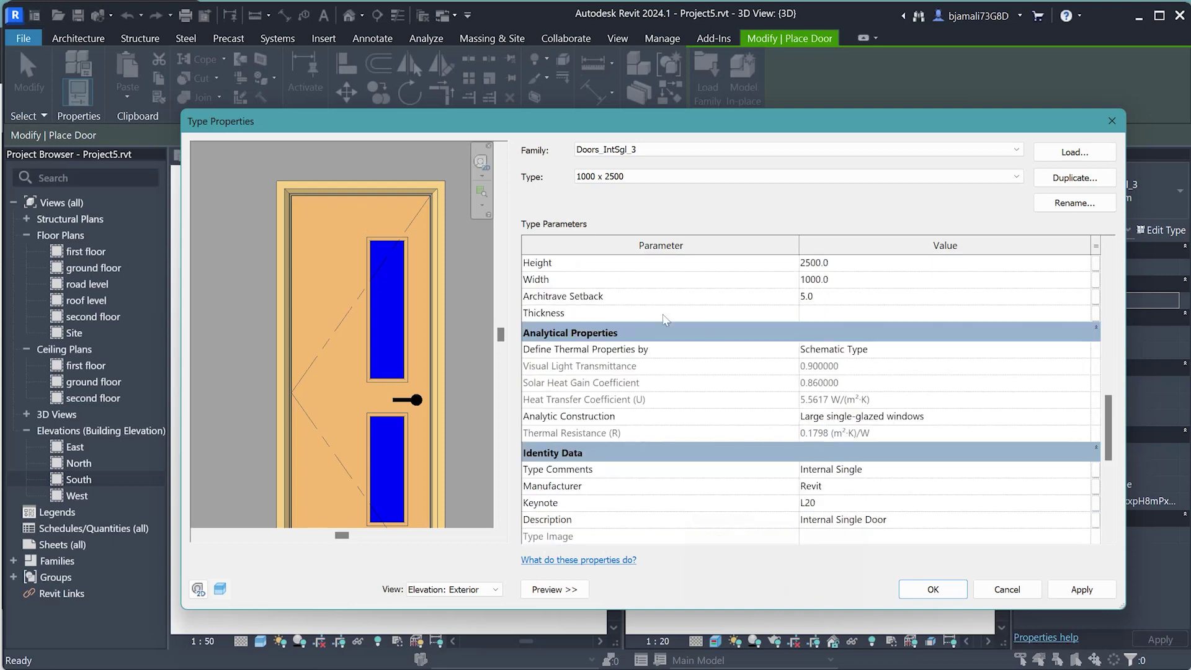
scroll(571, 410, "down", 3)
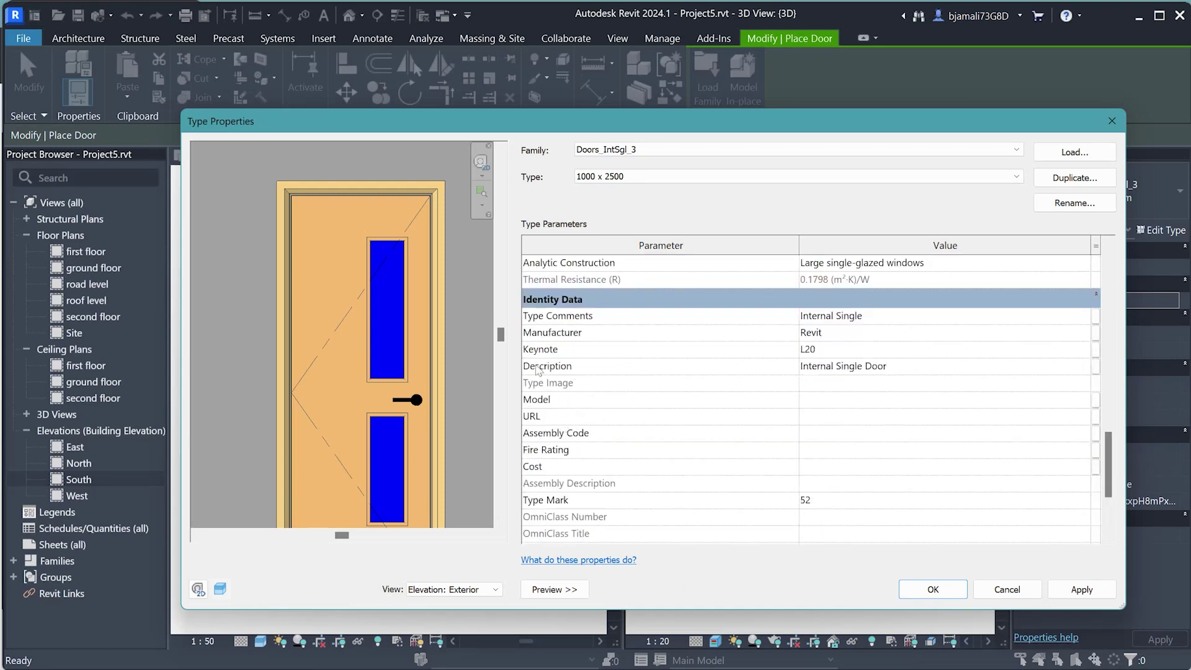
scroll(540, 371, "down", 3)
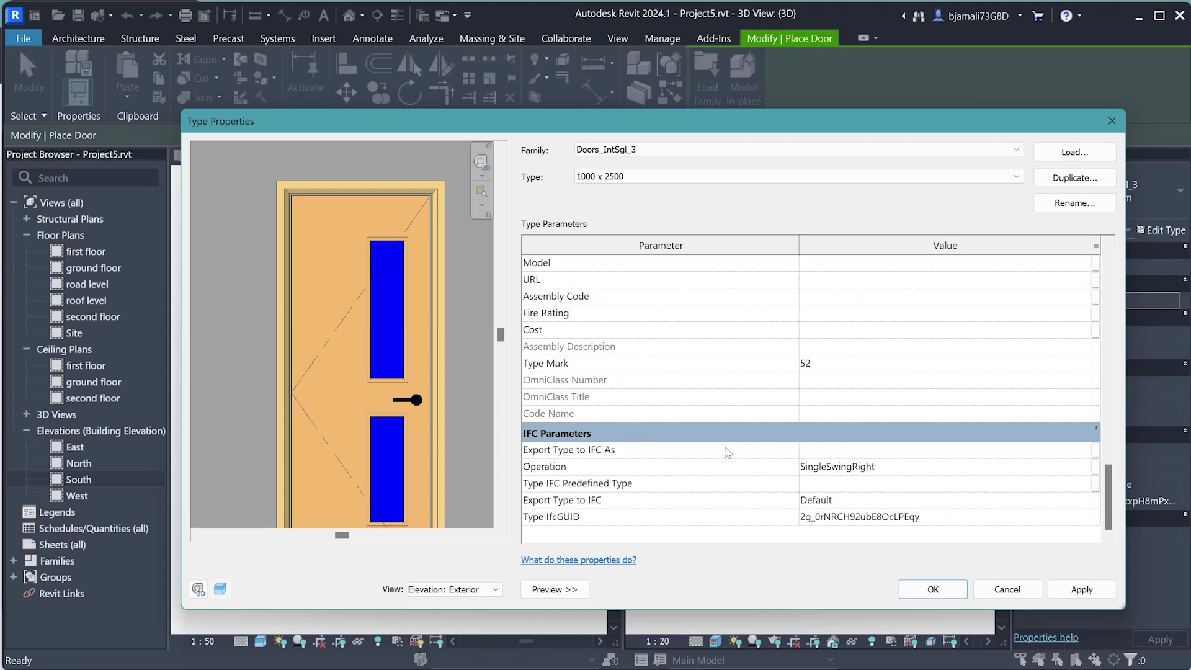
scroll(795, 454, "up", 3)
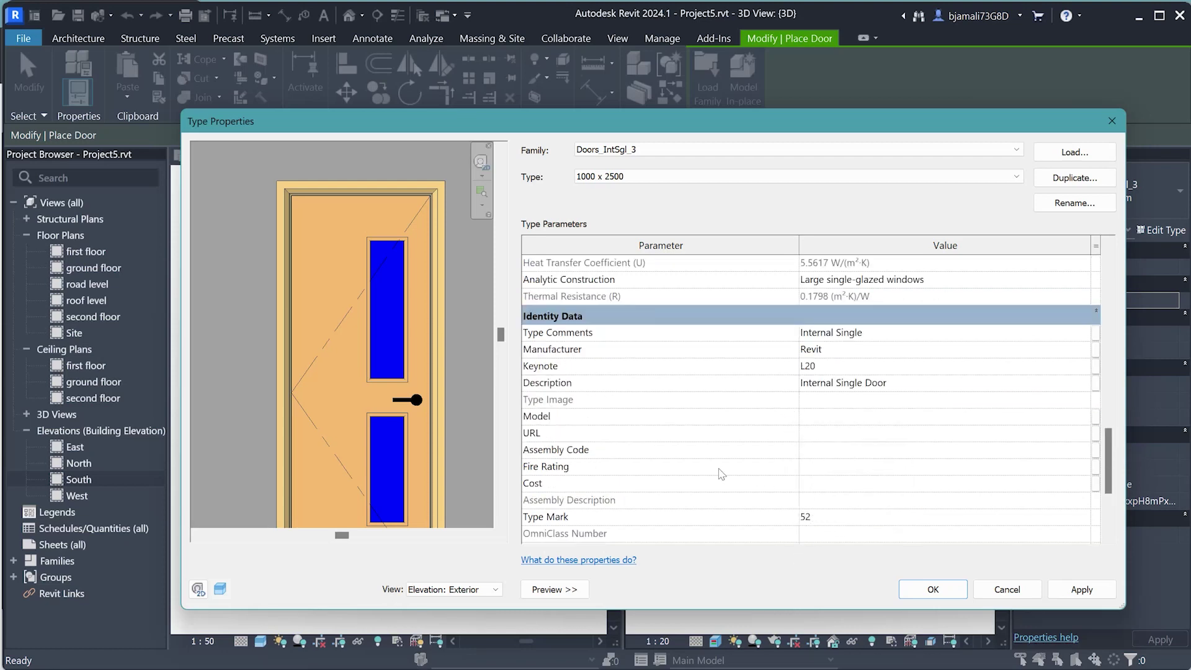
left_click(936, 588)
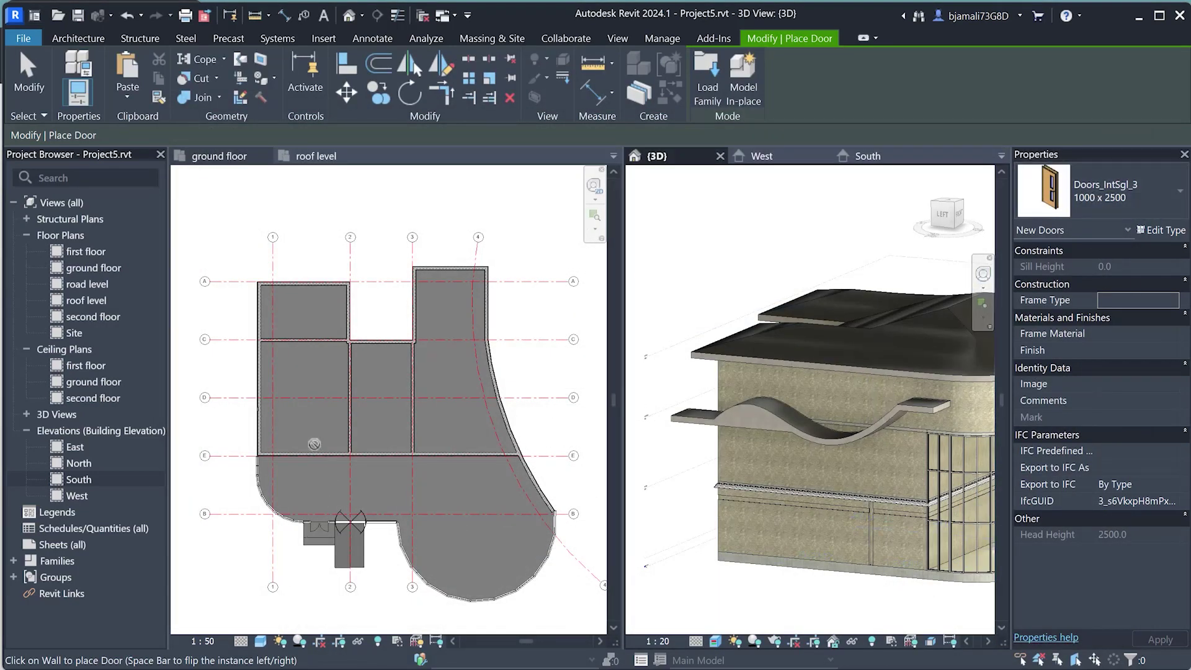
- Place the 1000 x 2500 door in the ground floor wall, swing opening upward
scroll(315, 450, "up", 2)
scroll(312, 454, "up", 1)
scroll(311, 456, "up", 2)
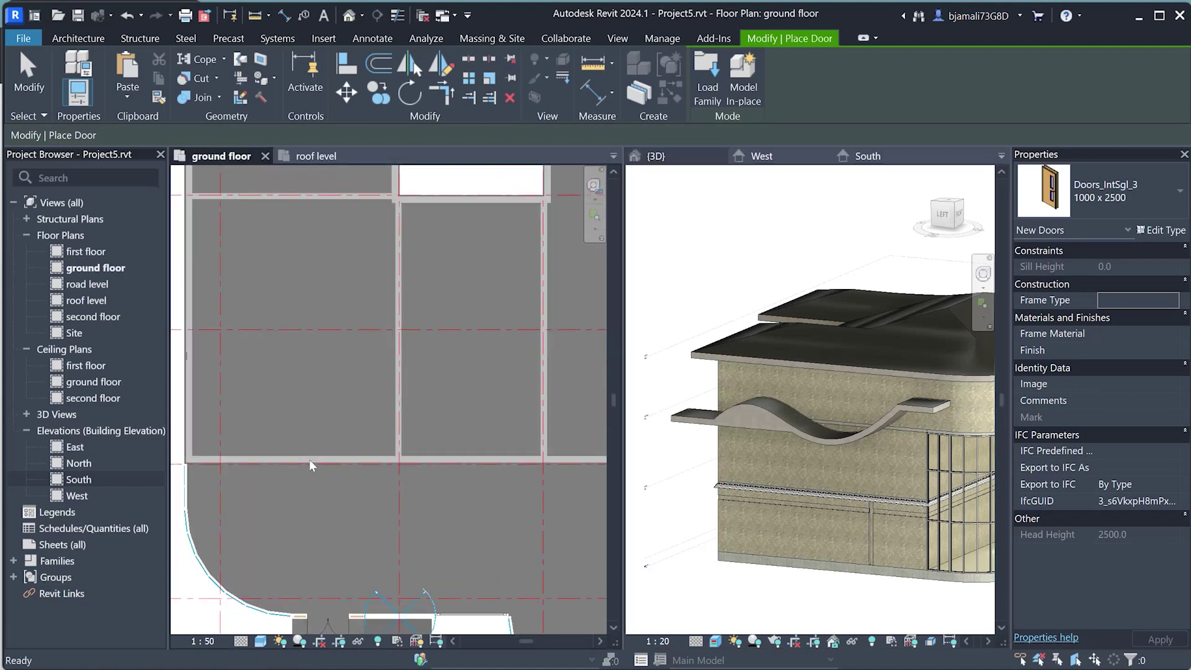
left_click(372, 459)
scroll(338, 484, "up", 1)
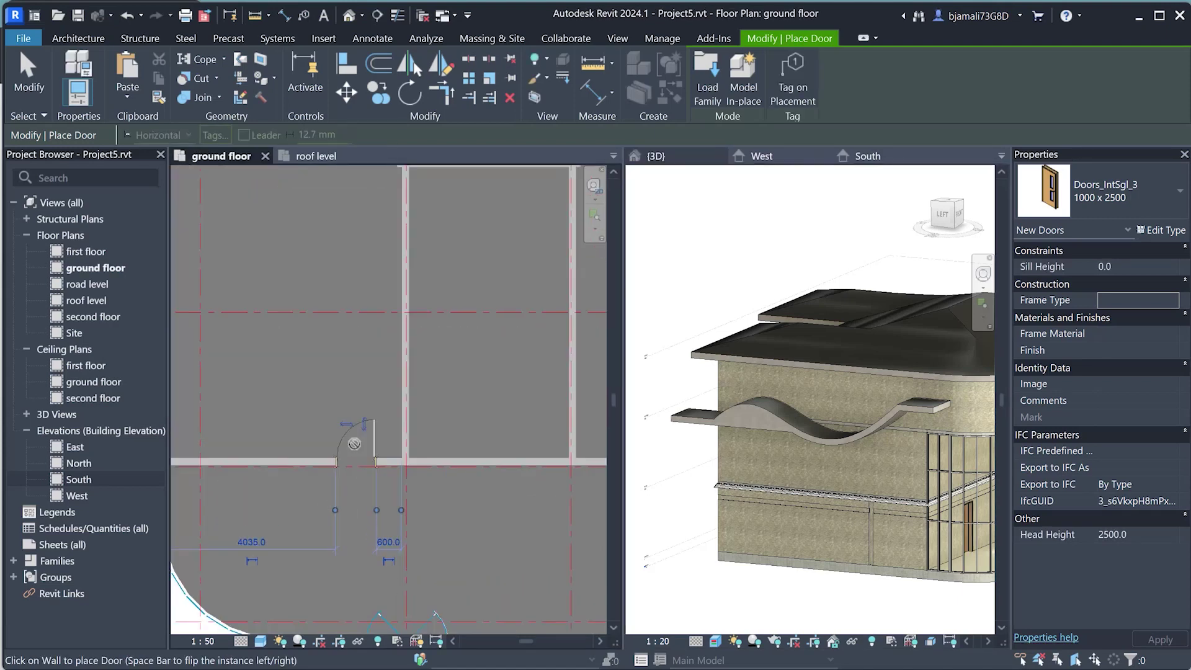
scroll(338, 446, "up", 2)
scroll(338, 413, "up", 2)
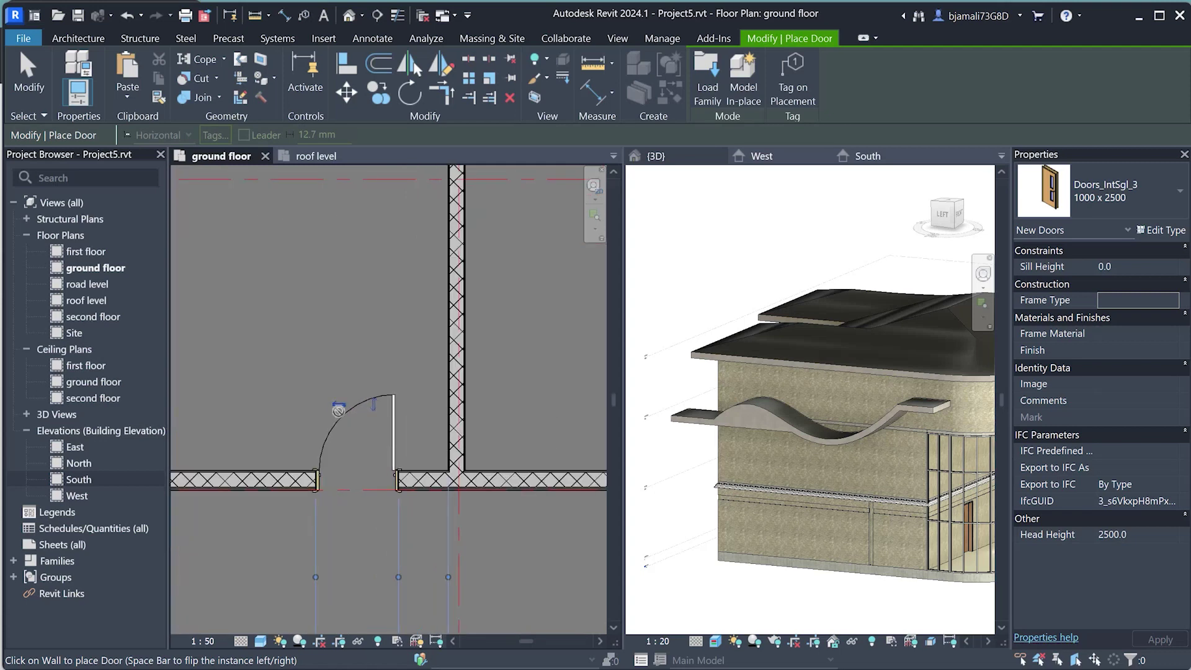
left_click(373, 402)
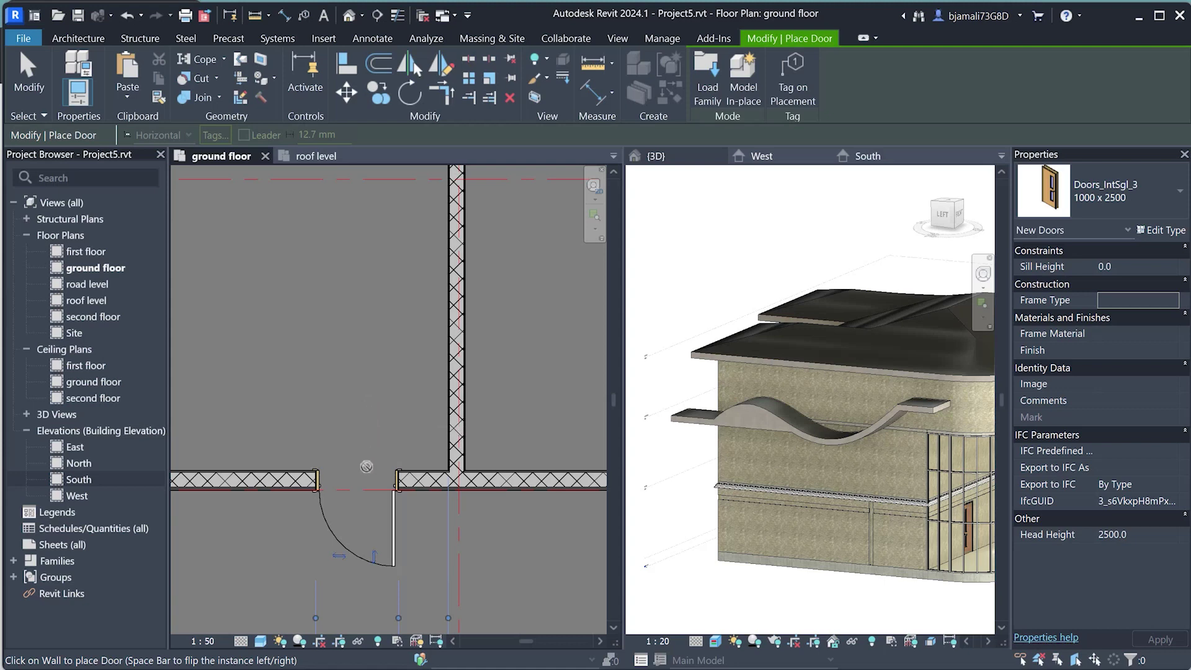
left_click(373, 557)
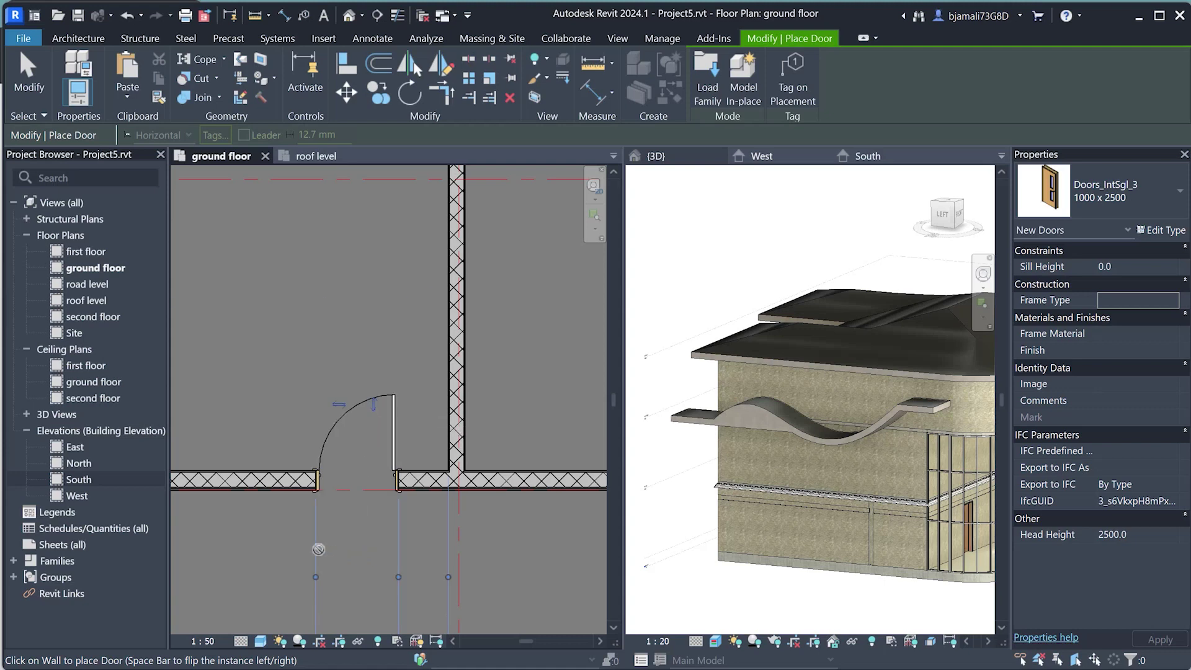
- Switch the door type to Doors_IntDbl_3 1510x2110mm
left_click(1099, 195)
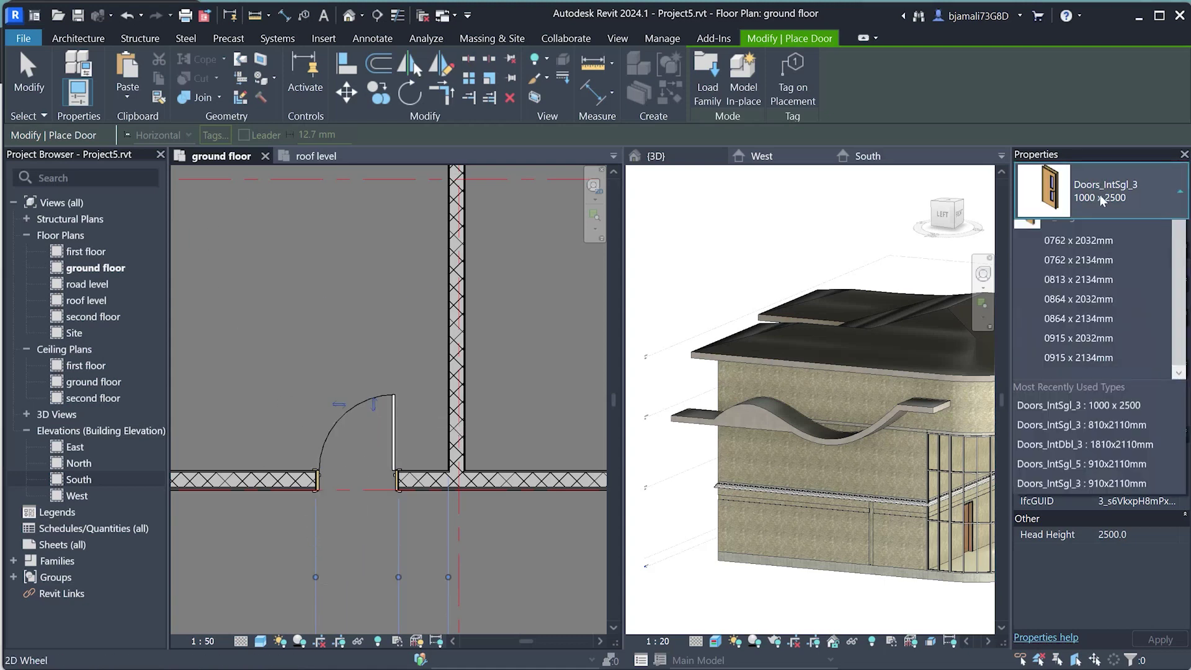
scroll(1054, 285, "up", 3)
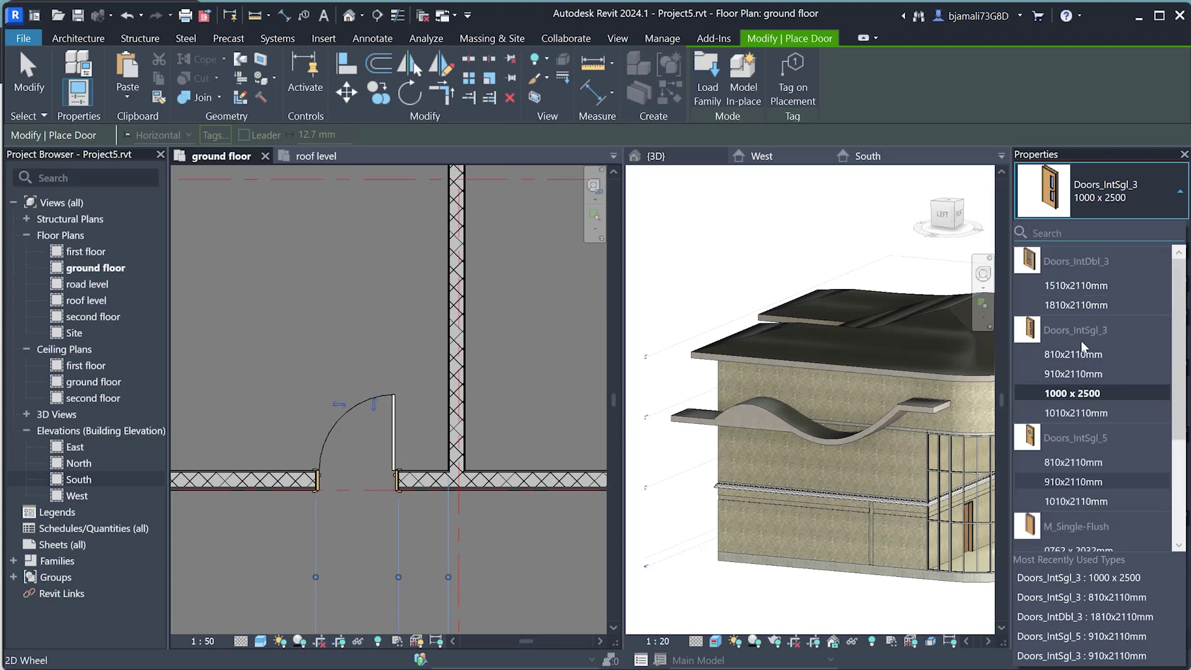
left_click(1059, 285)
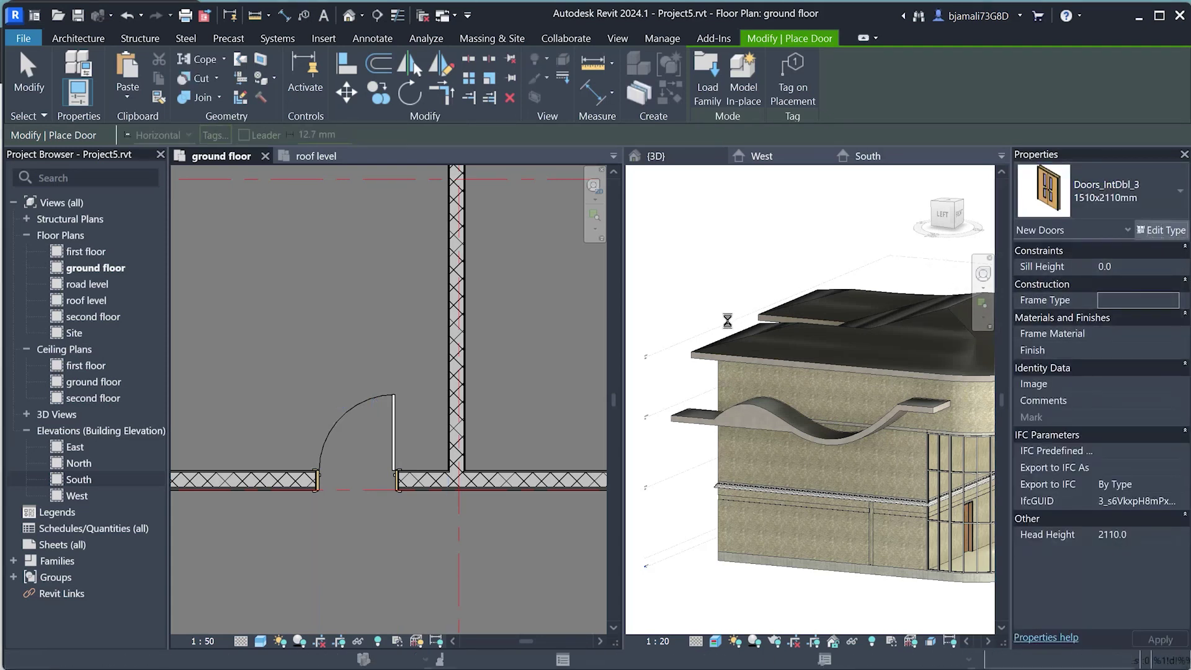
- Set the double door's Rough Width to 2000 and Rough Height to 2500
left_click(1160, 230)
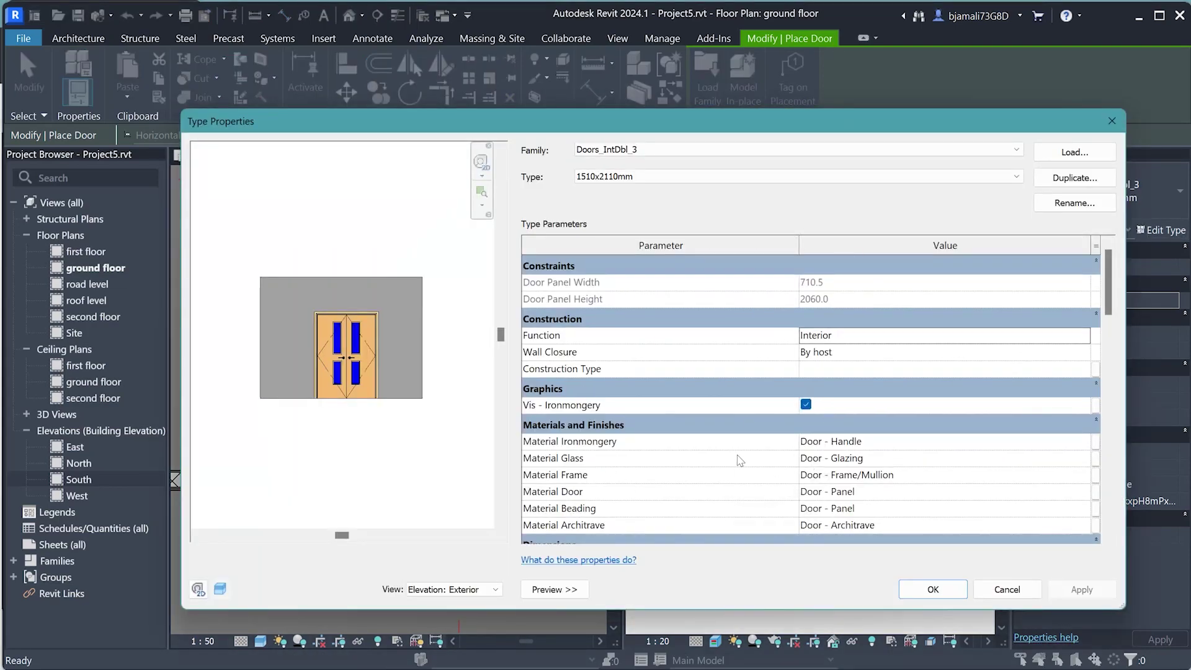
scroll(739, 460, "down", 3)
scroll(769, 422, "down", 3)
type("2000")
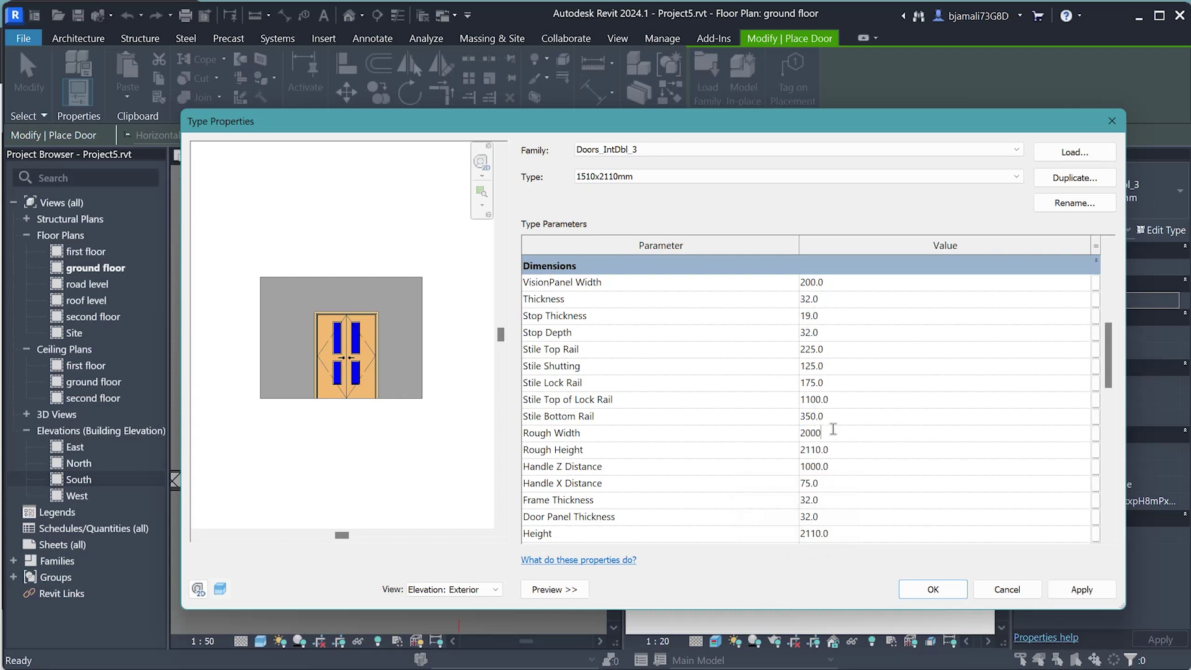
key("Tab")
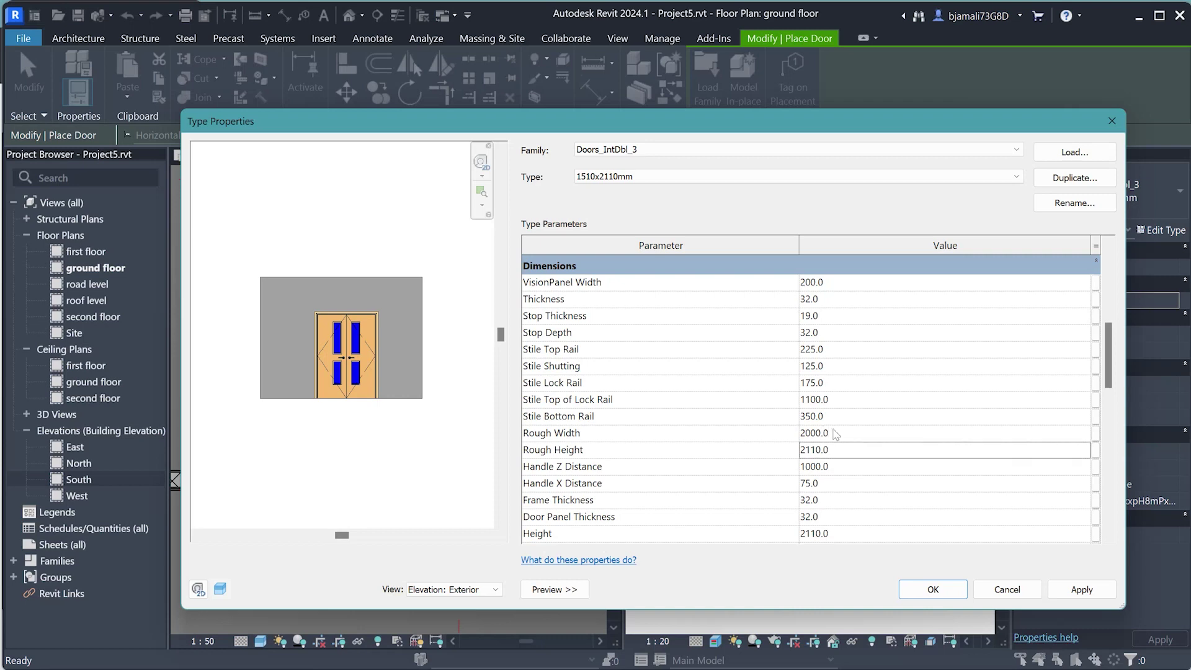
type("2")
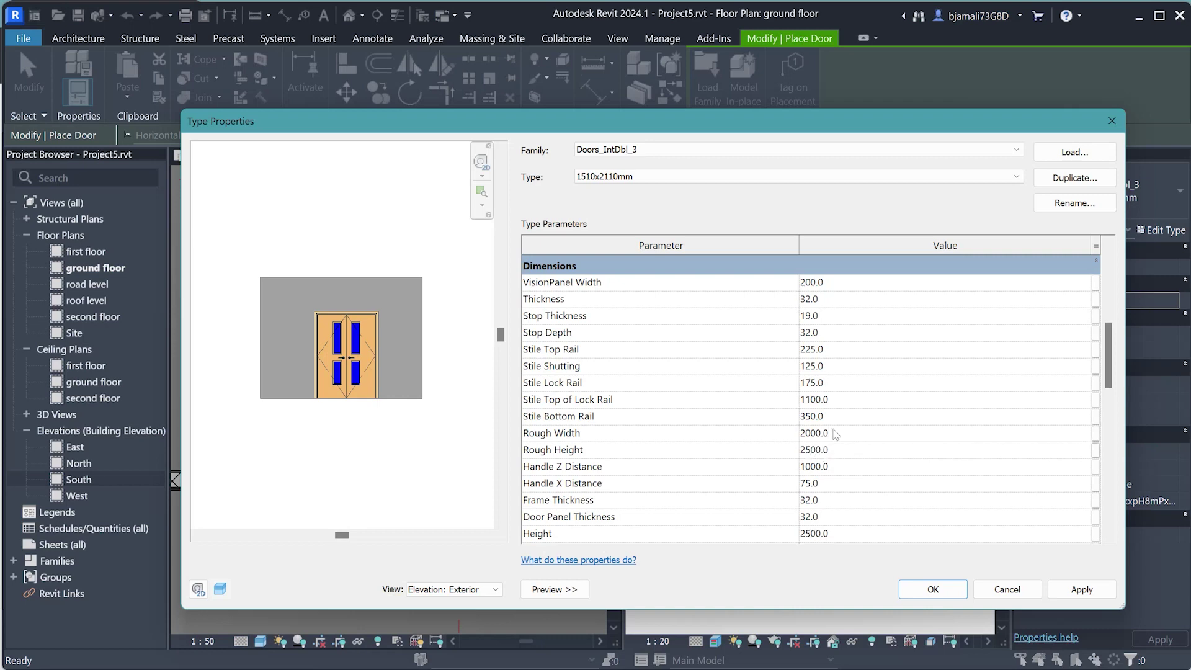
left_click(915, 592)
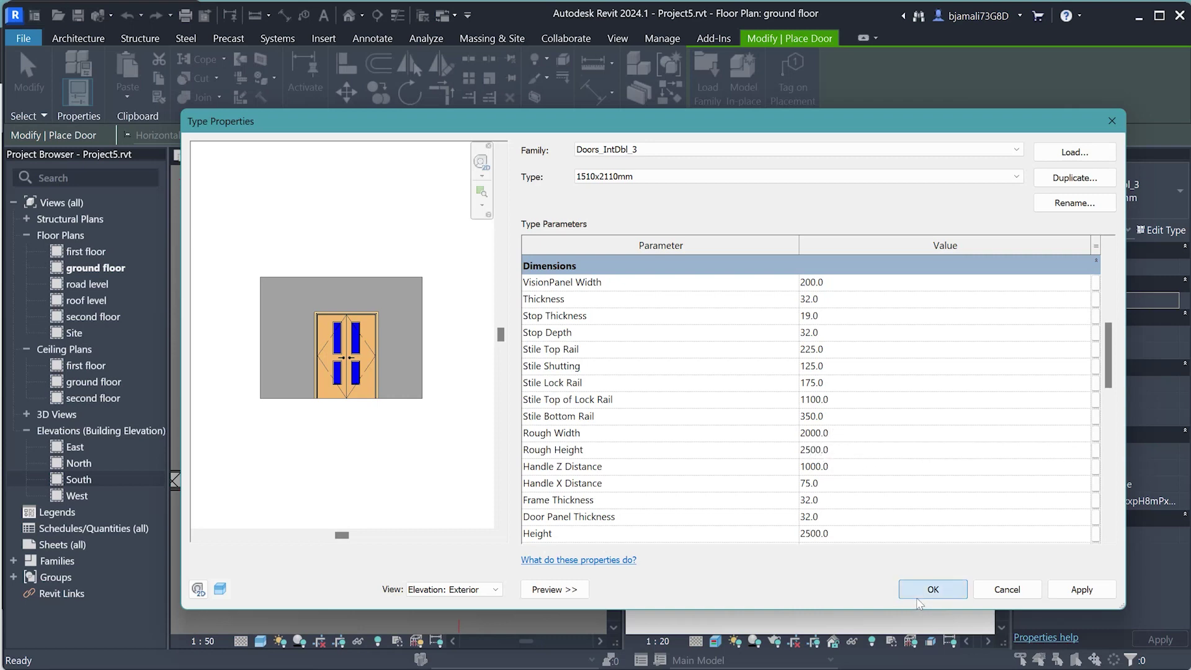
- Place a double door in the lower wall, positioned 1000 from the right wall
scroll(471, 435, "down", 3)
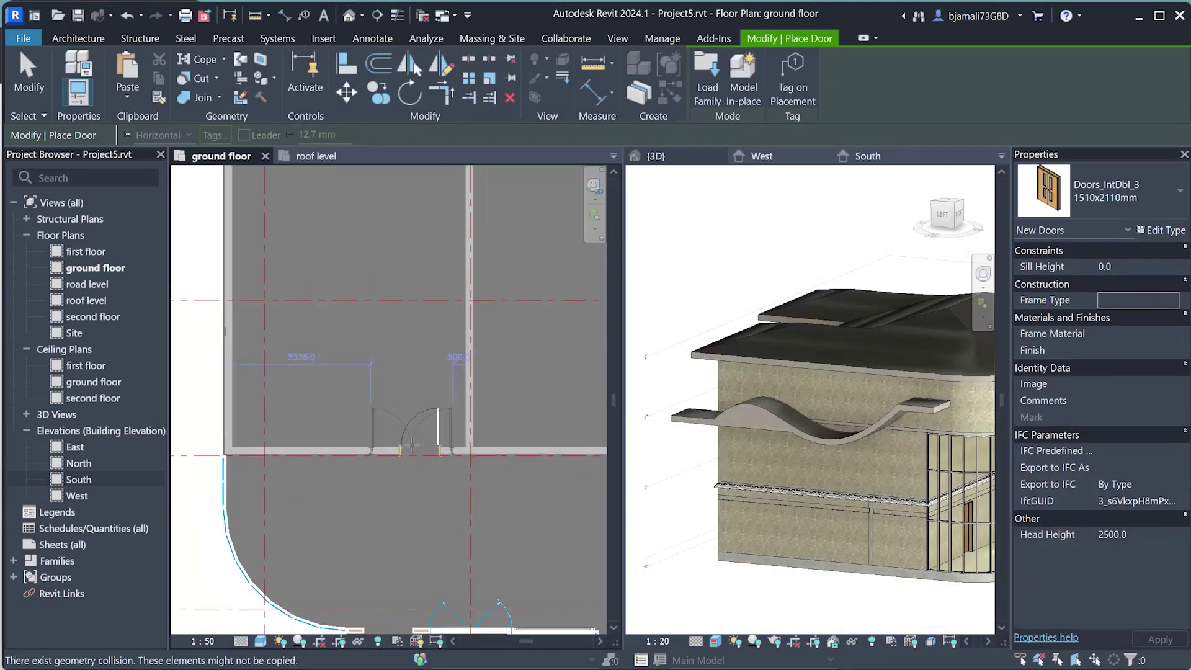
middle_click_drag(545, 457, 434, 456)
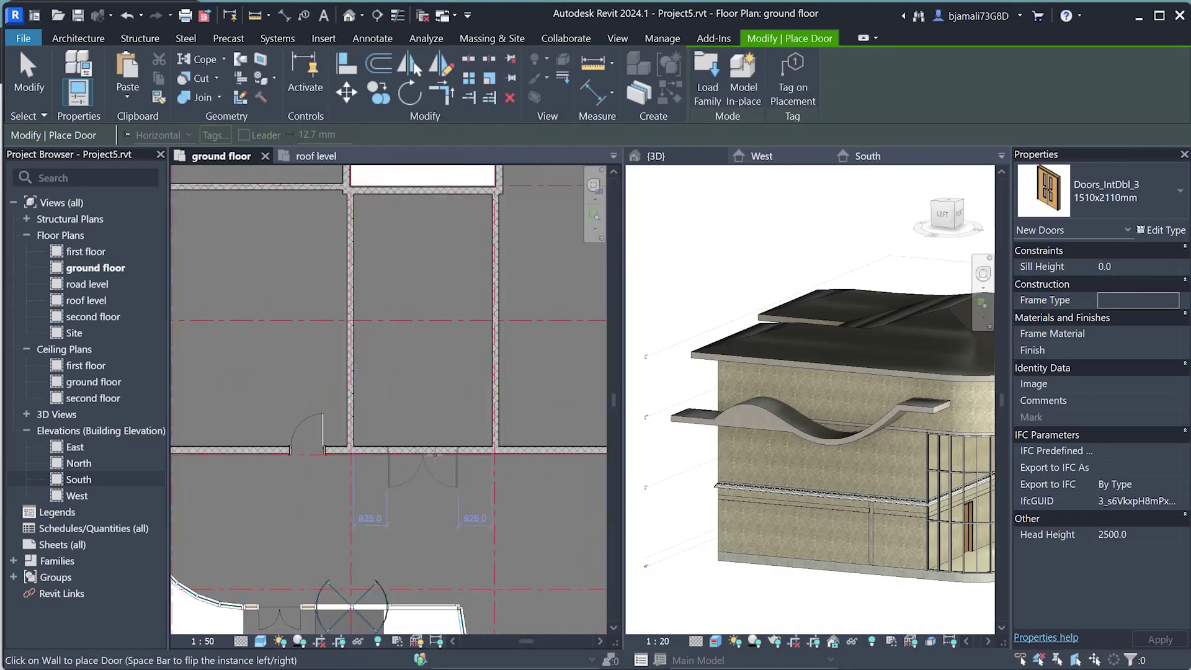
left_click(431, 443)
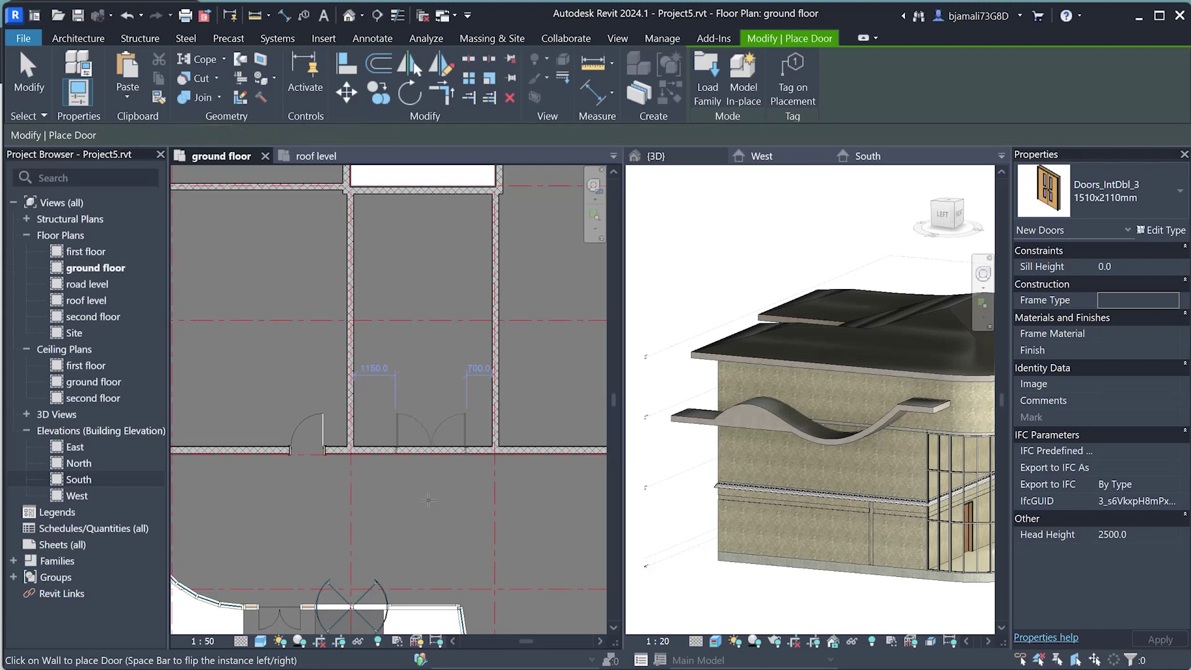
key("Escape")
key("Escape")
scroll(426, 433, "up", 2)
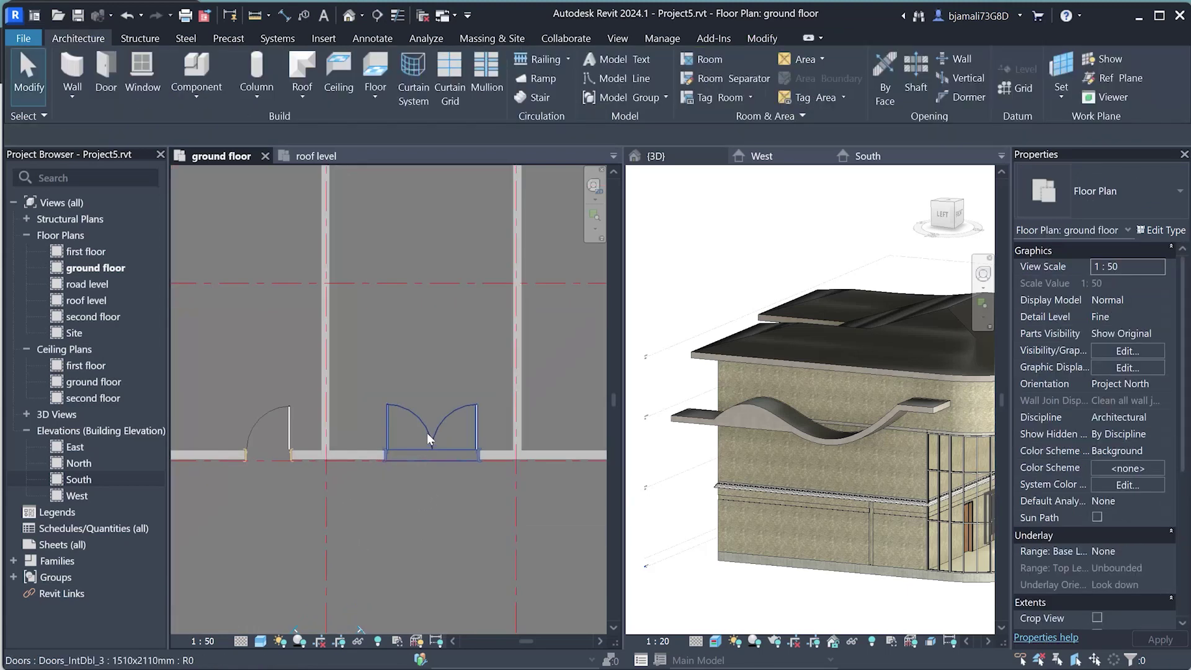
left_click(427, 433)
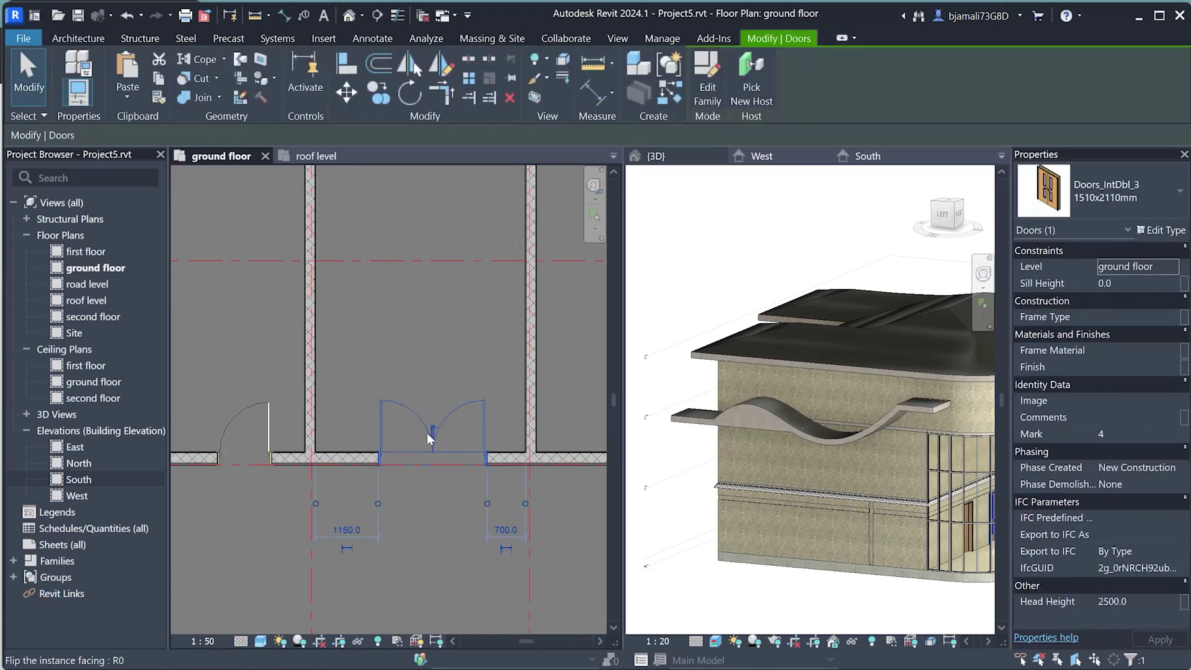
left_click(501, 524)
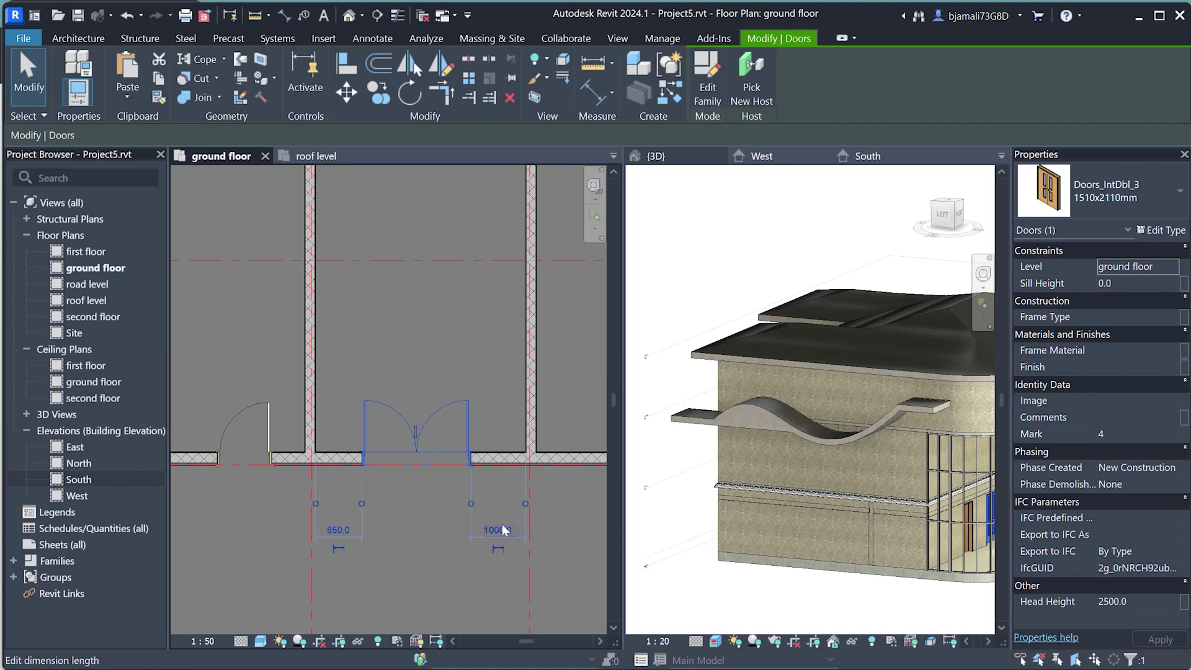
key("Return")
- Add two more double doors in the upper and vertical walls via Create Similar
scroll(500, 501, "down", 2)
scroll(456, 448, "down", 1)
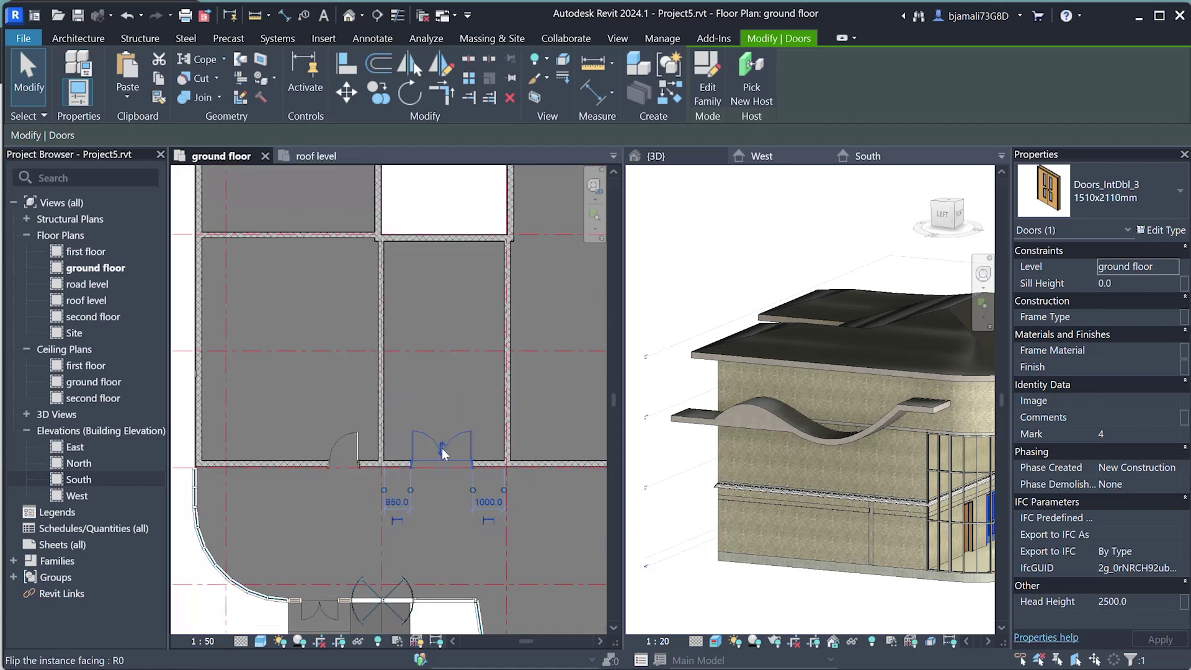
scroll(440, 475, "up", 1)
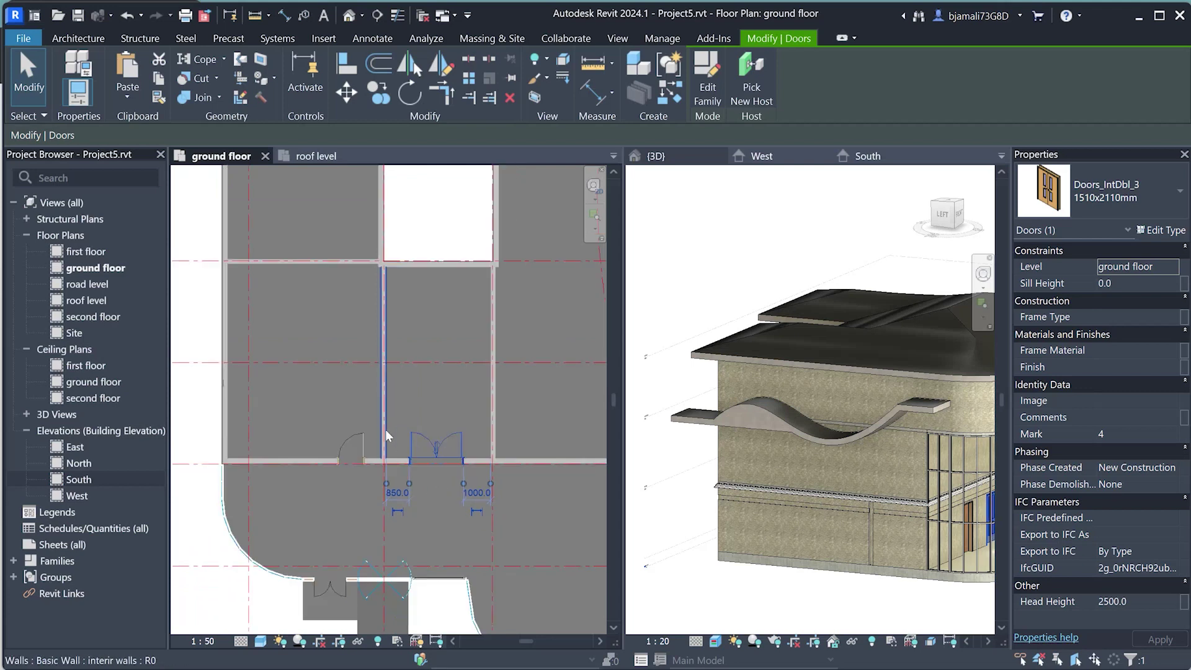
scroll(385, 429, "down", 3)
scroll(537, 426, "up", 2)
scroll(507, 444, "down", 1)
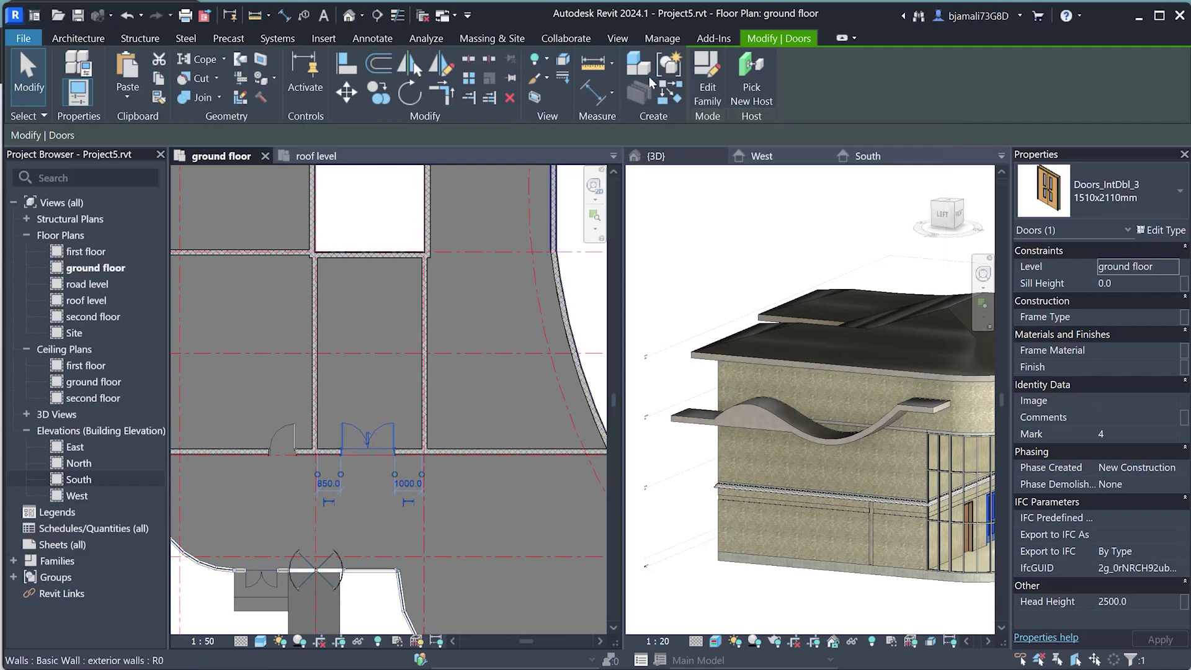
left_click(663, 87)
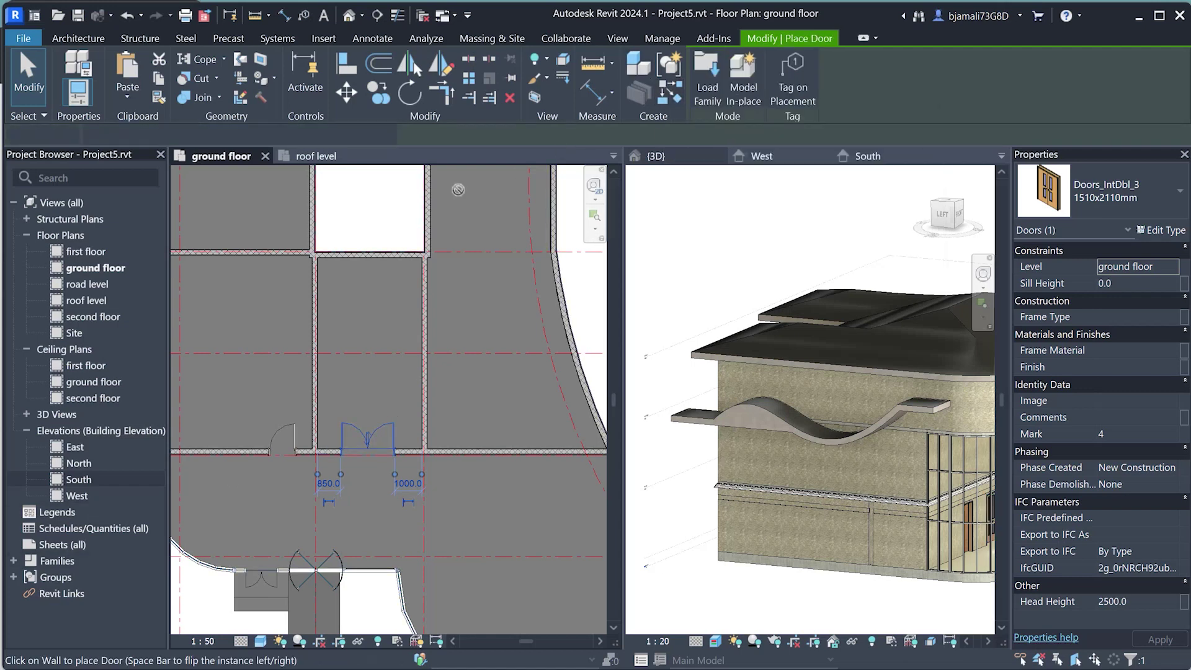
left_click(245, 253)
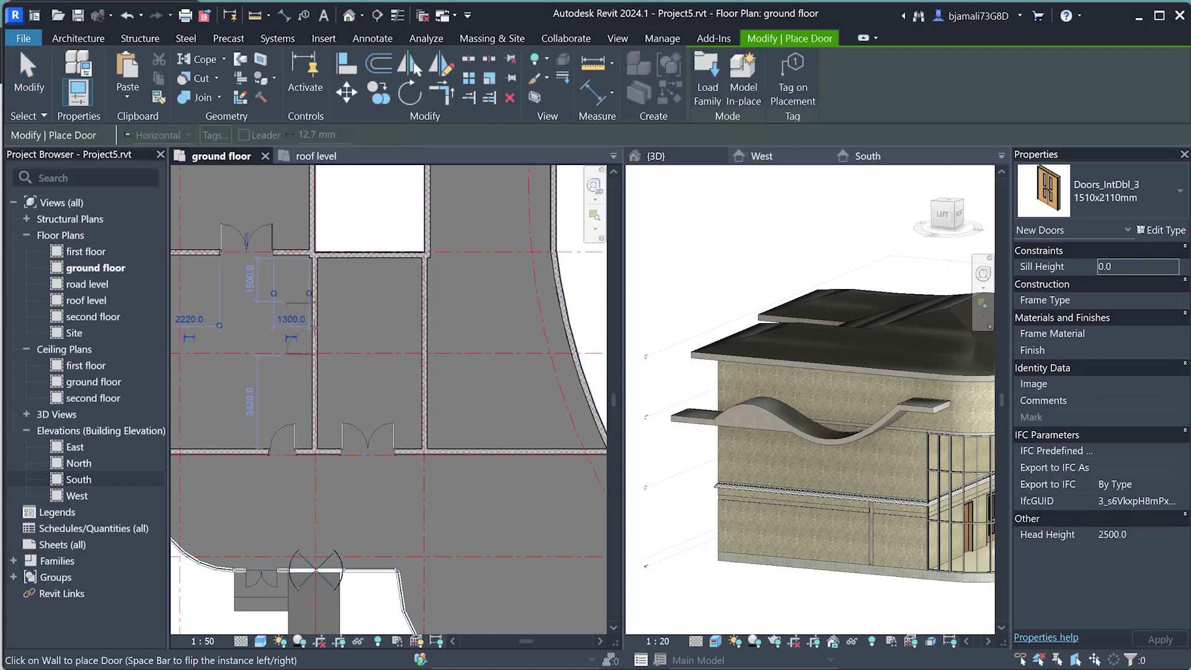
left_click(314, 329)
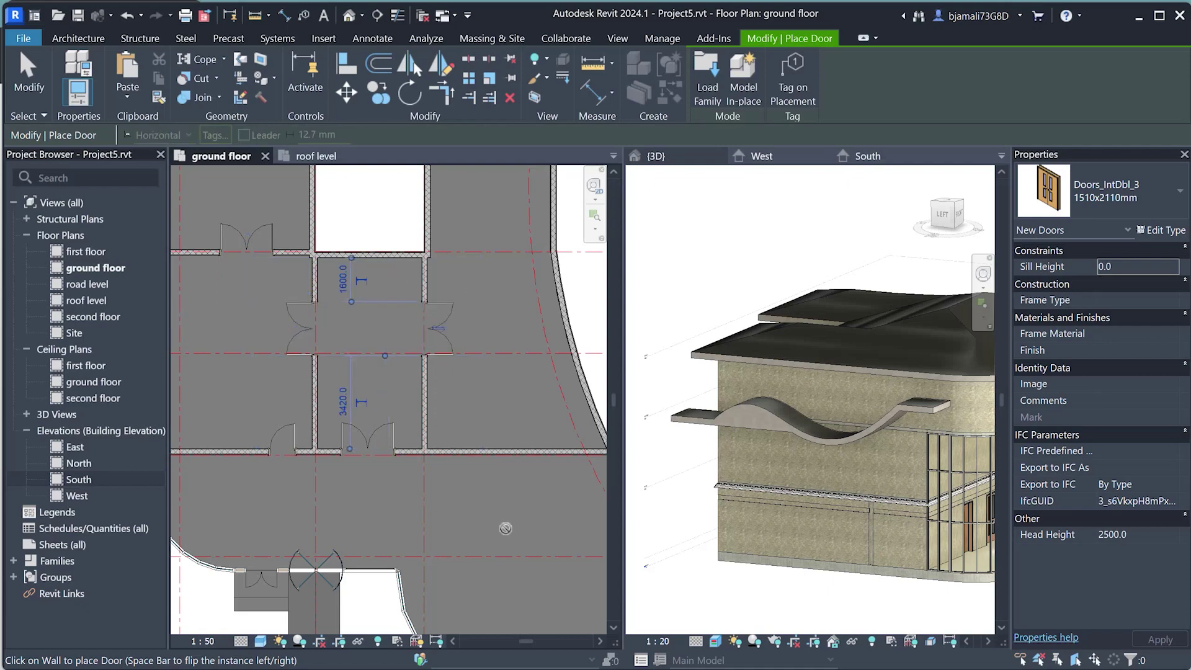
key("Escape")
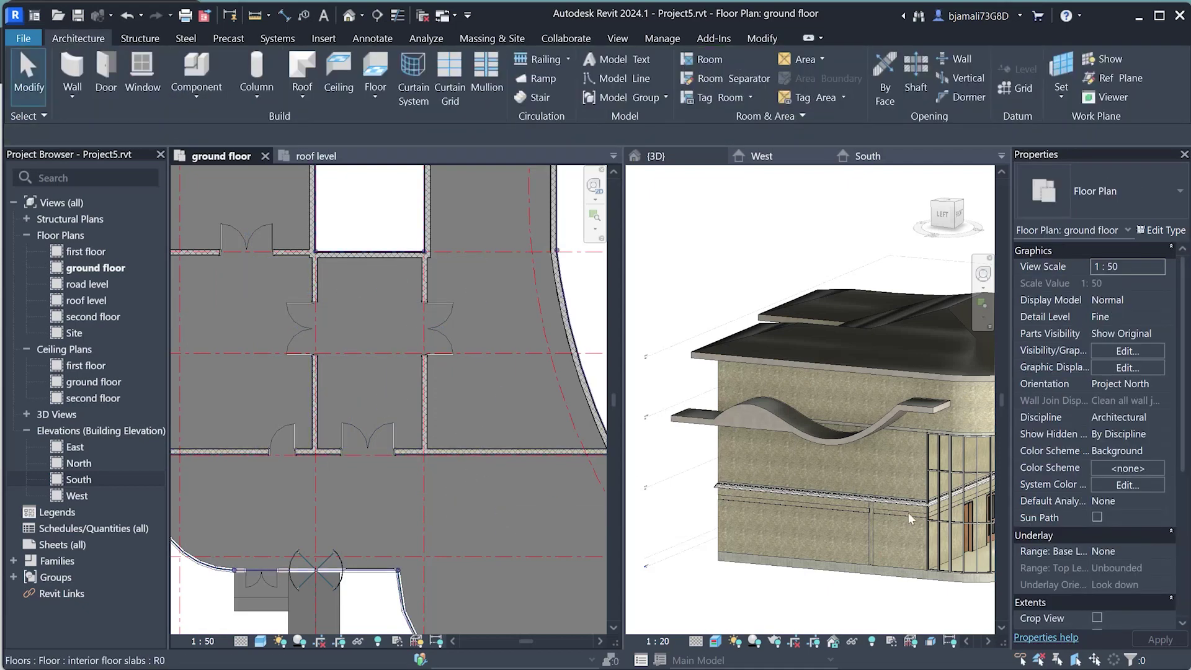
- Orbit the 3D view onto the doors behind the curved curtain wall, then return to plan
scroll(940, 530, "up", 3)
left_click(940, 529)
scroll(791, 501, "down", 5)
scroll(851, 492, "up", 5)
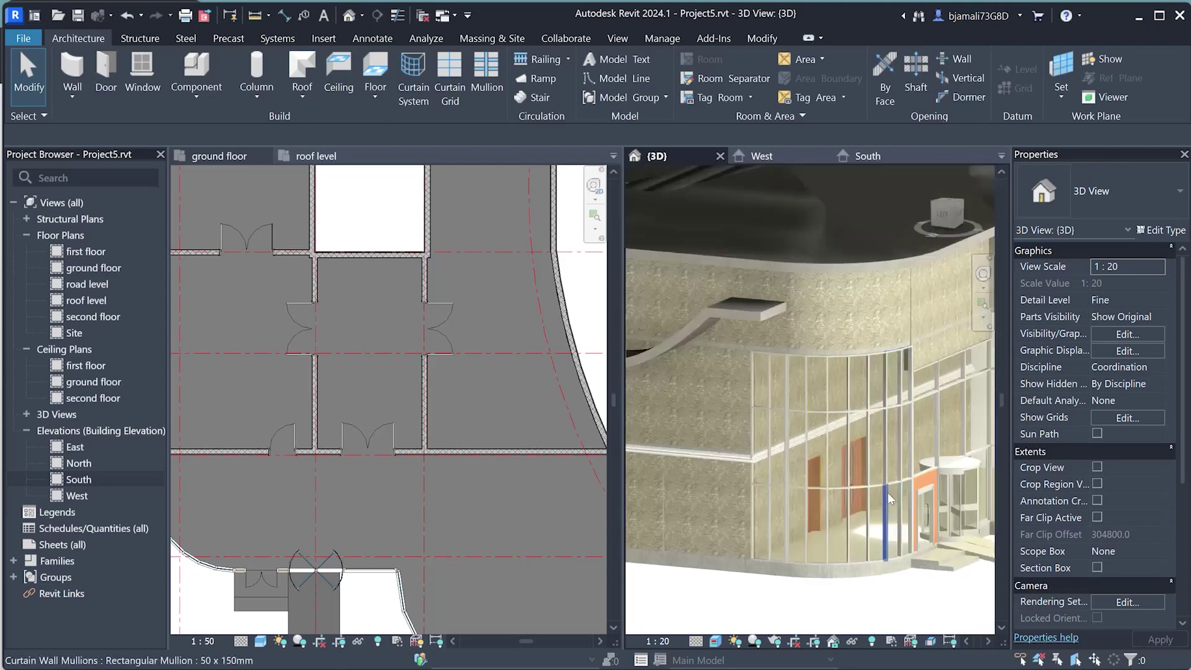
scroll(887, 492, "up", 3)
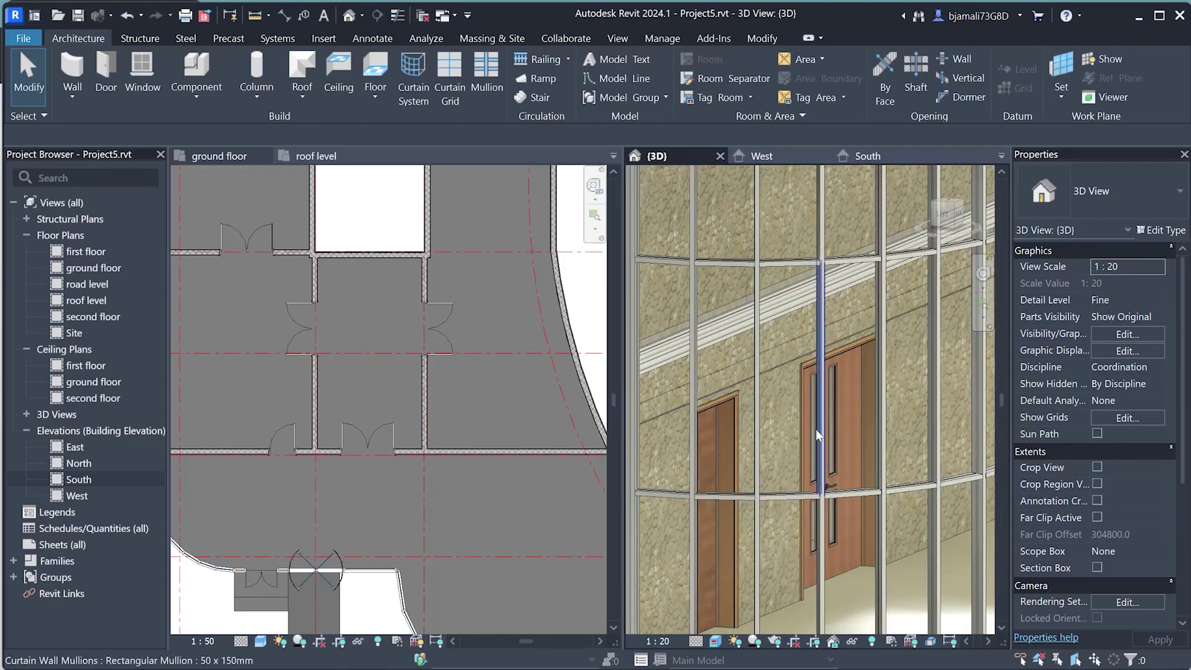
mouse_move(816, 430)
middle_mouse_down("shift")
mouse_move(790, 453)
mouse_move(690, 377)
middle_mouse_up("shift")
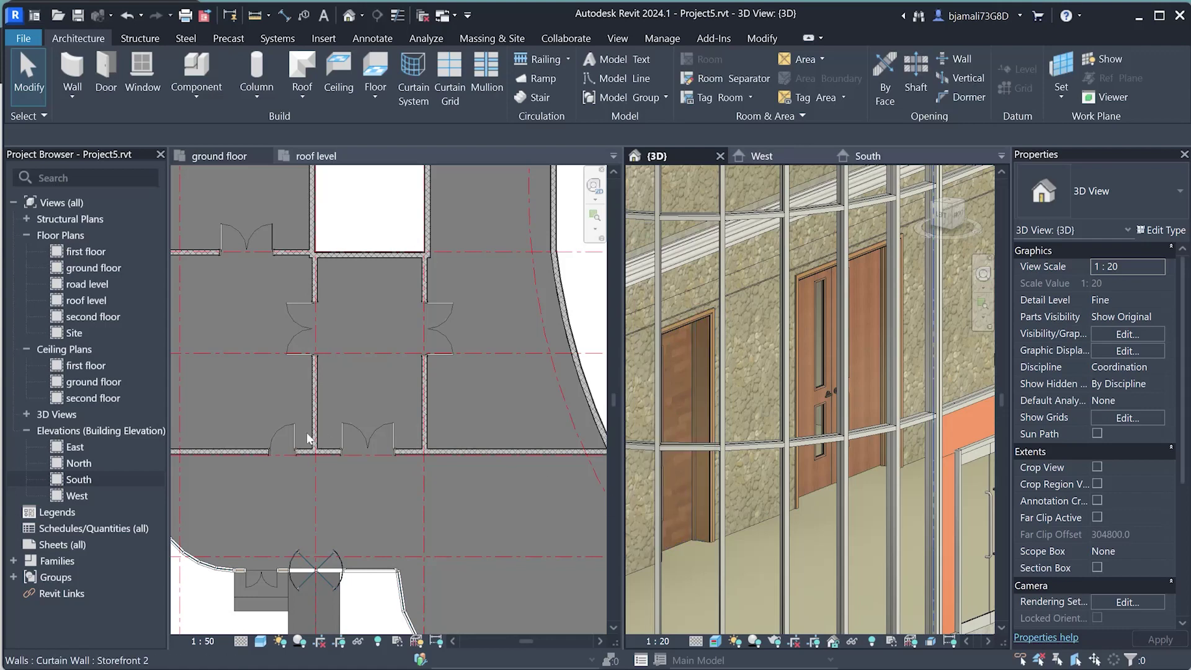
left_click(289, 434)
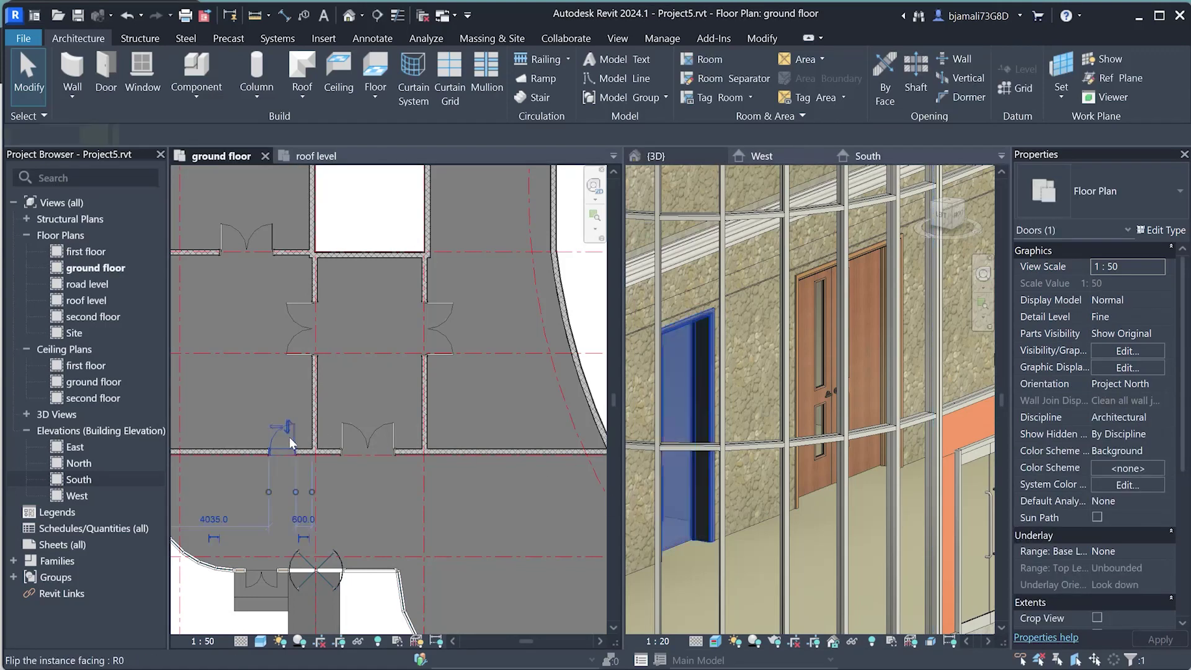
- Raise the Doors_IntSgl_3 single door's sill height to 300, putting its head at 2800
left_click(289, 437)
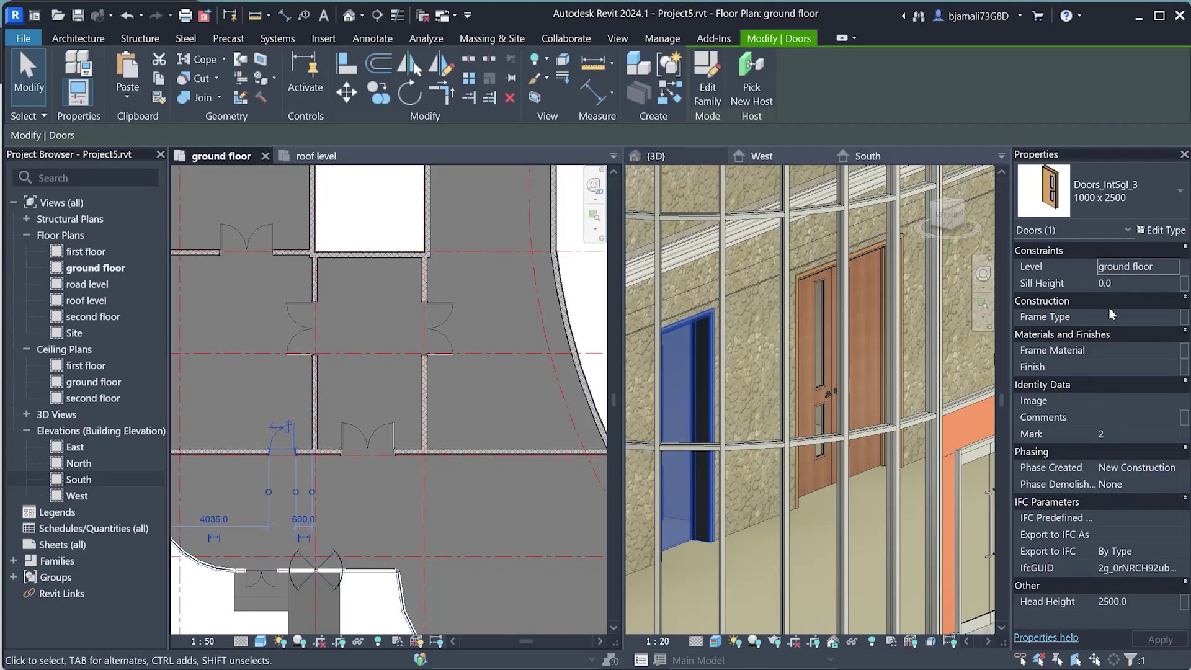
left_click(1125, 284)
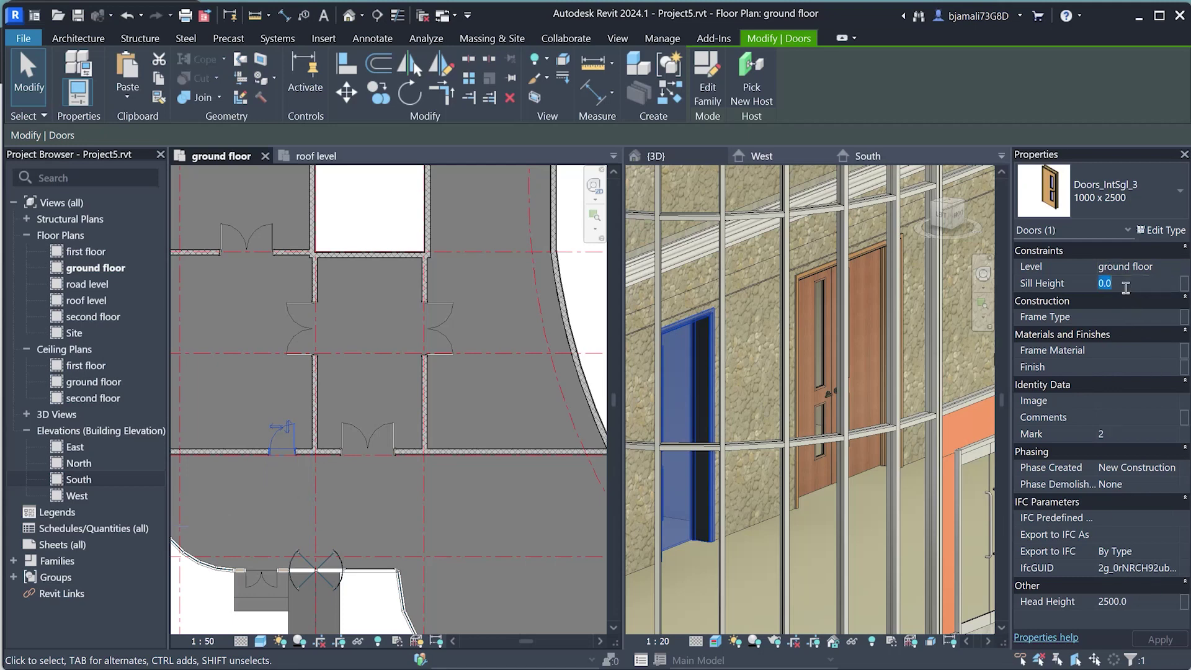
type("300")
key("Return")
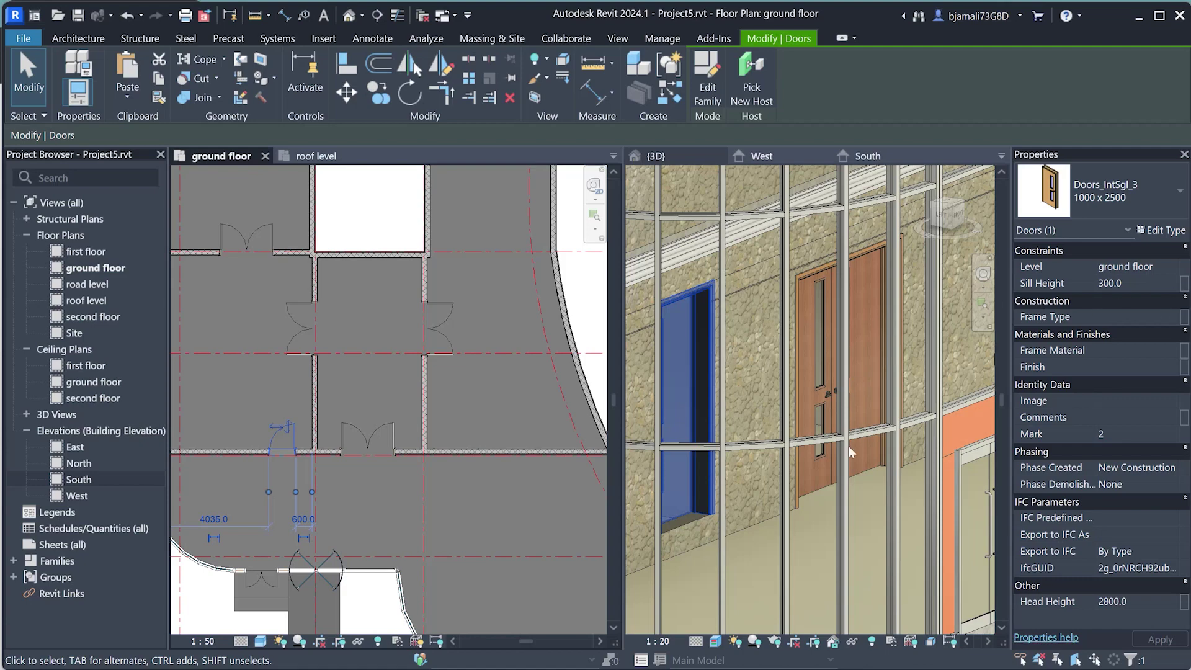
scroll(849, 448, "down", 1)
scroll(837, 397, "down", 1)
- Try moving the double door to the first floor level and resolve the resulting warning
left_click(370, 438)
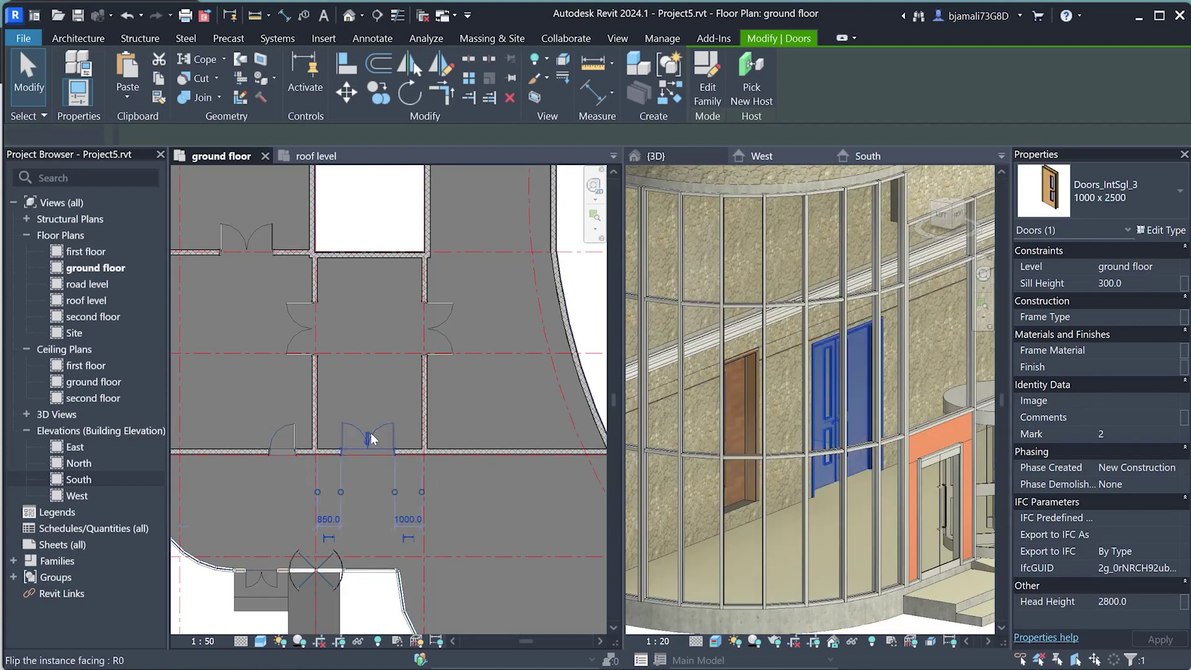
left_click(1174, 266)
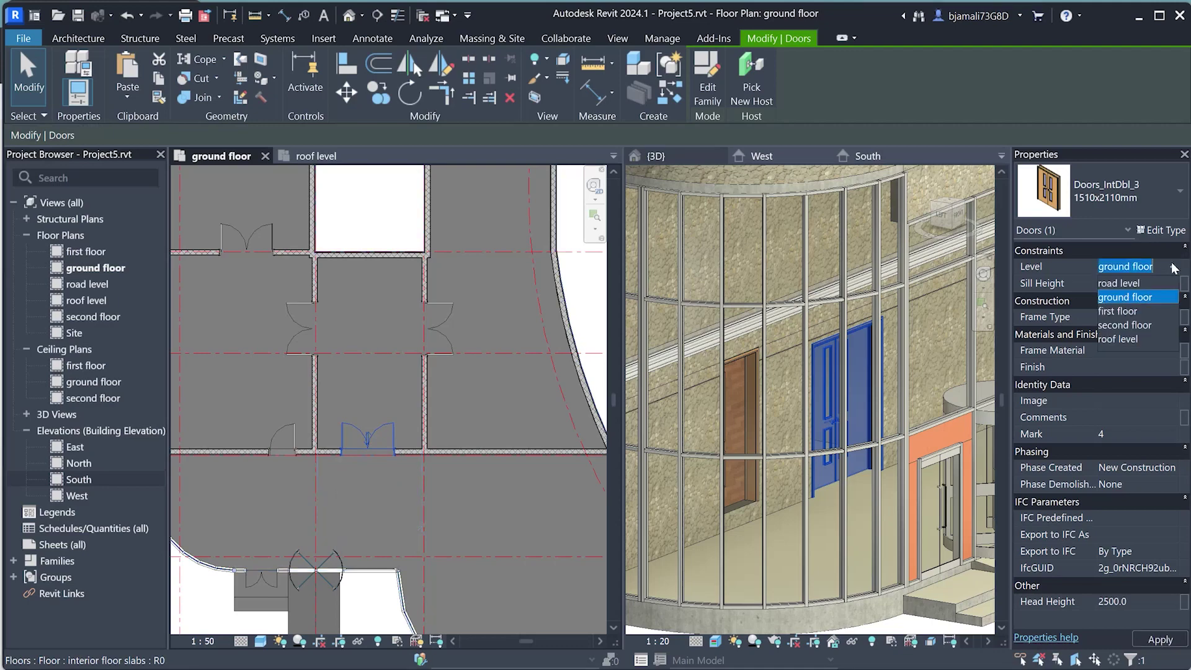
left_click(1120, 310)
left_click(1164, 635)
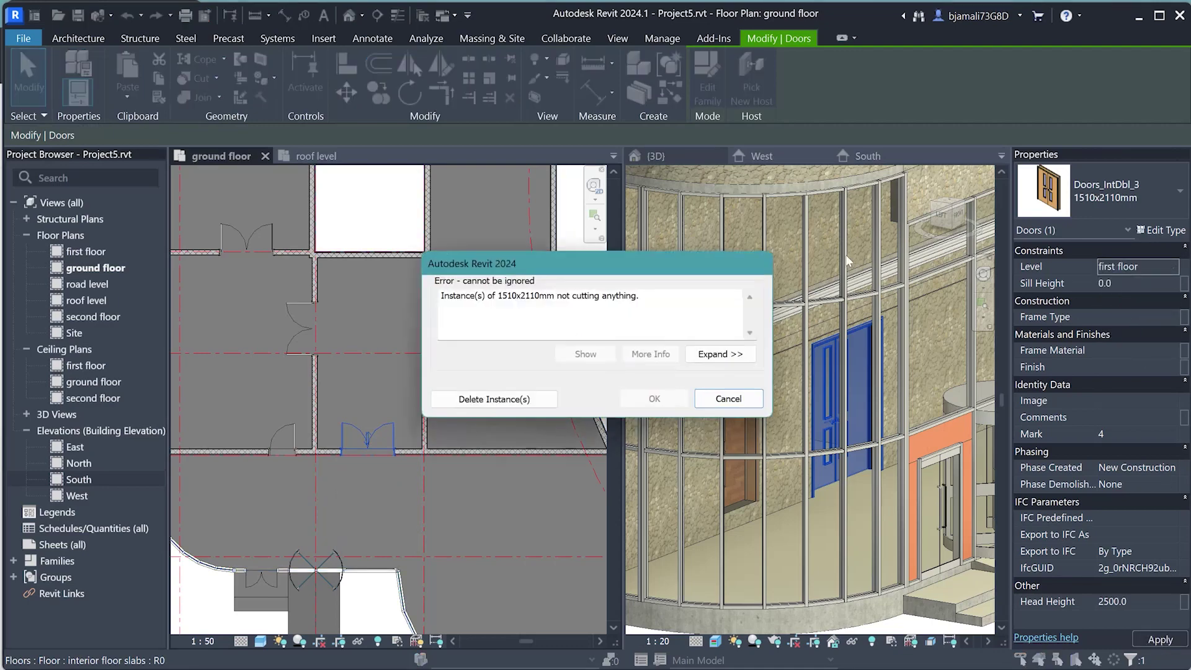
left_click(548, 402)
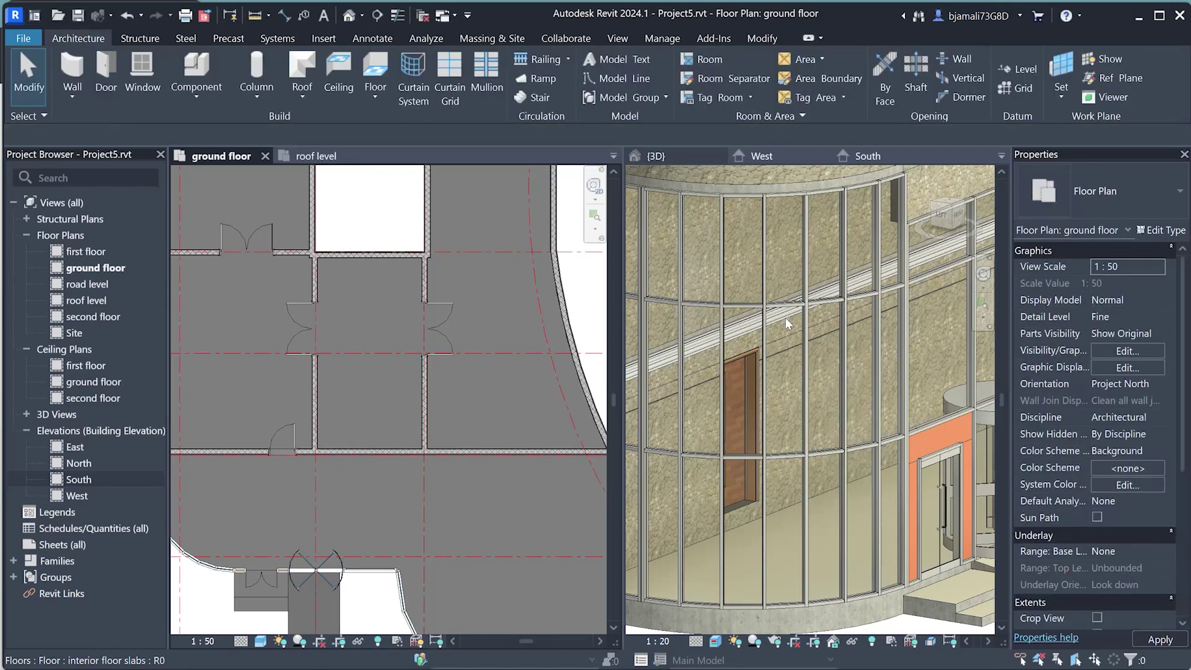
- Orbit the 3D view to inspect the curved wall and canopy
left_click(807, 385)
scroll(798, 459, "down", 3)
middle_click_drag(799, 456, 850, 485, "shift")
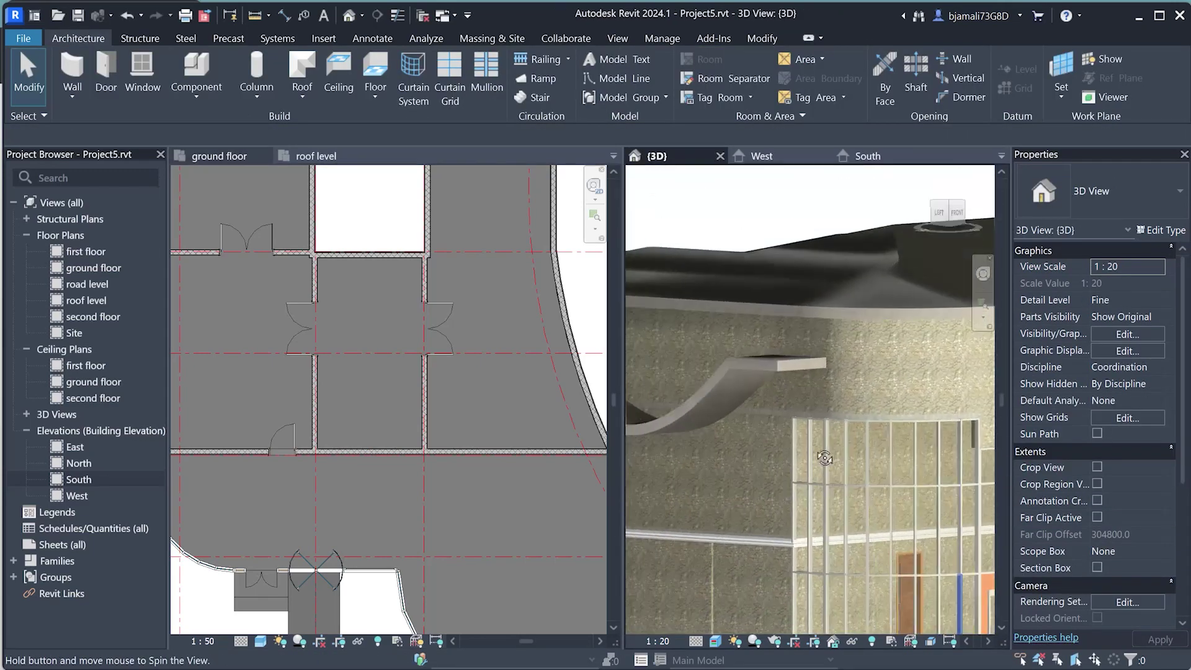
scroll(714, 345, "down", 3)
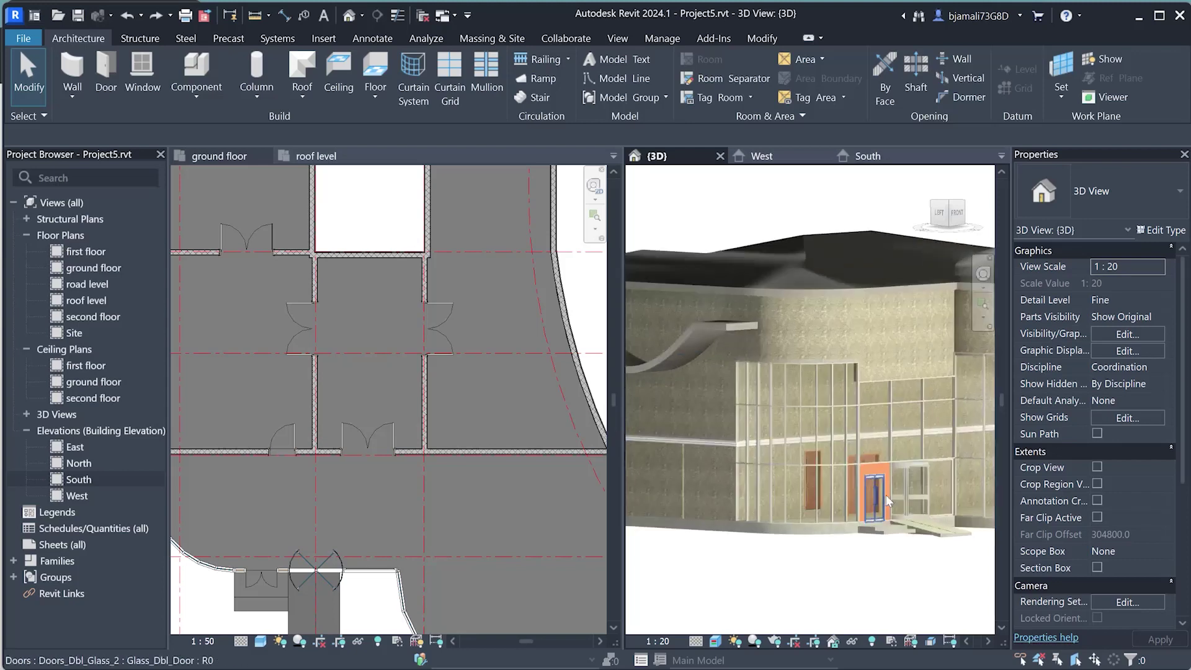
scroll(886, 495, "up", 5)
scroll(852, 460, "up", 2)
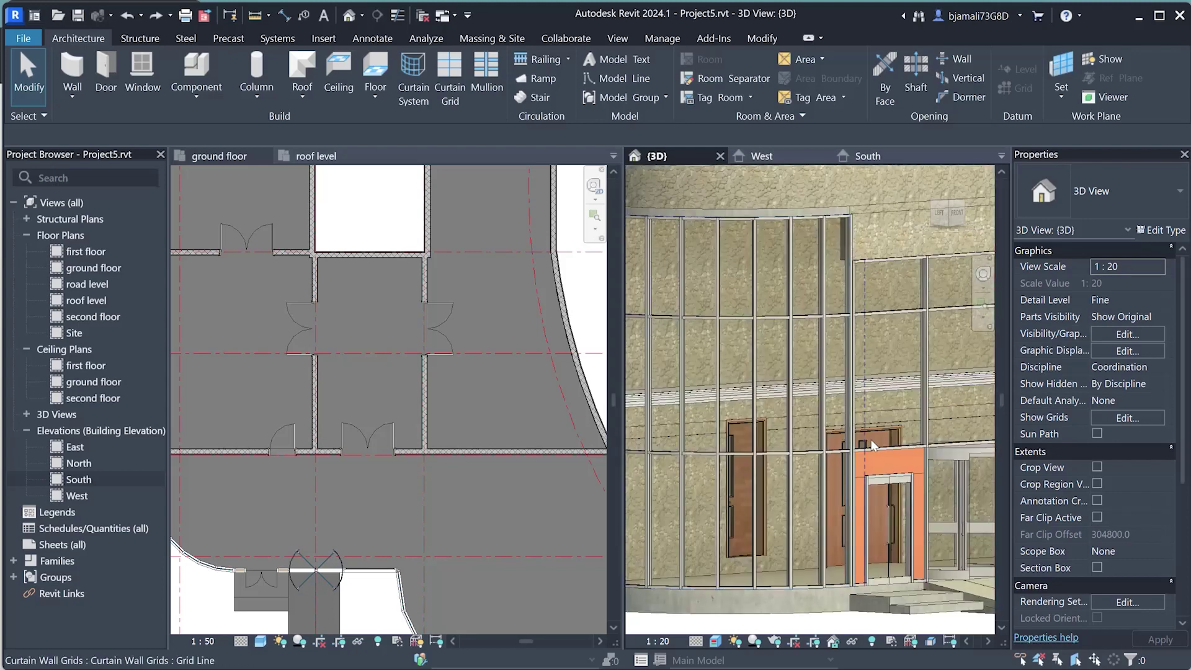
- Retry setting the double door's level to first floor, then cancel to keep it on ground floor
left_click(343, 432)
left_click(343, 431)
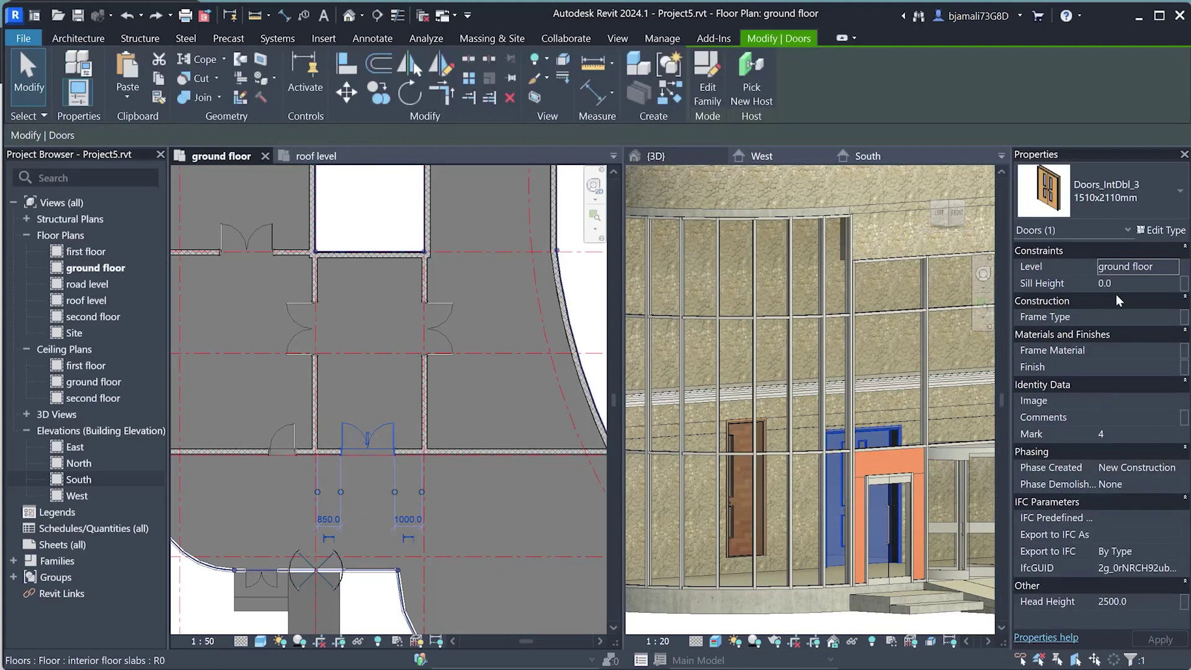
left_click(1172, 266)
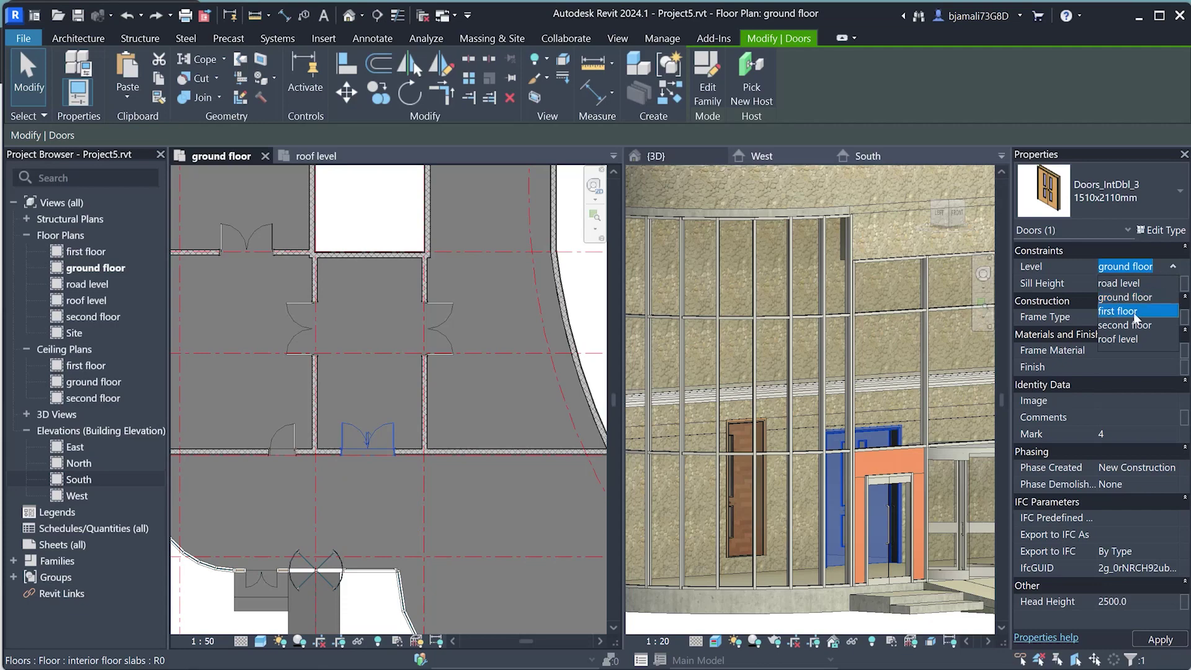
left_click(1119, 311)
left_click(1160, 640)
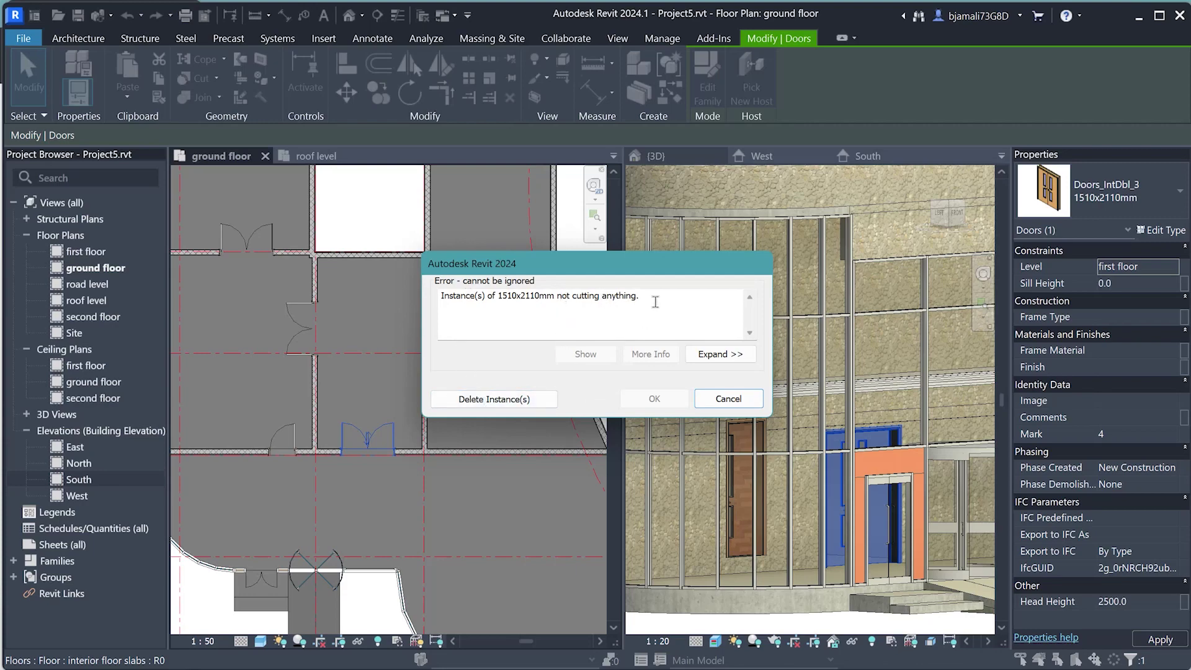
left_click(727, 398)
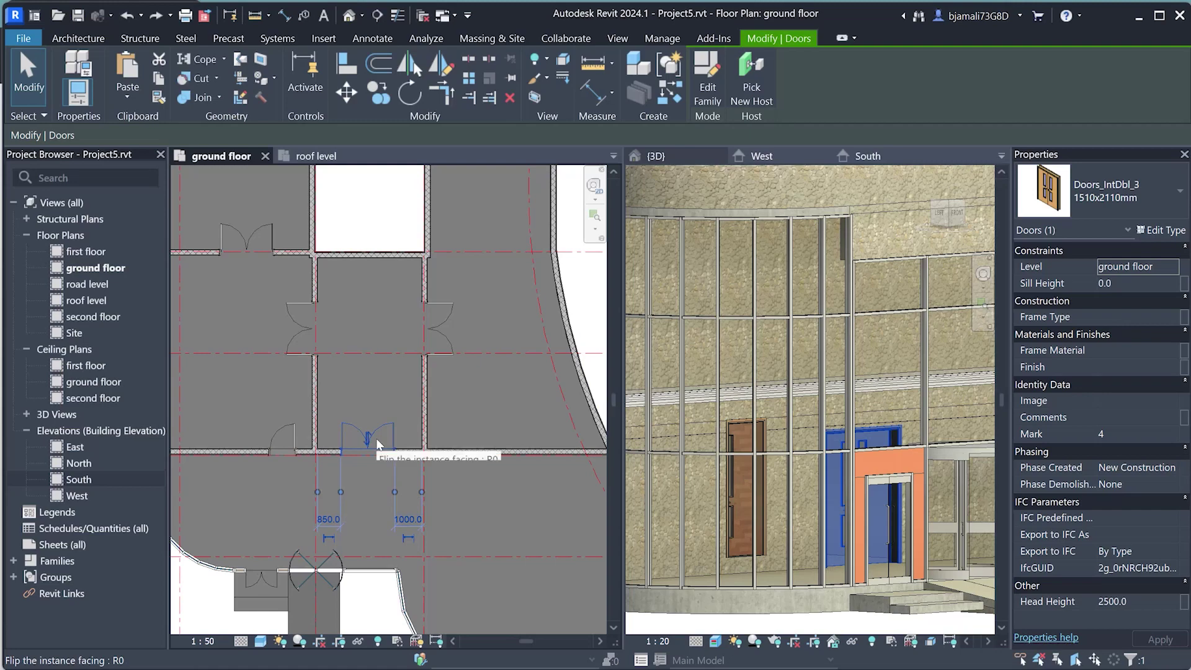
- Paste the double door aligned to the first floor level
left_click(124, 97)
left_click(146, 158)
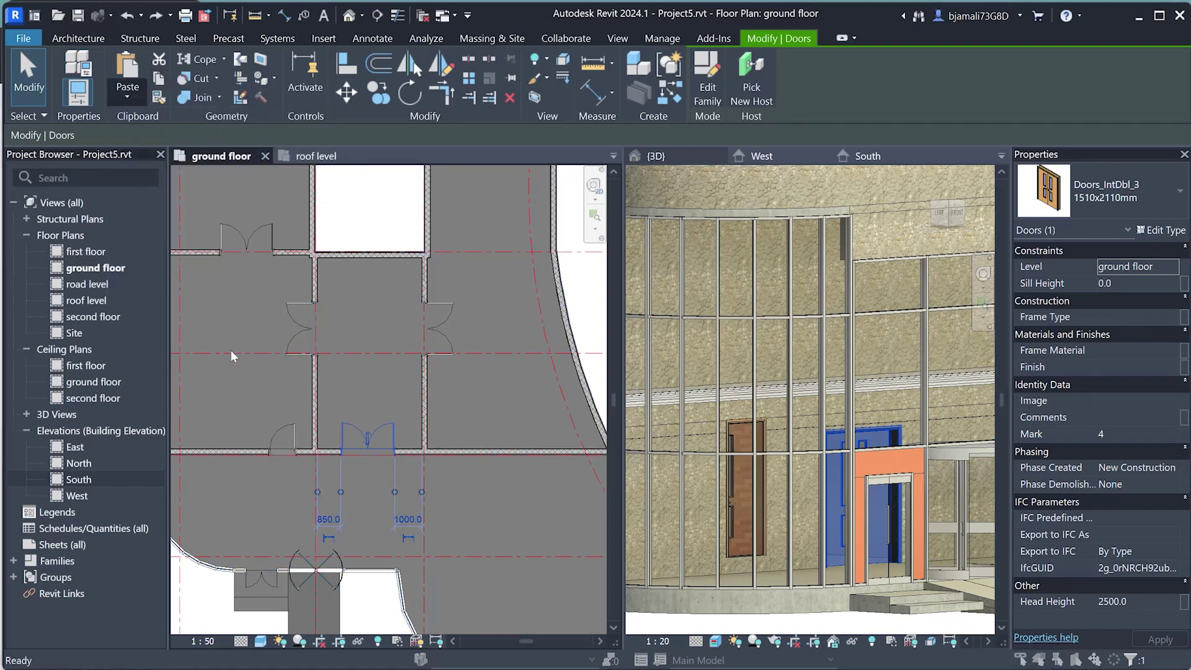
left_click(578, 468)
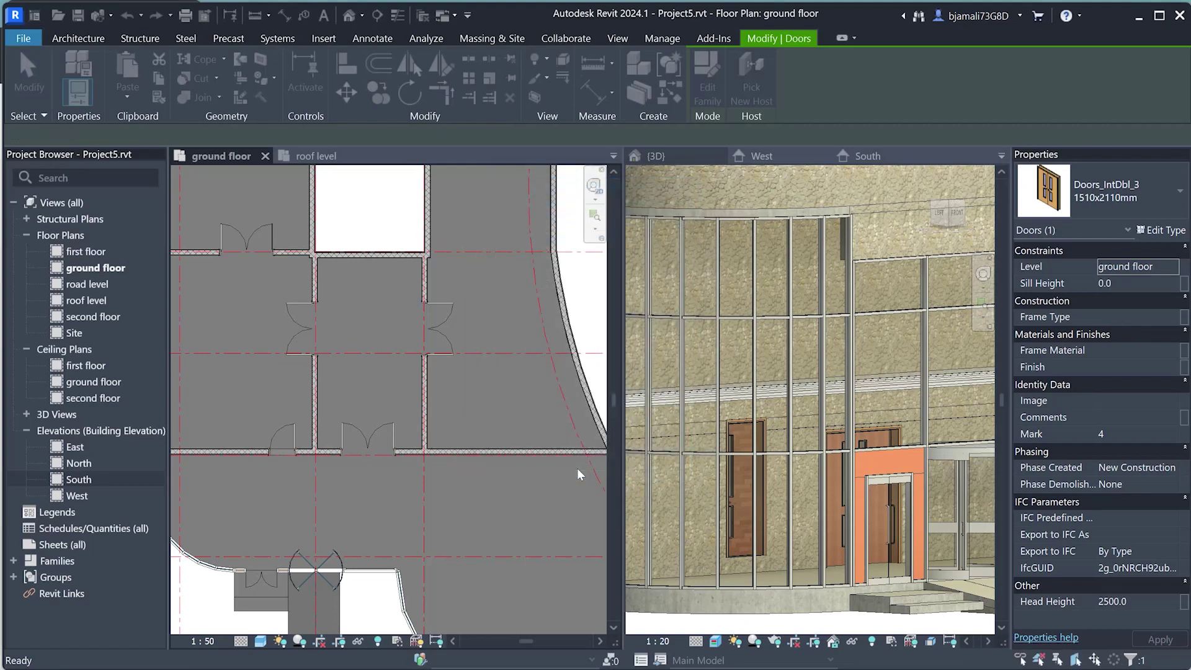
- Deselect the pasted door and zoom out to show the full ground floor layout
key("Escape")
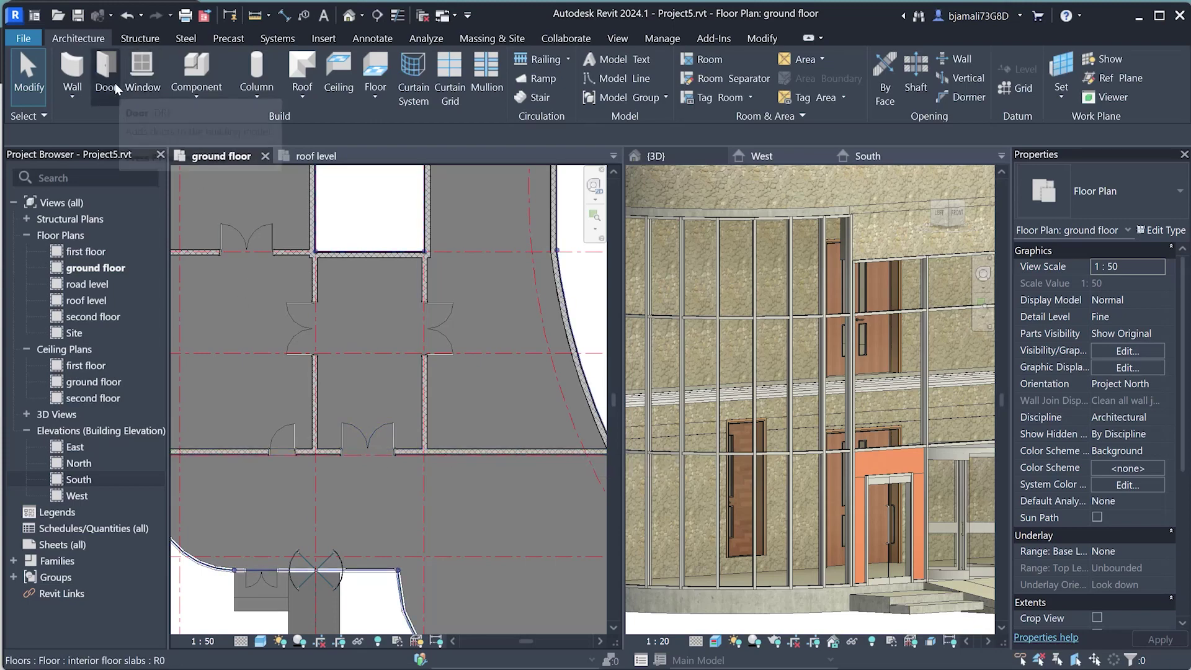
scroll(808, 500, "down", 2)
scroll(787, 486, "down", 1)
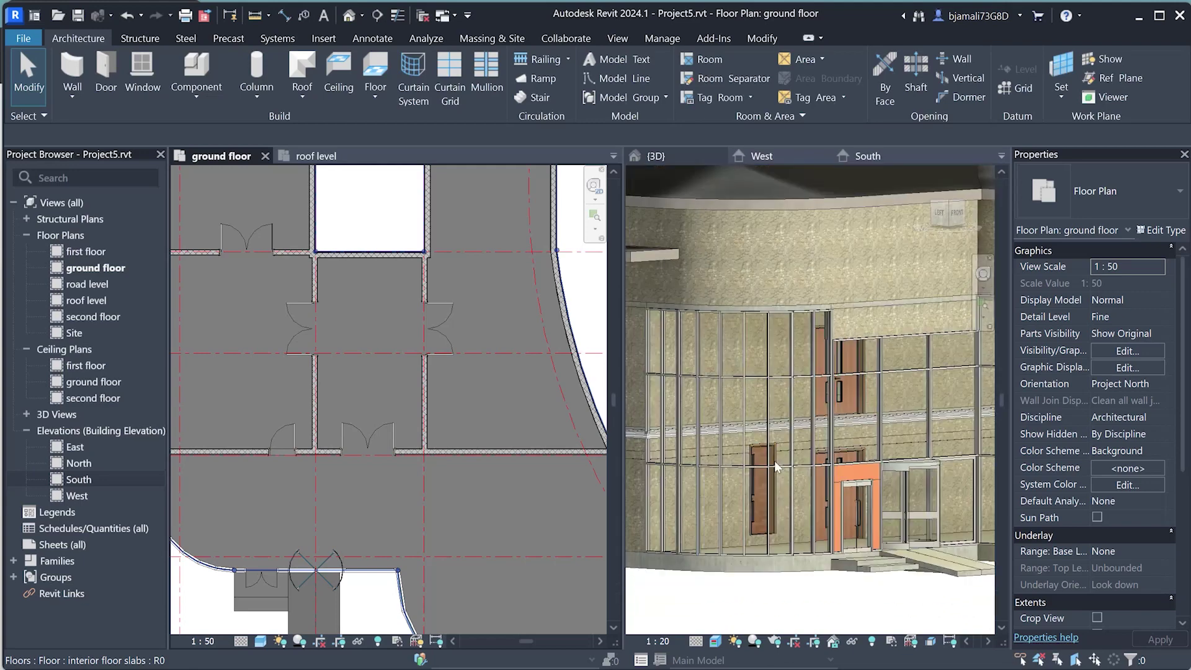
scroll(771, 455, "down", 1)
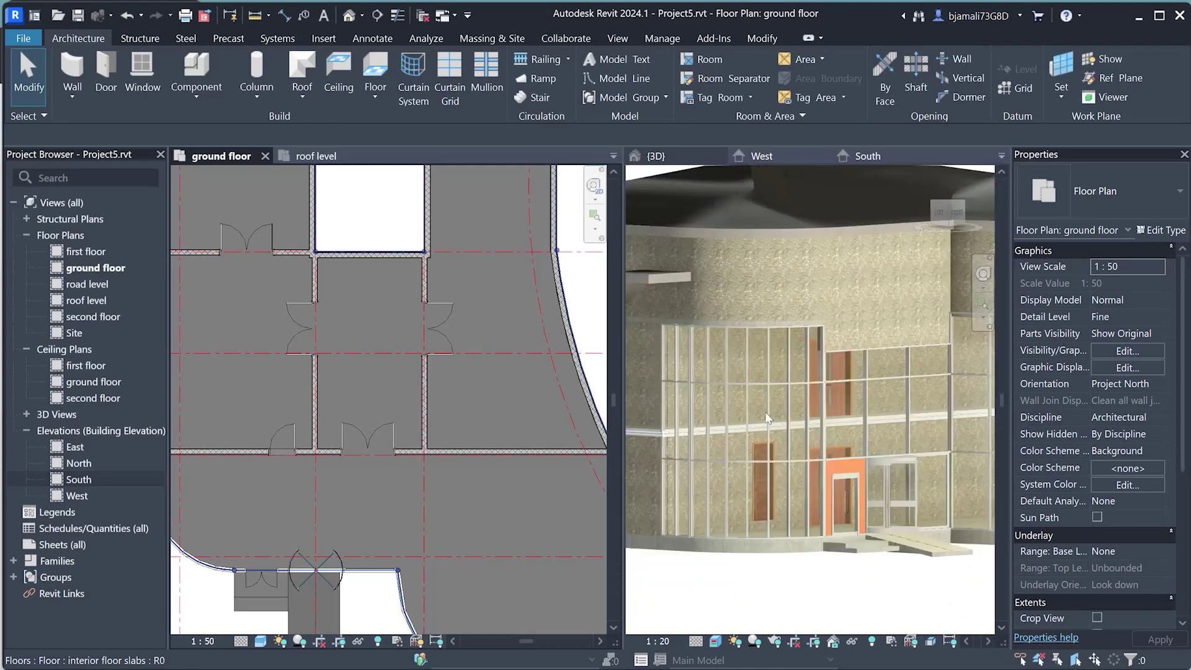
scroll(314, 415, "down", 2)
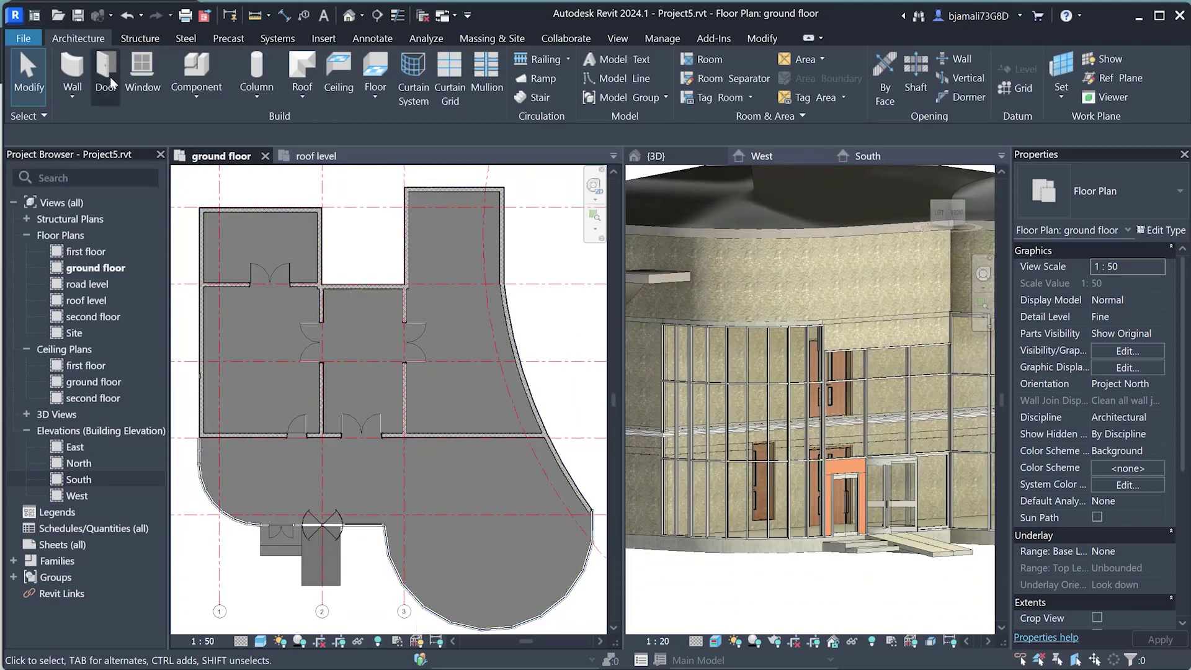
- Start the Window tool and browse the UK library to the Windows family folder
left_click(150, 76)
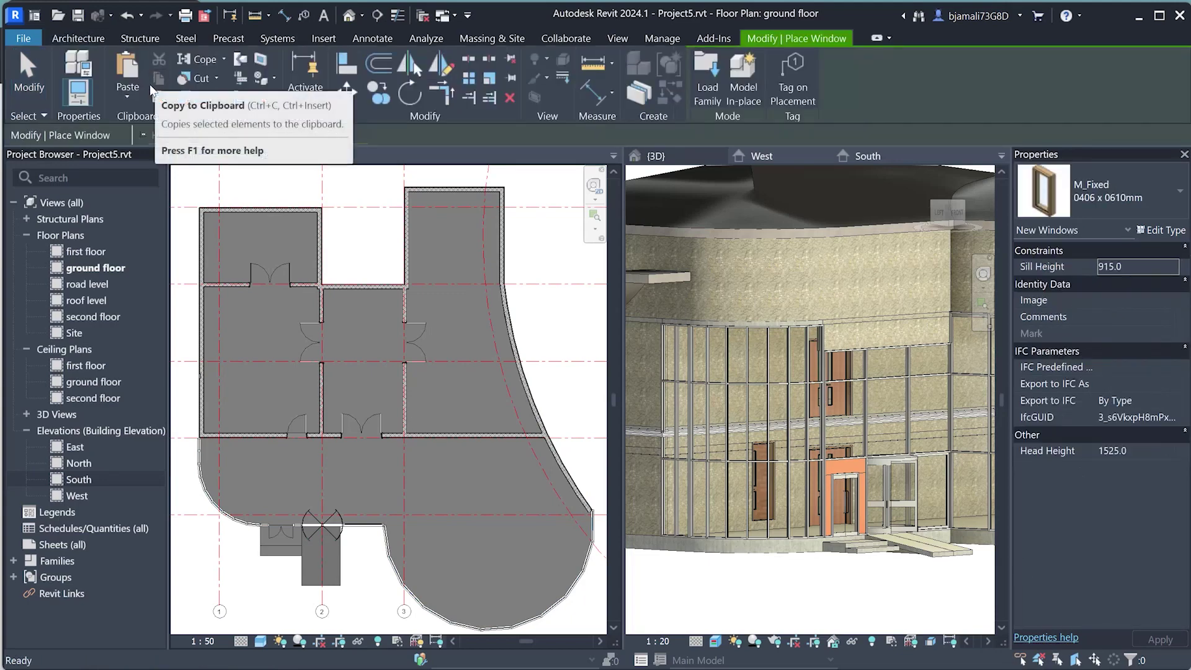
left_click(707, 80)
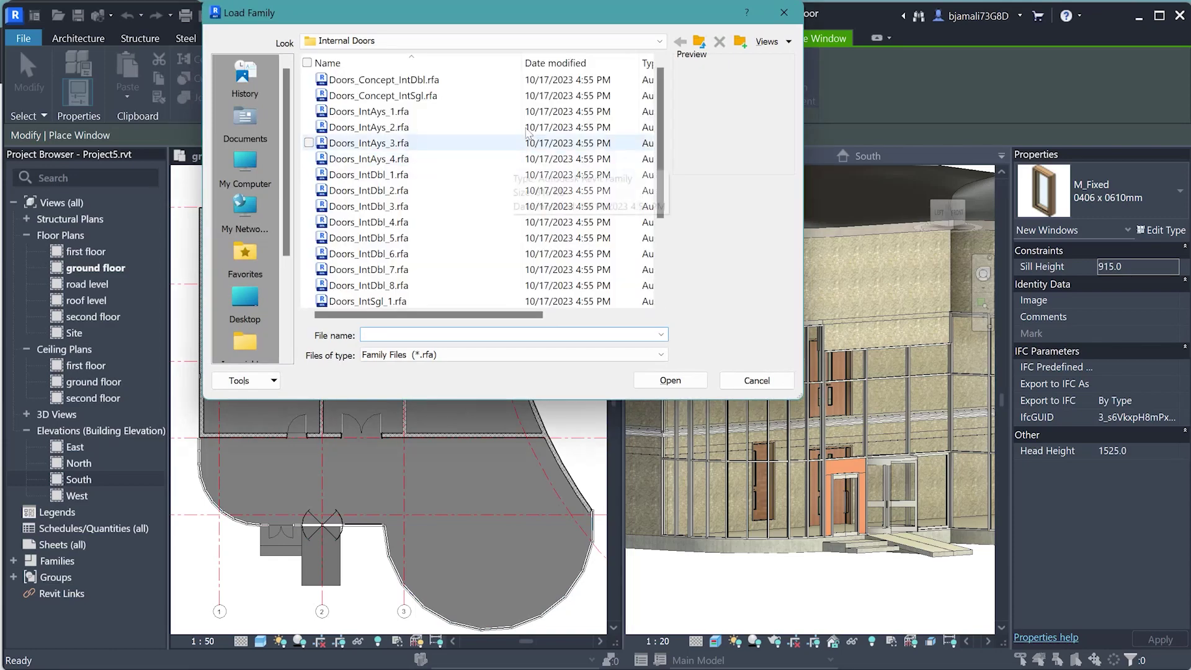
left_click(698, 42)
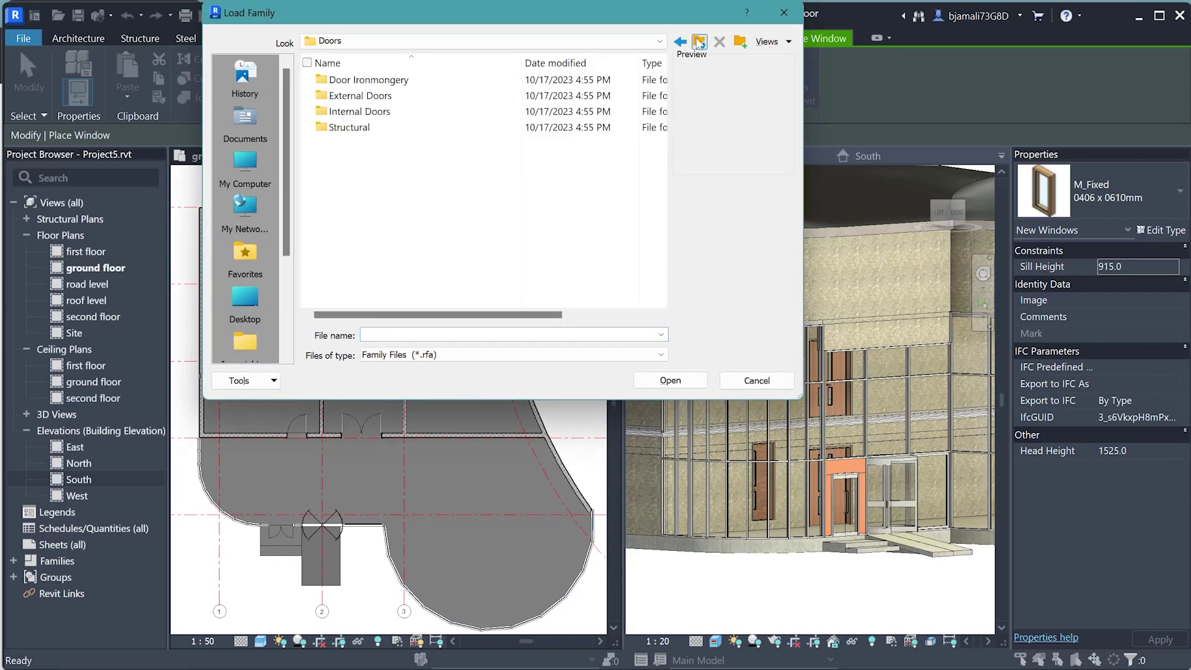
left_click(697, 42)
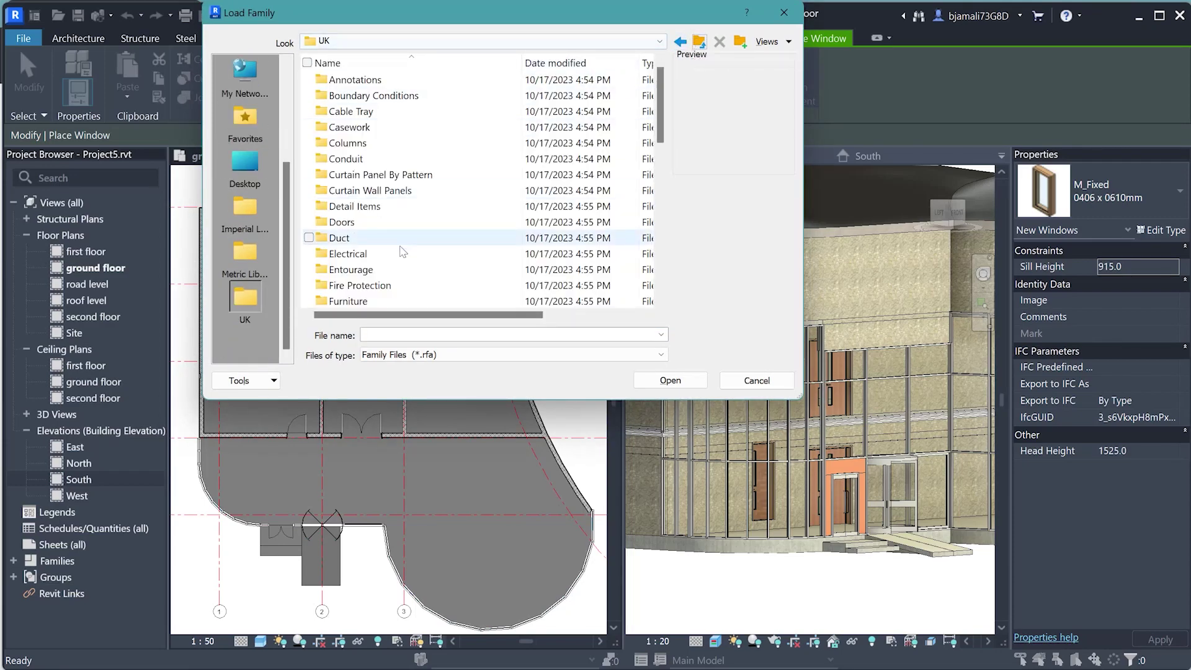
scroll(389, 198, "down", 4)
scroll(389, 197, "down", 5)
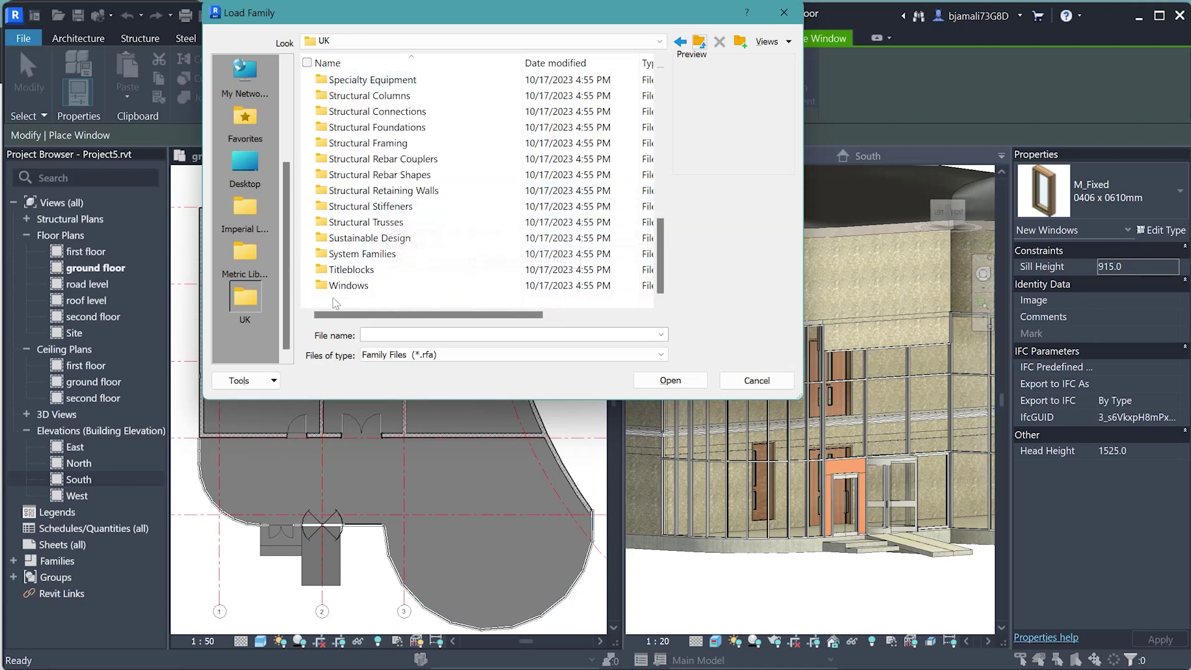
double_click(351, 283)
- Select Windows_Arched_w-Bars, Windows_Bay_Rectangular_Dbl, Windows_Dbl_Vent and Windows_Roof_Light and load them
left_click(372, 174)
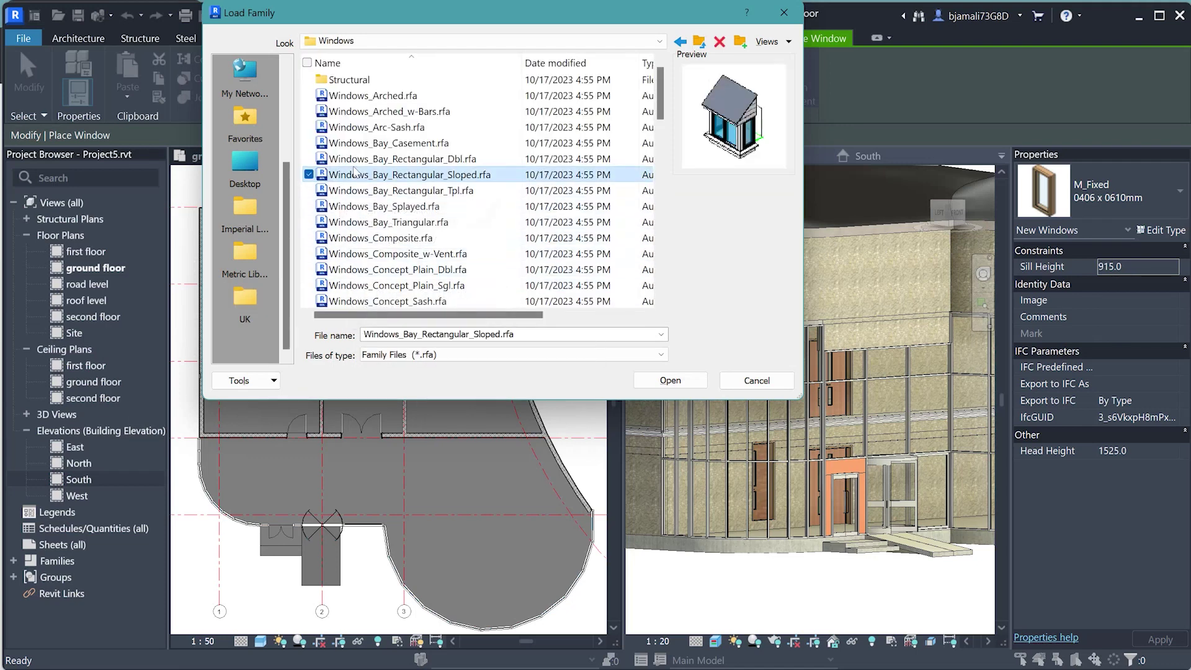
left_click(375, 127)
left_click(378, 112)
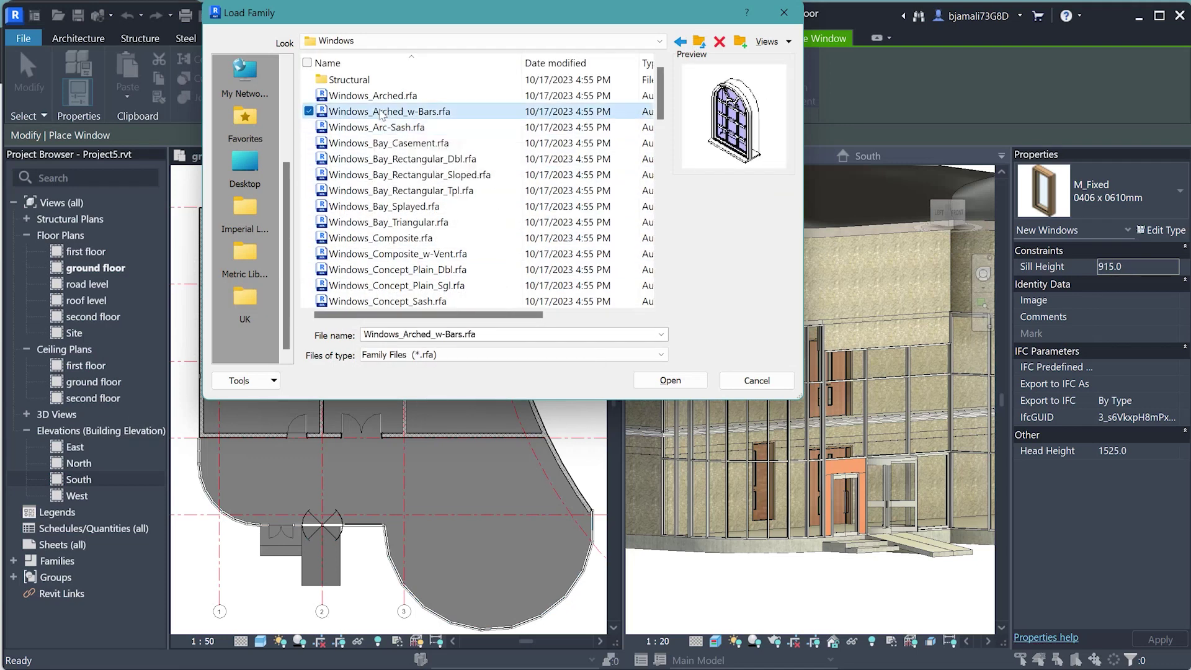
left_click(376, 240)
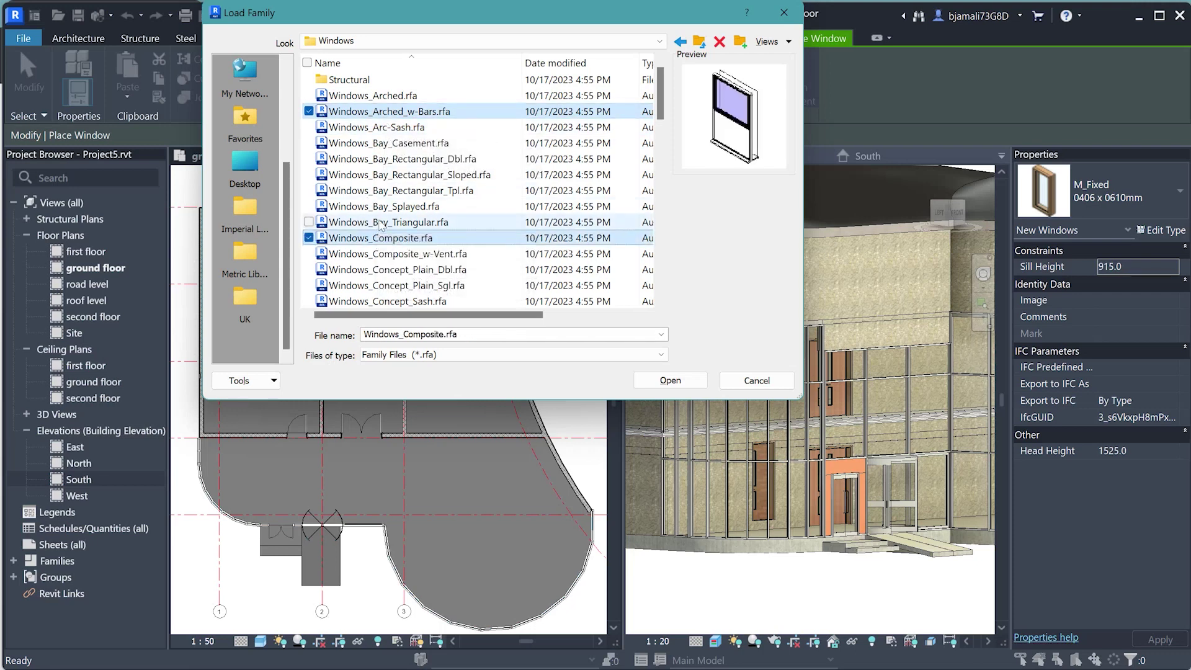
left_click(381, 222, "ctrl")
left_click(379, 238, "ctrl")
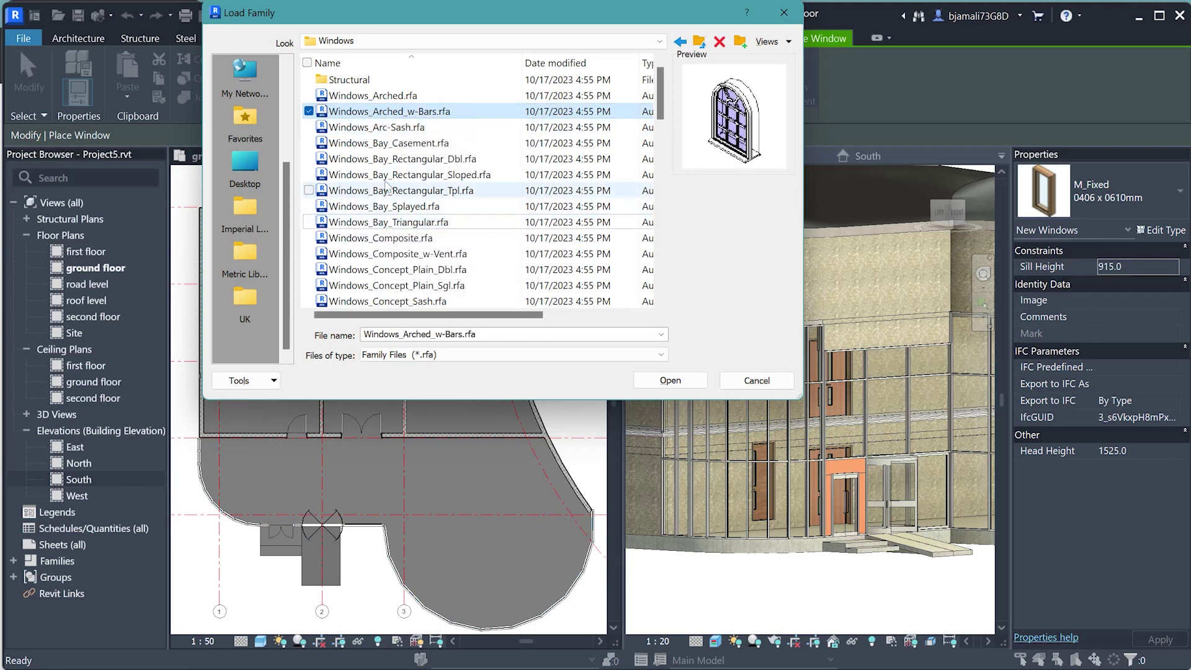
left_click(378, 159)
scroll(376, 242, "down", 3)
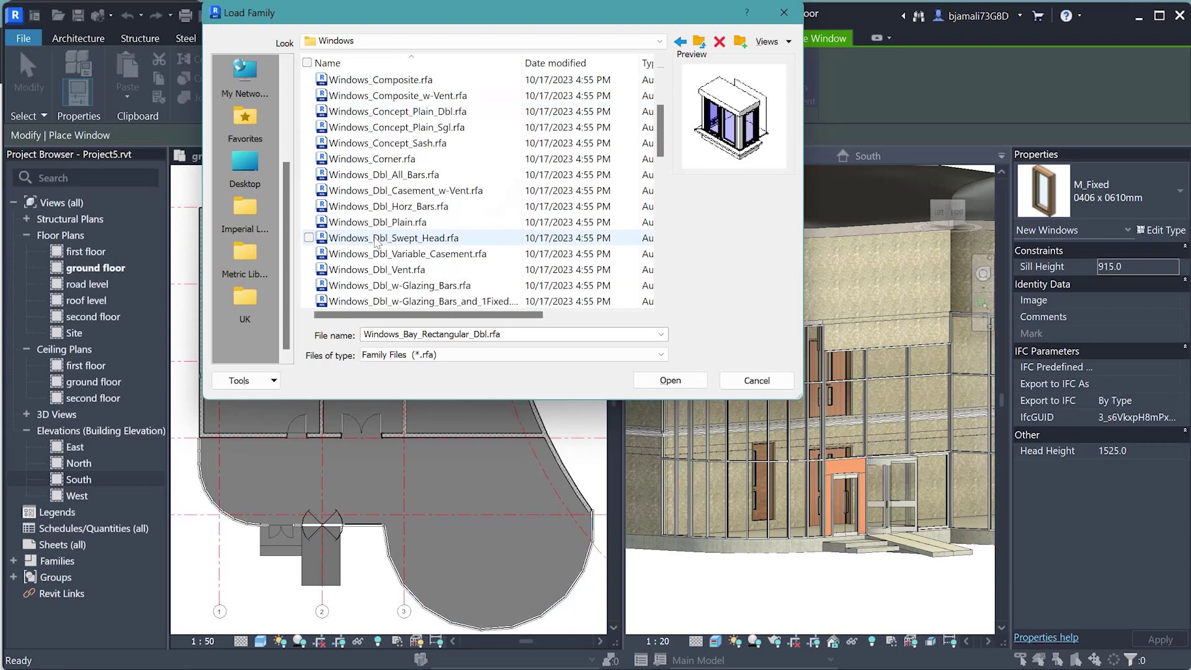
left_click(379, 269)
scroll(402, 287, "down", 3)
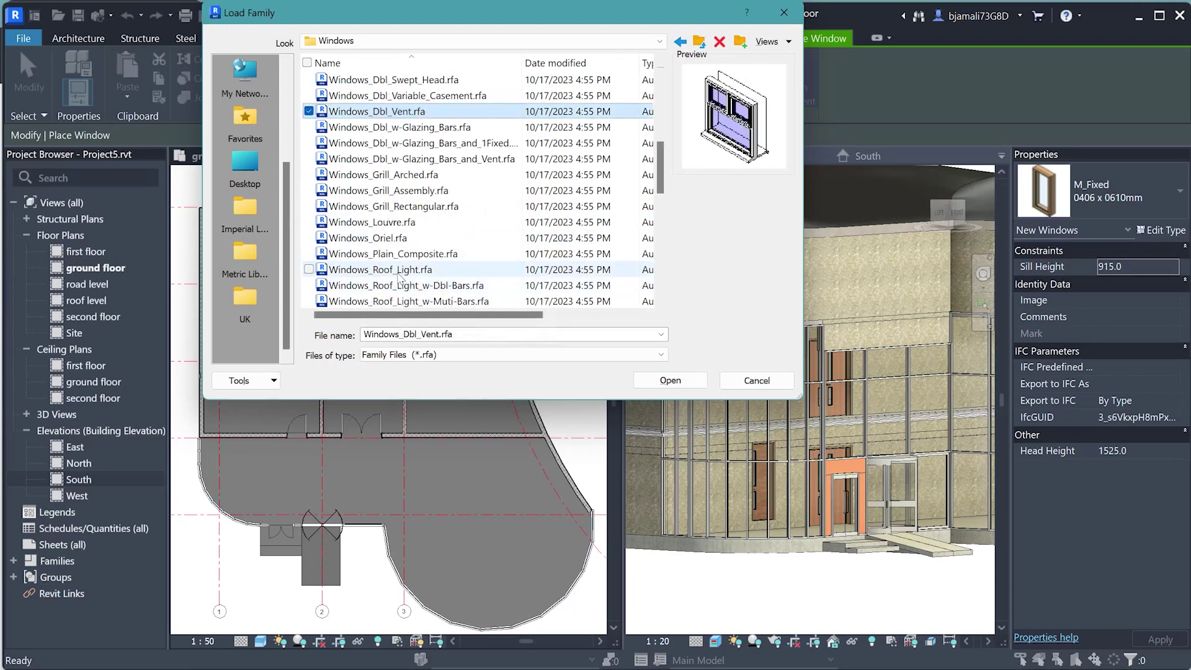
left_click(380, 269, "ctrl")
left_click(685, 381)
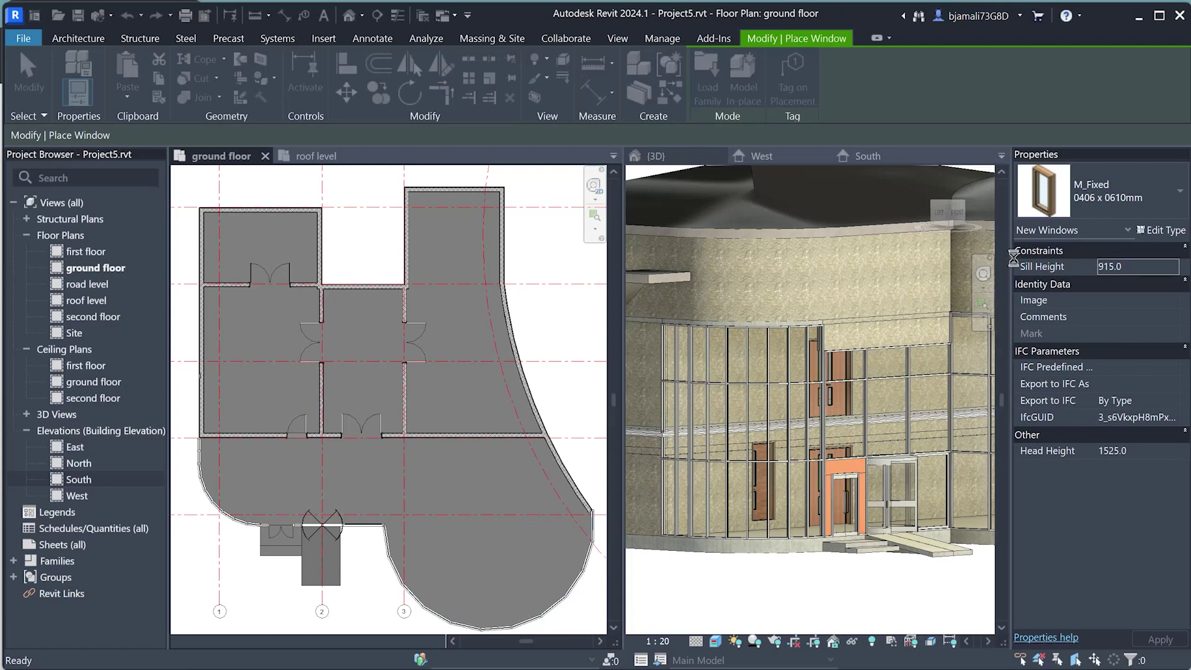
- Place a Windows_Dbl_Vent 910x910mm window in the left exterior wall and select it in 3D
left_click(1070, 208)
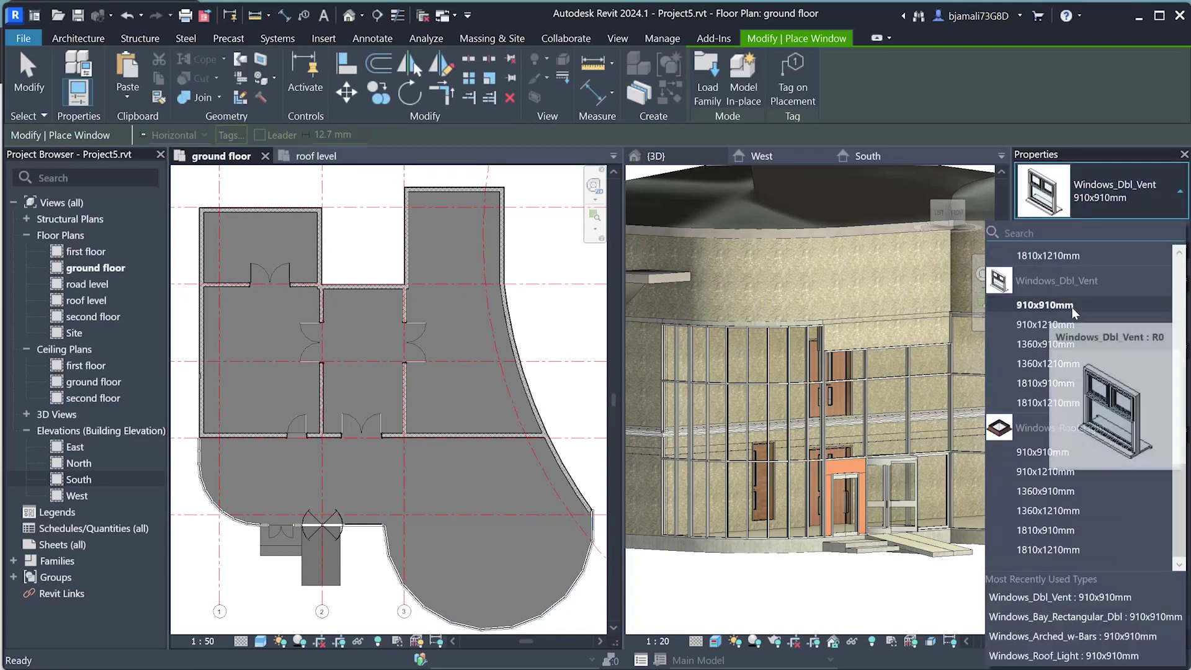
left_click(436, 424)
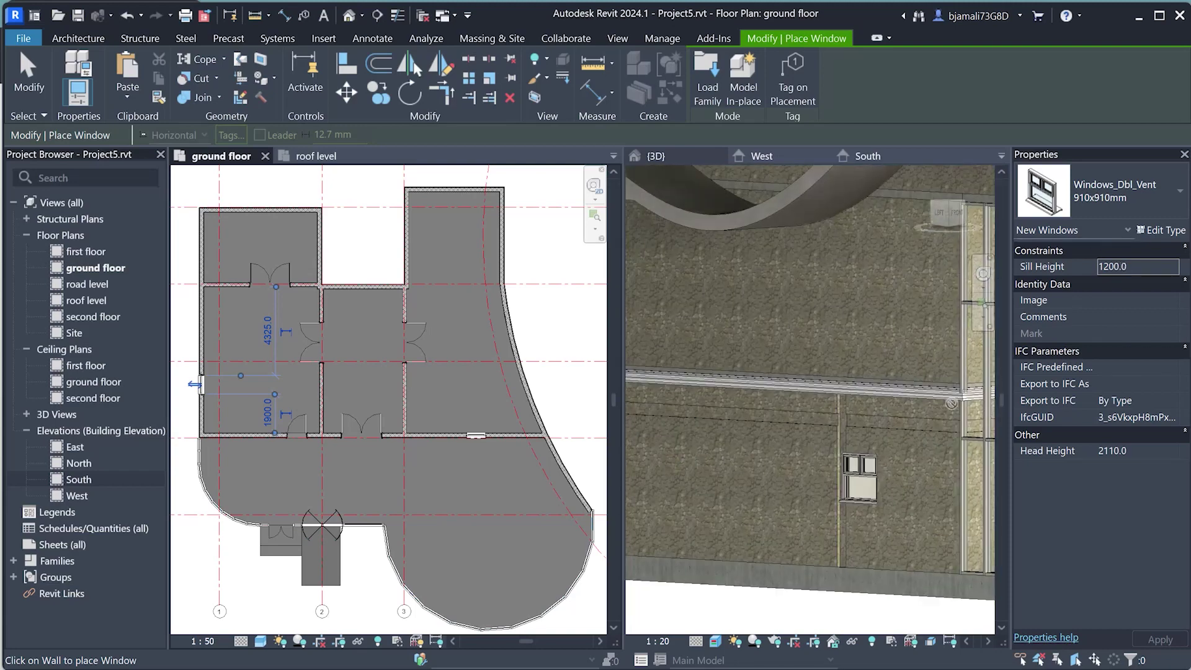
key("Escape")
left_click(887, 469)
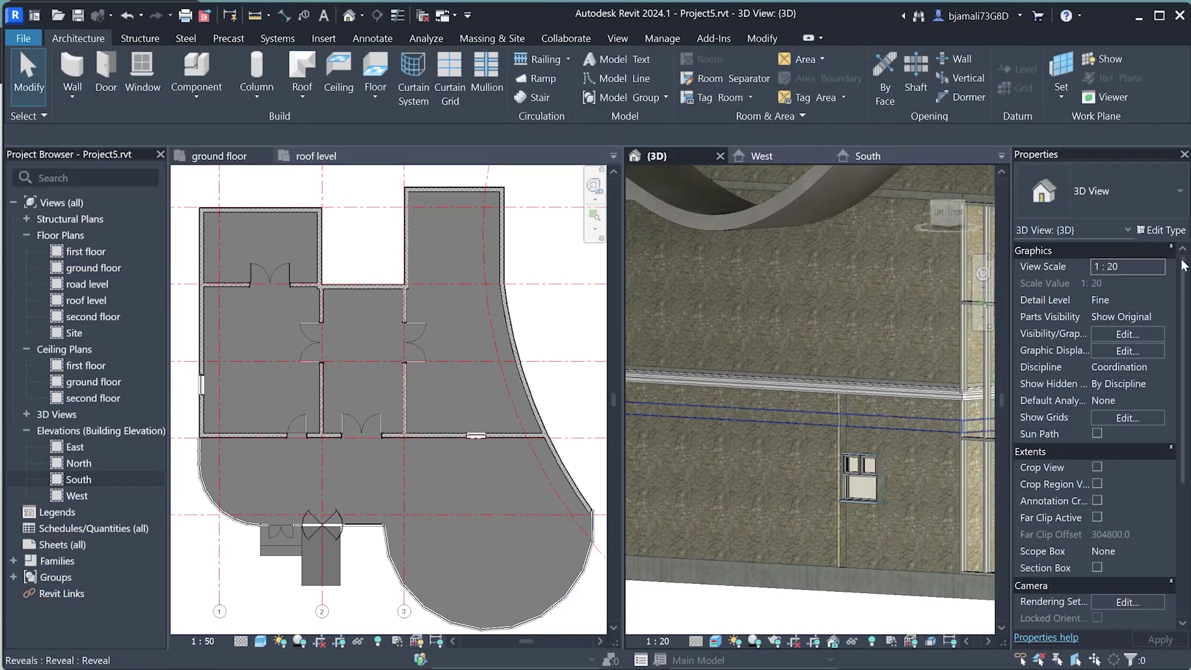
left_click(865, 474)
left_click(1115, 284)
type("800")
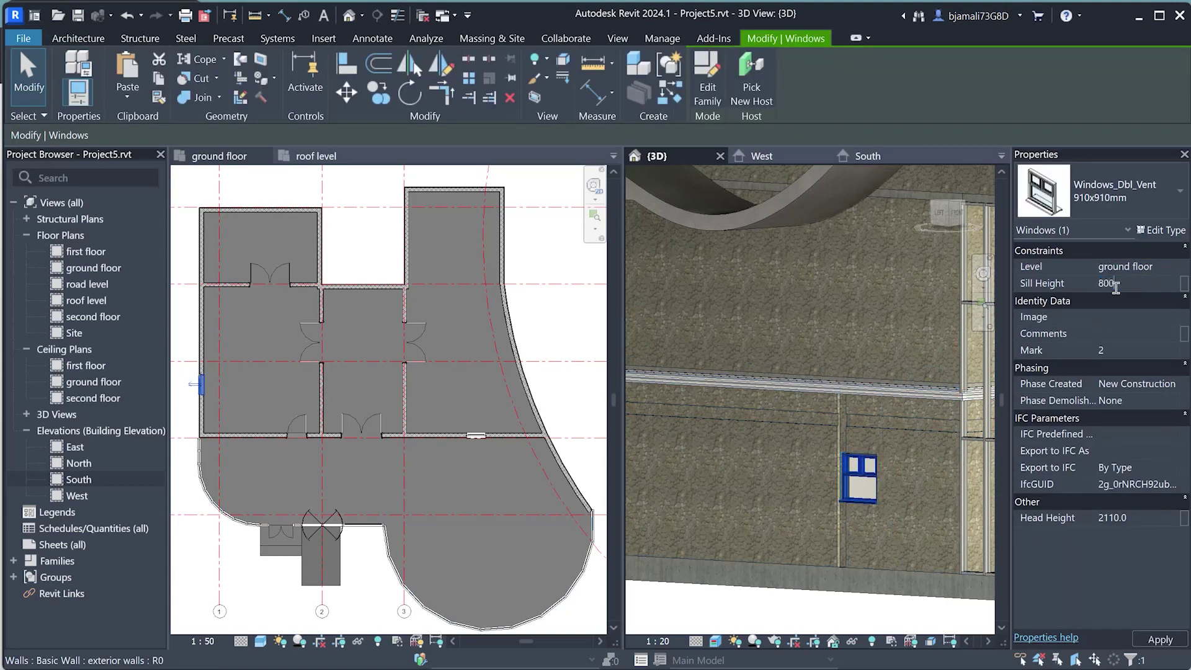
- Apply the 800 sill height, then review the window's type parameters without changes
key("Return")
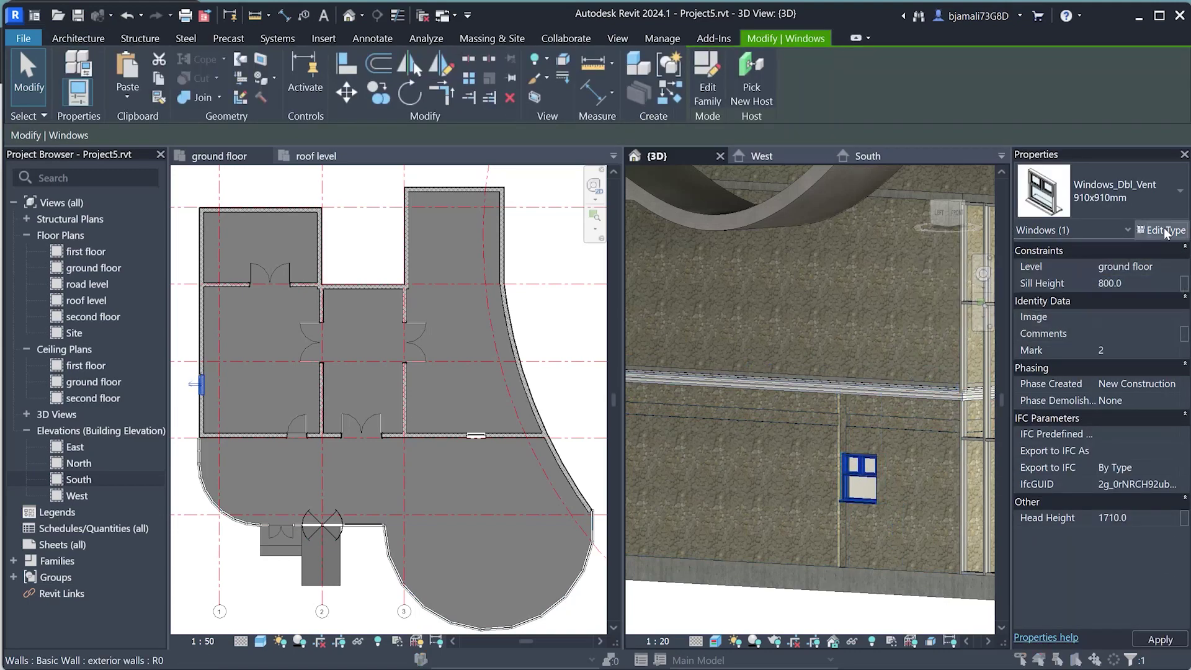
left_click(1165, 231)
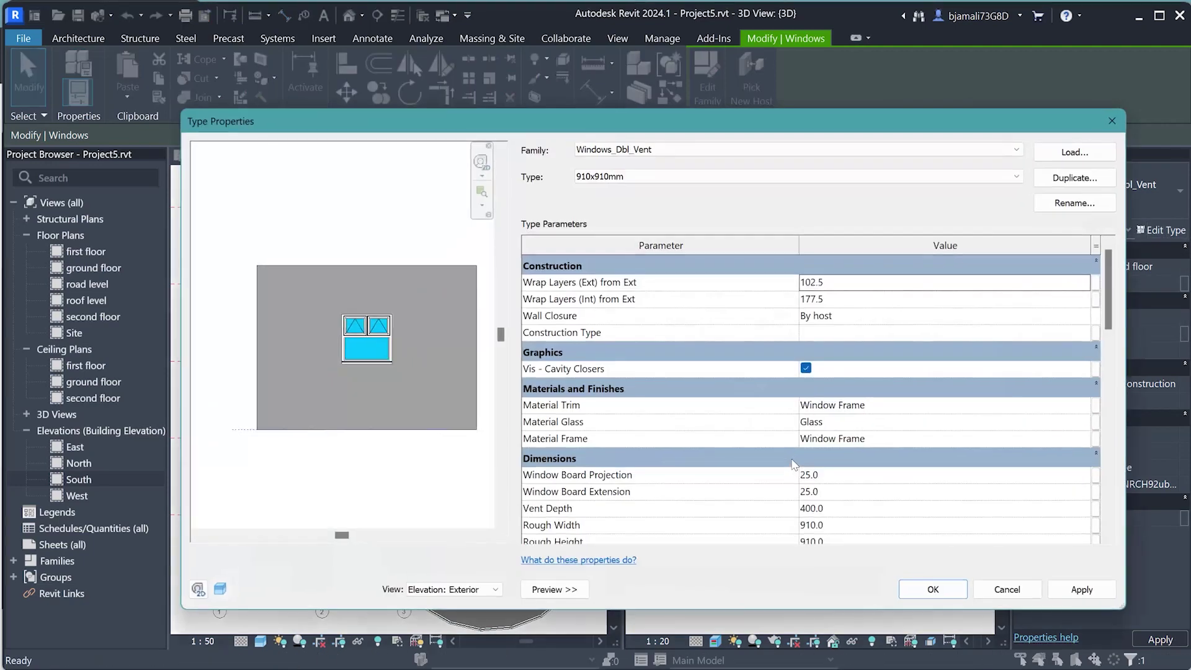
left_click(555, 595)
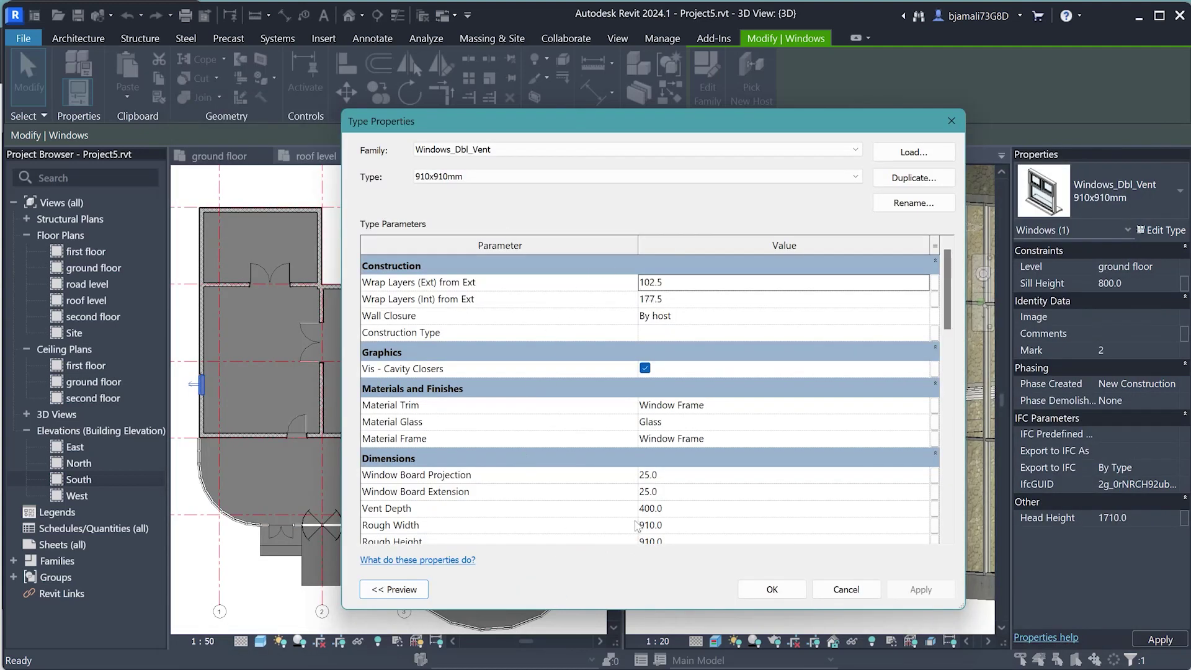
scroll(635, 526, "down", 3)
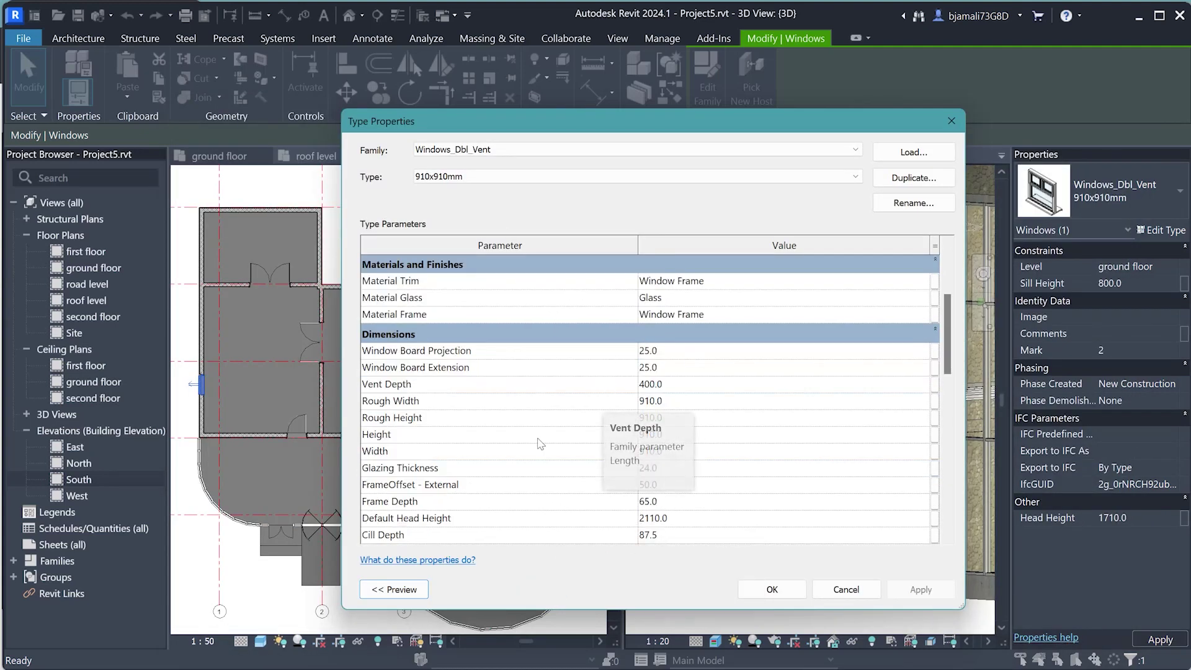
scroll(488, 439, "down", 3)
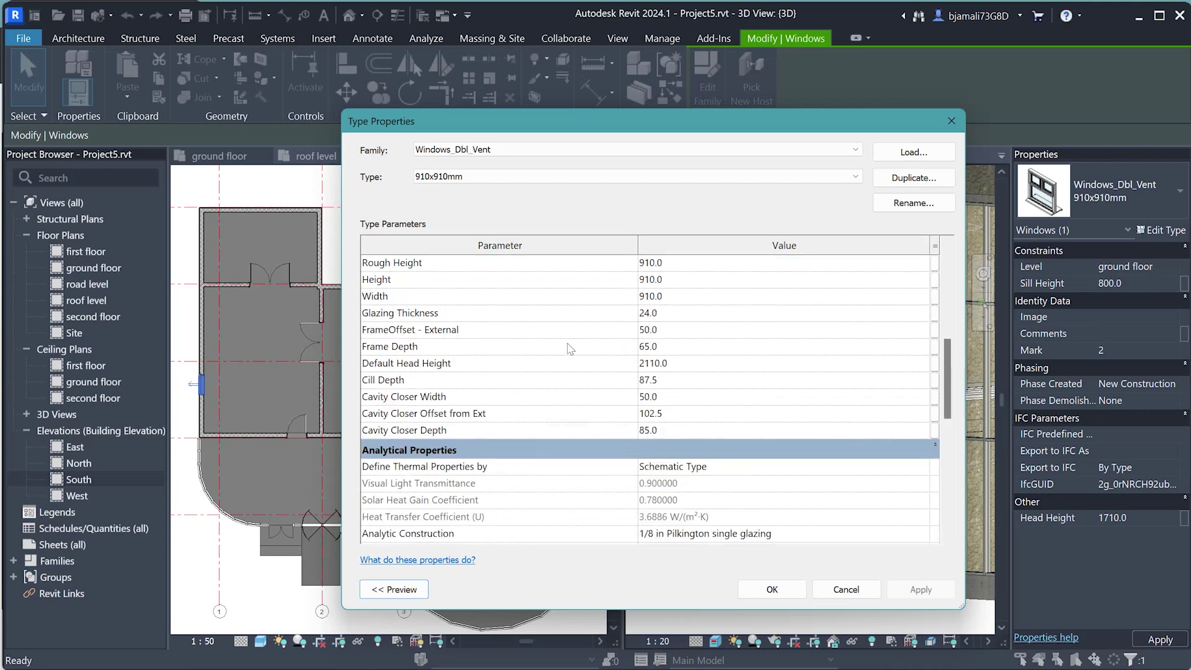
scroll(570, 348, "up", 3)
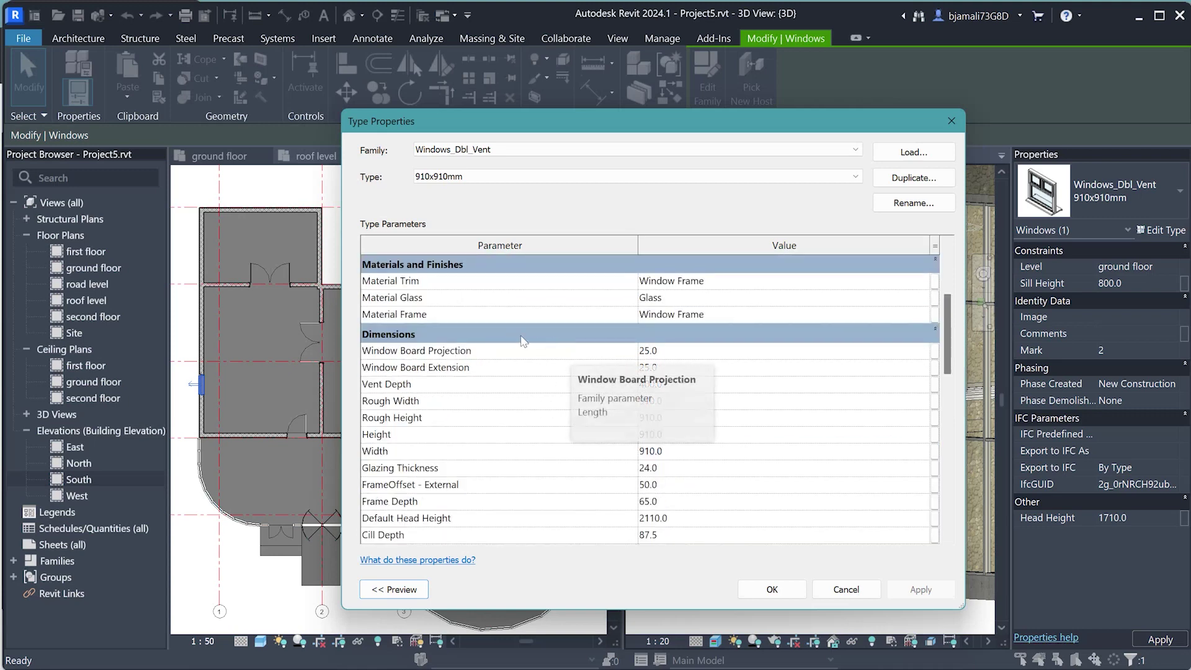
scroll(392, 435, "up", 3)
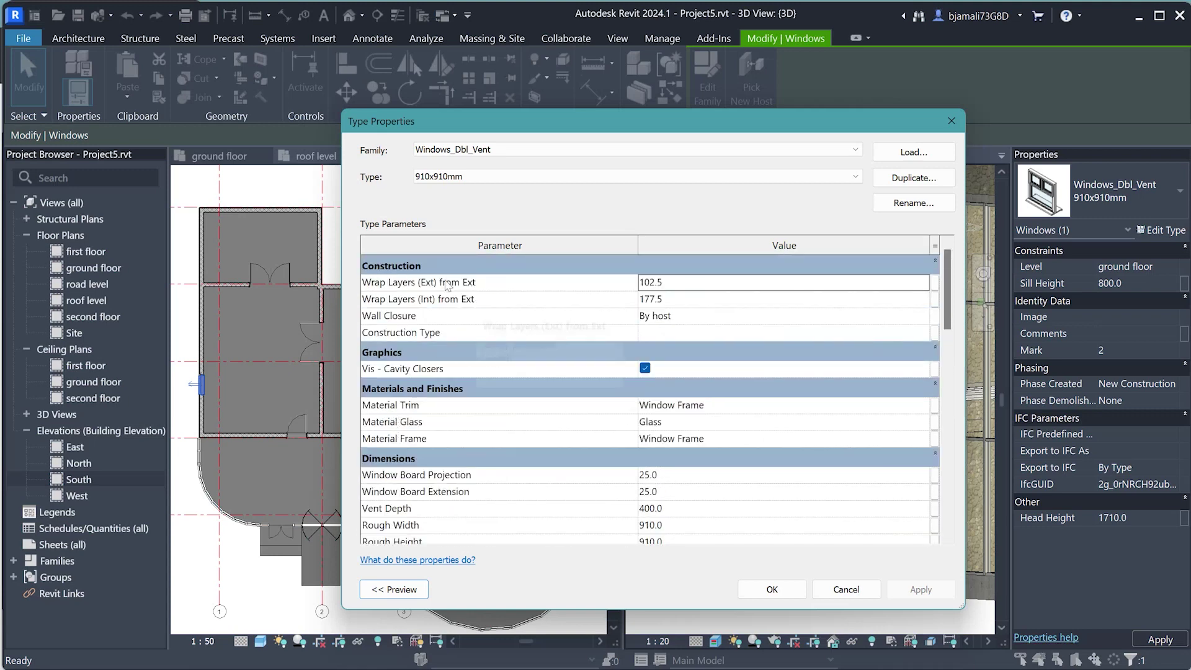
scroll(402, 536, "down", 5)
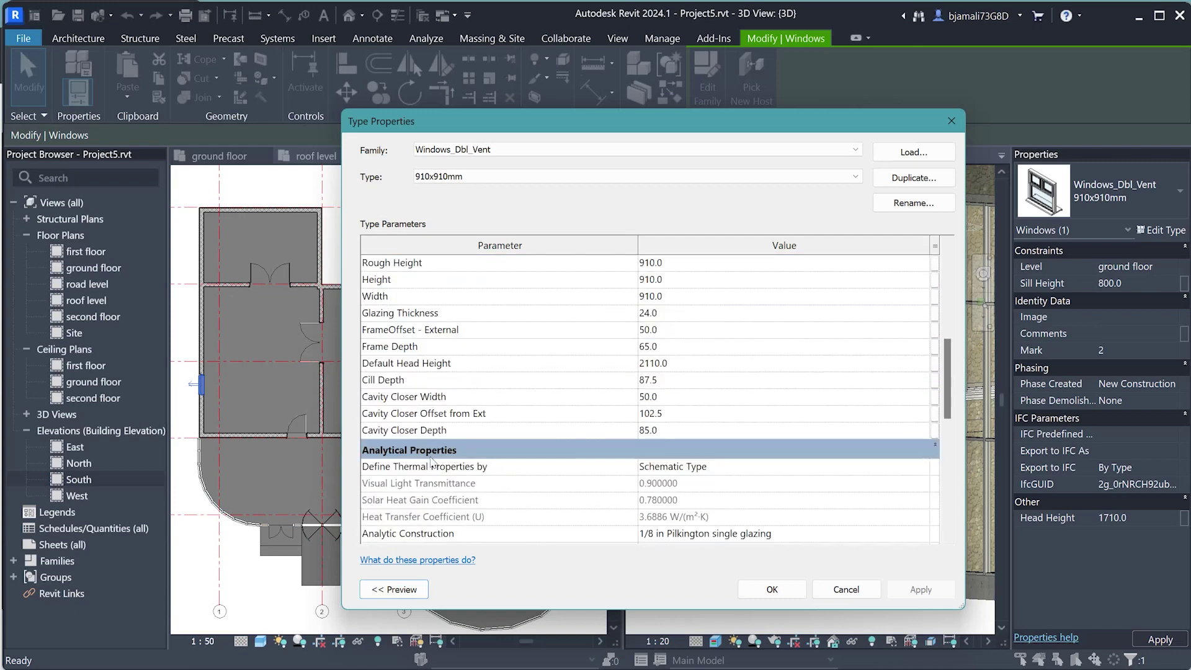
left_click(846, 589)
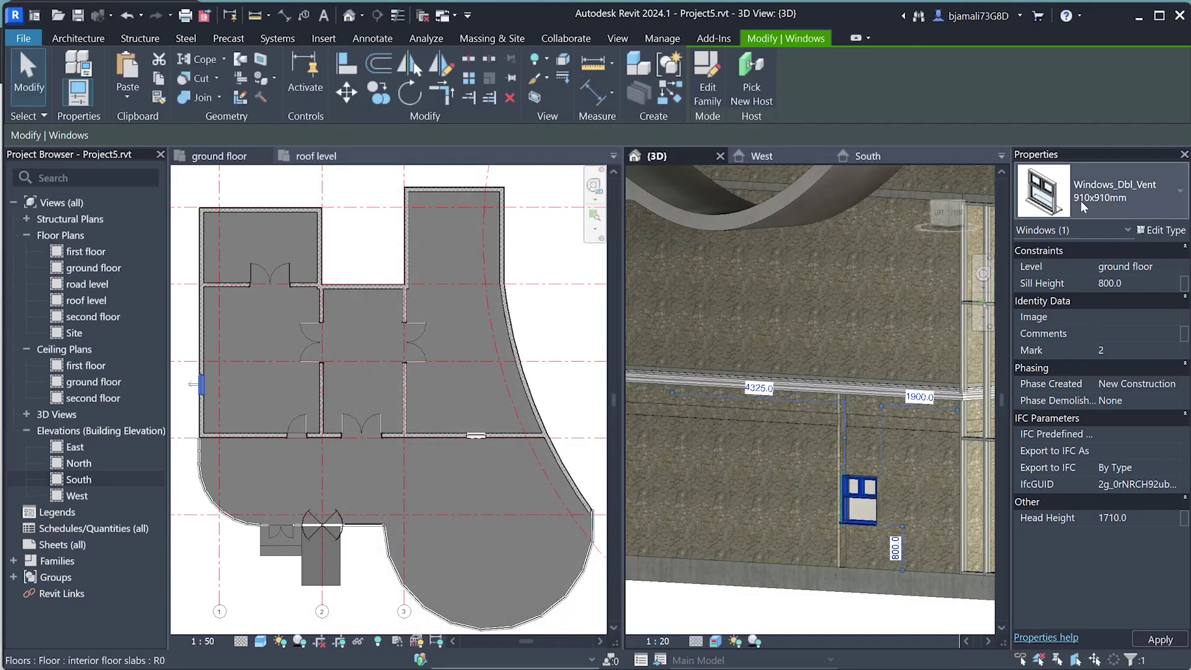
- Switch the window to M_Fixed 0915 x 1830mm and edit its type's Default Sill Height
left_click(1081, 200)
scroll(1043, 459, "up", 5)
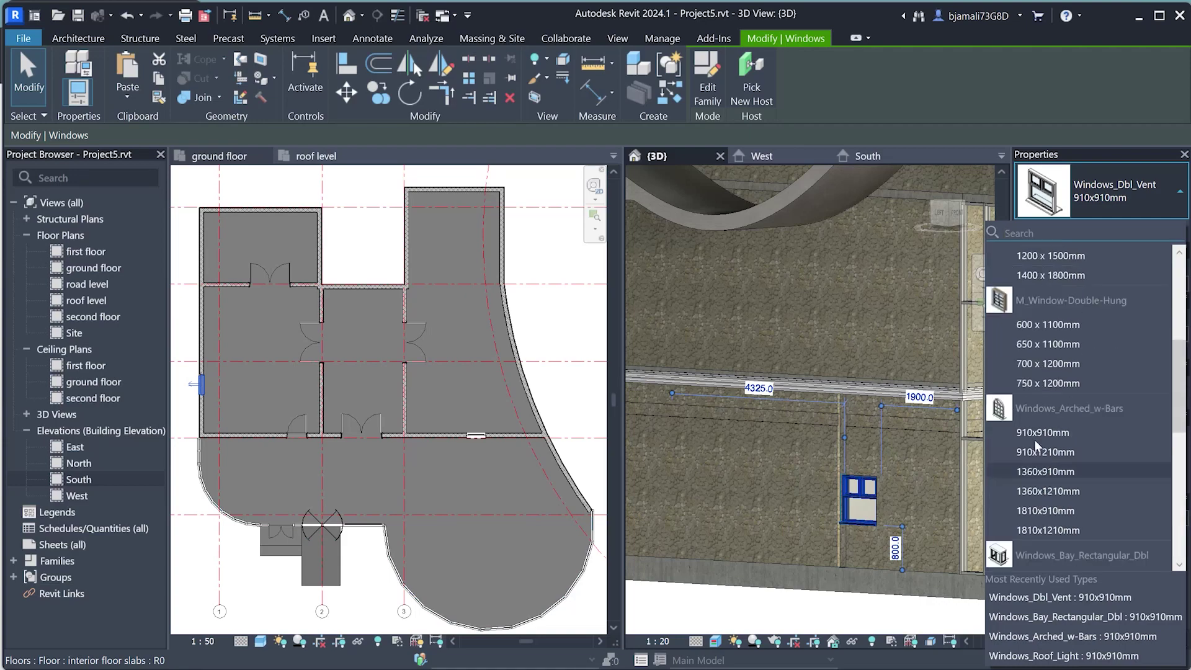
scroll(1034, 439, "up", 5)
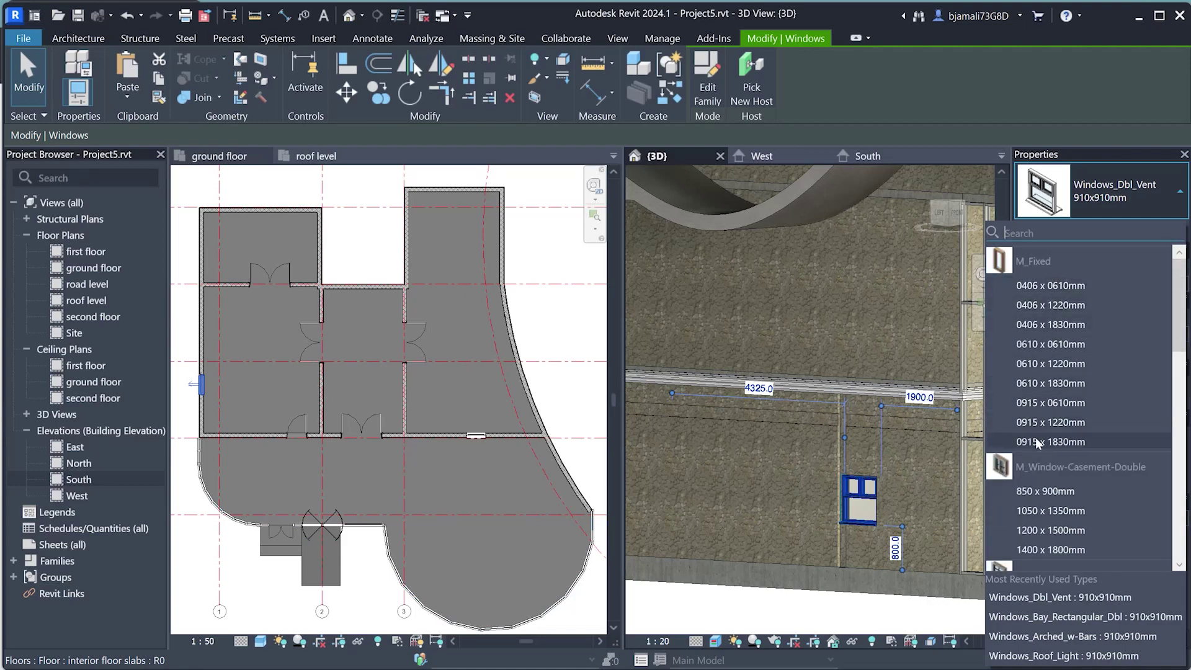
left_click(1042, 441)
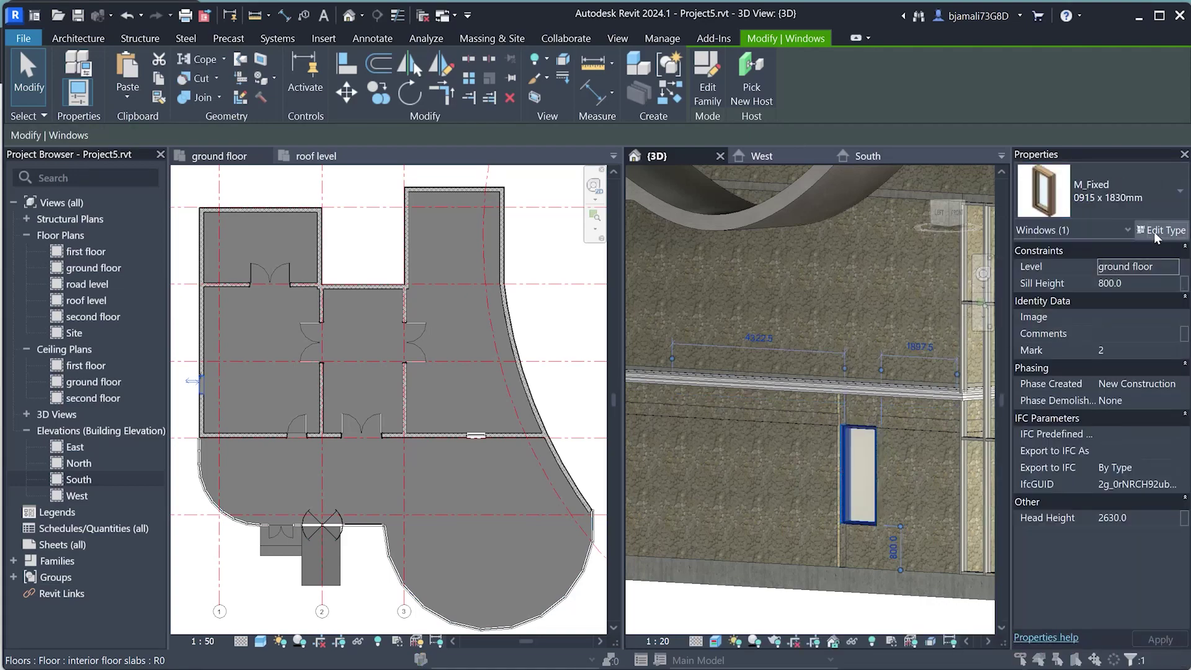
left_click(1153, 232)
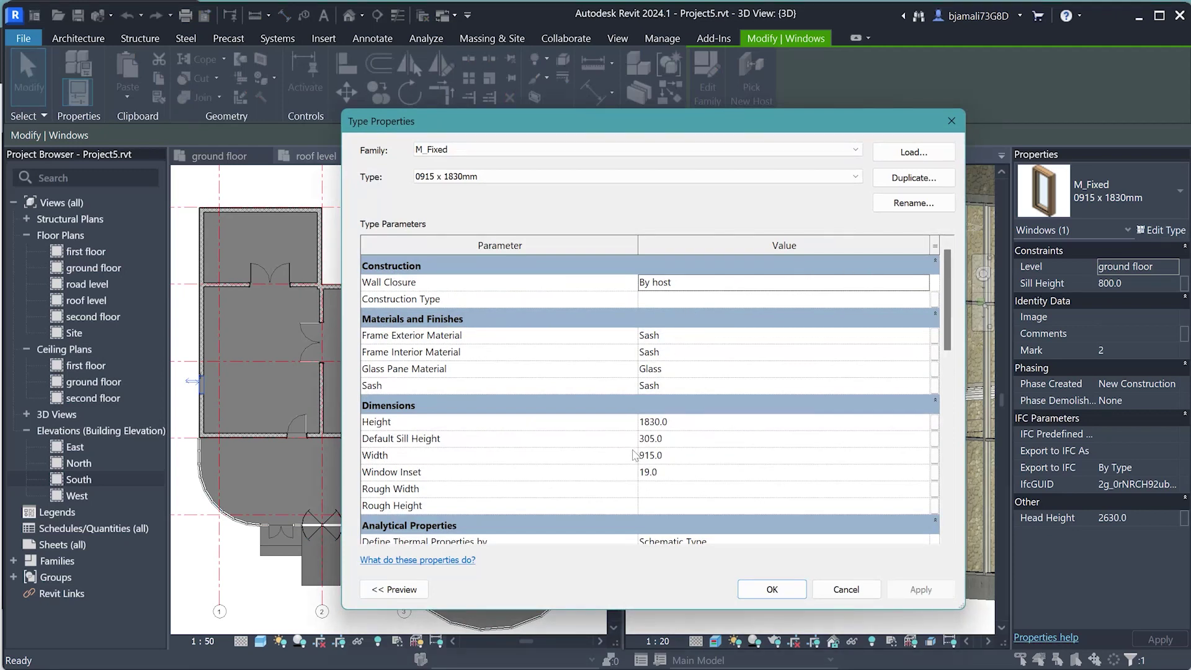
left_click(648, 438)
type("500")
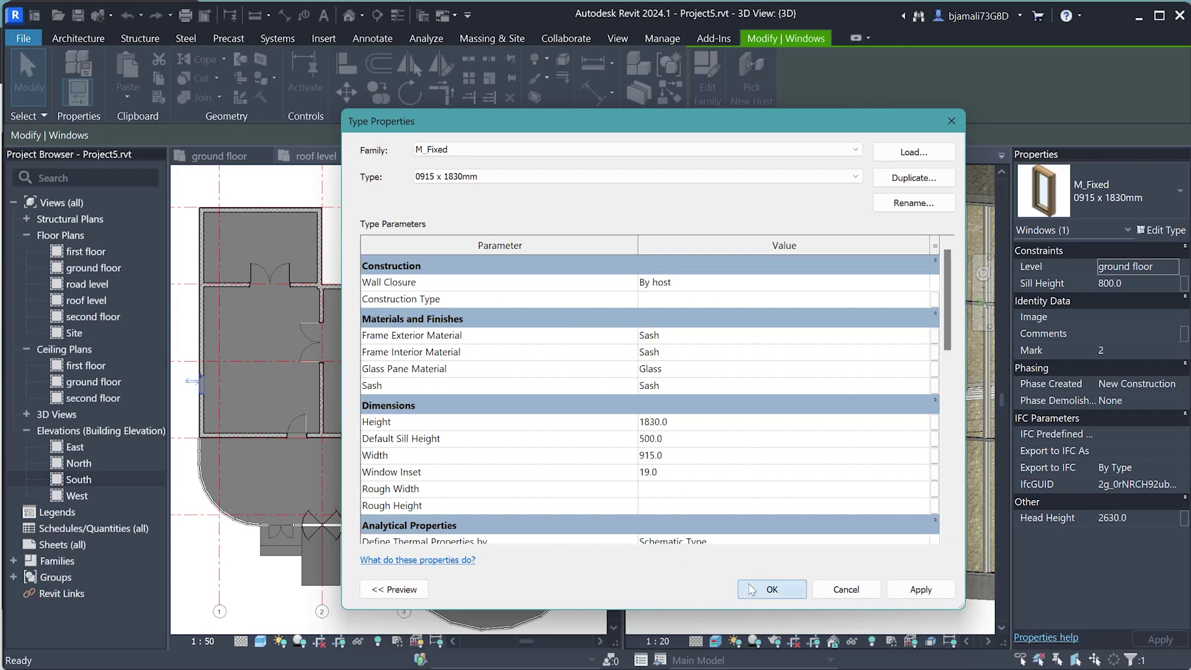
left_click(765, 590)
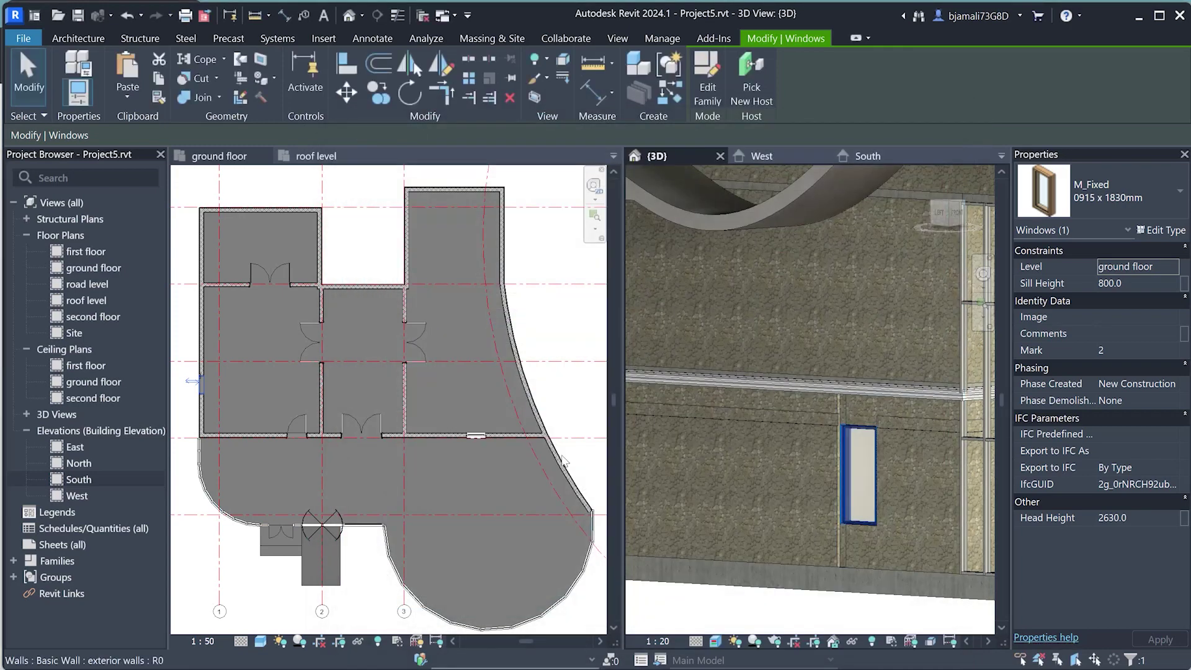
- Place a second M_Fixed 0915 x 1830mm window in the left wall using WN
left_click(202, 345)
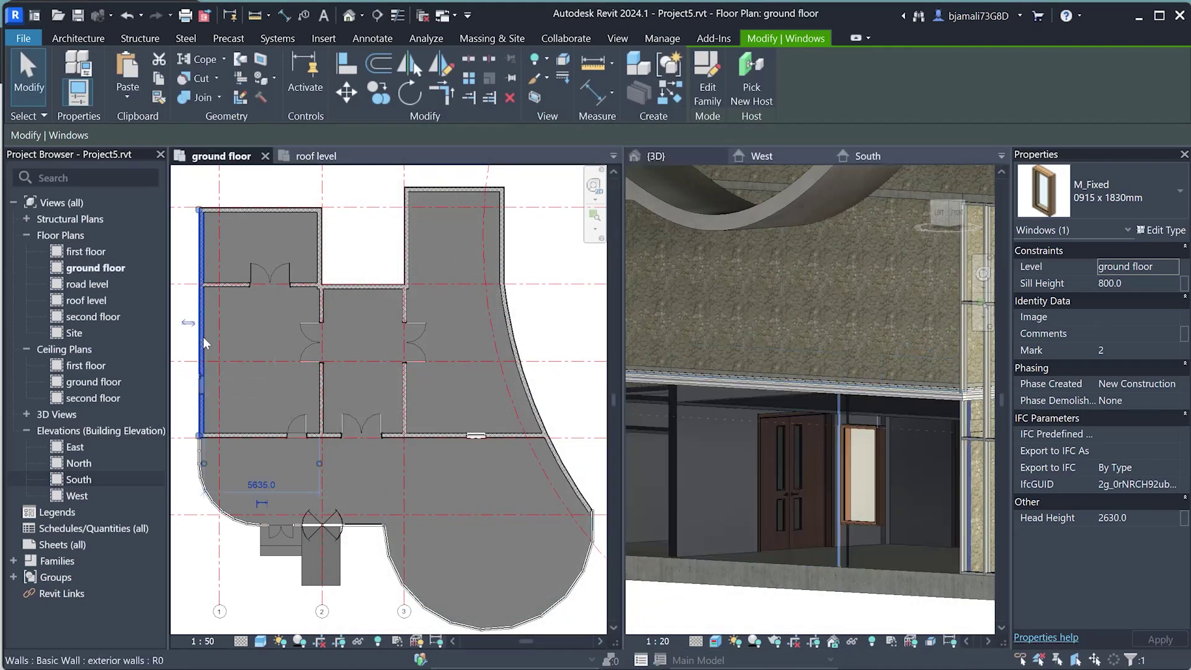
key("Escape")
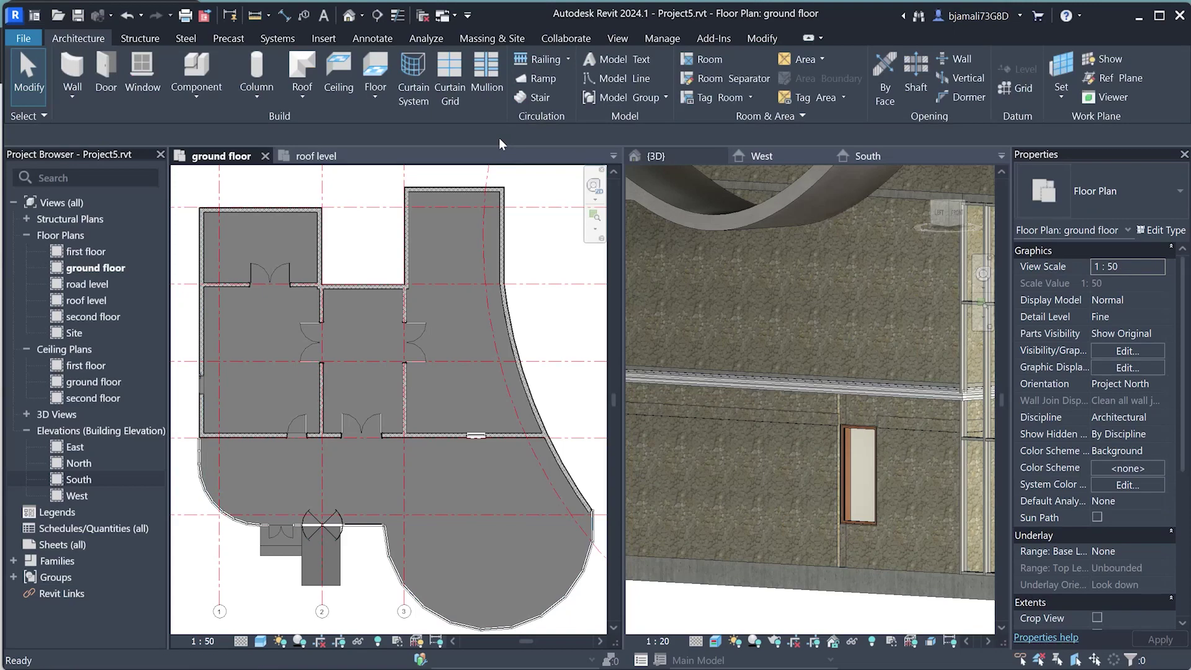
key("w")
key("n")
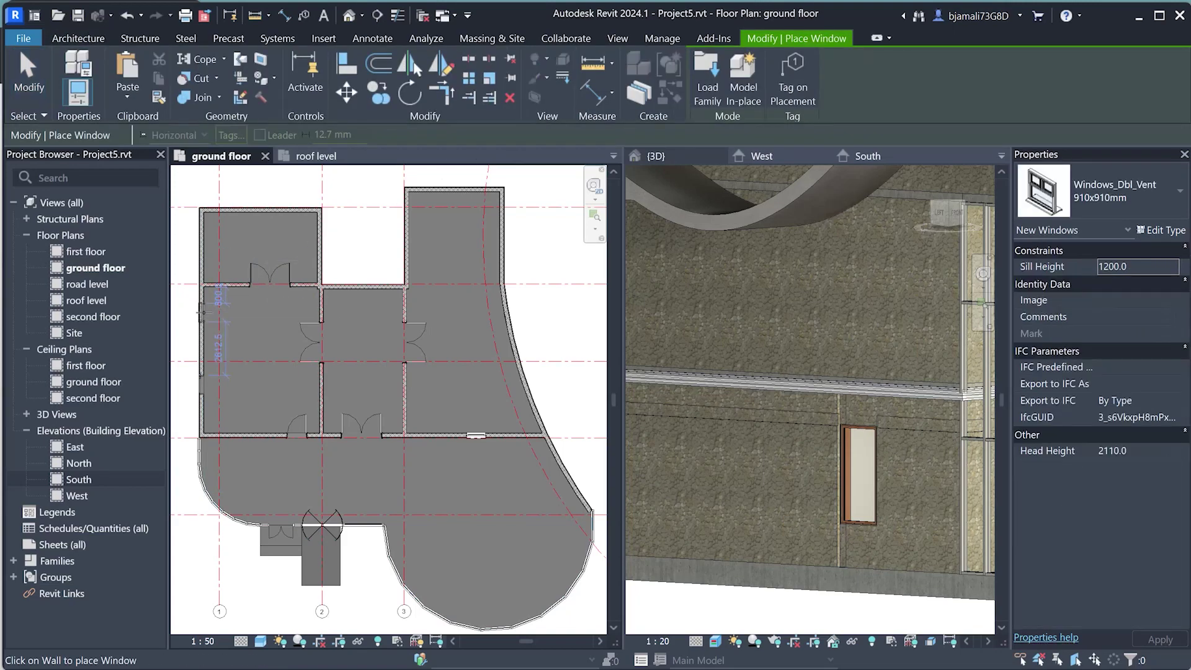
left_click(1104, 192)
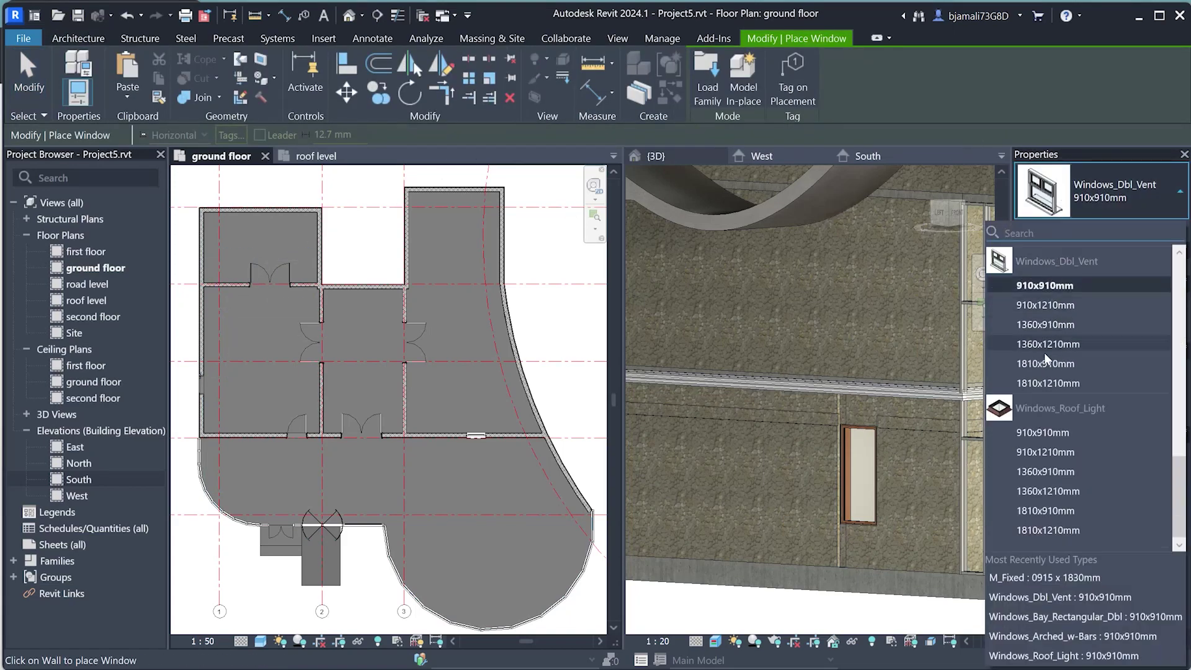
left_click(1051, 441)
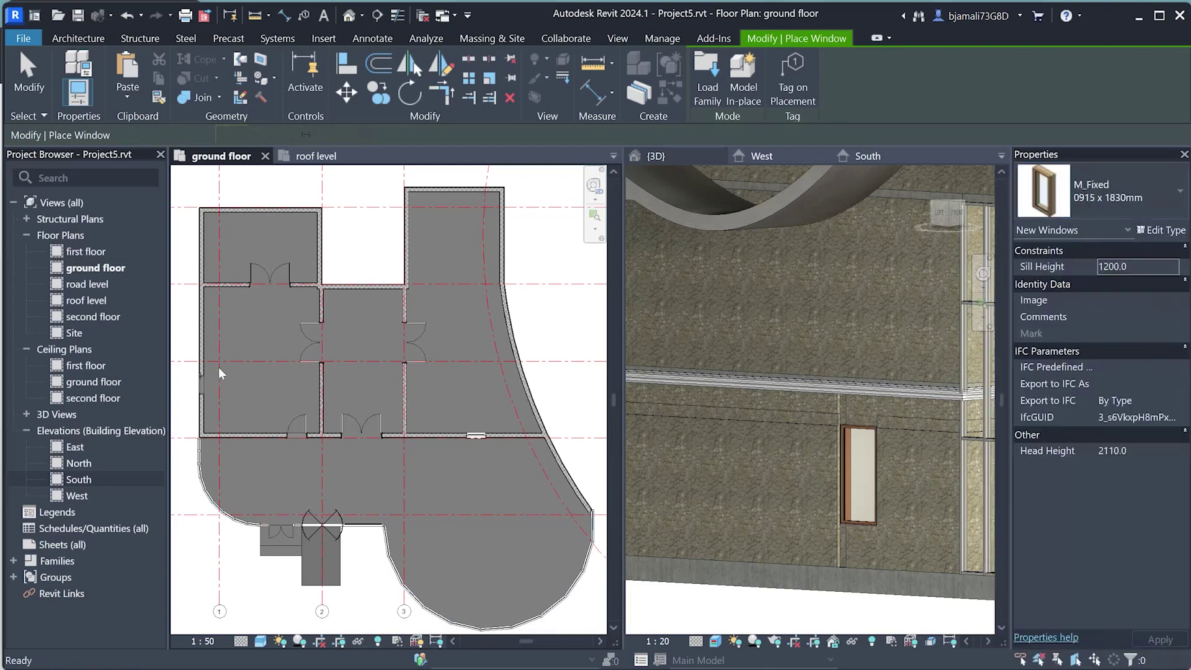
type("500")
left_click(197, 321)
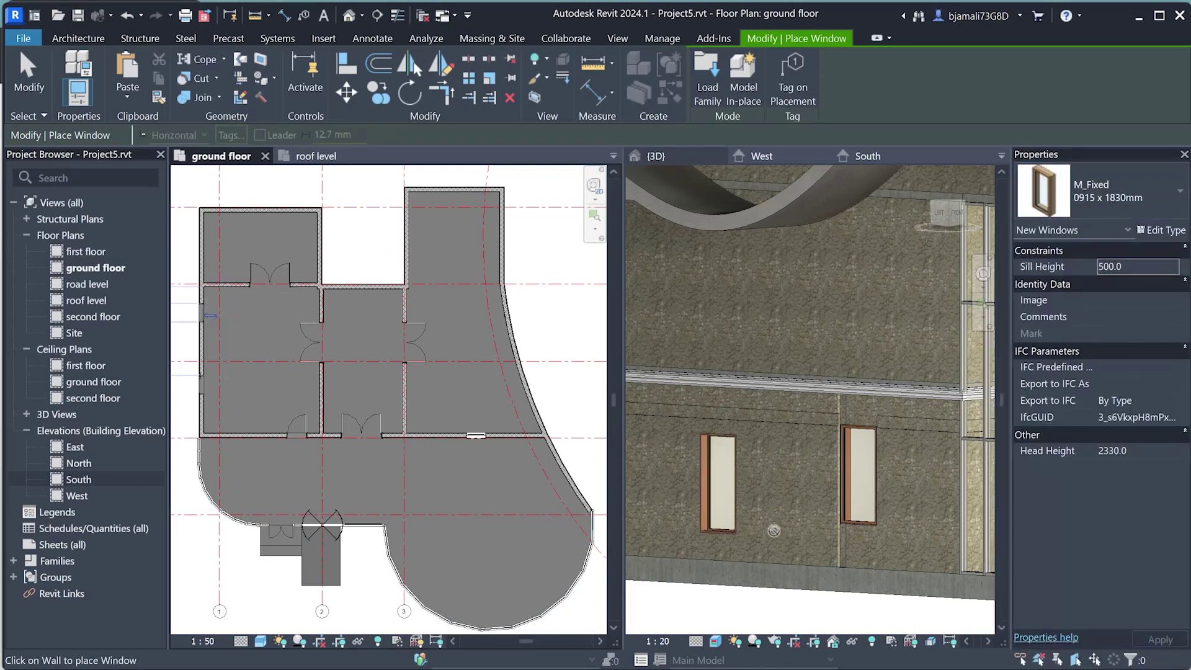
key("Escape")
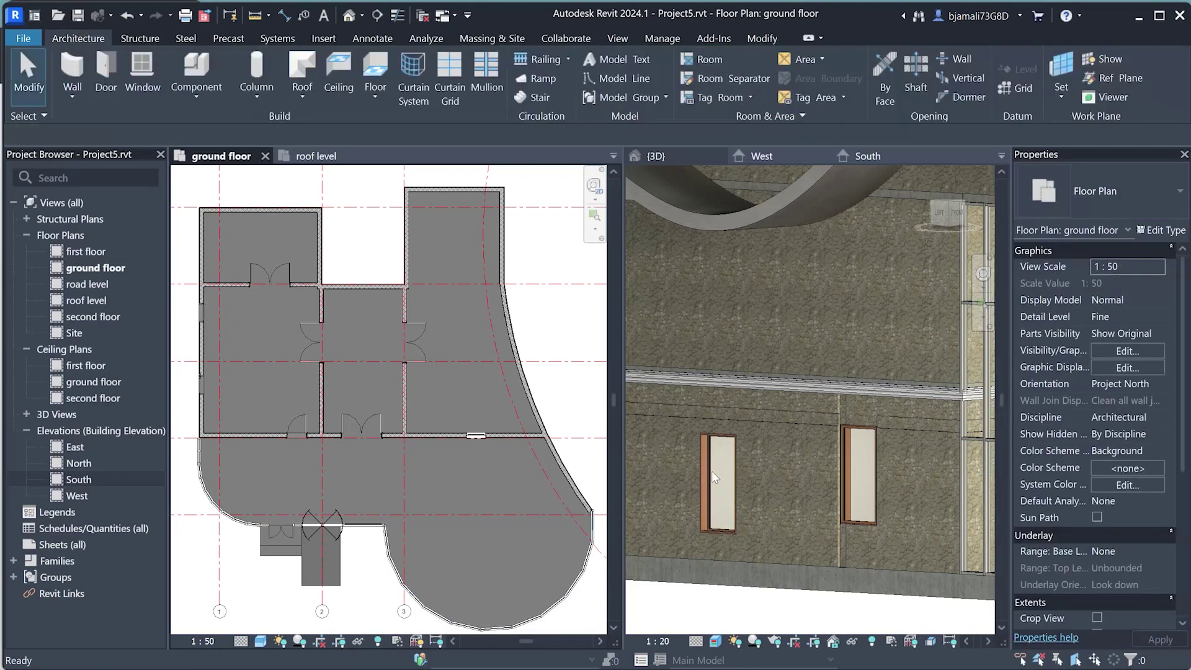
left_click(712, 471)
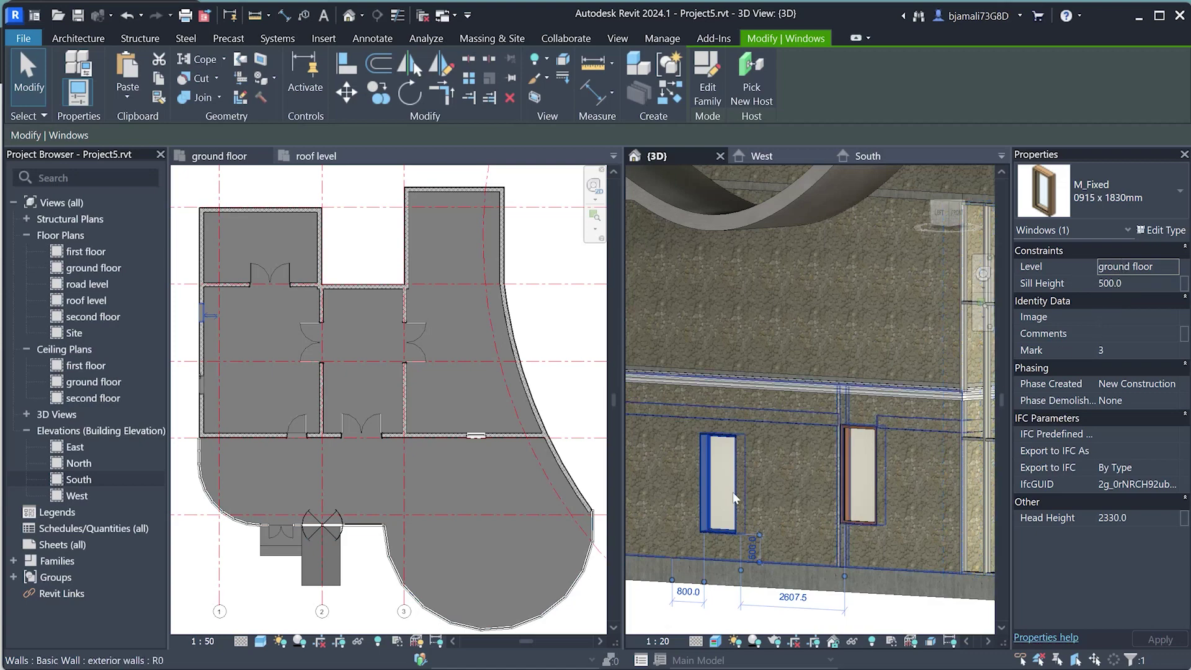
- Change the second left-wall window to Windows_Arched_w-Bars 910x910mm
left_click(1121, 174)
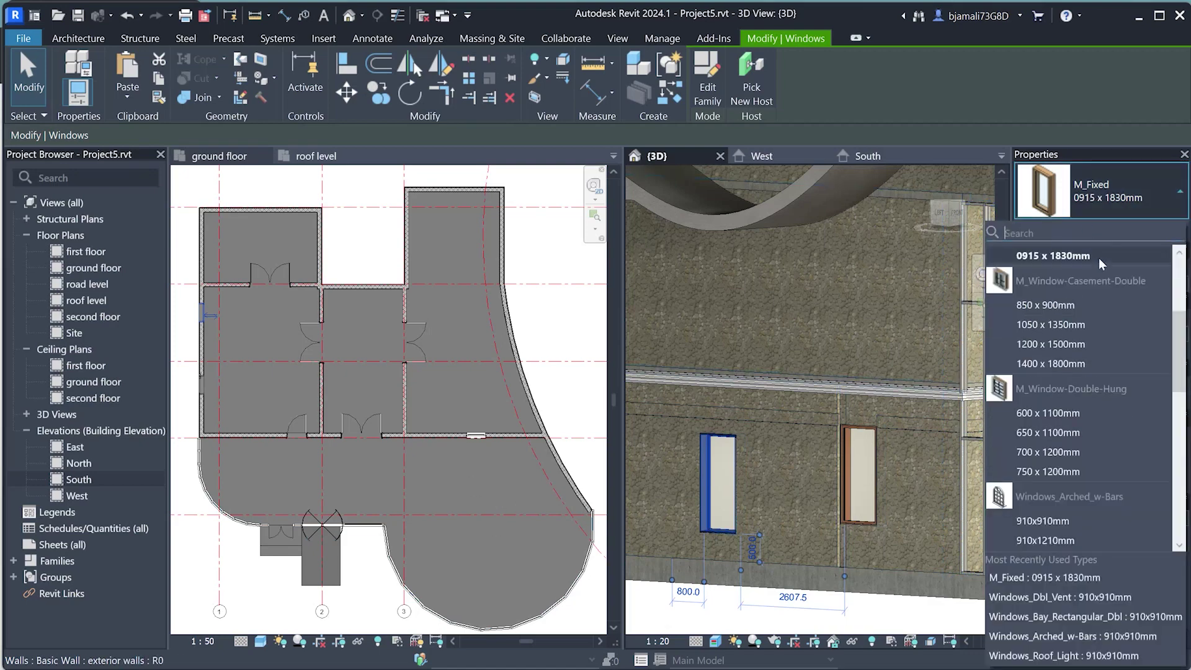
left_click(1044, 518)
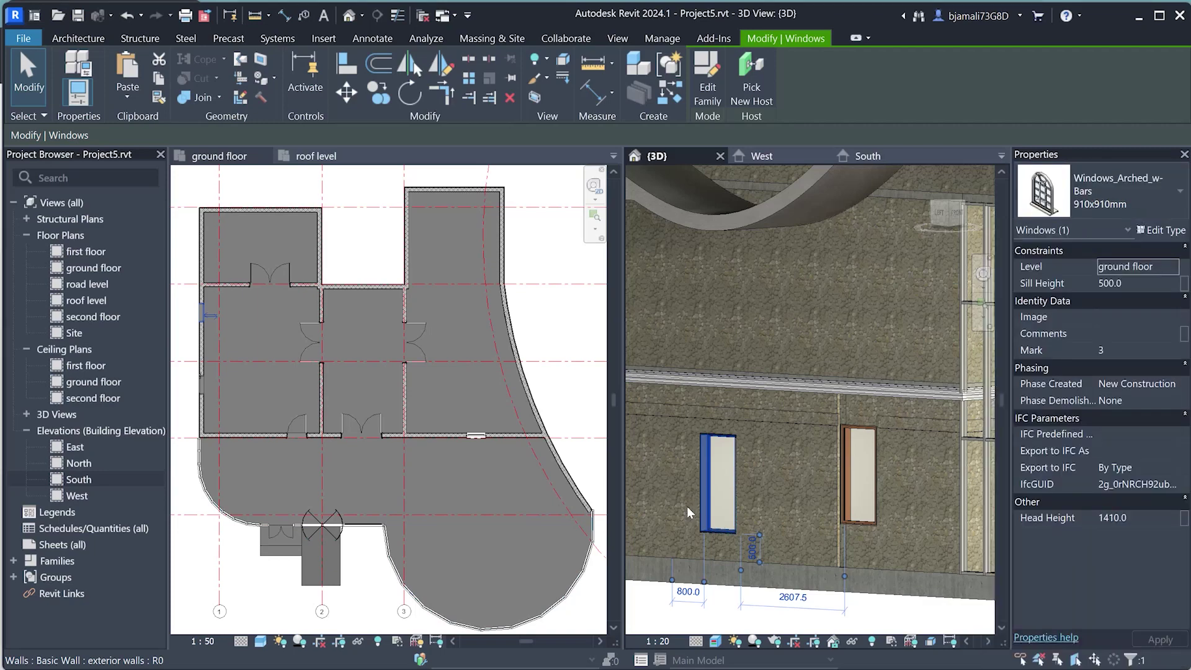
scroll(684, 511, "up", 3)
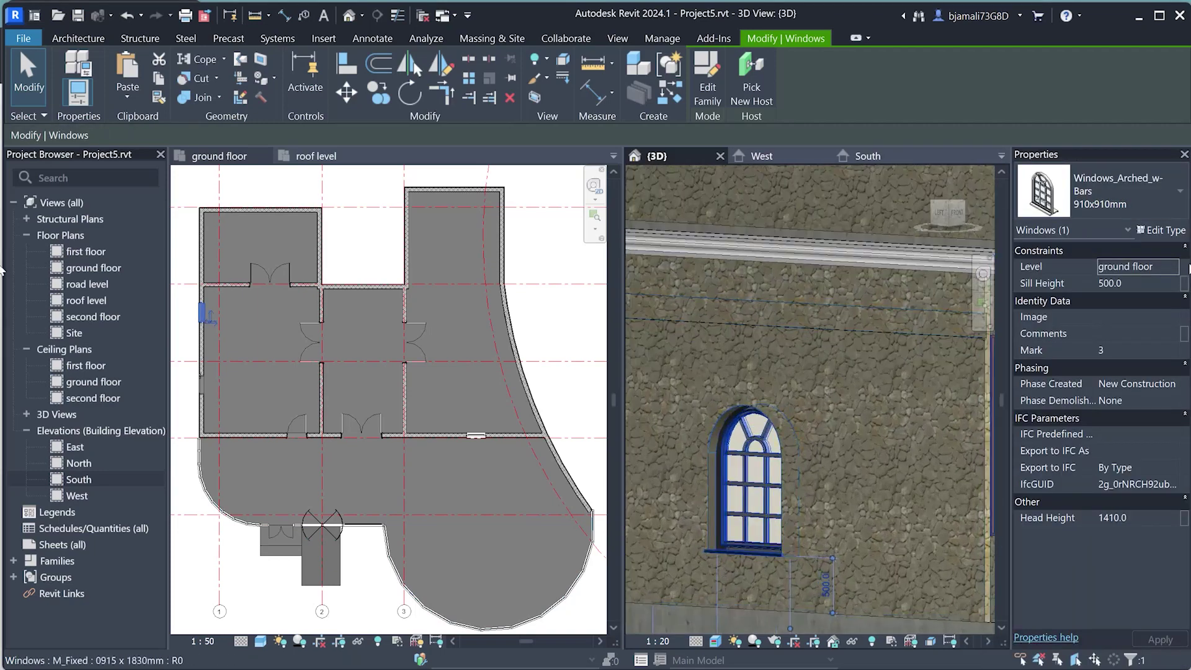
- Attempt a Windows_Roof_Light type, dismiss the error, and start a new window
left_click(1120, 193)
scroll(1062, 431, "down", 2)
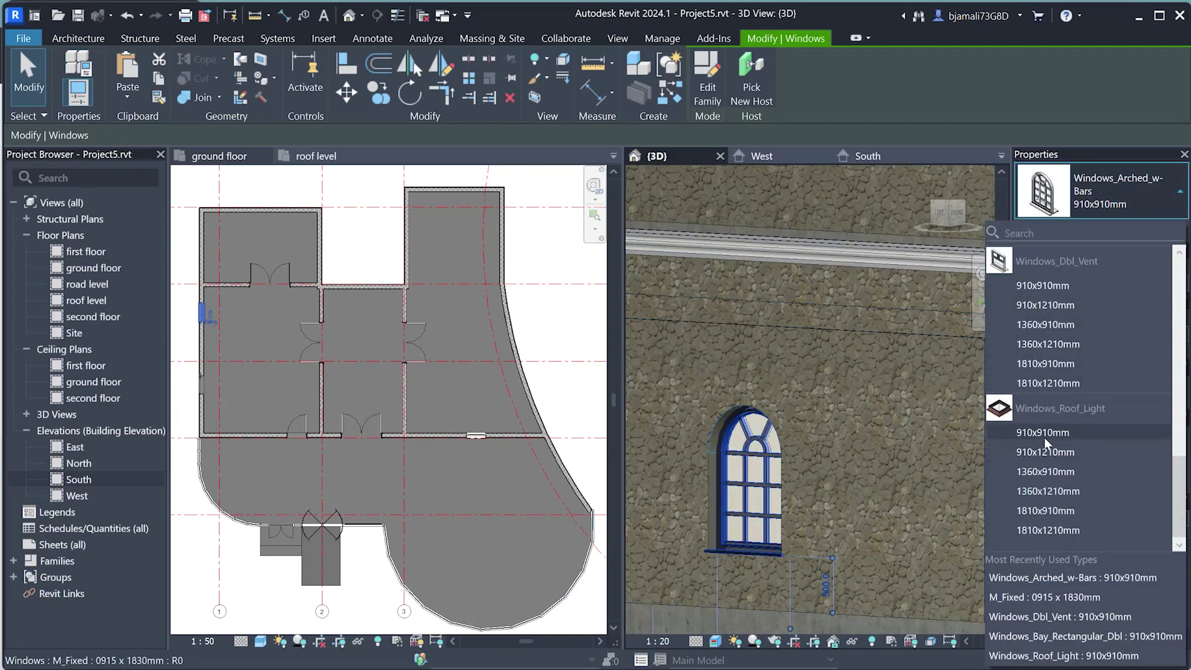
left_click(1040, 496)
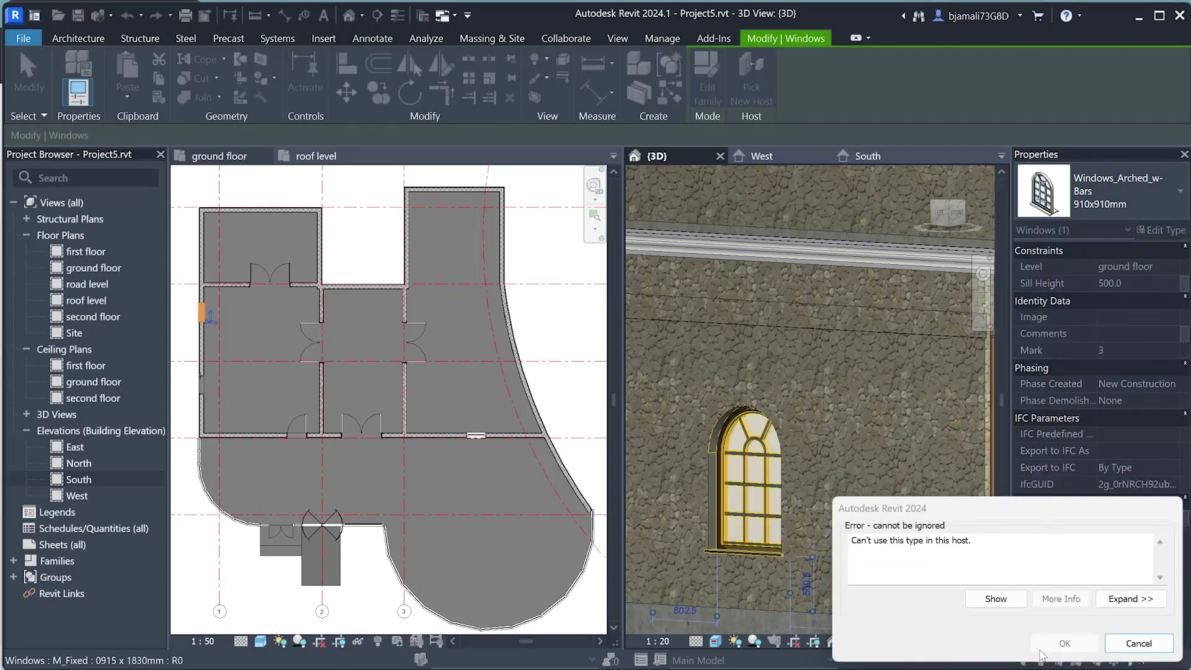
left_click(1139, 644)
key("Escape")
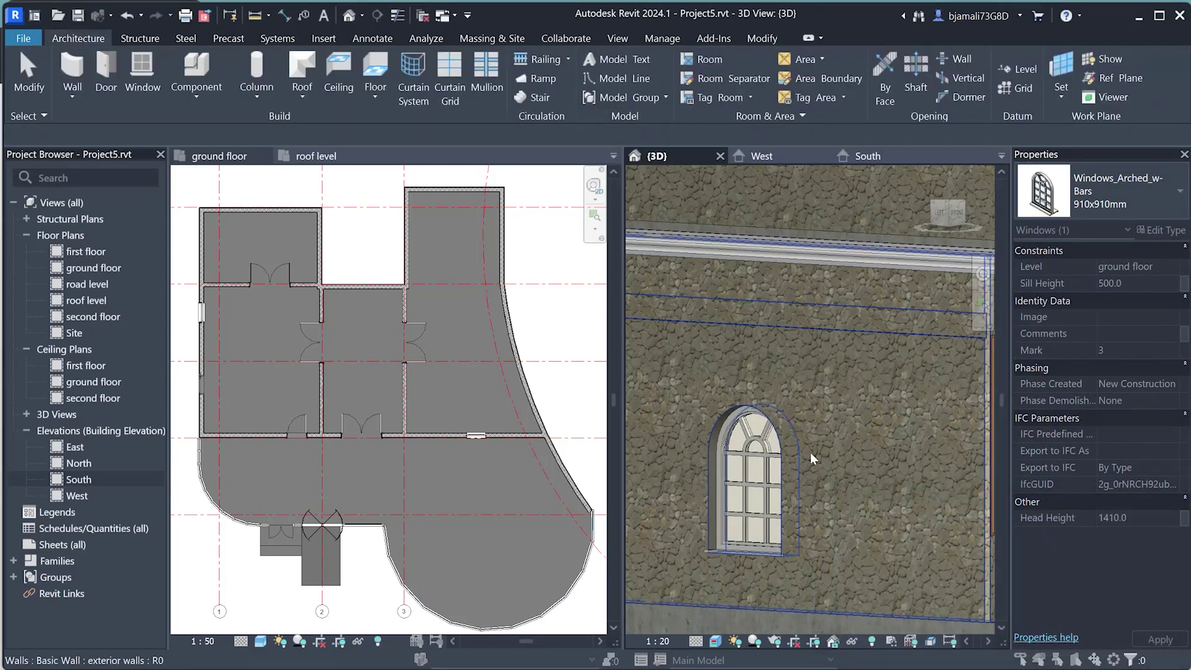
left_click(128, 66)
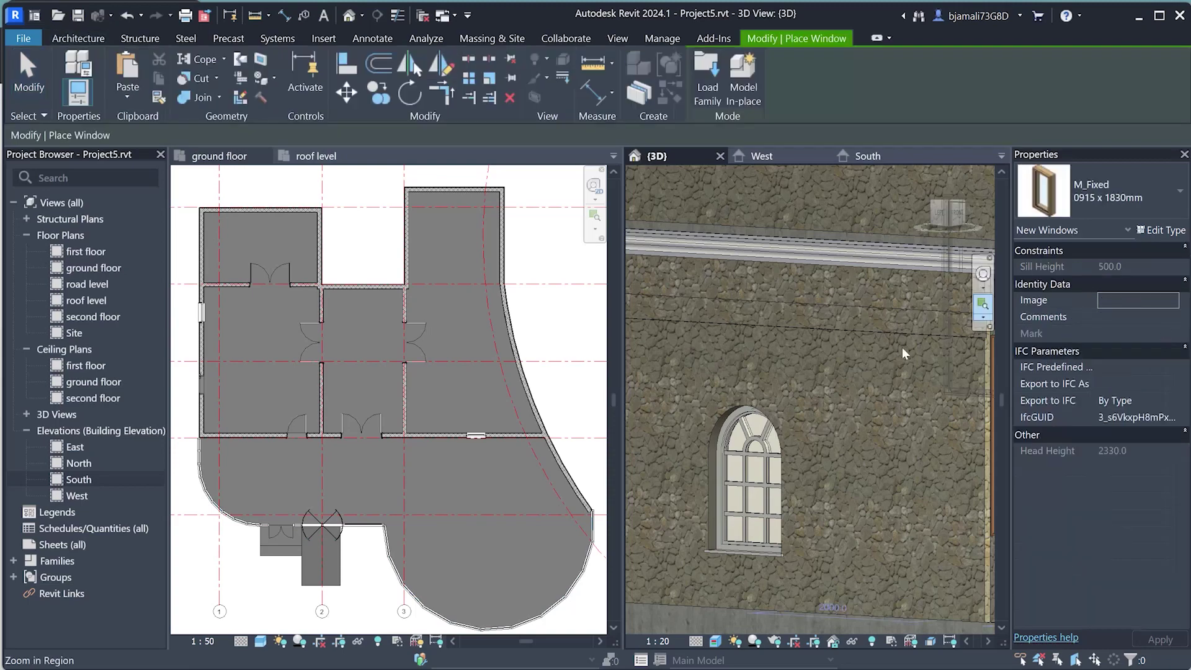
- Place a Windows_Roof_Light 910x1210mm skylight on the roof
scroll(806, 428, "down", 3)
scroll(806, 428, "down", 3)
left_click(1085, 206)
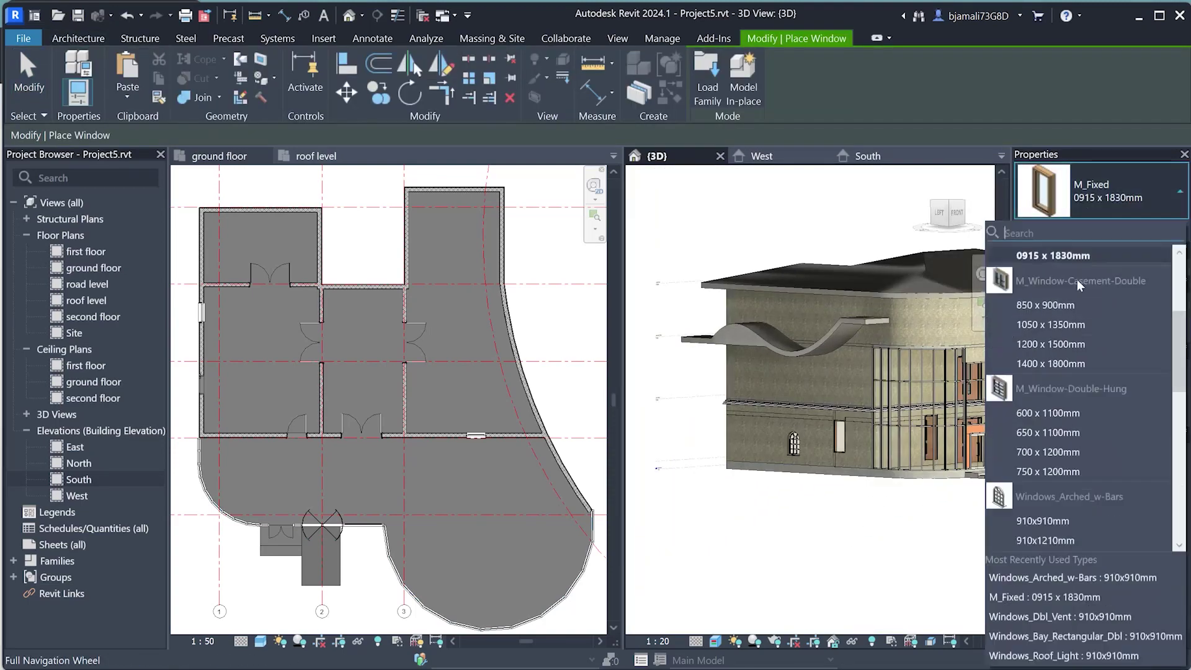
scroll(1082, 403, "down", 5)
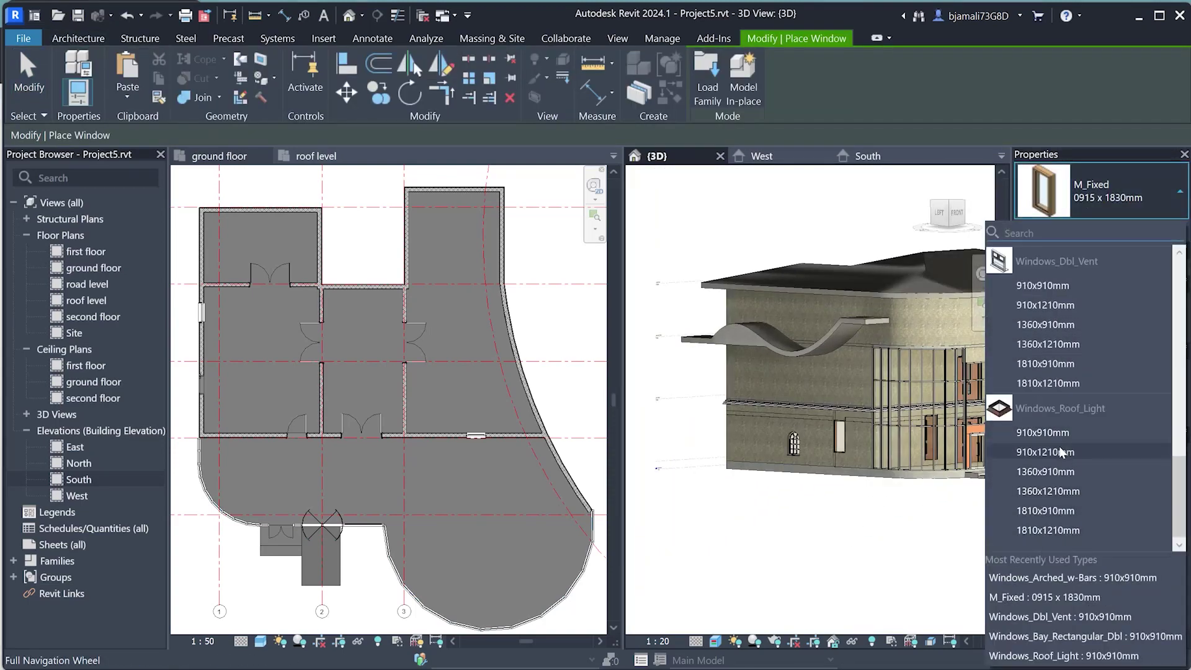
left_click(1055, 451)
mouse_move(824, 407)
middle_mouse_down("shift")
mouse_move(821, 467)
mouse_move(869, 364)
mouse_move(826, 496)
middle_mouse_up("shift")
scroll(796, 385, "up", 2)
scroll(750, 348, "up", 3)
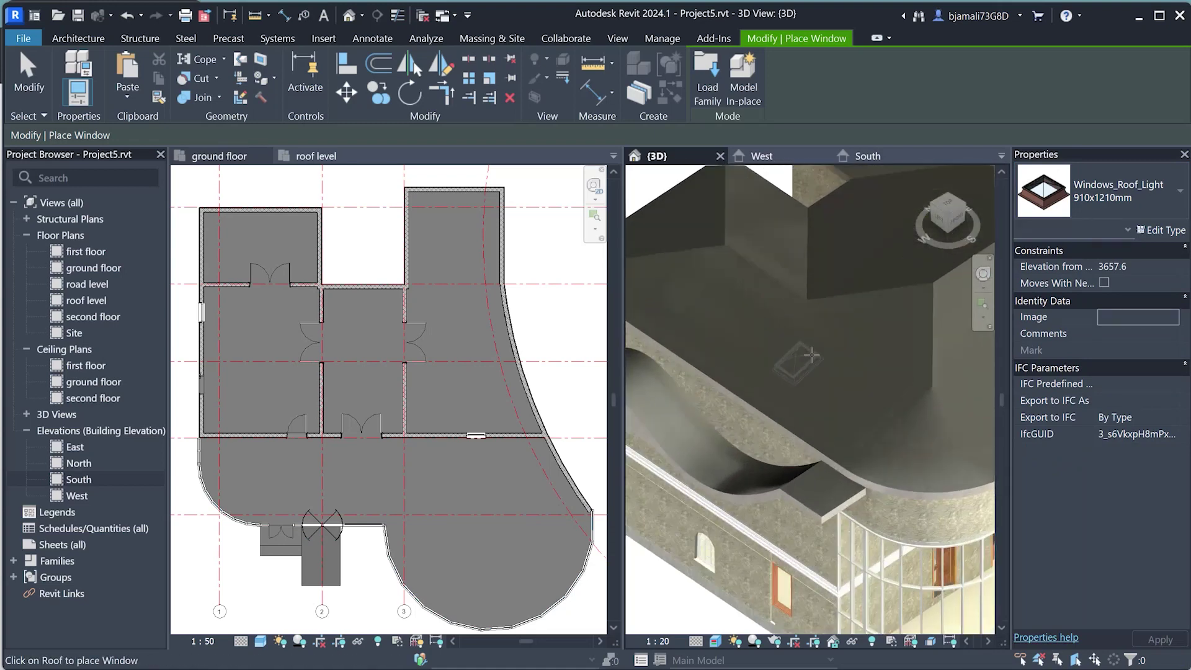
scroll(703, 298, "up", 2)
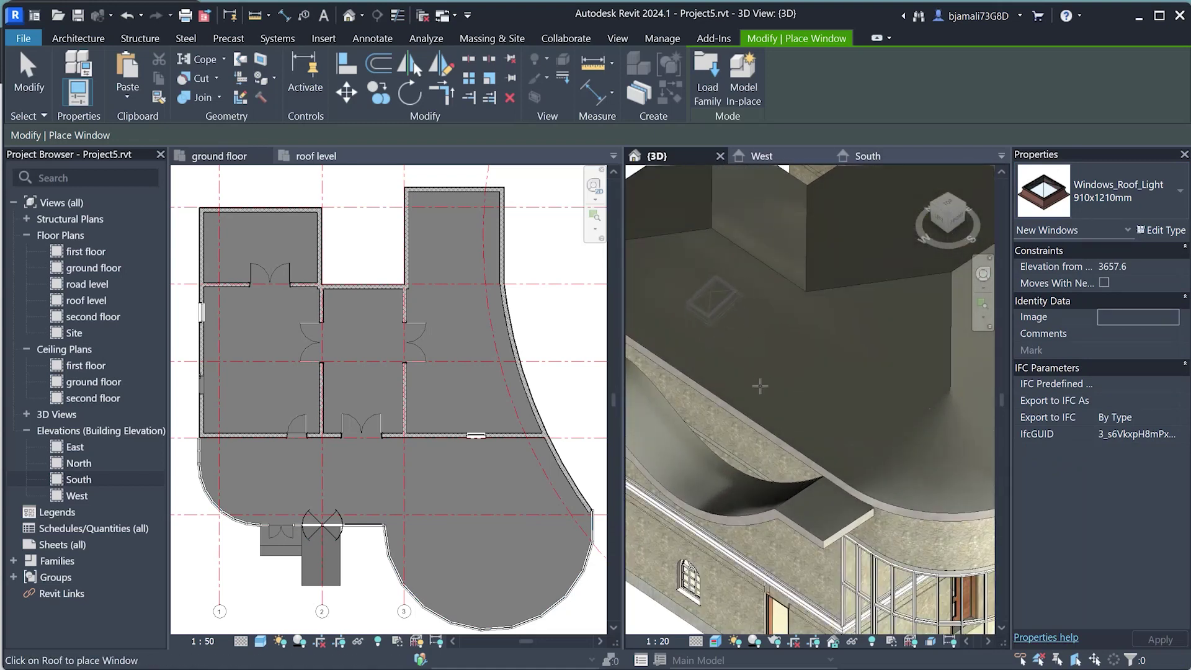
left_click(718, 352)
key("Escape")
key("Escape")
- Orbit and zoom around the model to inspect the new skylight
mouse_move(718, 352)
middle_mouse_down("shift")
mouse_move(736, 310)
mouse_move(946, 418)
middle_mouse_up("shift")
scroll(893, 379, "up", 2)
scroll(895, 380, "up", 2)
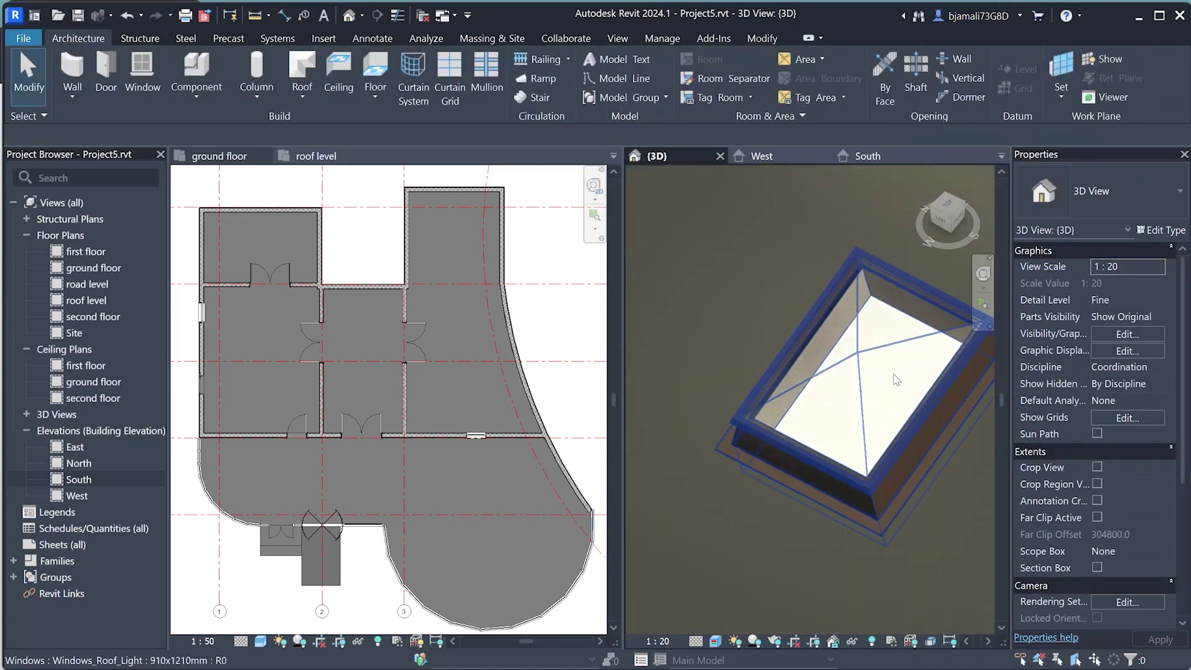
scroll(742, 300, "down", 1)
scroll(722, 295, "down", 1)
scroll(722, 295, "down", 2)
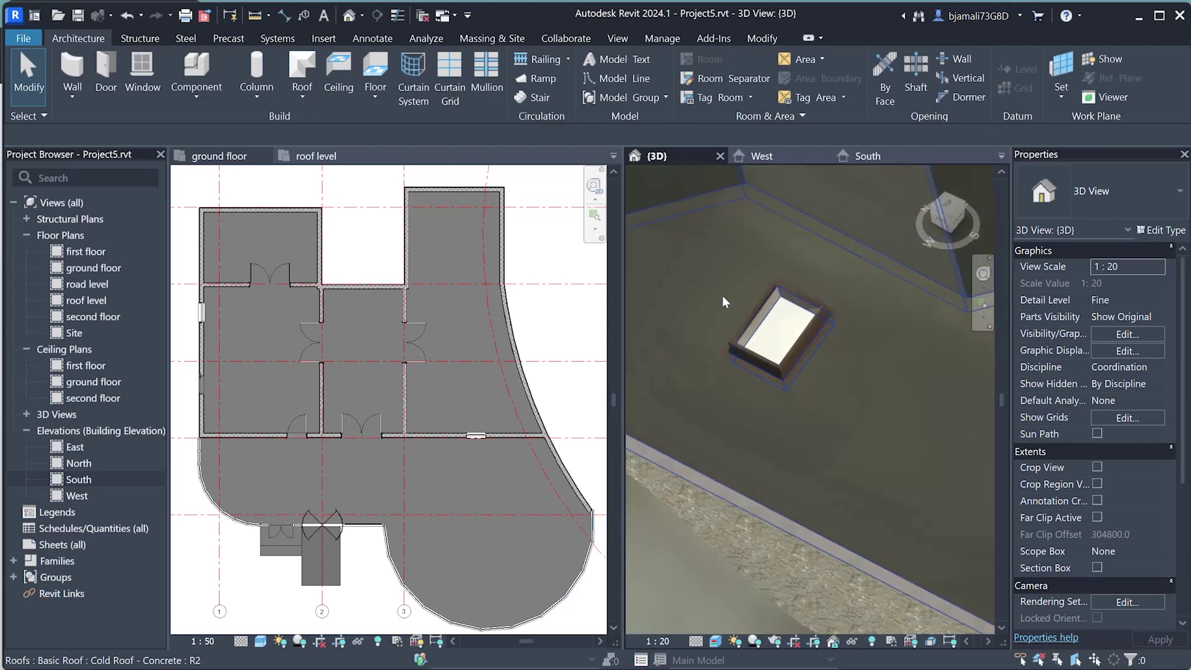
scroll(722, 295, "down", 2)
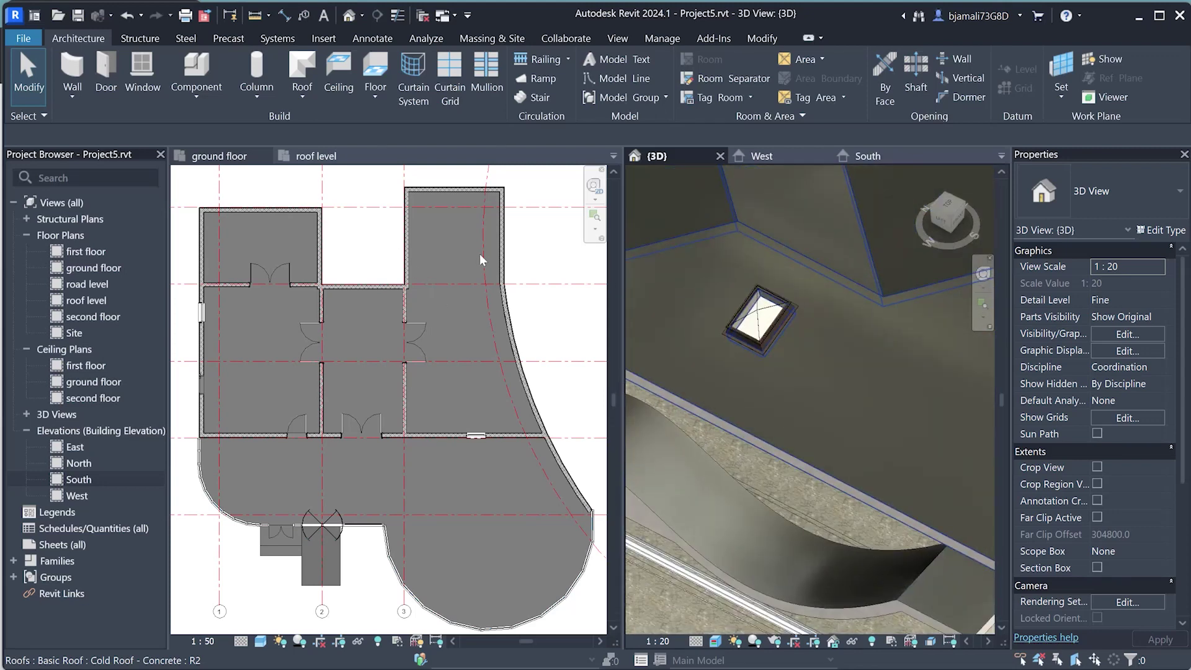
scroll(415, 348, "up", 1)
scroll(405, 445, "up", 1)
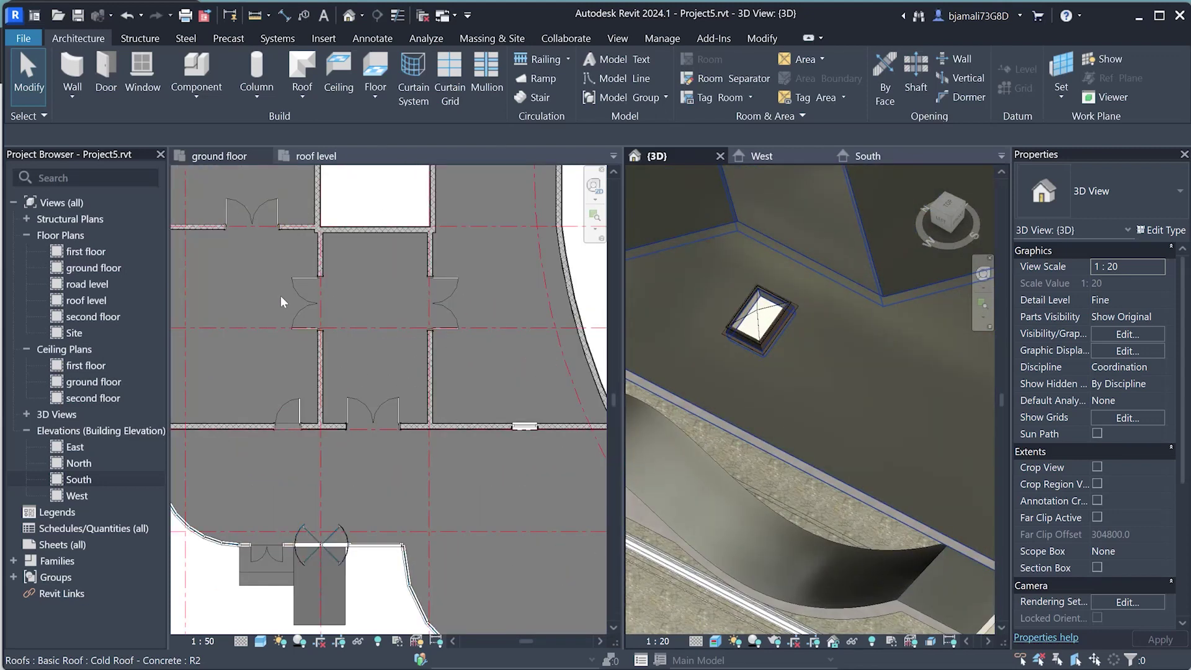
left_click(101, 85)
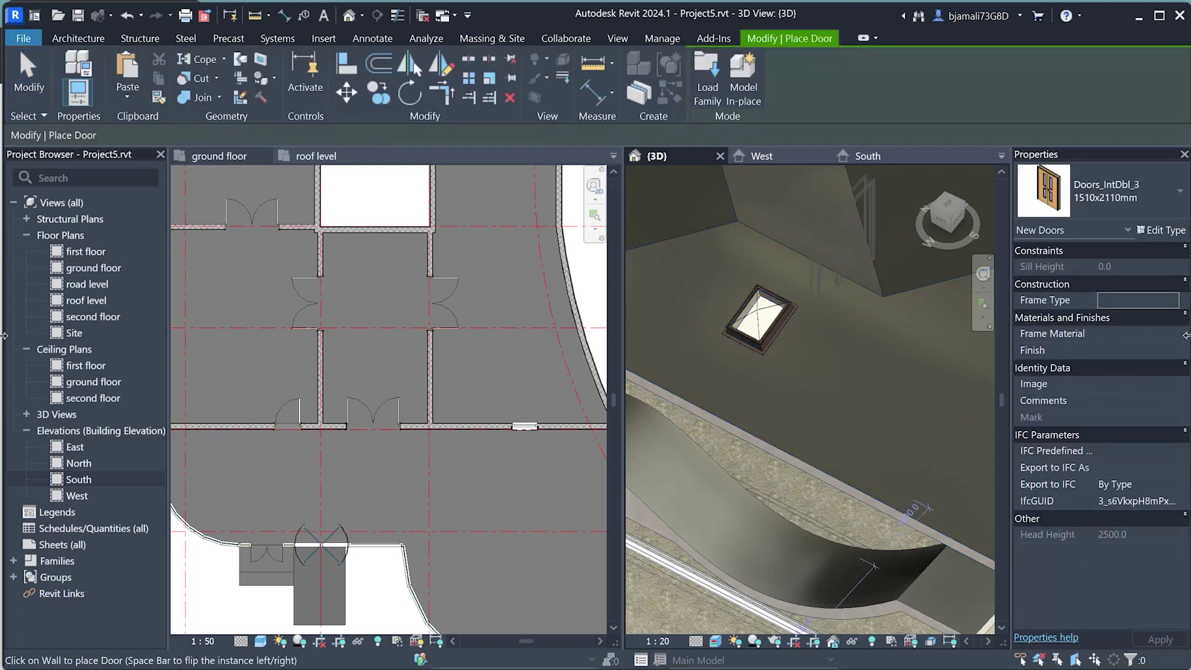
- Browse the UK Doors library and preview the door handle families in Door Ironmongery
left_click(701, 70)
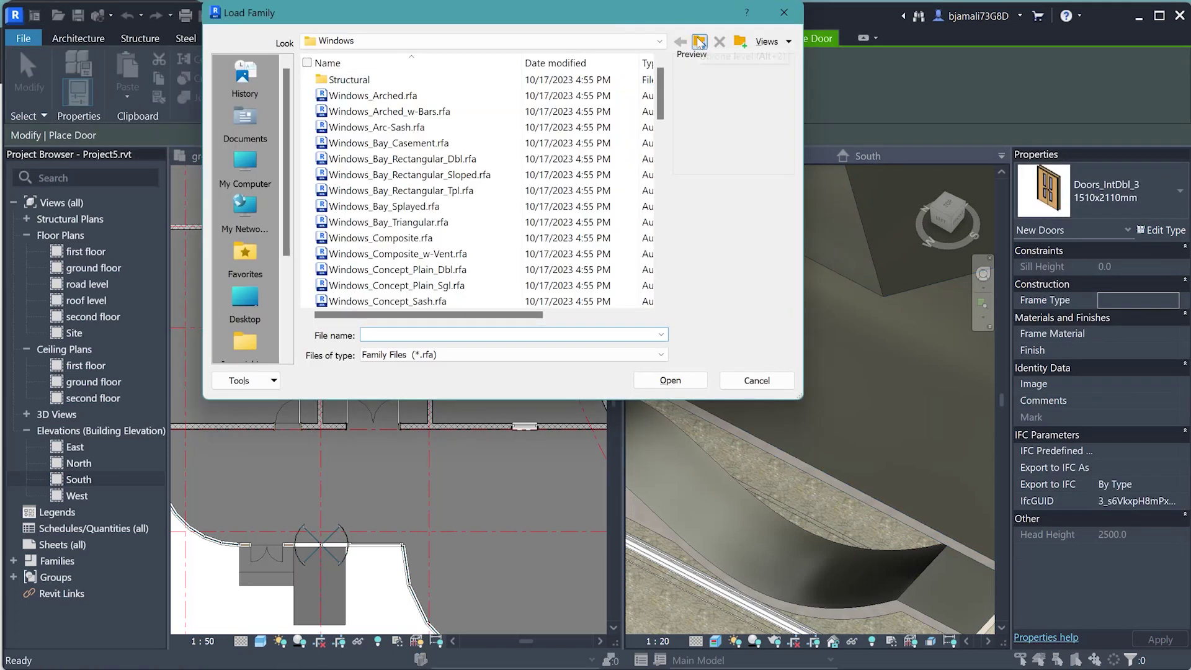
left_click(699, 42)
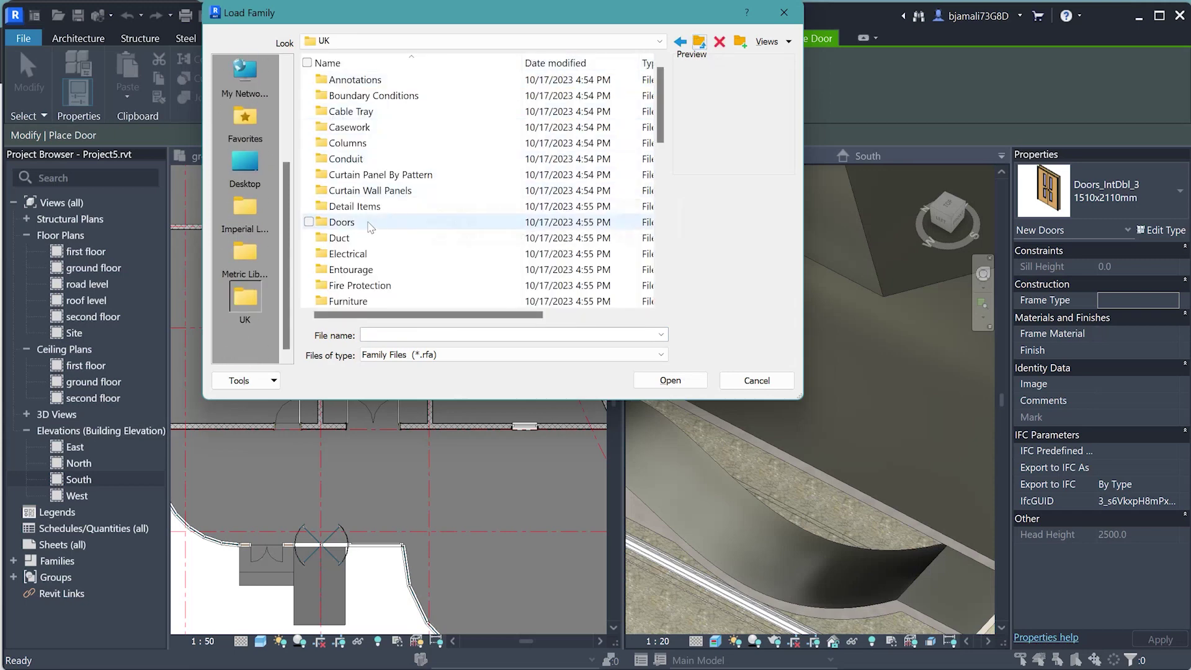
double_click(370, 227)
left_click(378, 83)
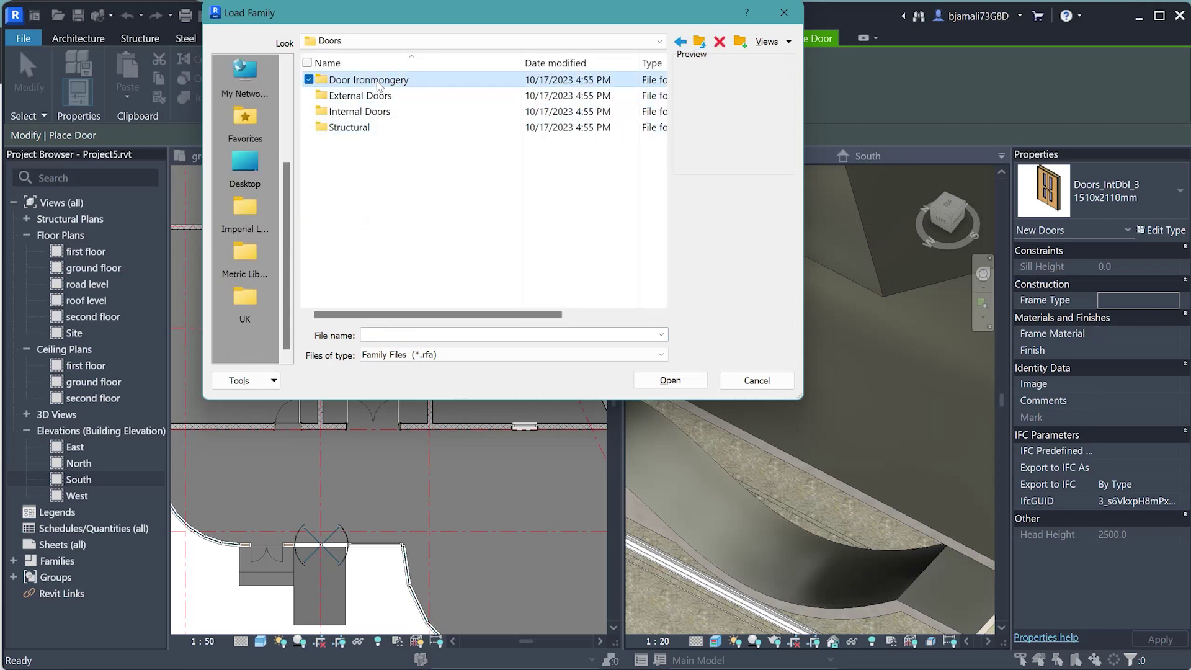
double_click(379, 85)
left_click(392, 122)
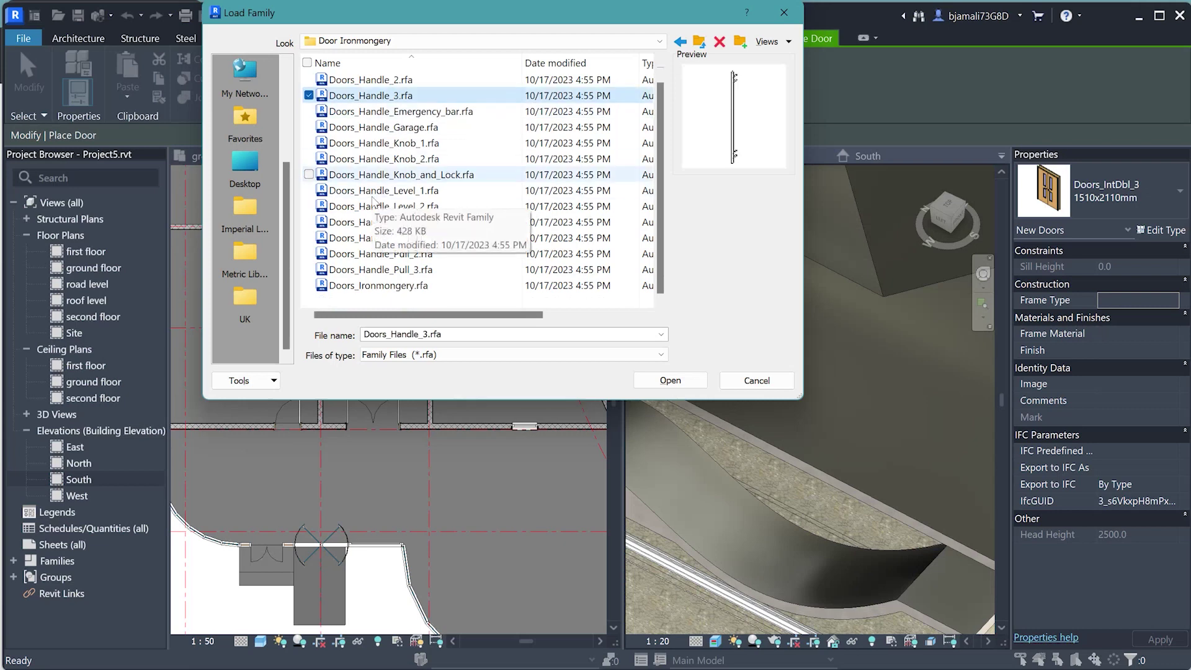
left_click(395, 276)
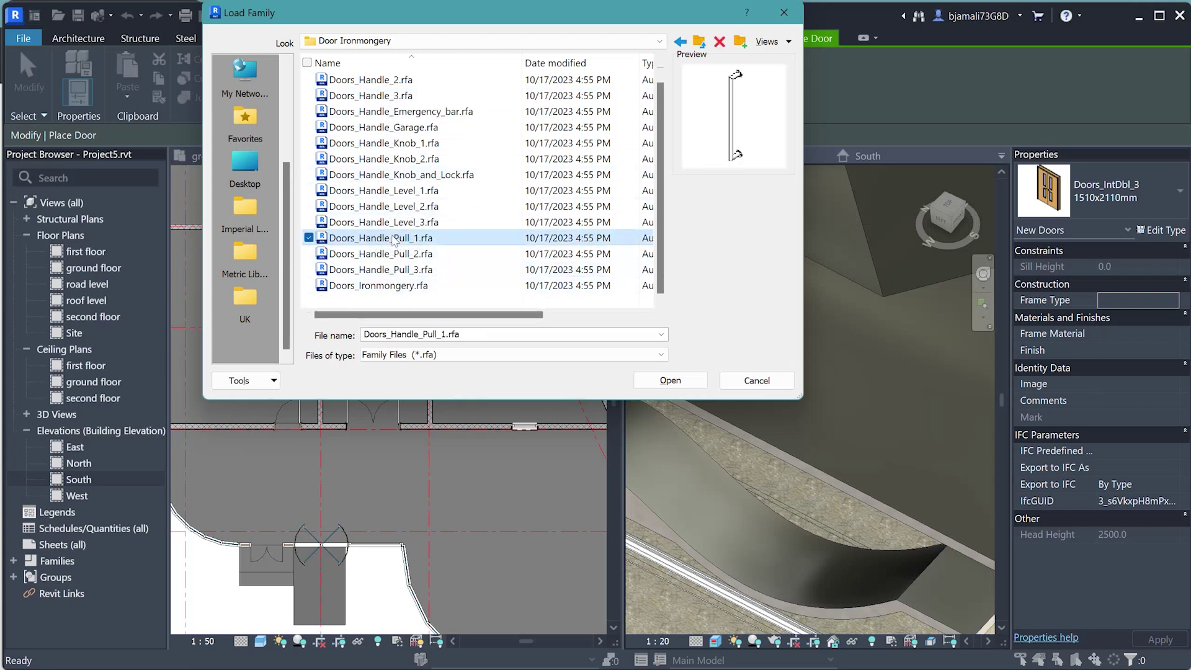
left_click(394, 191)
left_click(366, 62)
- Load the Door-Opening family from the UK Doors > Structural folder
left_click(698, 42)
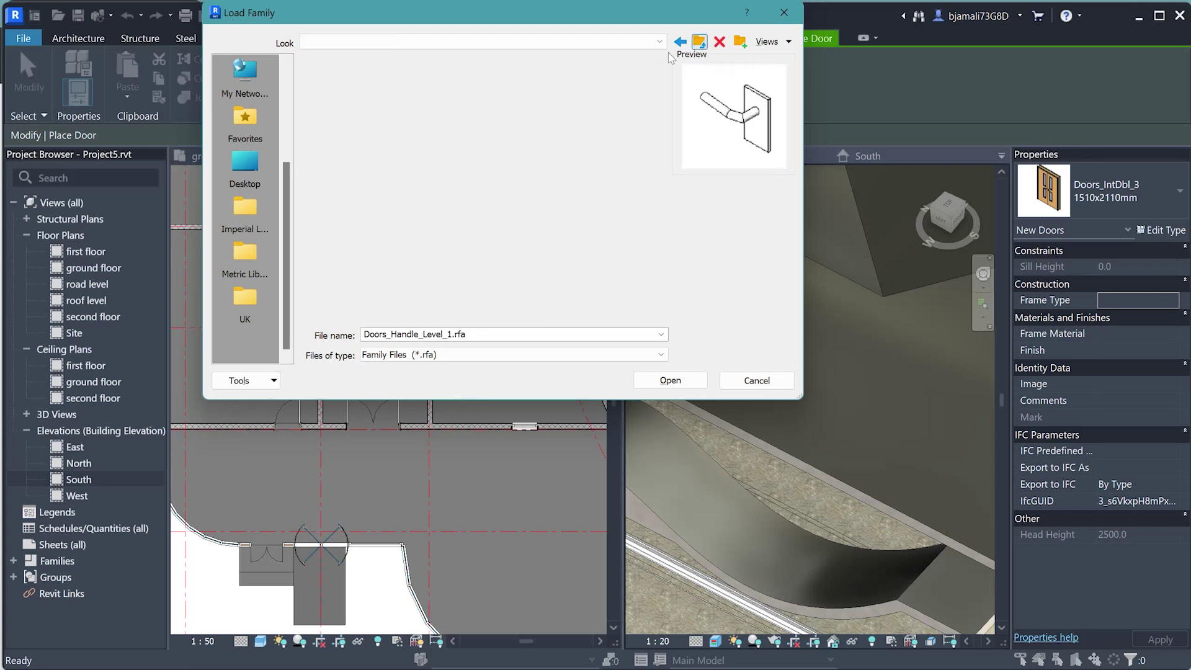
double_click(362, 79)
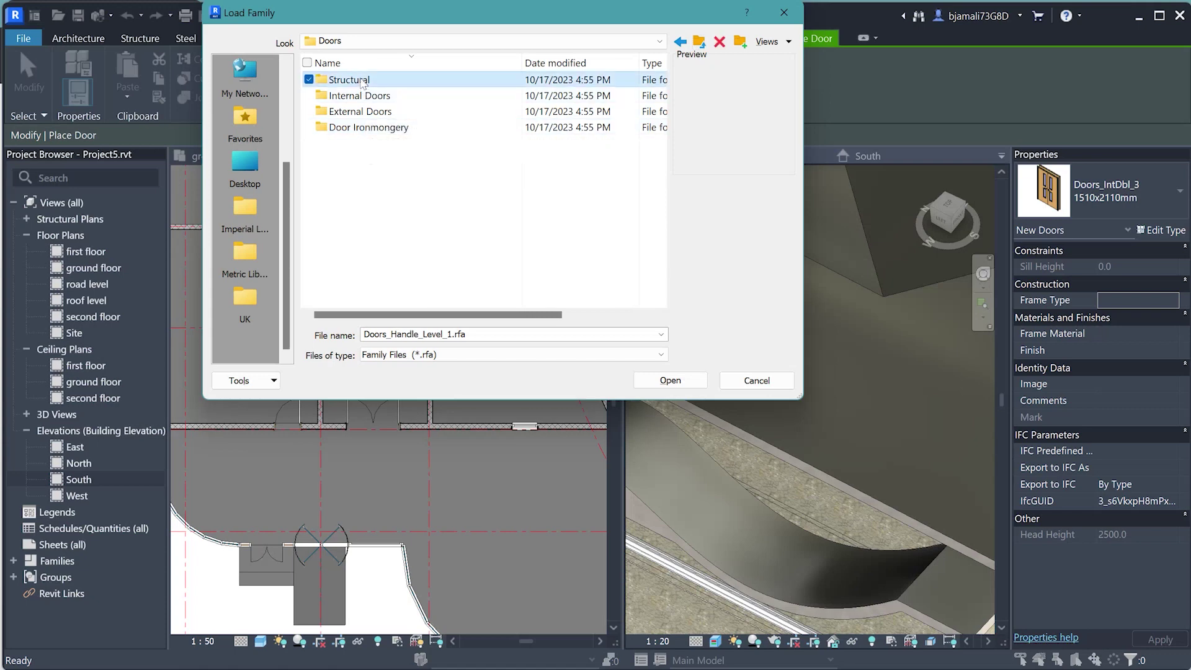
left_click(358, 86)
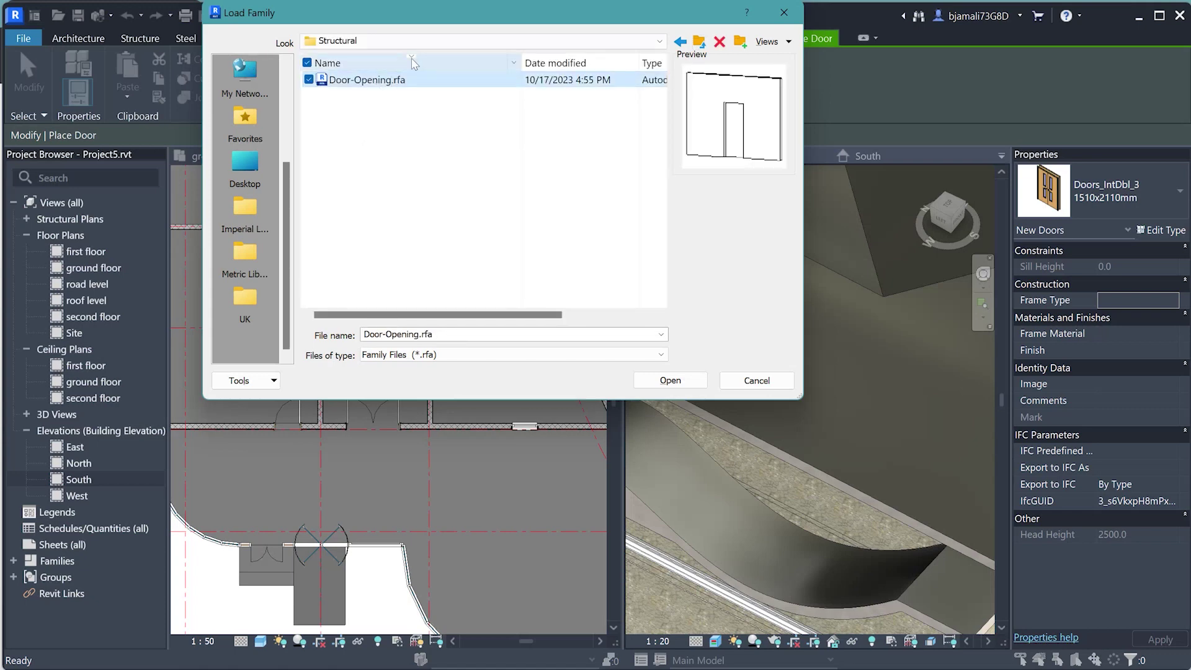
left_click(682, 382)
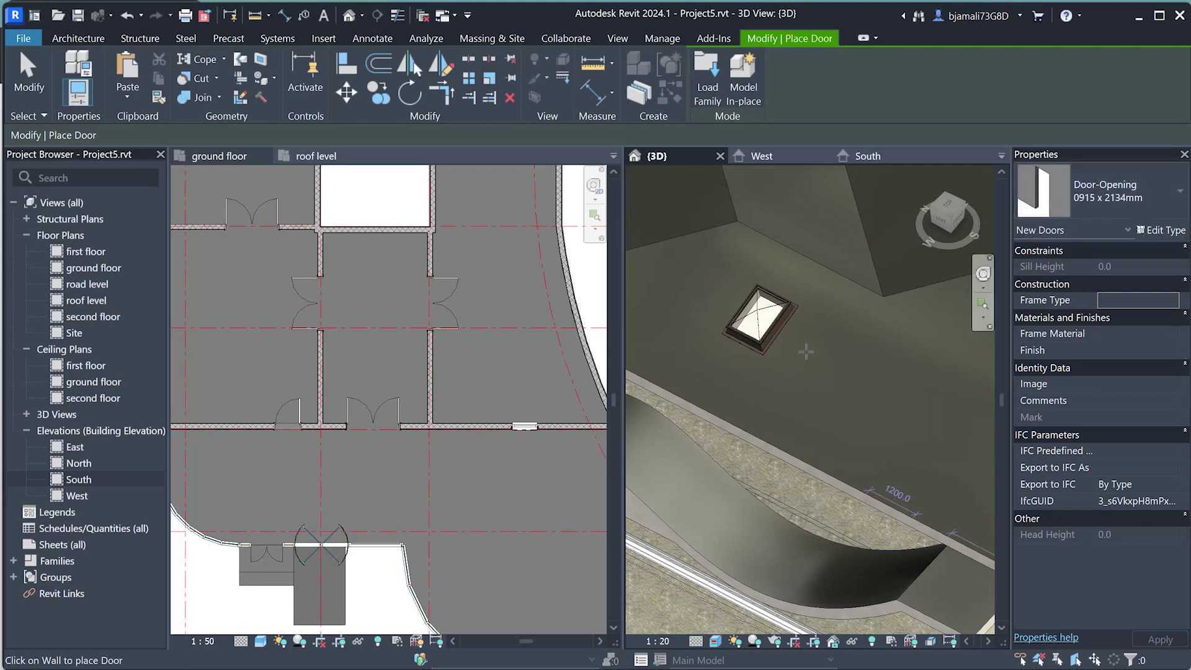
- Place a Door-Opening 0915 x 2134mm in the ground floor's left exterior wall
scroll(396, 422, "down", 5)
scroll(259, 235, "up", 4)
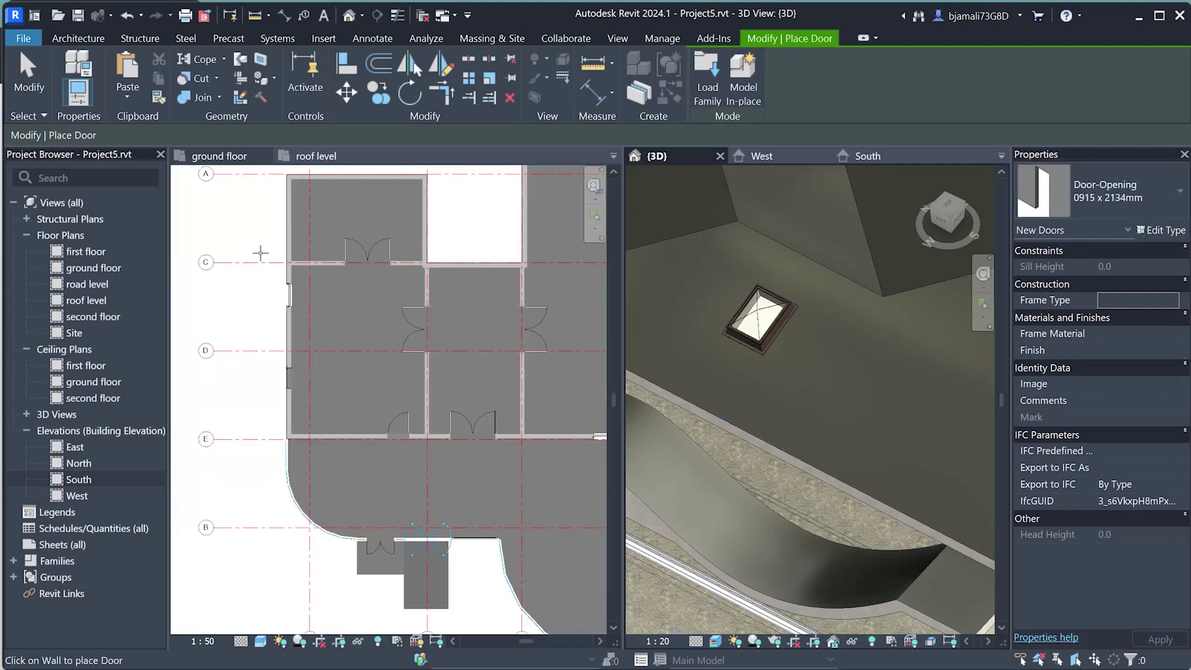
left_click(283, 225)
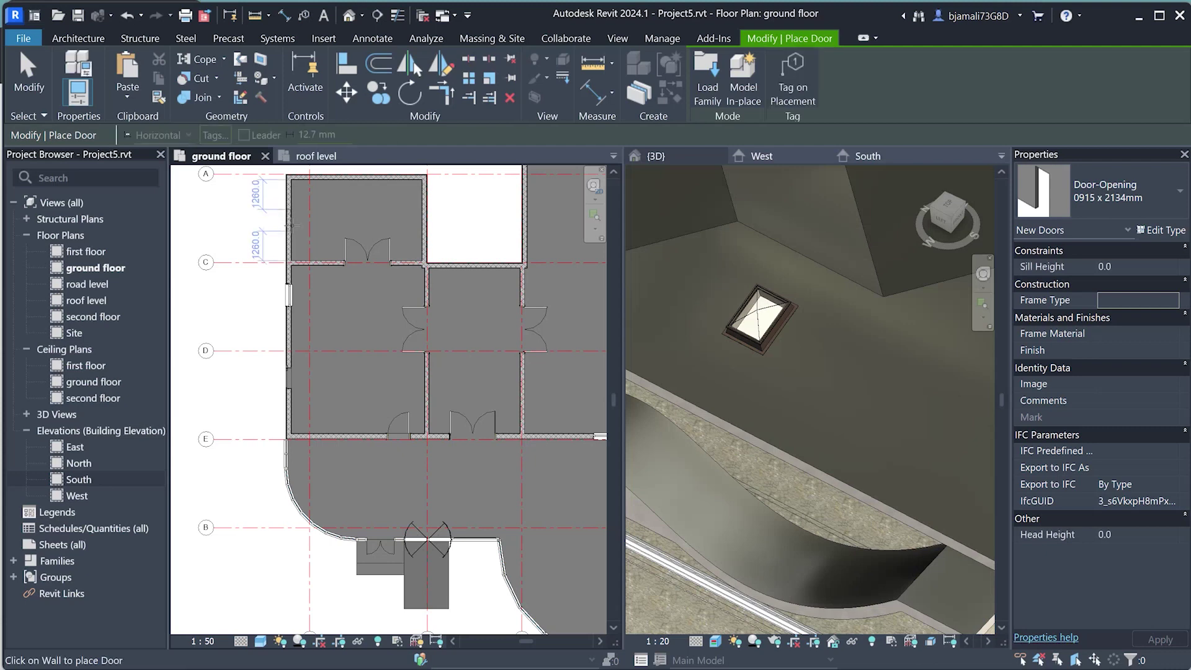
scroll(265, 218, "up", 2)
scroll(273, 216, "up", 2)
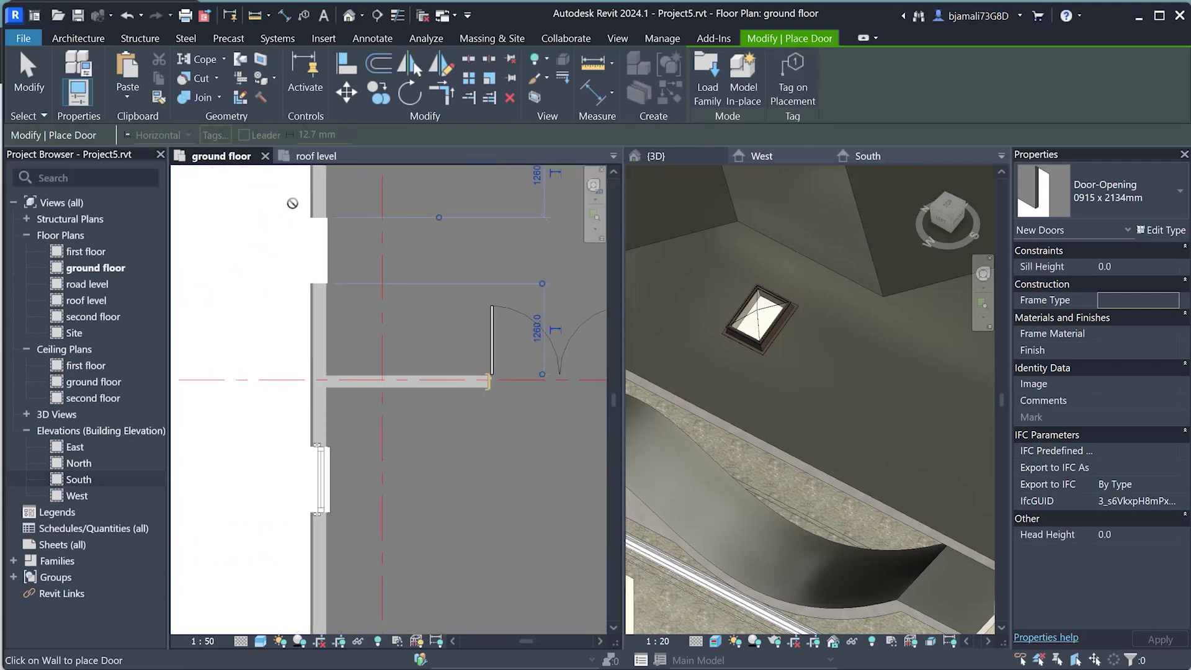
scroll(285, 212, "up", 2)
key("Escape")
key("Escape")
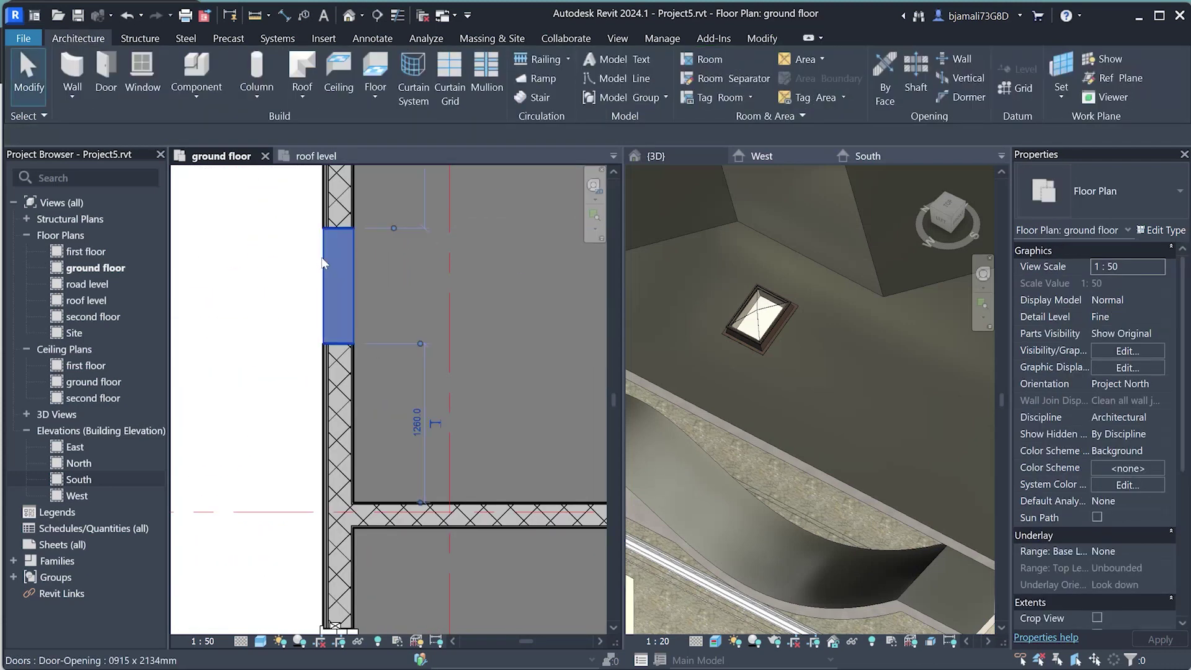
- Duplicate the opening's type as 0915 x 2134mm 2 with a 2000.0 rough width
left_click(338, 285)
left_click(1161, 233)
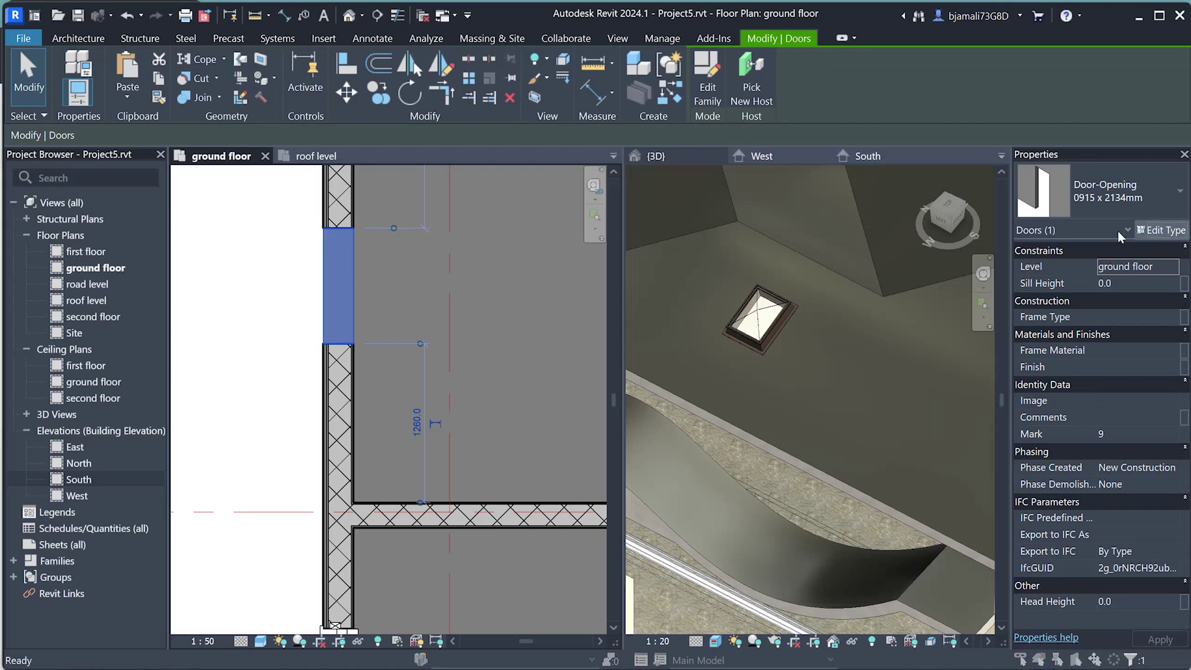
left_click(893, 180)
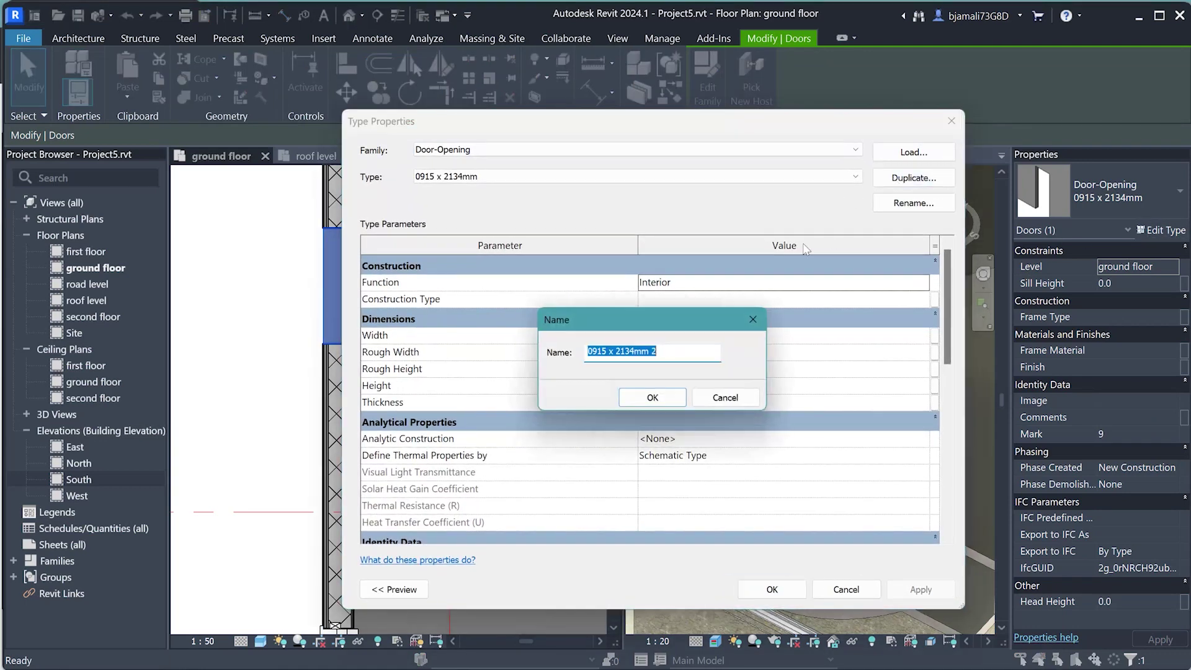
left_click(648, 402)
left_click(652, 351)
type("100")
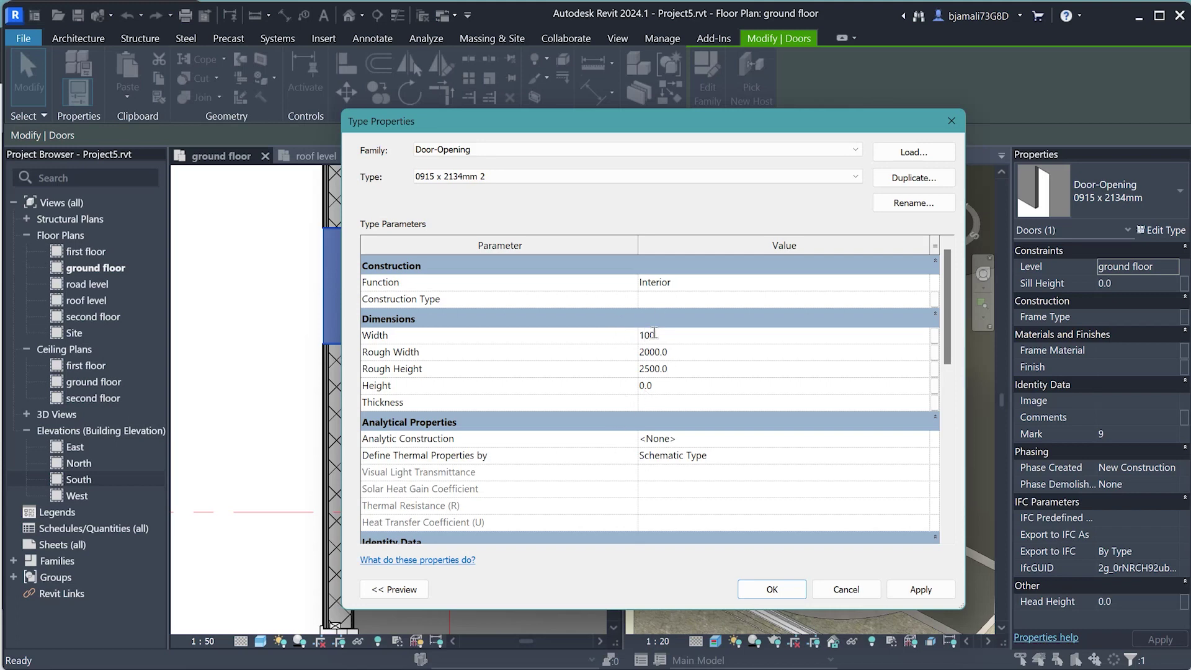
left_click(771, 591)
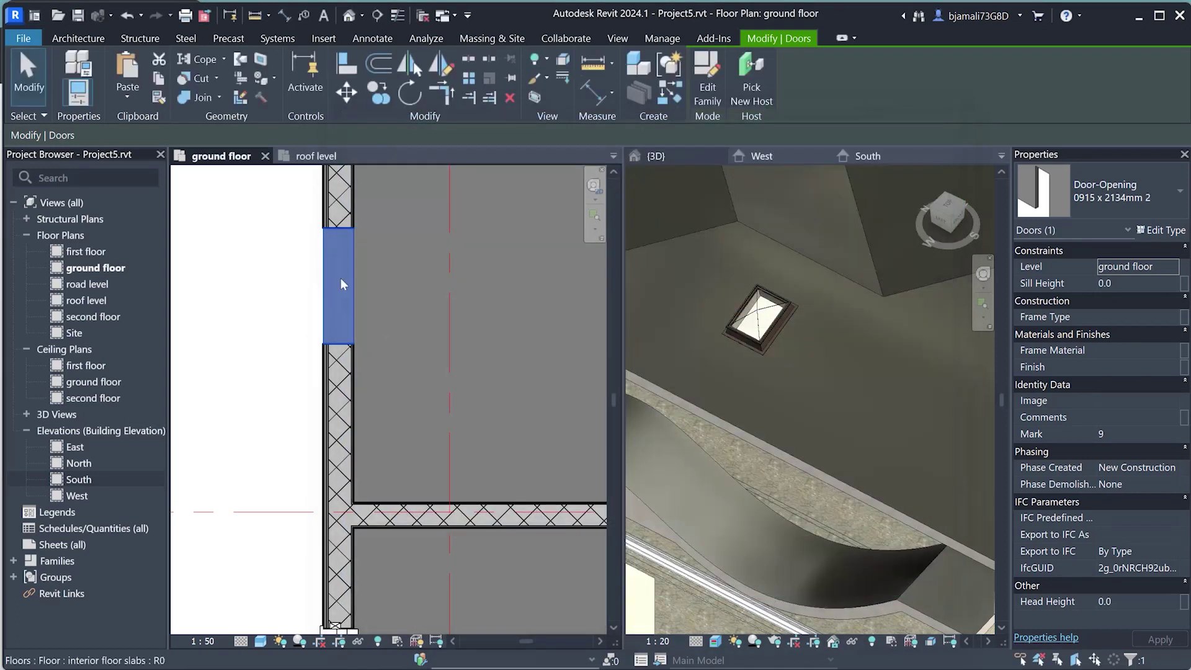
- Recheck the new opening type's properties without changes, then deselect the opening
scroll(359, 463, "down", 2)
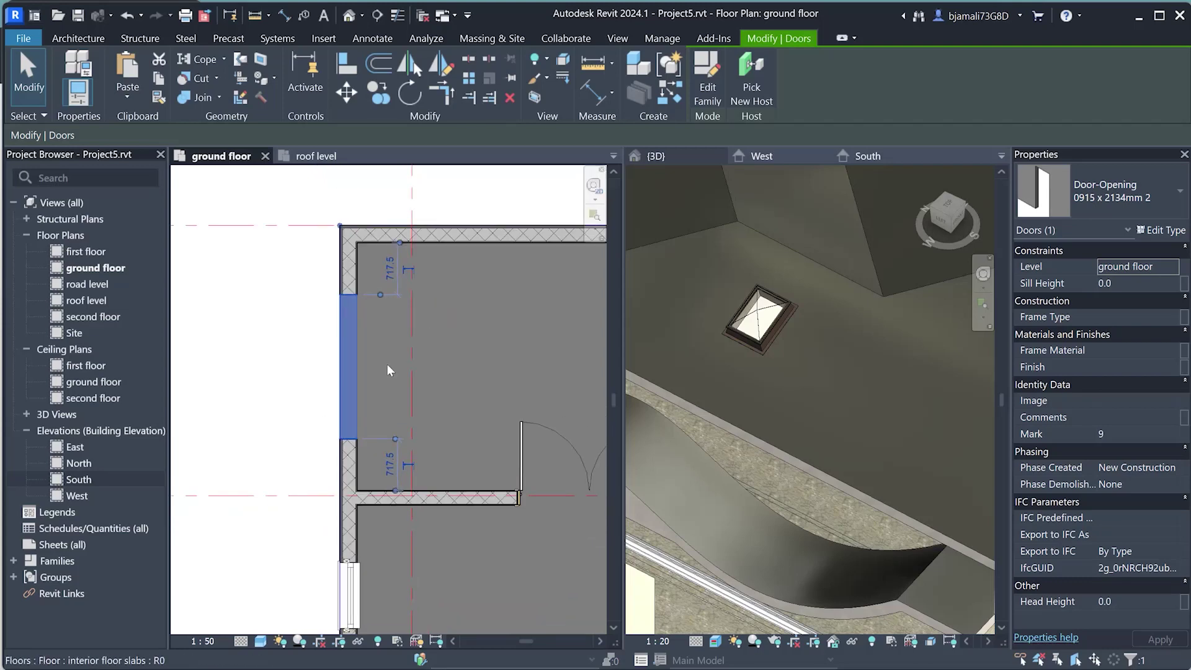
scroll(805, 381, "down", 2)
scroll(752, 428, "down", 3)
scroll(753, 426, "up", 2)
scroll(732, 449, "up", 2)
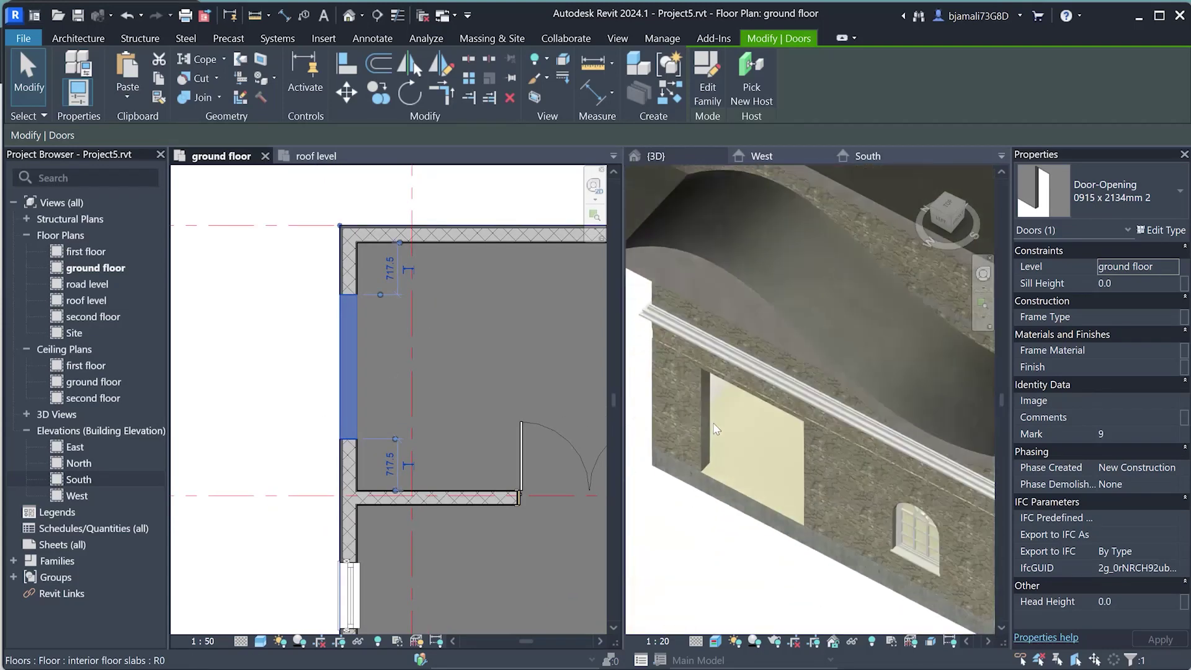
scroll(706, 475, "up", 2)
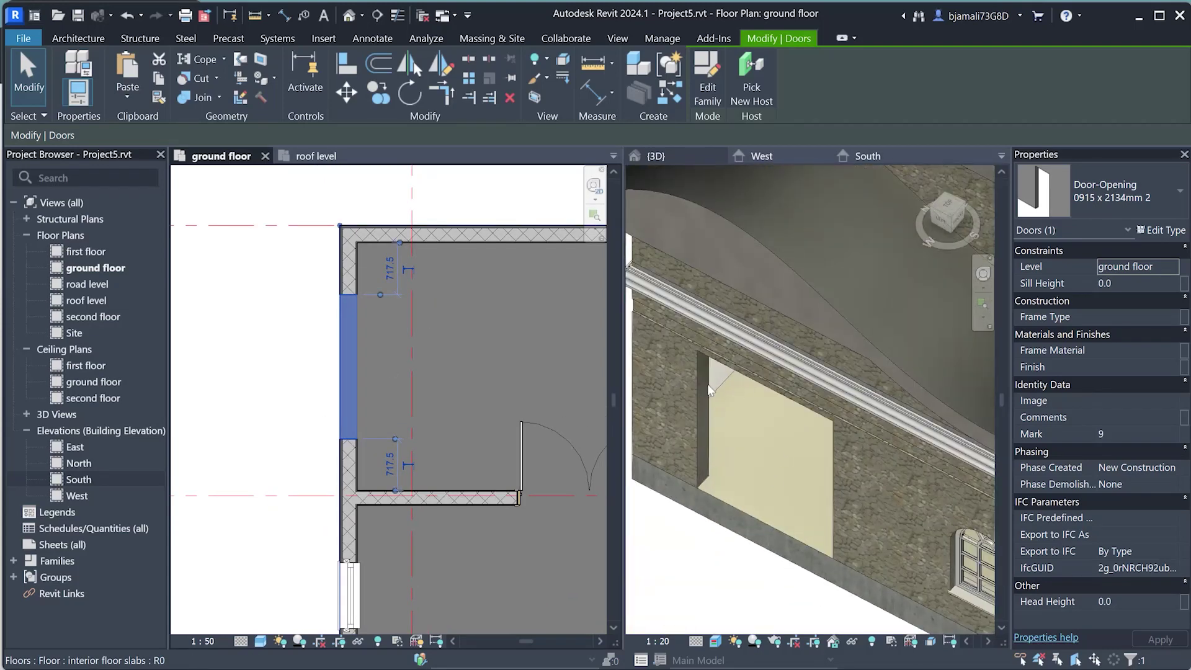
left_click(1165, 232)
key("Escape")
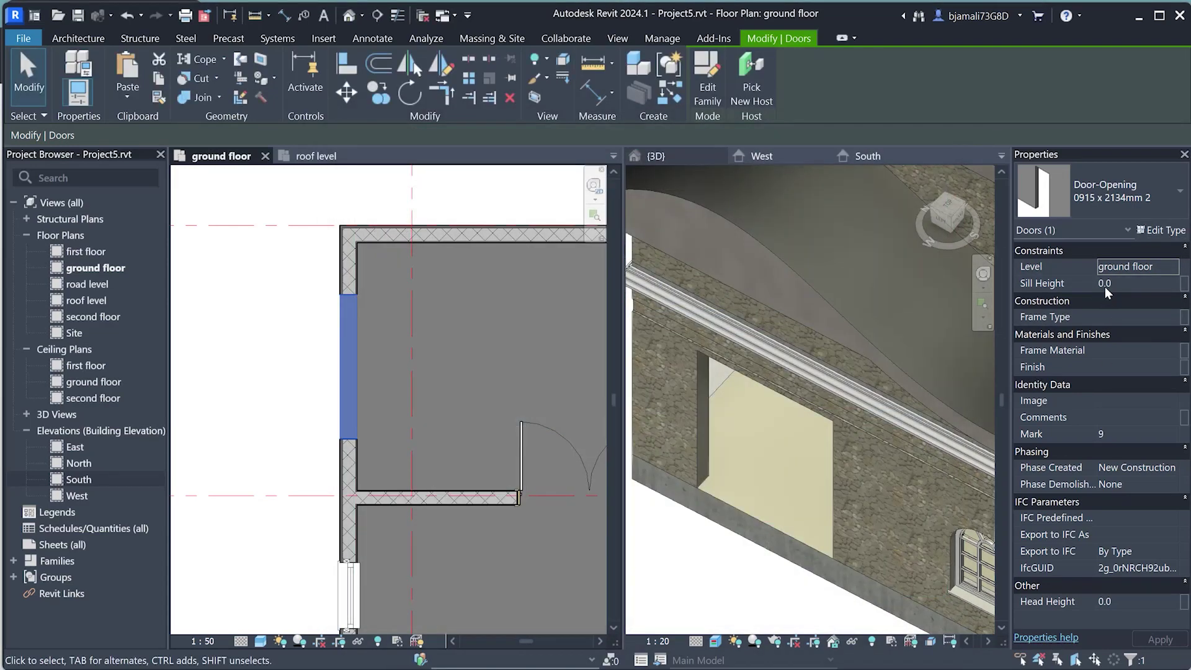
key("Escape")
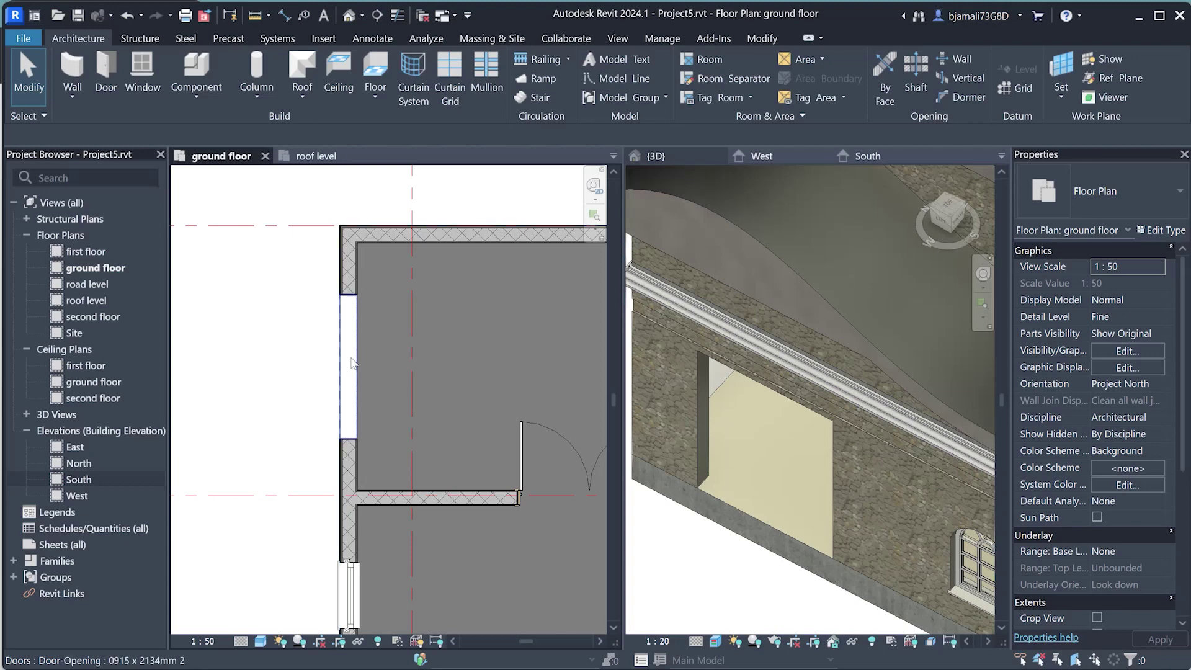
- Set the Door-Opening 0915 x 2134mm 2 sill height to 200 and deselect it
left_click(351, 363)
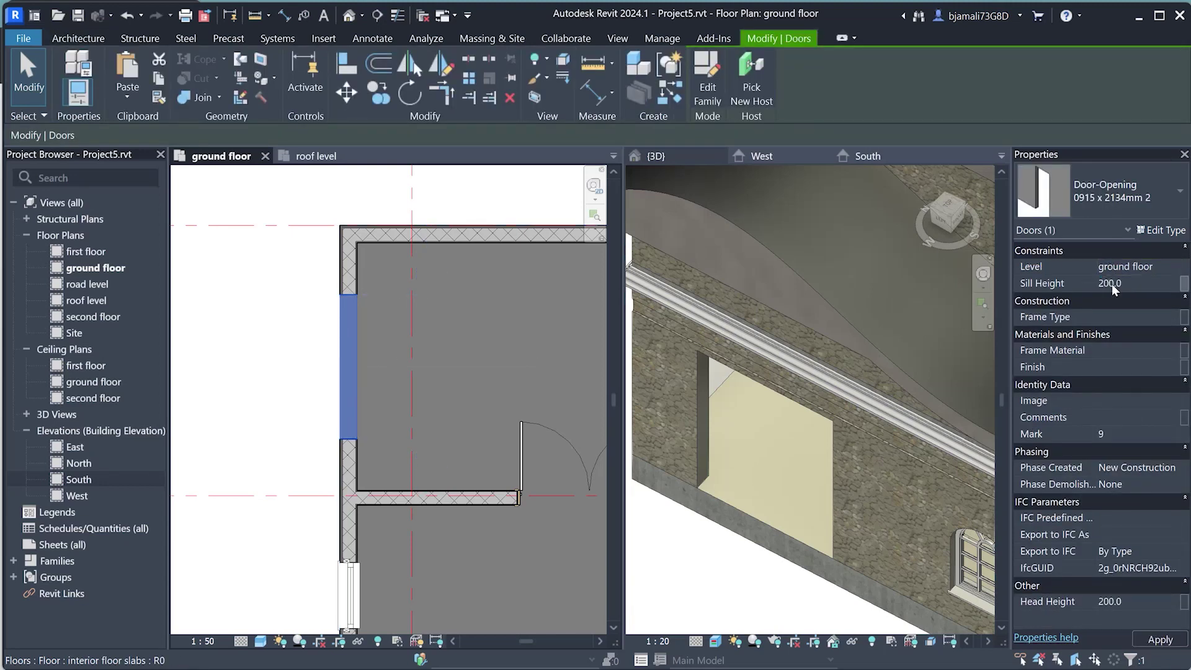
key("Return")
key("Escape")
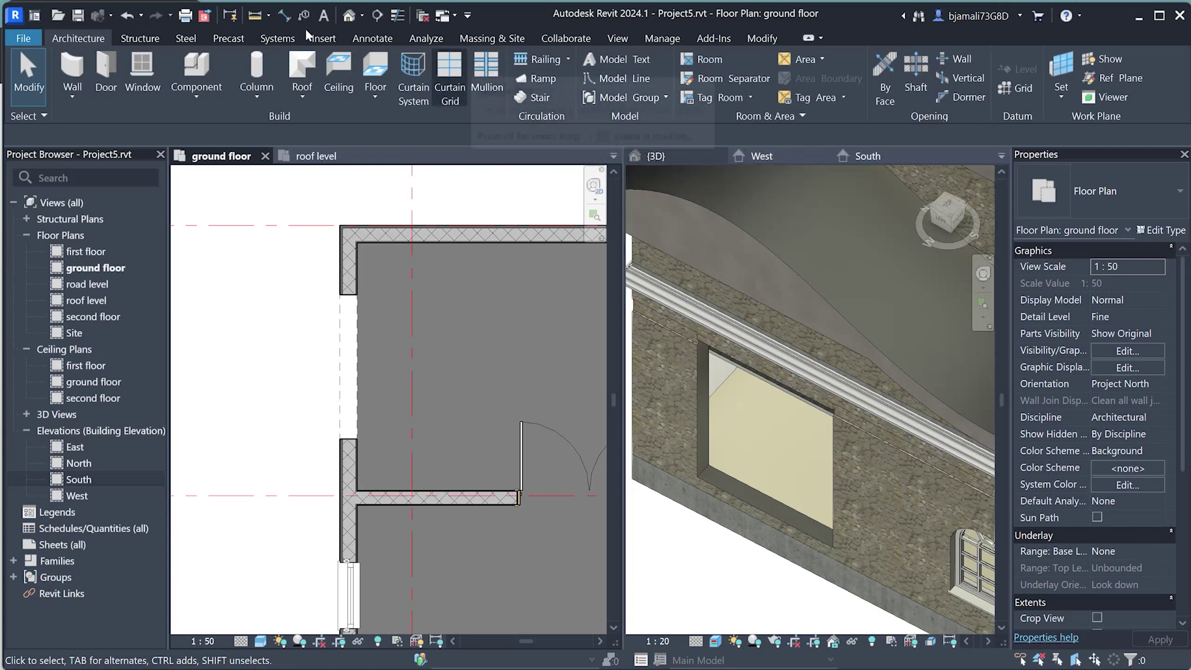
left_click(180, 93)
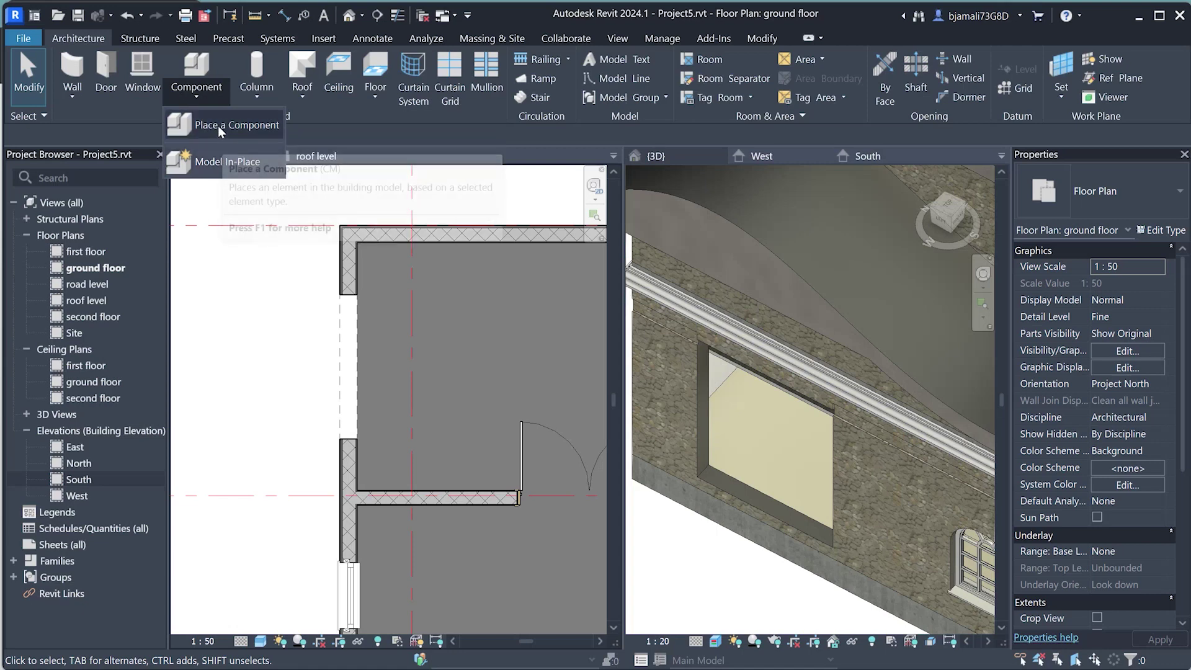
mouse_move(228, 125)
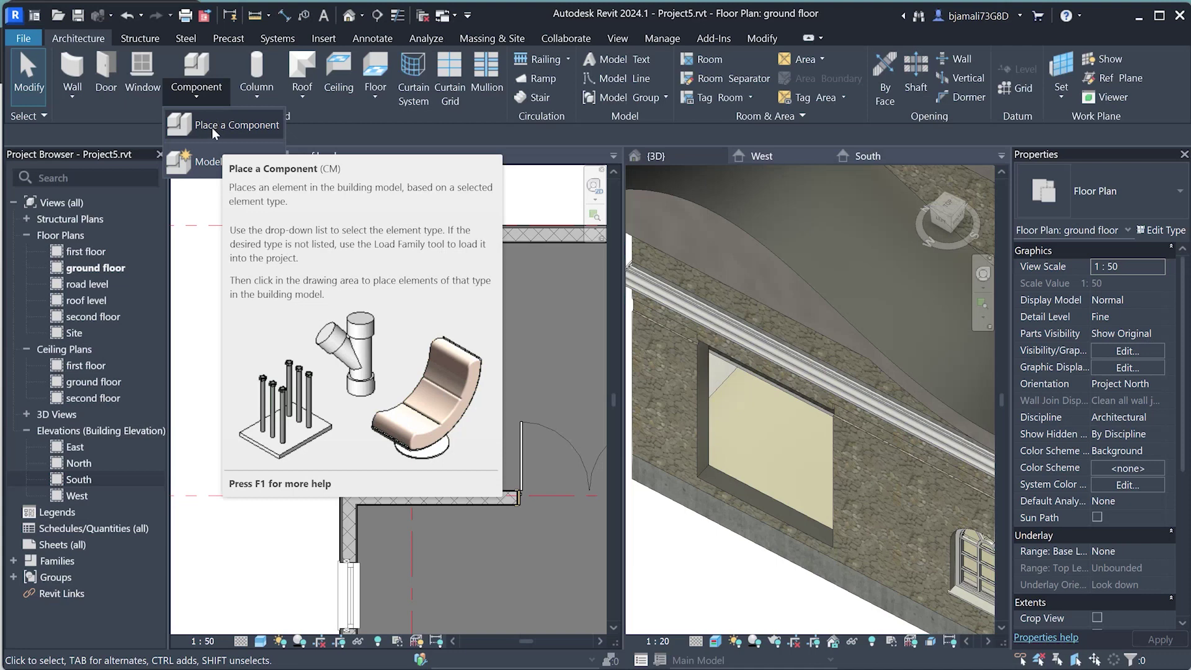
- Start a Component placement and browse up to the UK family library
left_click(208, 131)
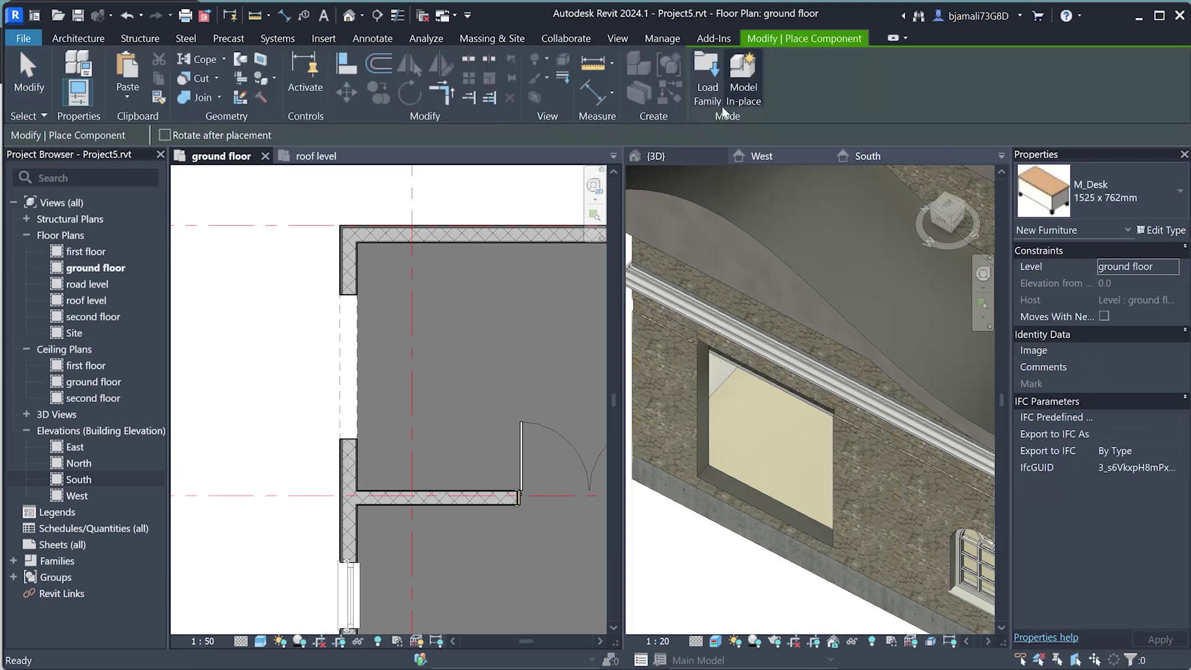
left_click(716, 78)
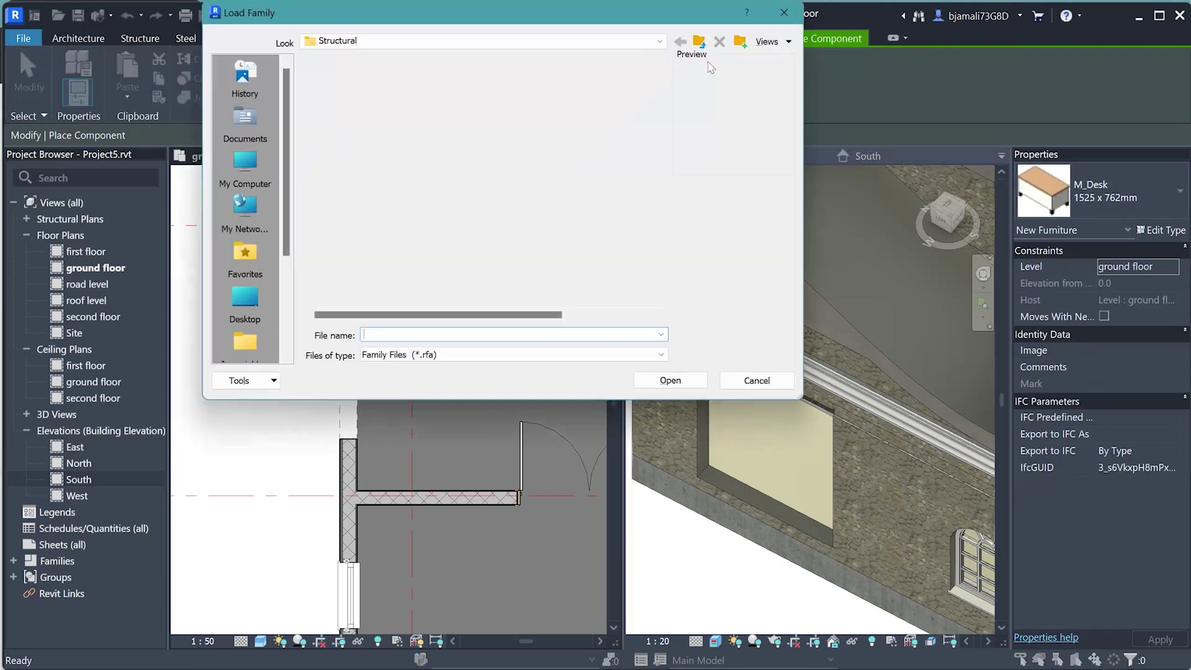
left_click(701, 42)
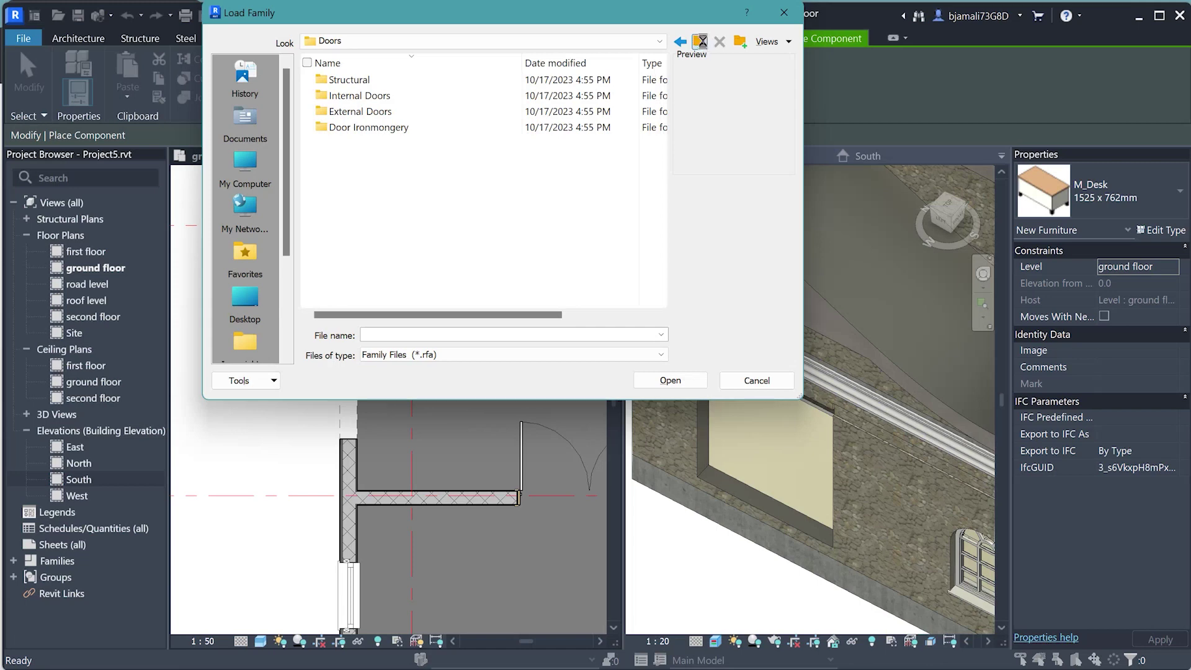
left_click(701, 42)
scroll(410, 125, "down", 4)
scroll(392, 173, "down", 3)
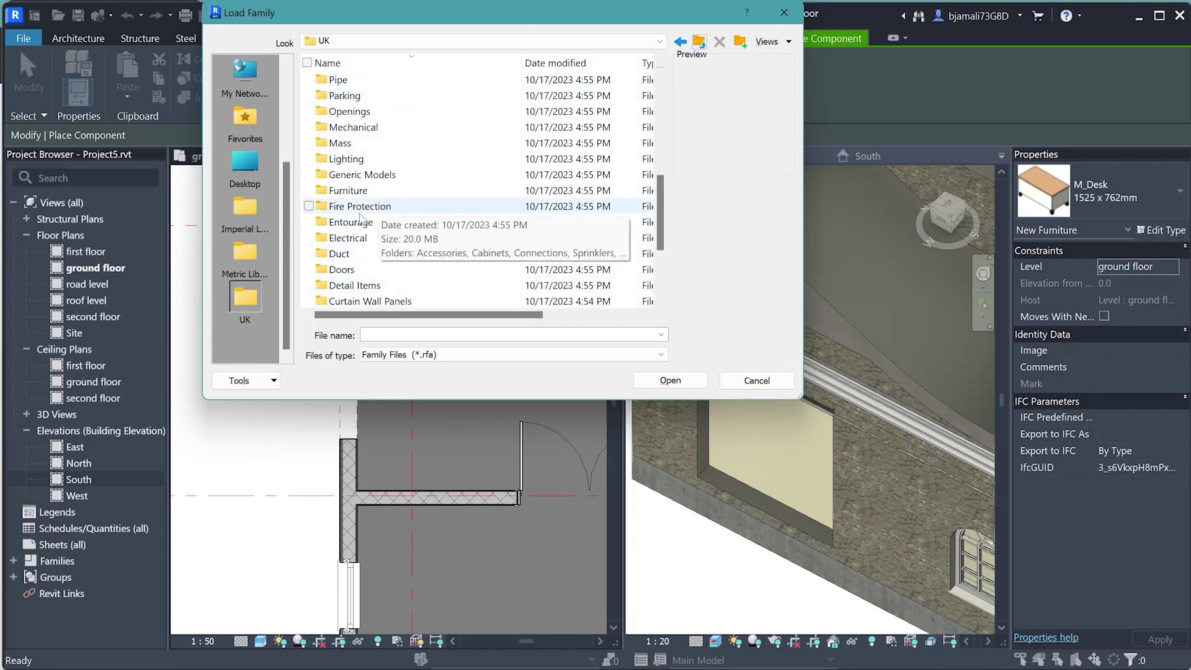
- Load Furniture_Bed_3 from the UK Furniture > Beds folder
double_click(348, 190)
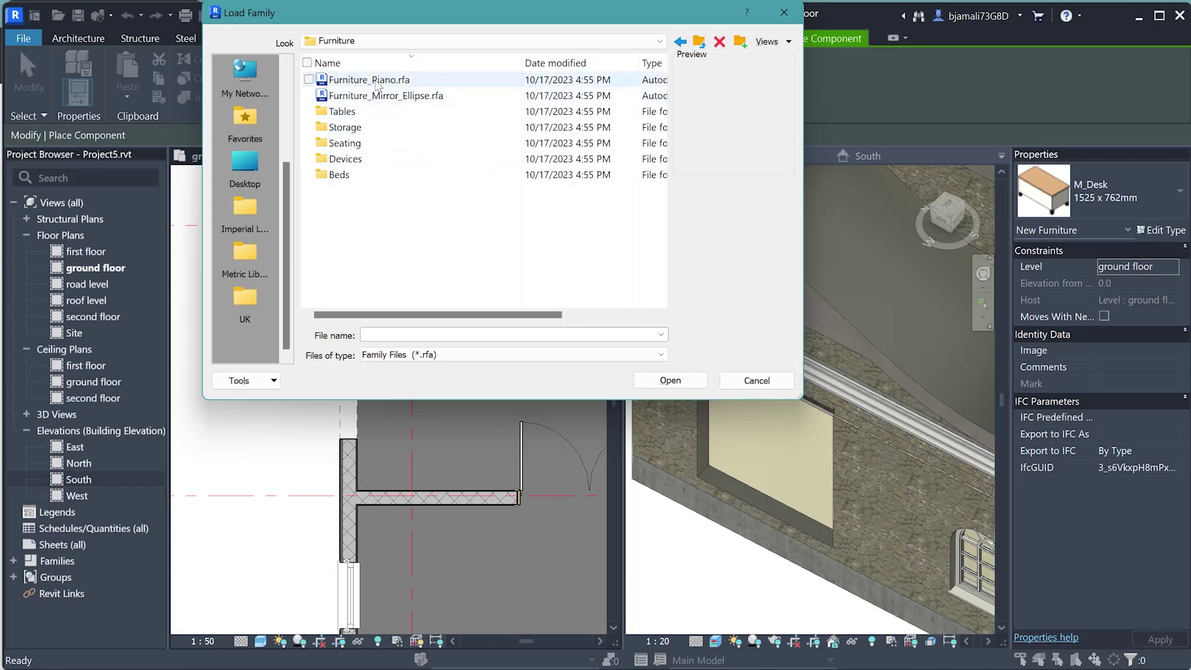
left_click(369, 80)
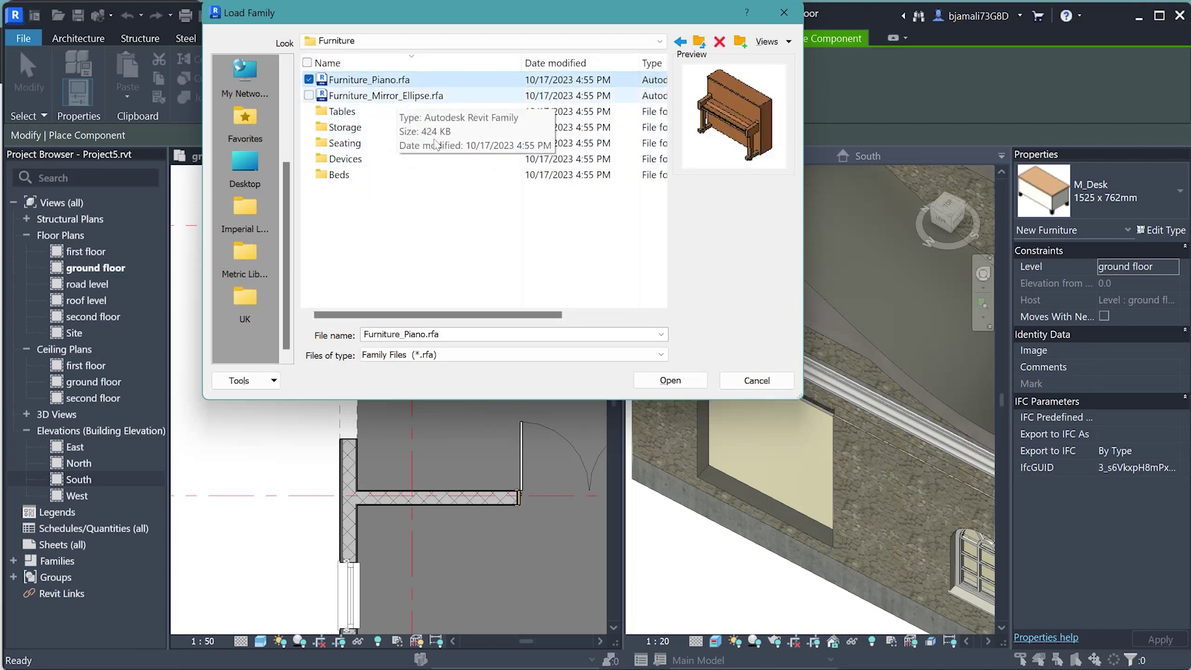
left_click(340, 175)
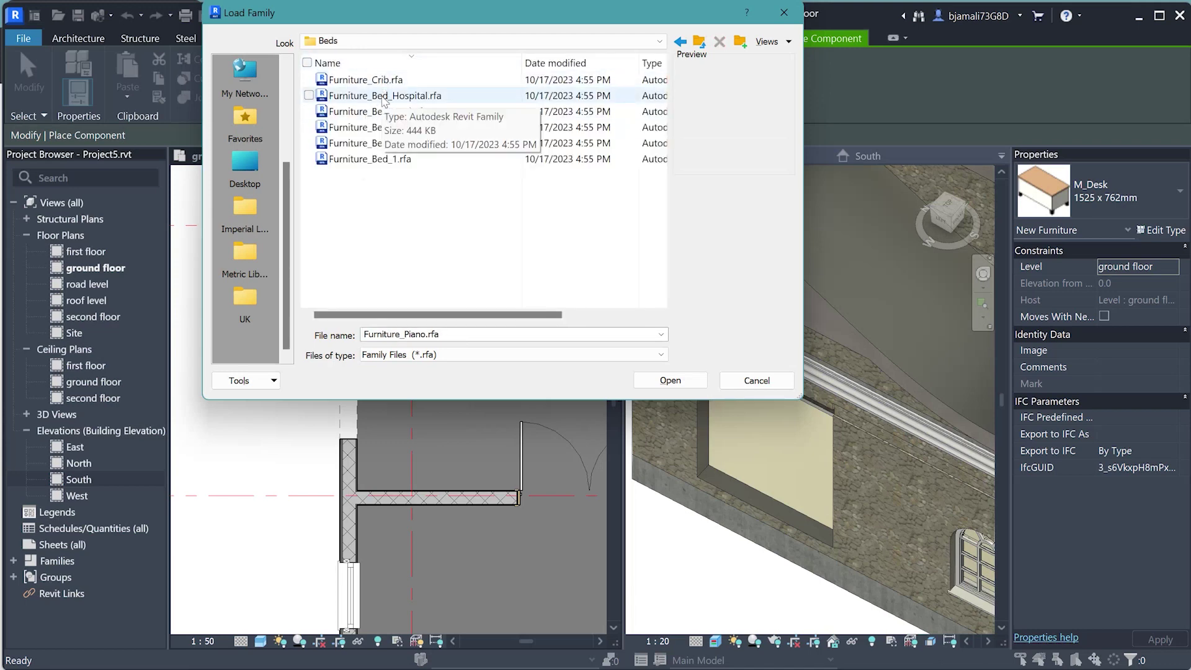
left_click(381, 96)
left_click(381, 127)
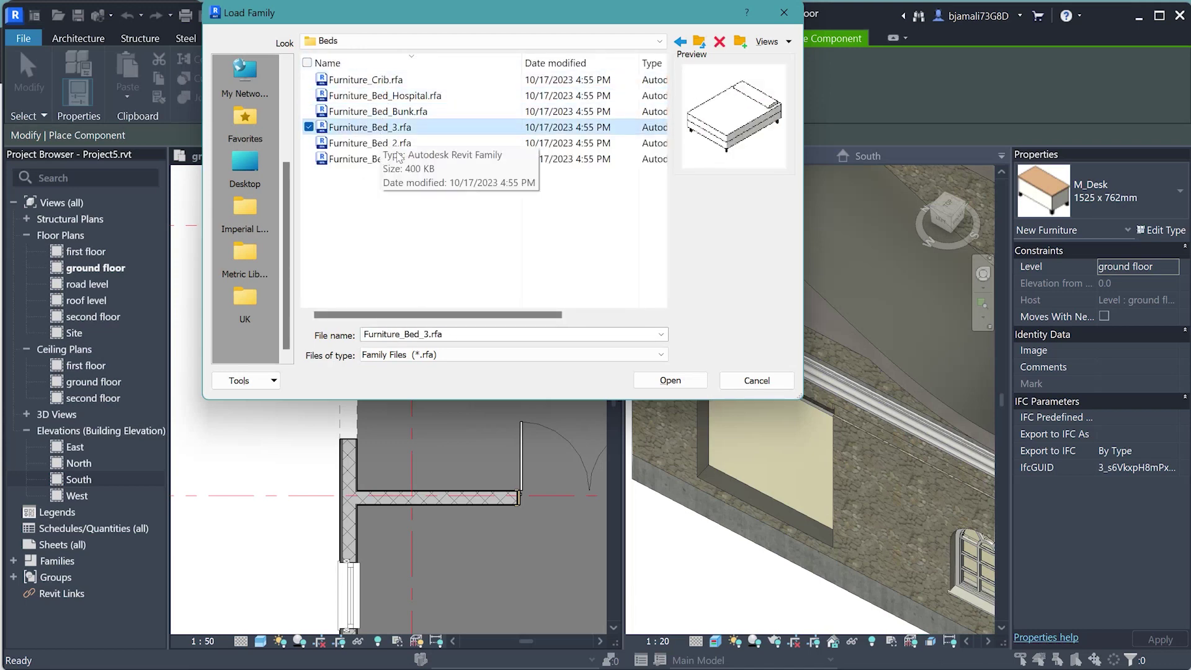
left_click(671, 381)
scroll(397, 322, "down", 3)
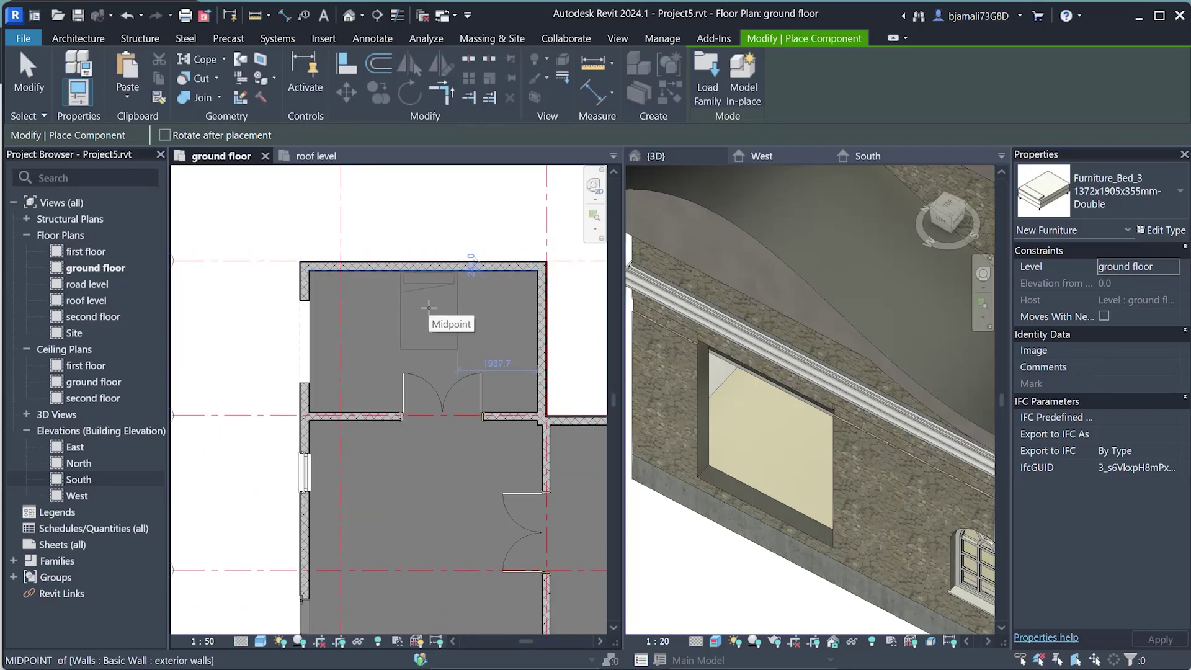
- Place the 1372x1905x355mm-Double bed against the room's top wall
left_click(427, 299)
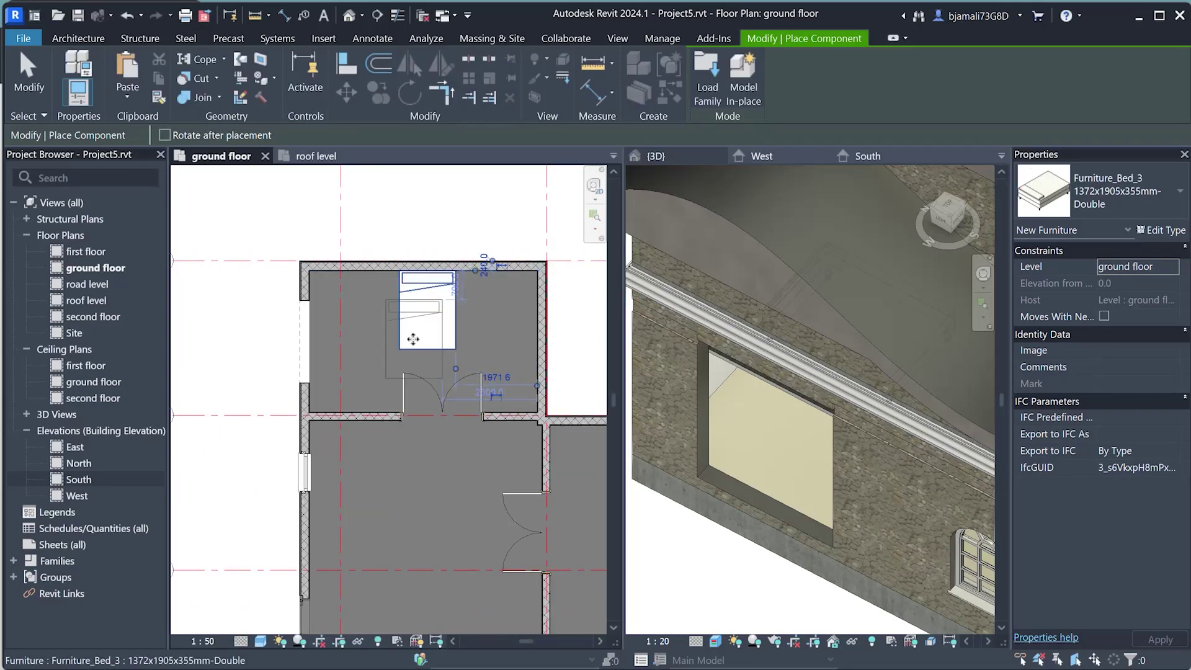
scroll(413, 329, "up", 2)
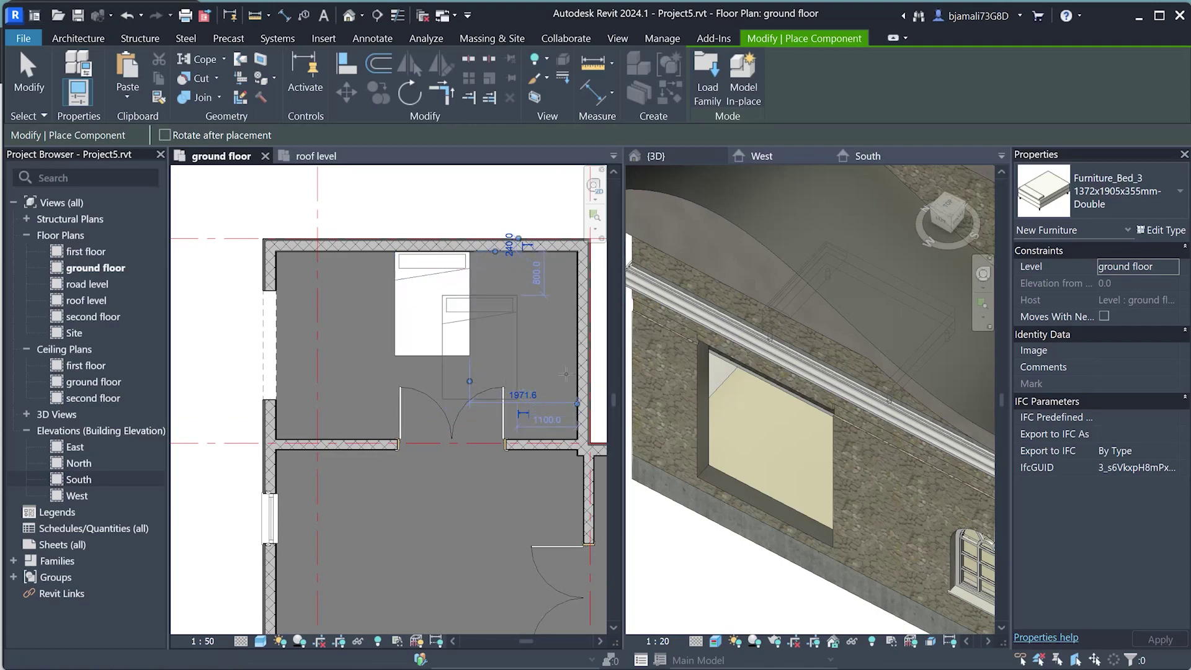
key("Escape")
key("Escape")
- Check the bed through the wall opening in 3D, then select it in plan
left_click(707, 434)
mouse_move(726, 415)
middle_mouse_down()
mouse_move(759, 444)
mouse_move(826, 340)
mouse_move(785, 466)
middle_mouse_up()
scroll(785, 466, "down", 3)
scroll(769, 446, "up", 3)
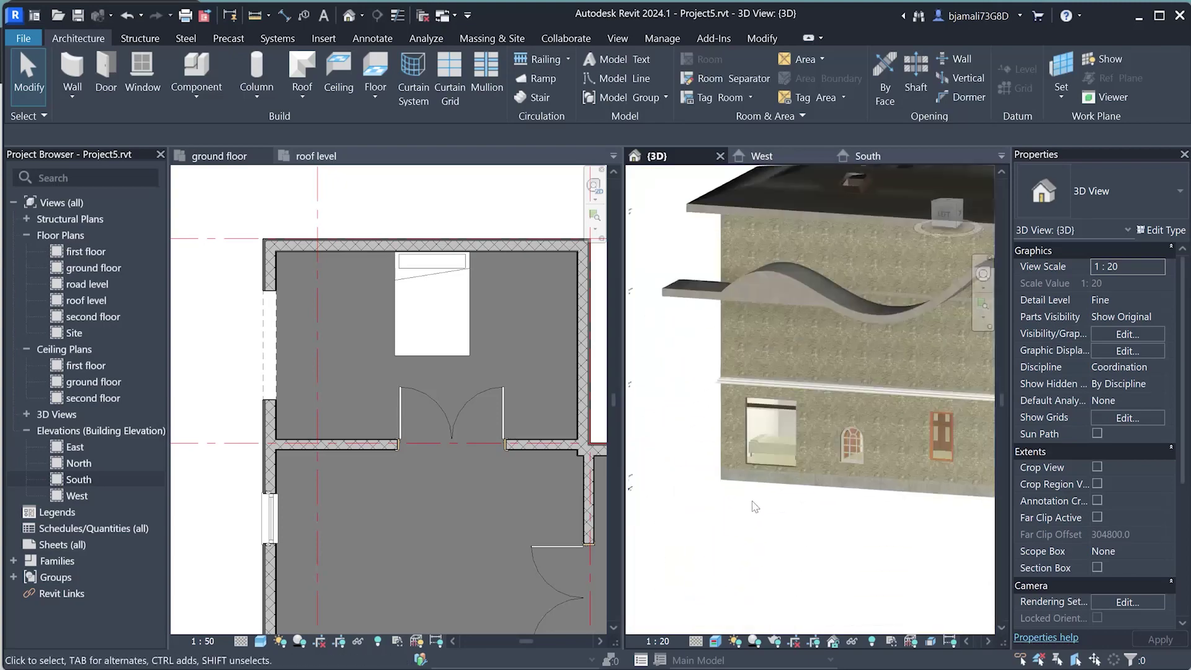
scroll(760, 438, "up", 2)
scroll(761, 423, "up", 3)
scroll(761, 422, "up", 2)
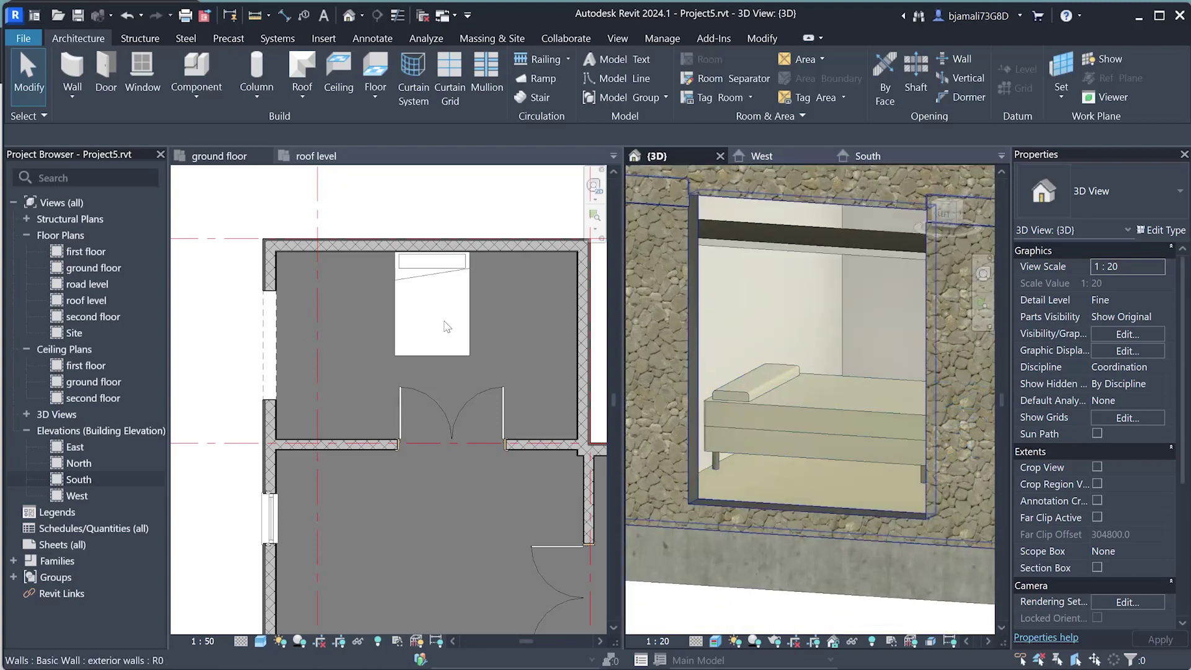
left_click(440, 308)
left_click(438, 304)
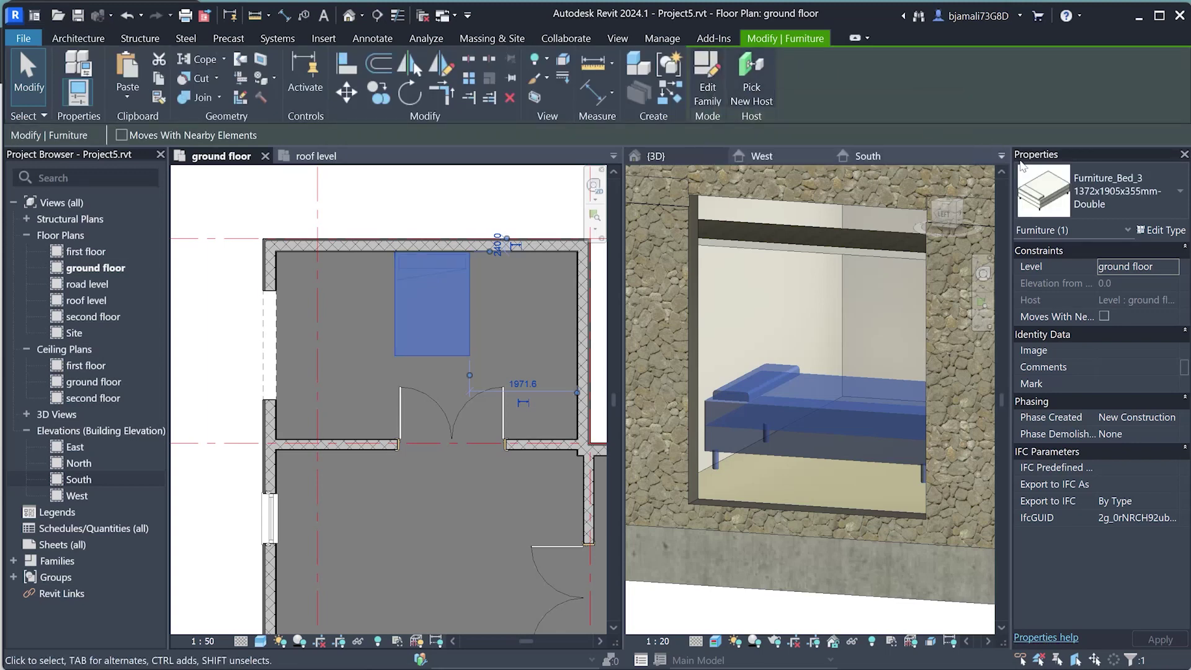
- Change the bed type's Length and Width values (entering 2 and 18) in Type Properties
left_click(1155, 231)
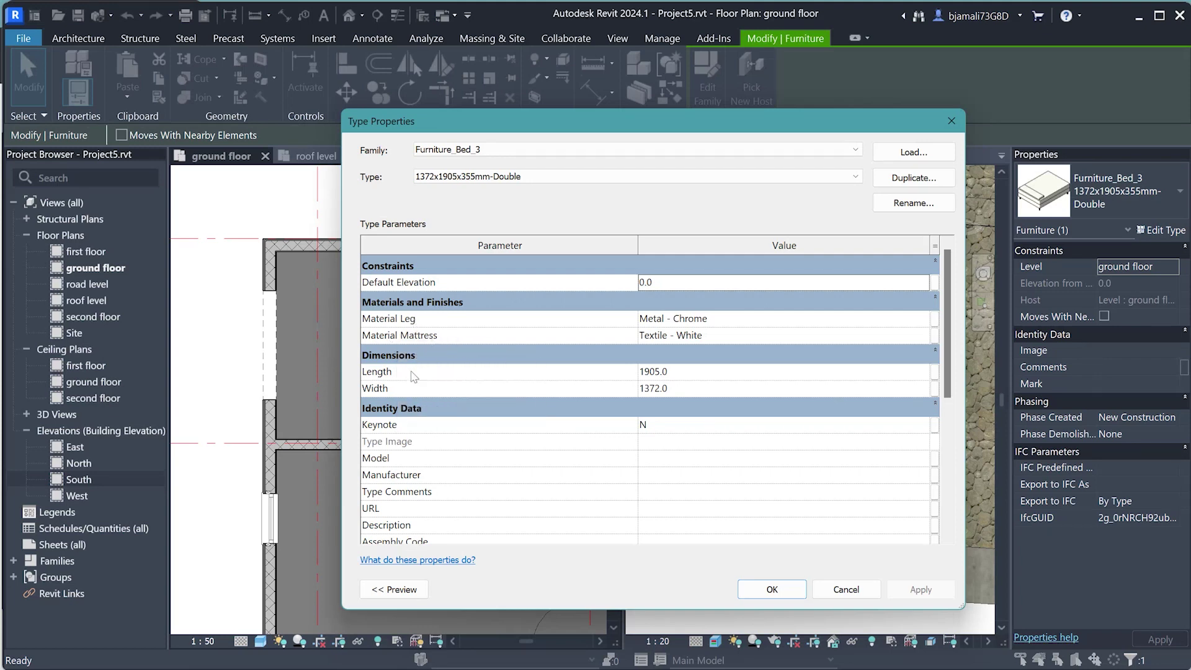
left_click(673, 372)
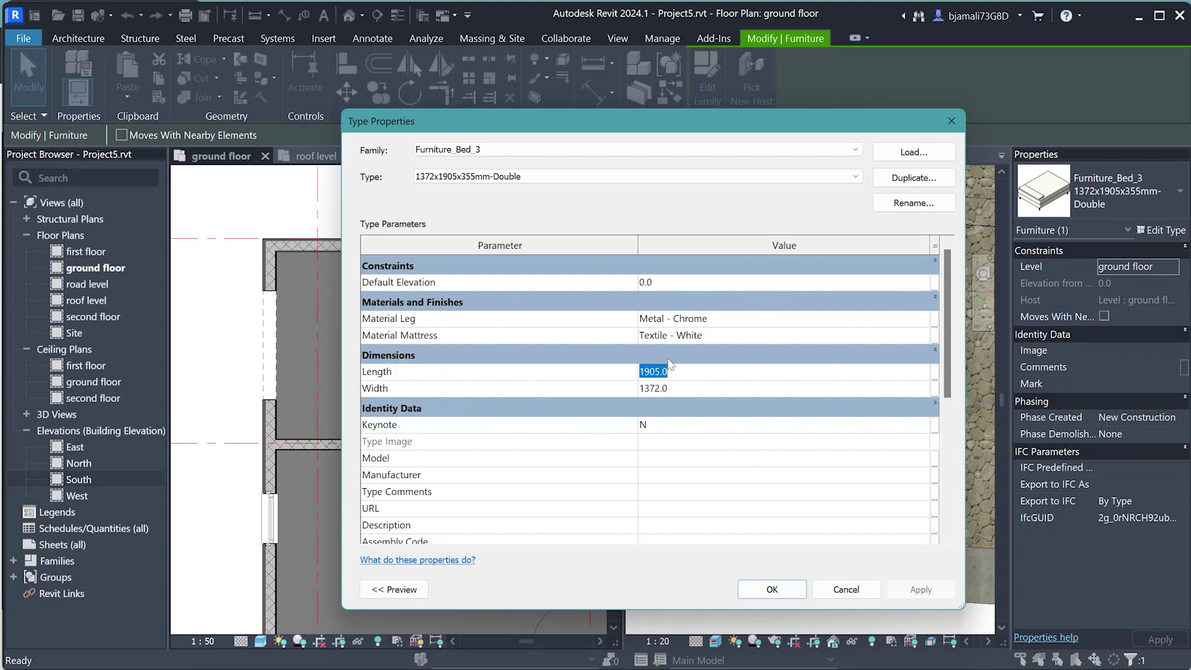
type("2000")
key("Tab")
type("18")
left_click(920, 589)
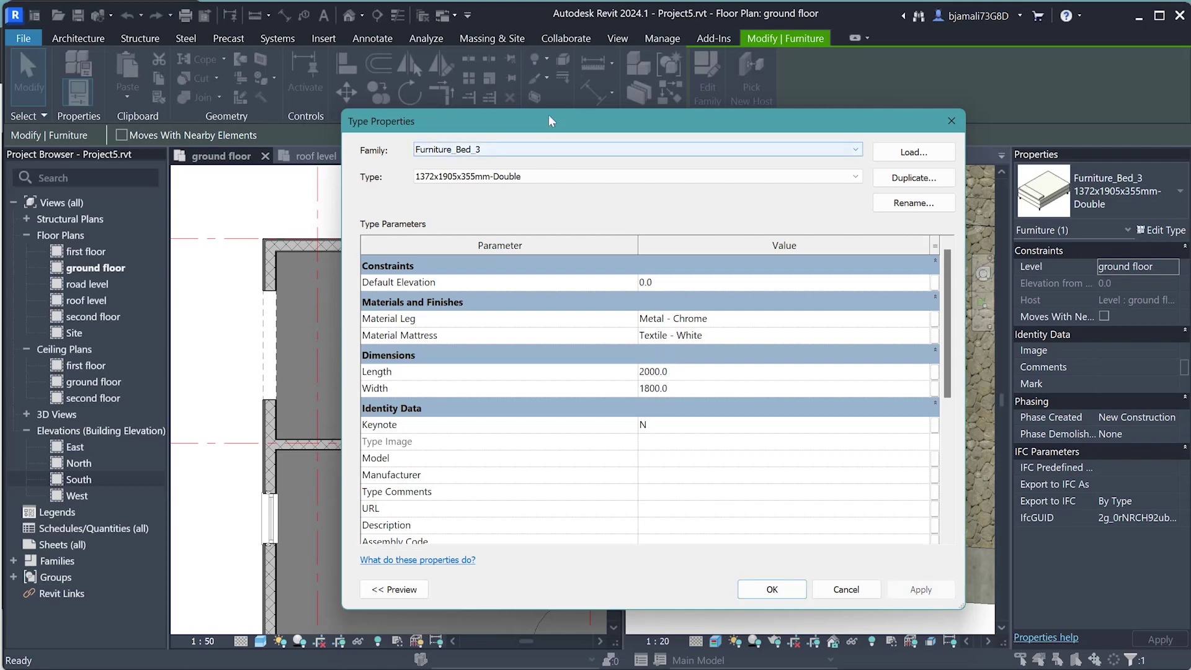
mouse_move(548, 115)
left_mouse_down()
mouse_move(936, 199)
mouse_move(930, 152)
left_mouse_up()
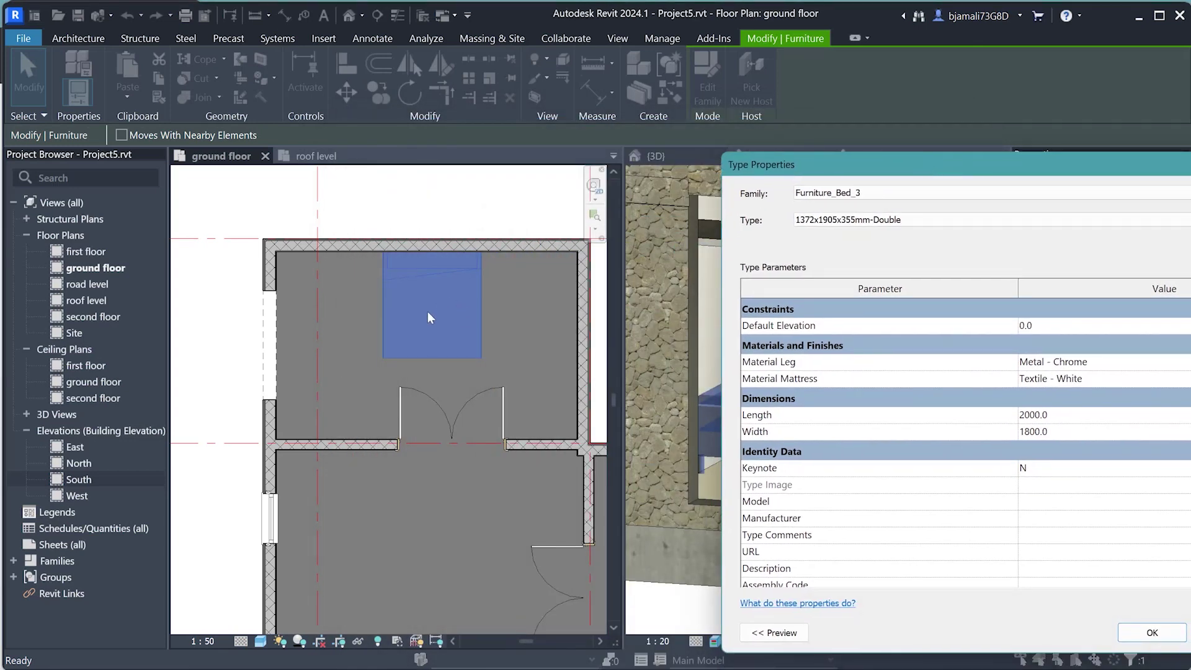
left_click(1039, 325)
left_click(1149, 632)
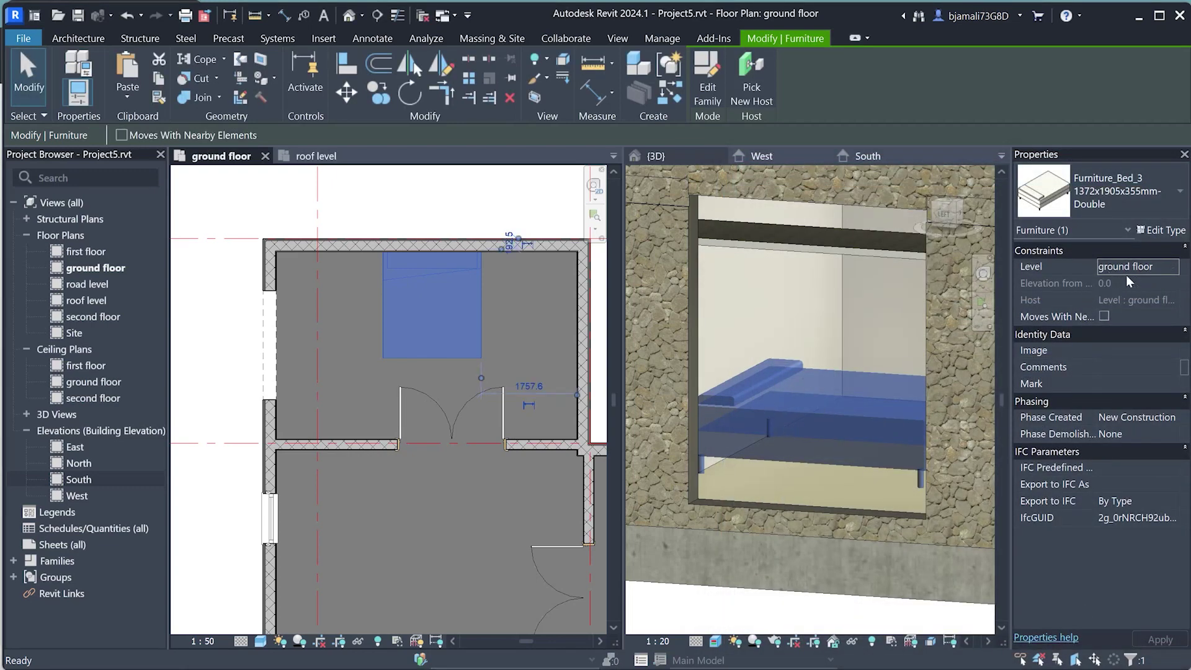
- Move the bed by setting its temporary distance dimension to 1700
left_click(529, 384)
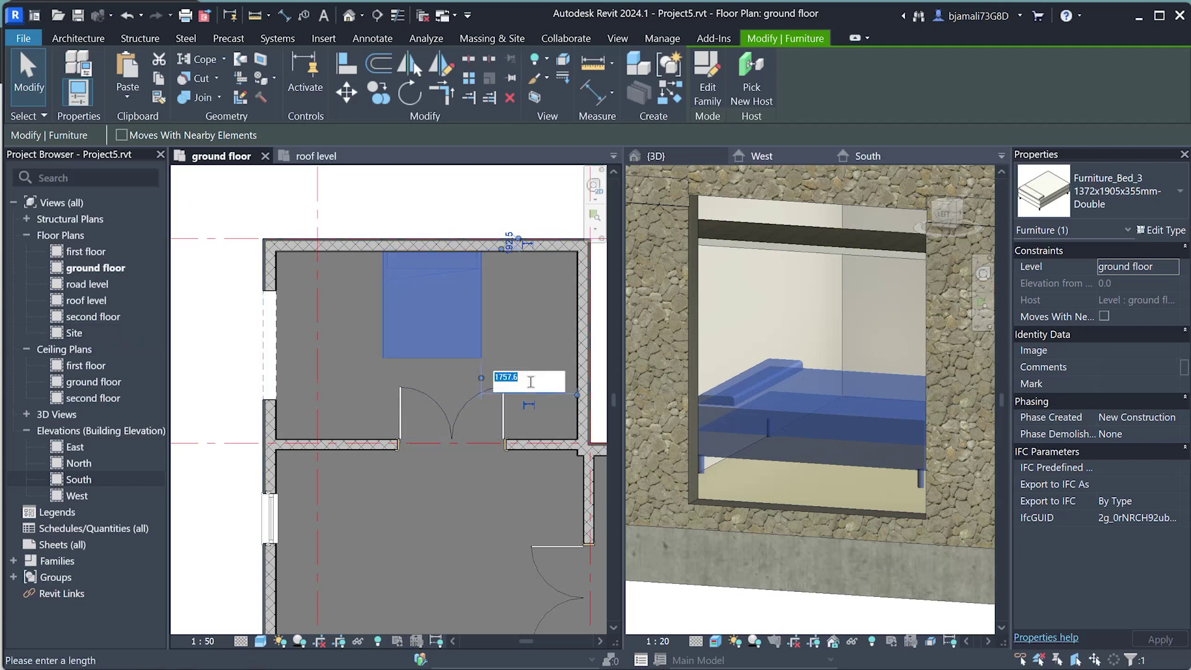
key("Return")
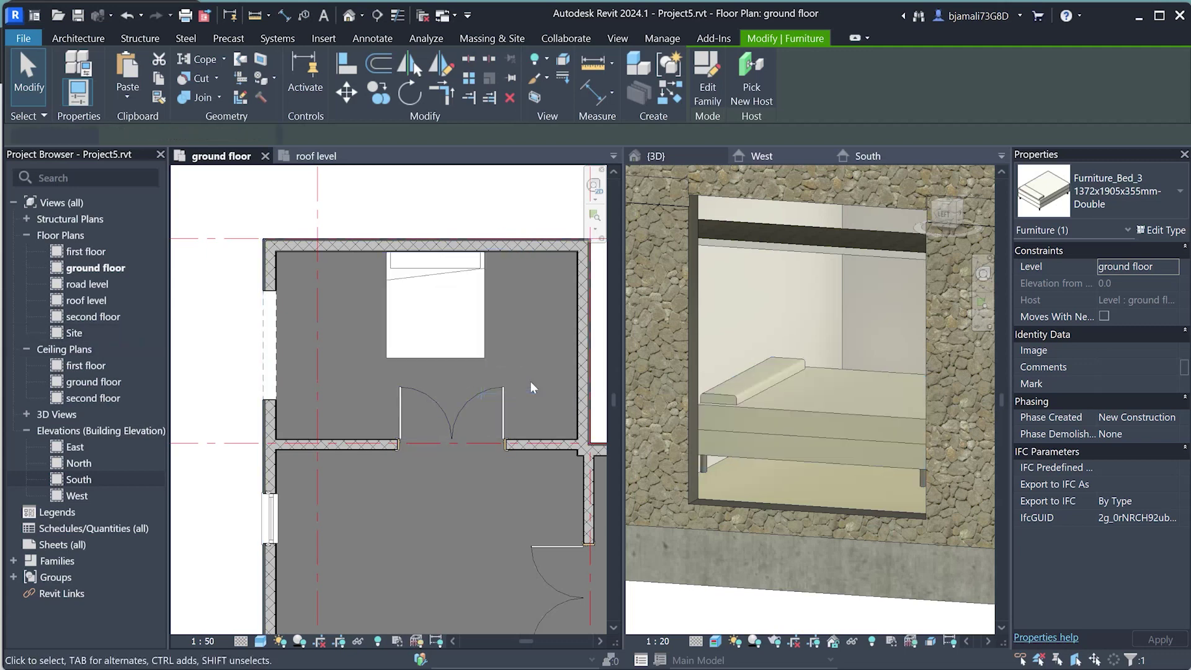
key("Escape")
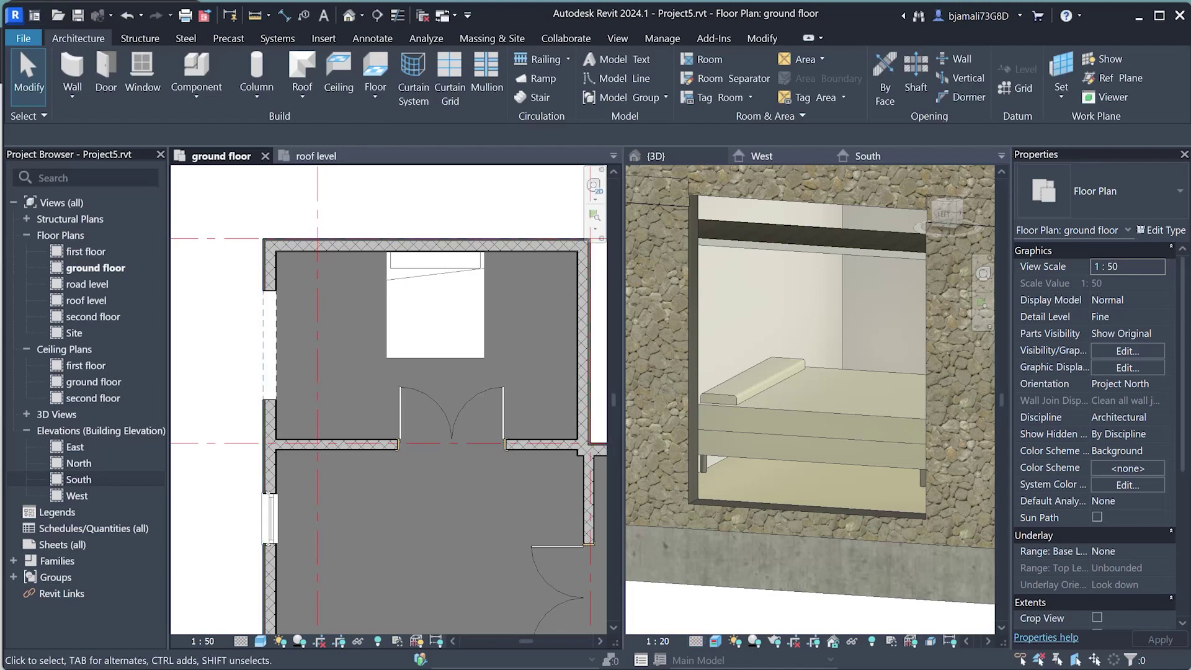
- Open the Briggs Table - Premium Plywood product on BIMobject and bring up its download file list
left_click(785, 614)
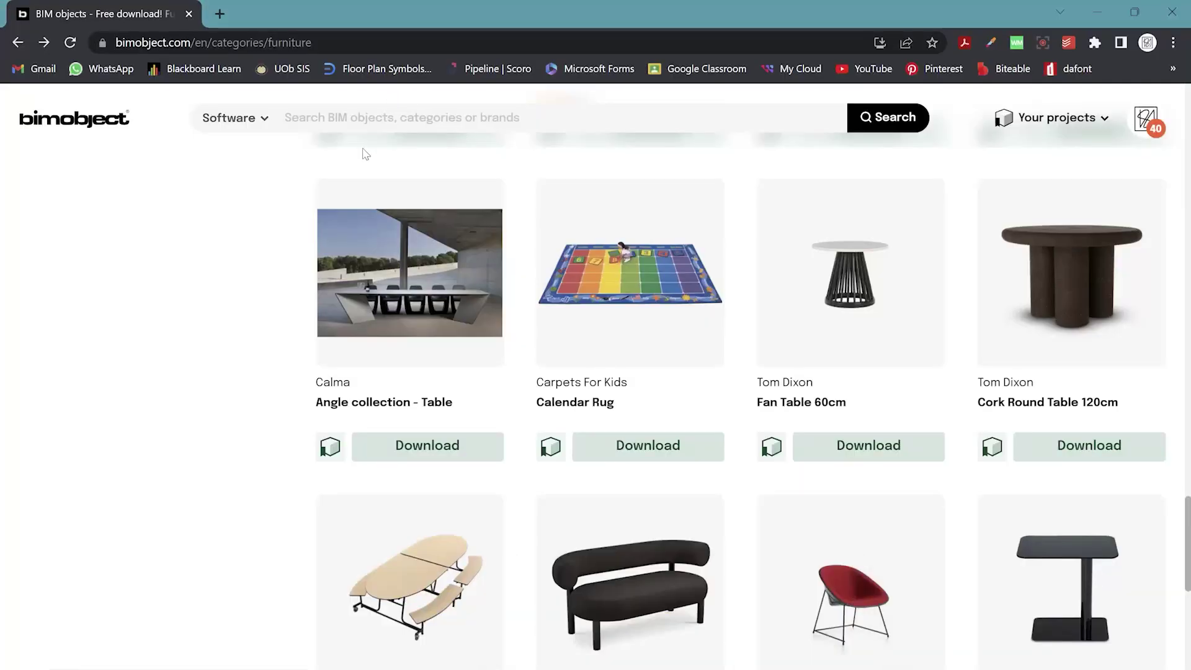
scroll(366, 154, "up", 10)
scroll(85, 147, "up", 5)
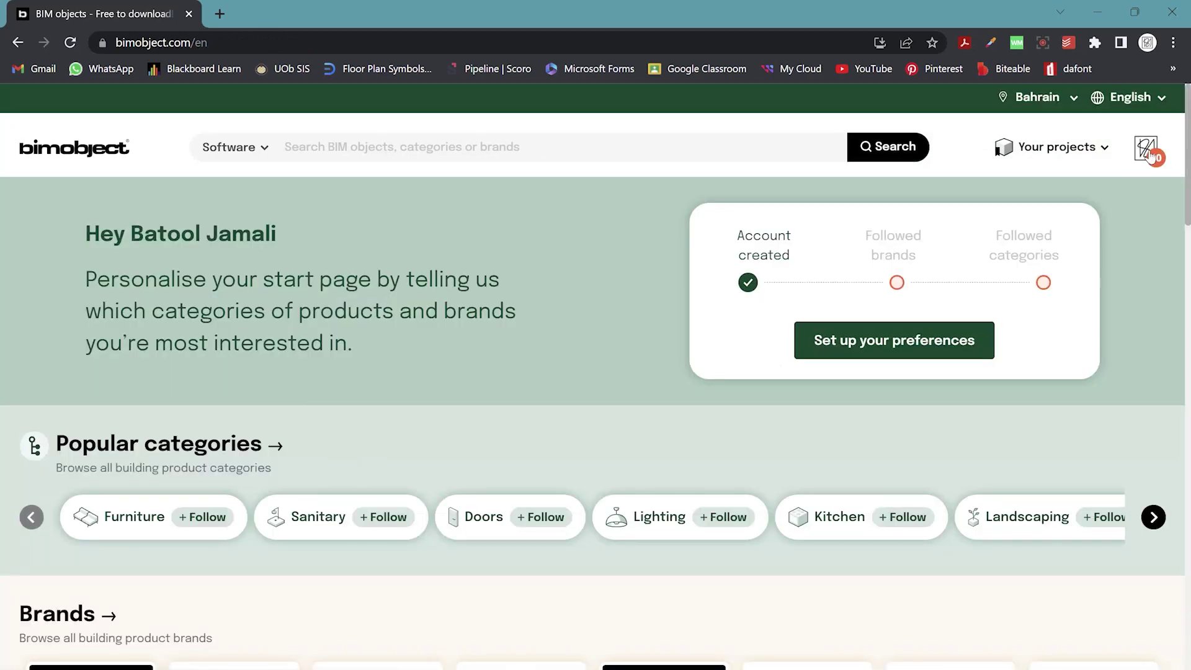
scroll(558, 323, "down", 2)
scroll(403, 236, "down", 2)
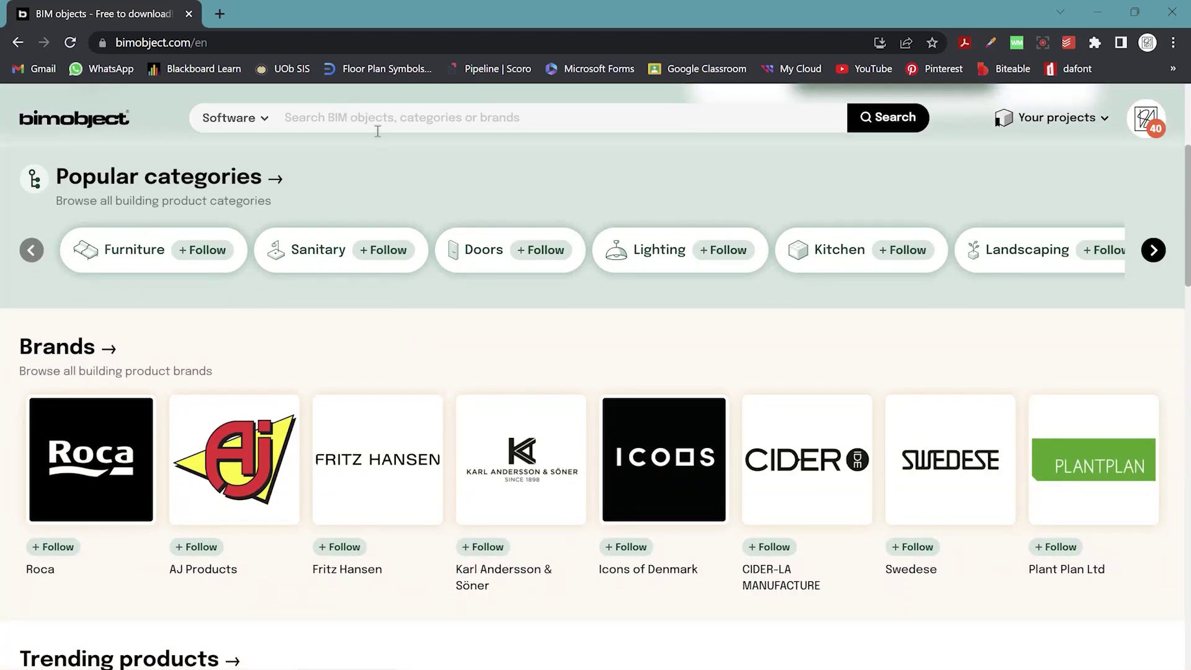
scroll(331, 258, "down", 2)
scroll(404, 347, "down", 2)
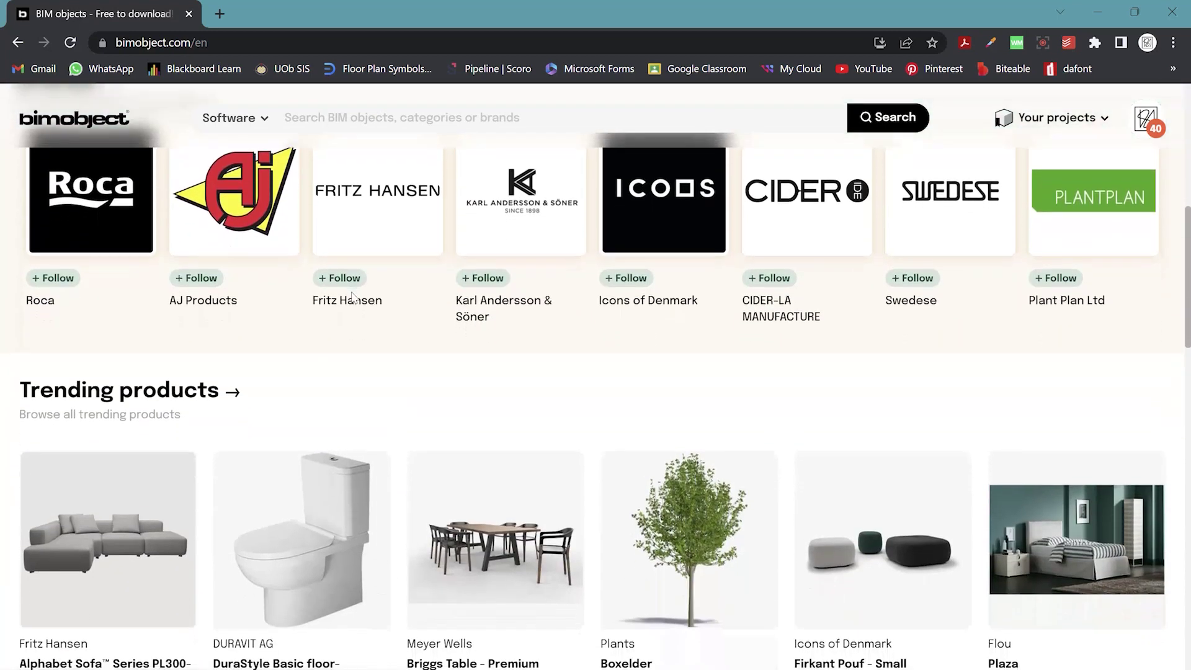
left_click(495, 555)
scroll(631, 475, "down", 3)
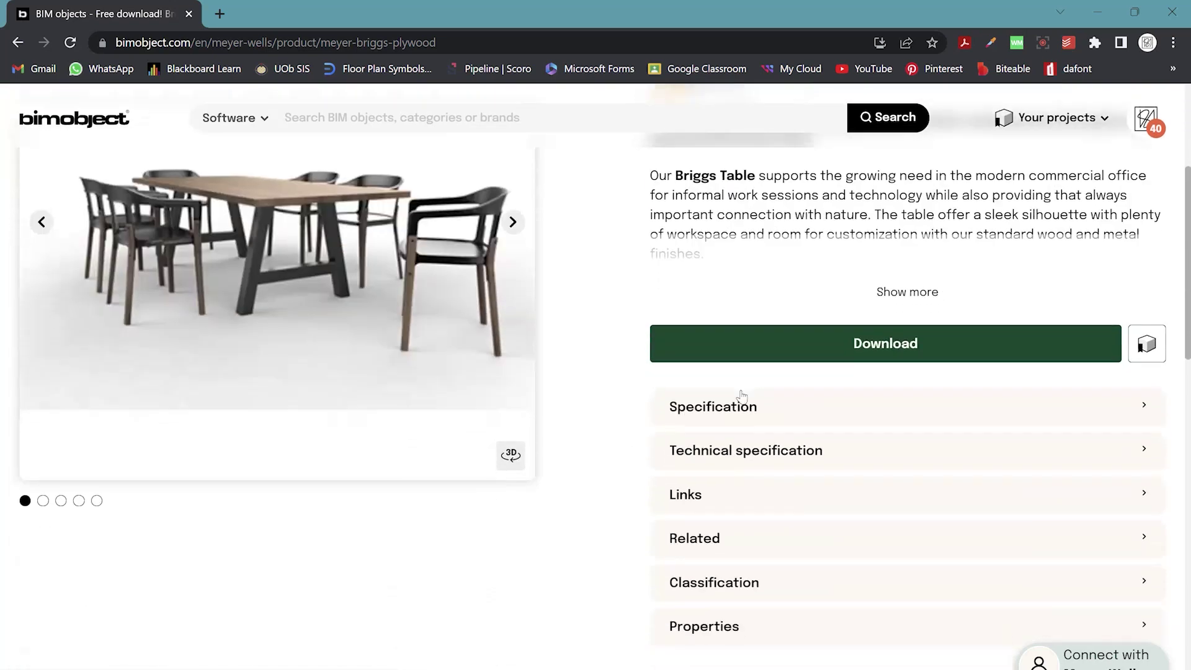
left_click(766, 346)
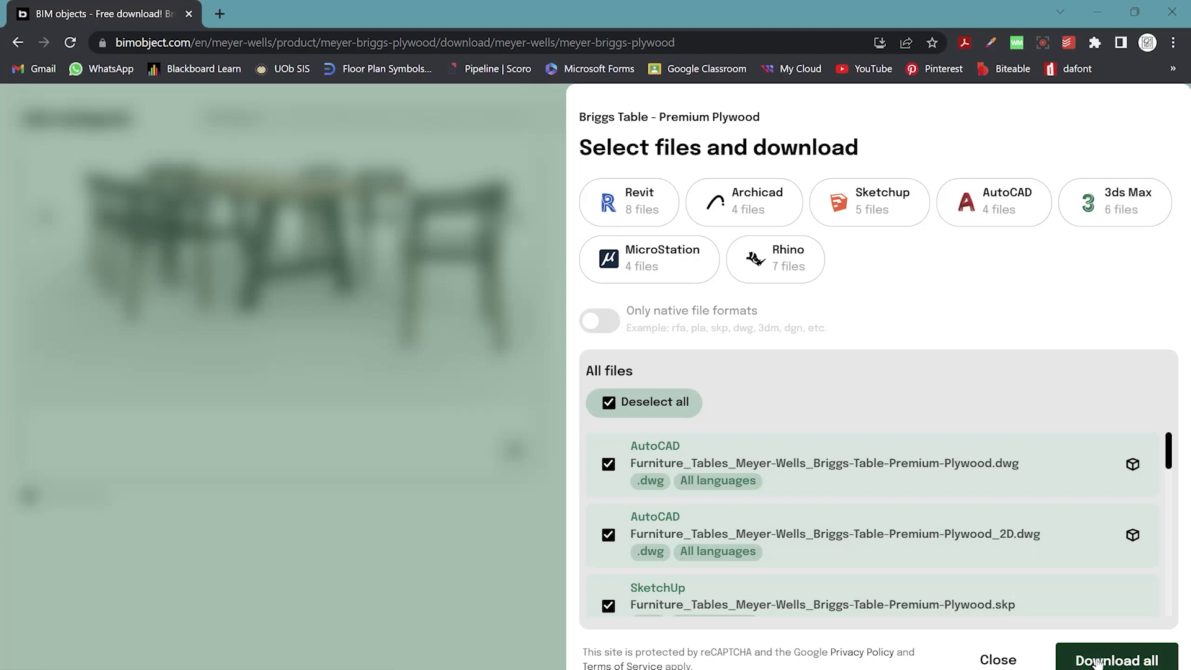
- Deselect all files and filter the list to Revit files only
left_click(608, 400)
scroll(694, 471, "down", 5)
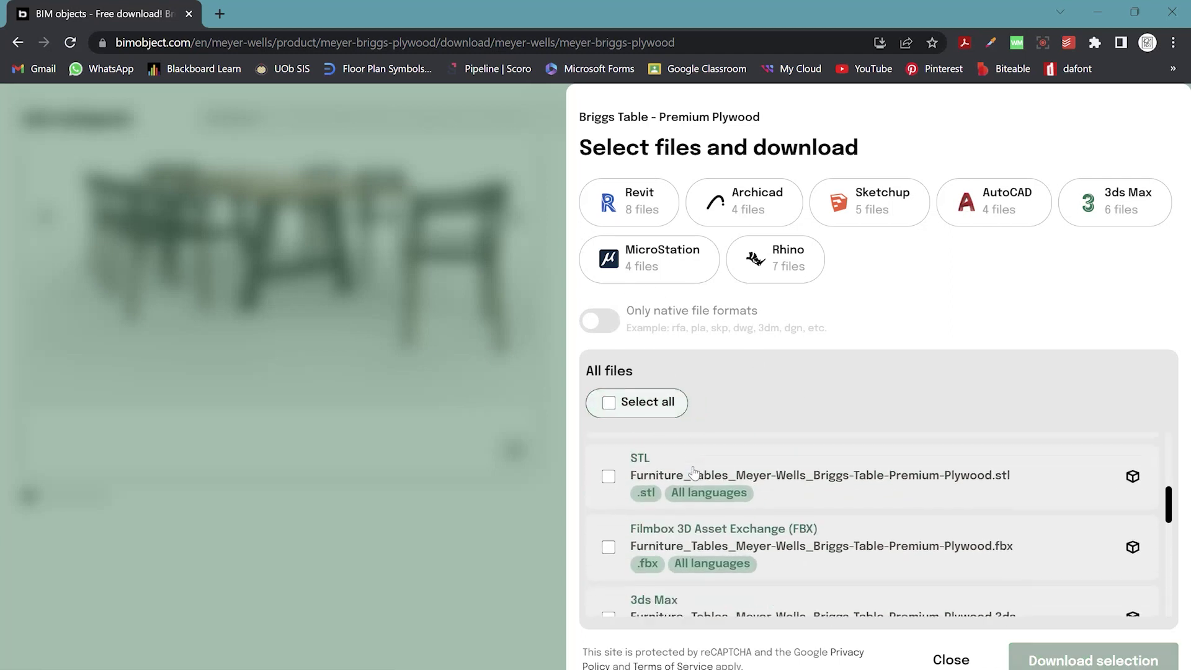
left_click(633, 208)
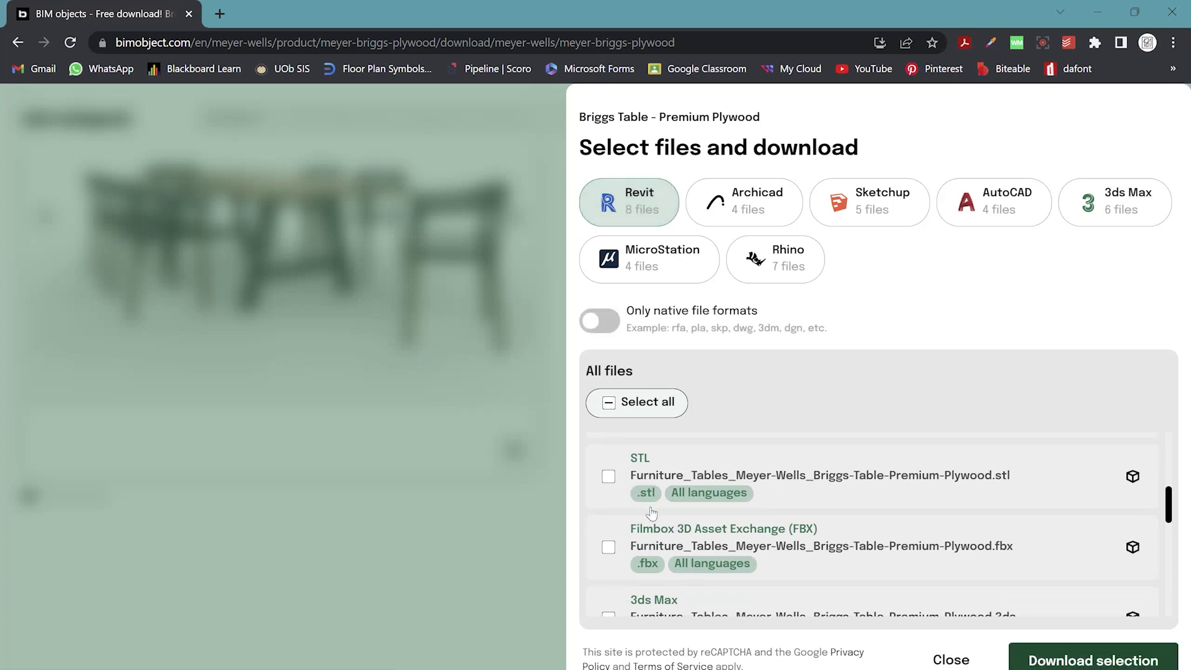
scroll(626, 527, "down", 2)
scroll(611, 540, "down", 3)
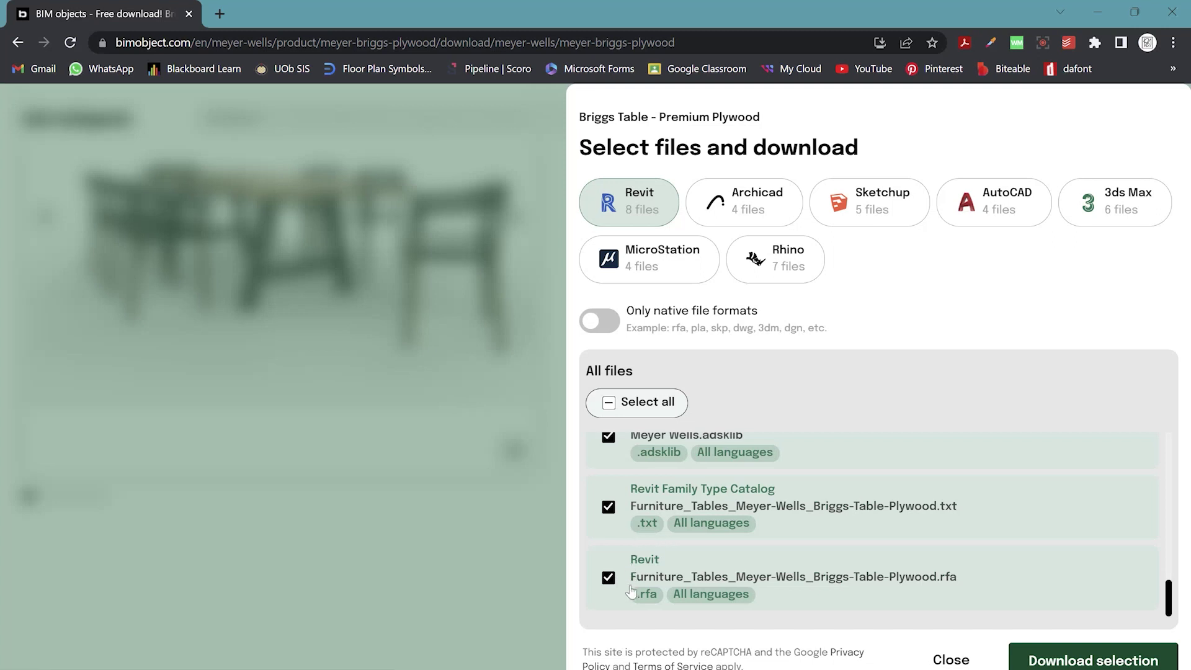
- Exclude the txt, adsklib, Ifc and Textures.zip files and download the remaining selection
left_click(609, 507)
left_click(609, 437)
scroll(608, 527, "up", 3)
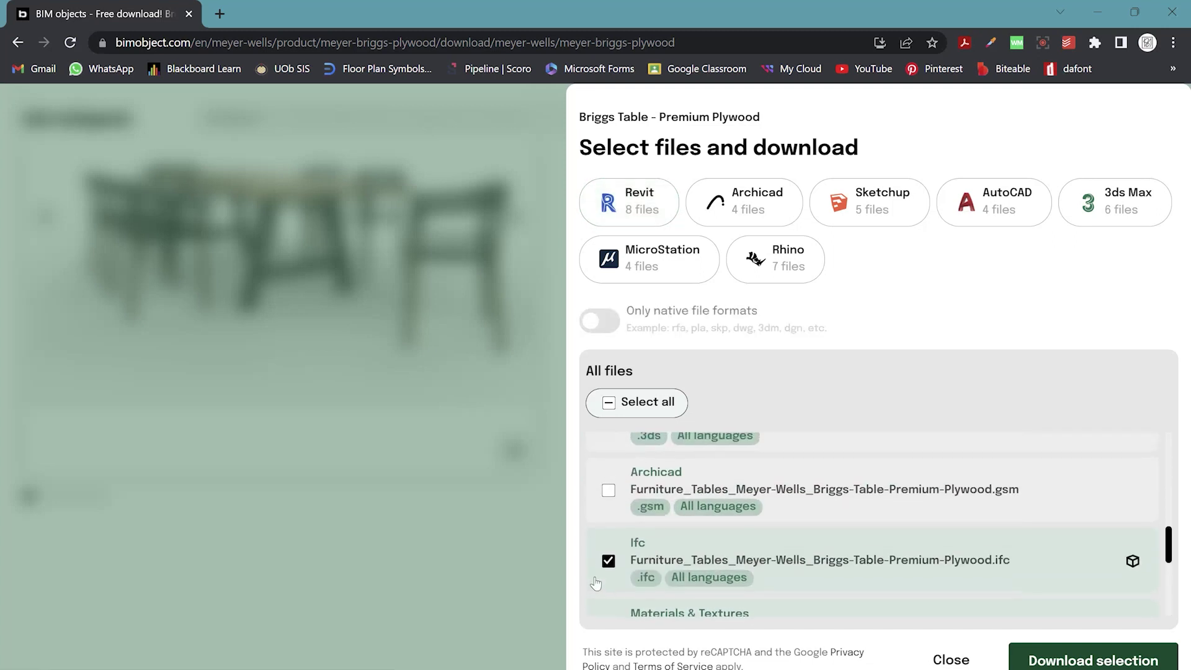
left_click(609, 561)
scroll(621, 521, "down", 2)
scroll(624, 477, "down", 3)
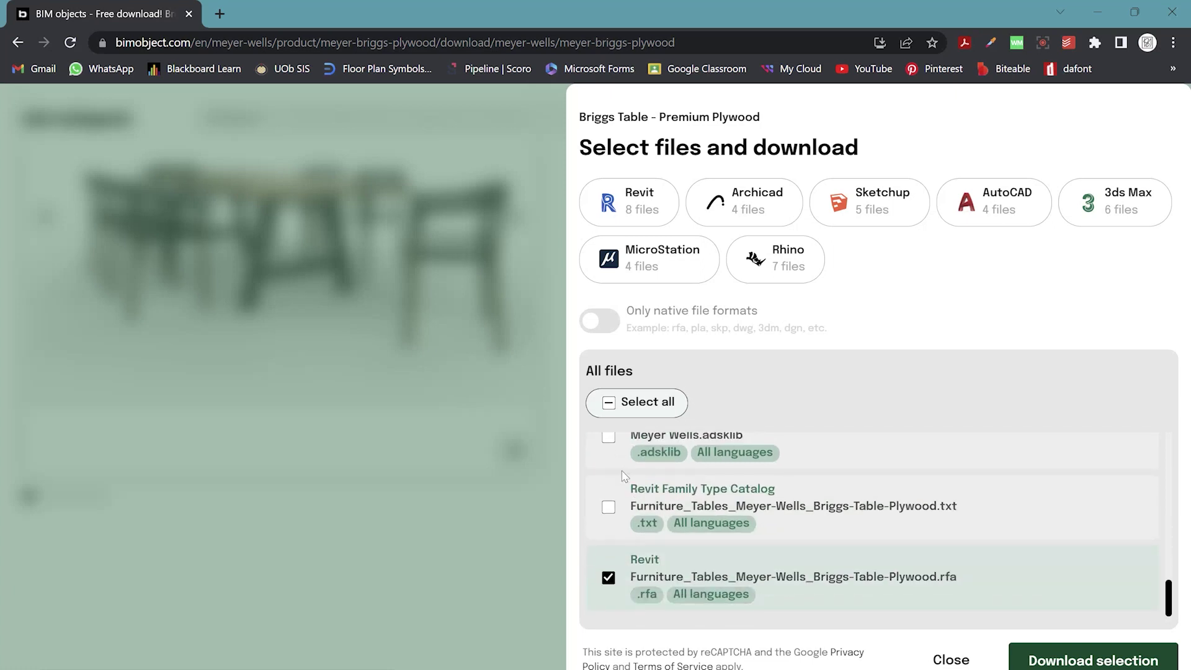
scroll(858, 566, "up", 2)
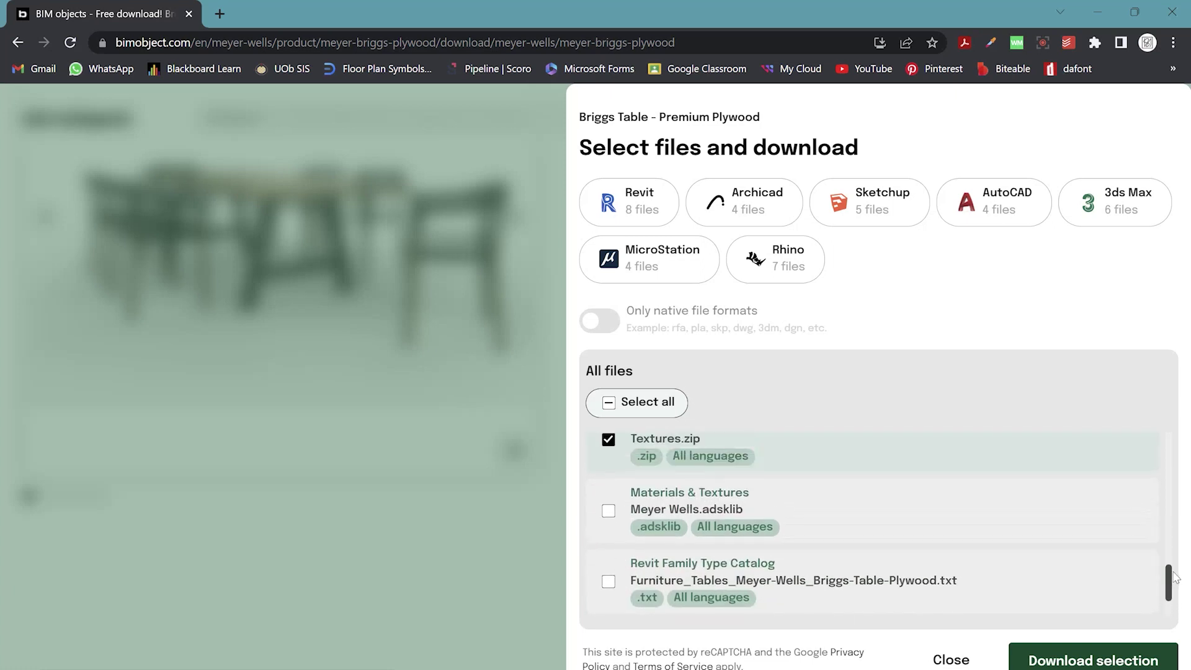
left_click(607, 496)
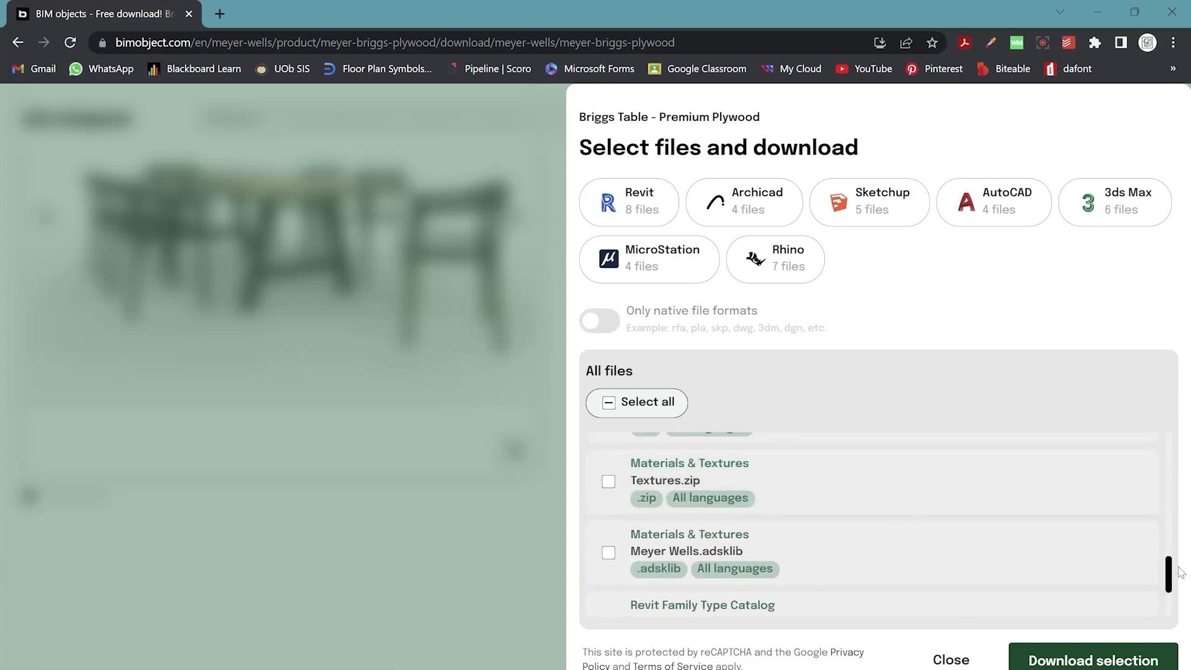
scroll(1180, 571, "down", 2)
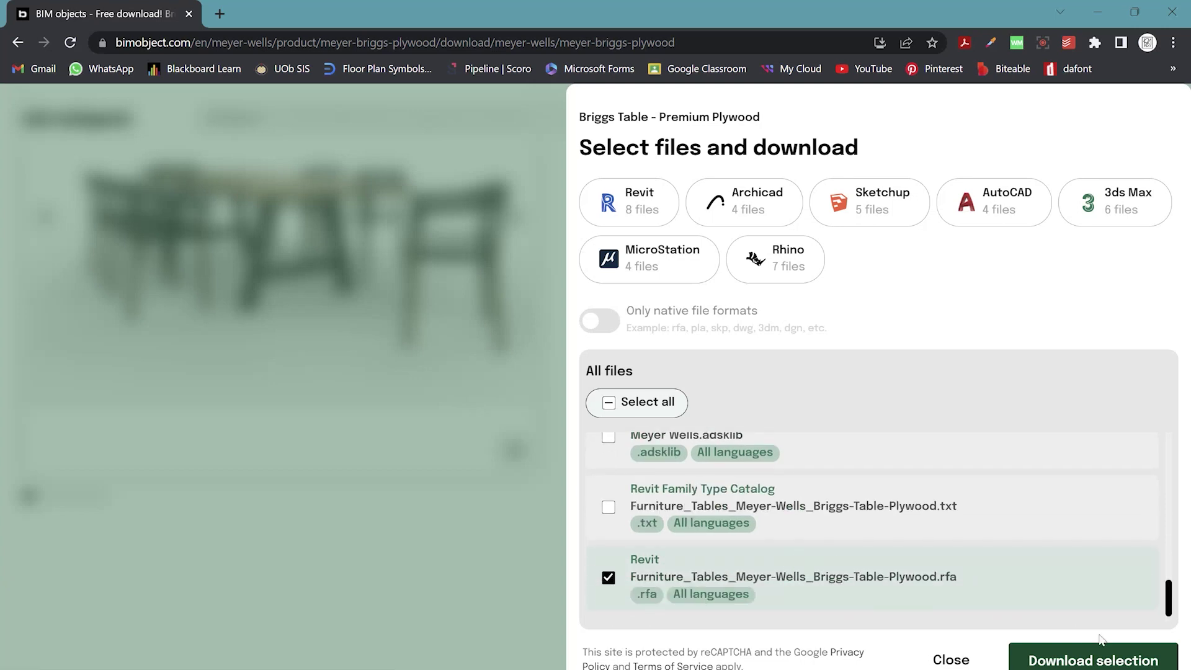
left_click(1144, 660)
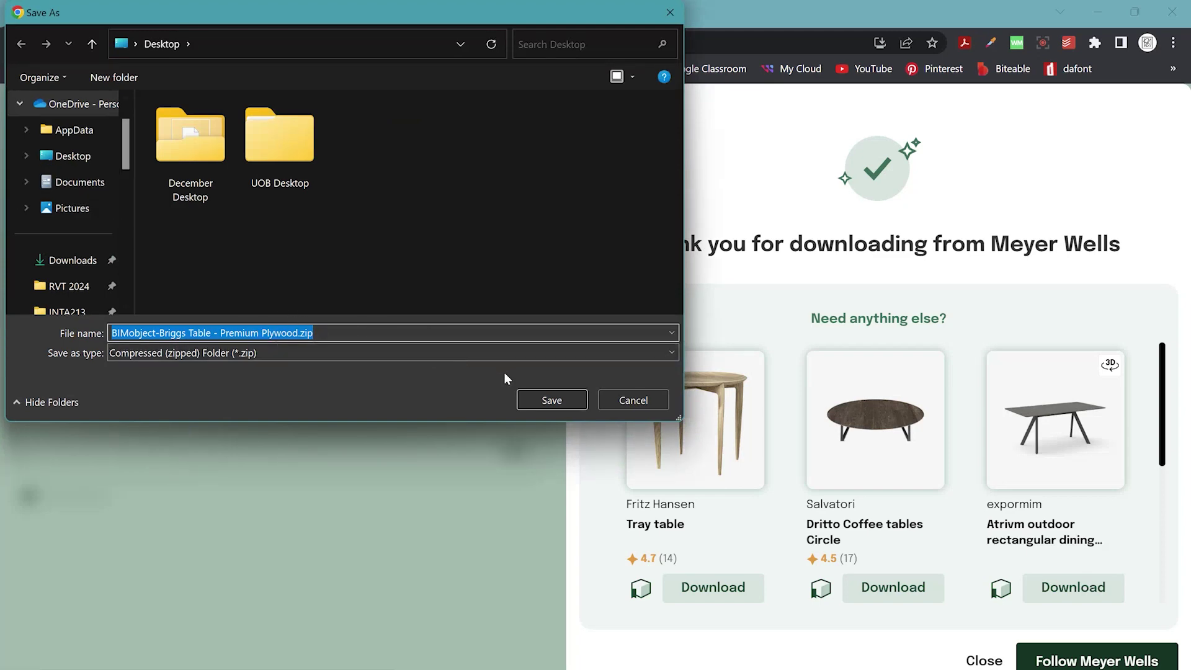
- Save the Briggs Table zip to the Desktop and show it in its folder
left_click(538, 396)
left_click(1095, 42)
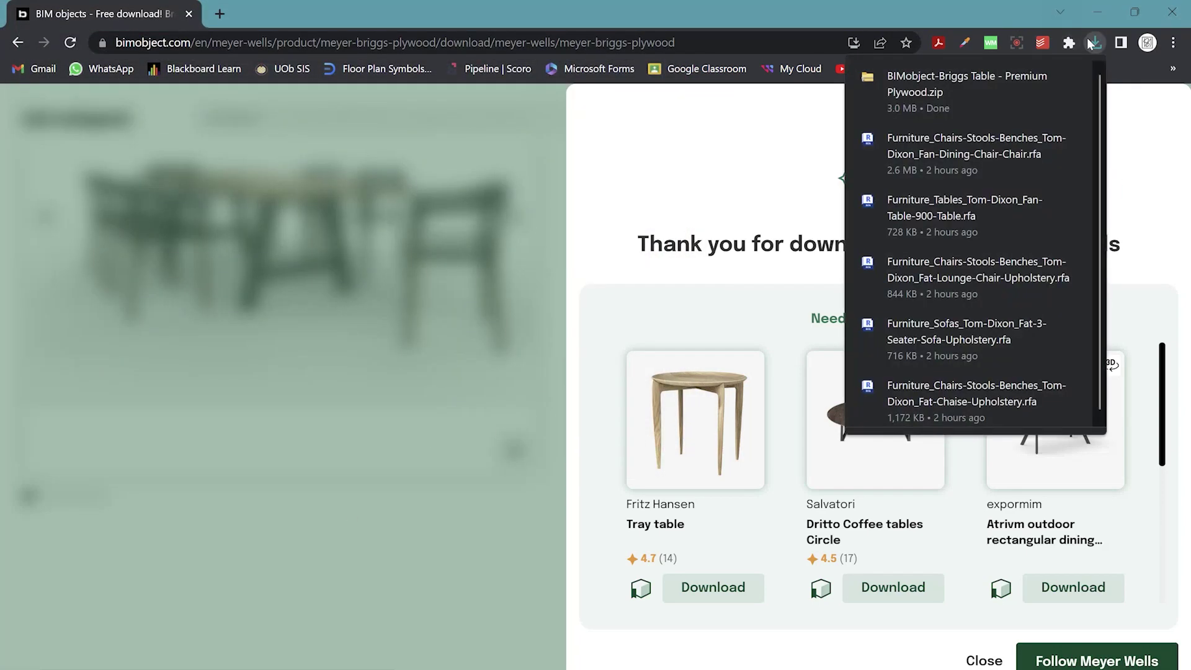
left_click(1094, 44)
left_click(1094, 43)
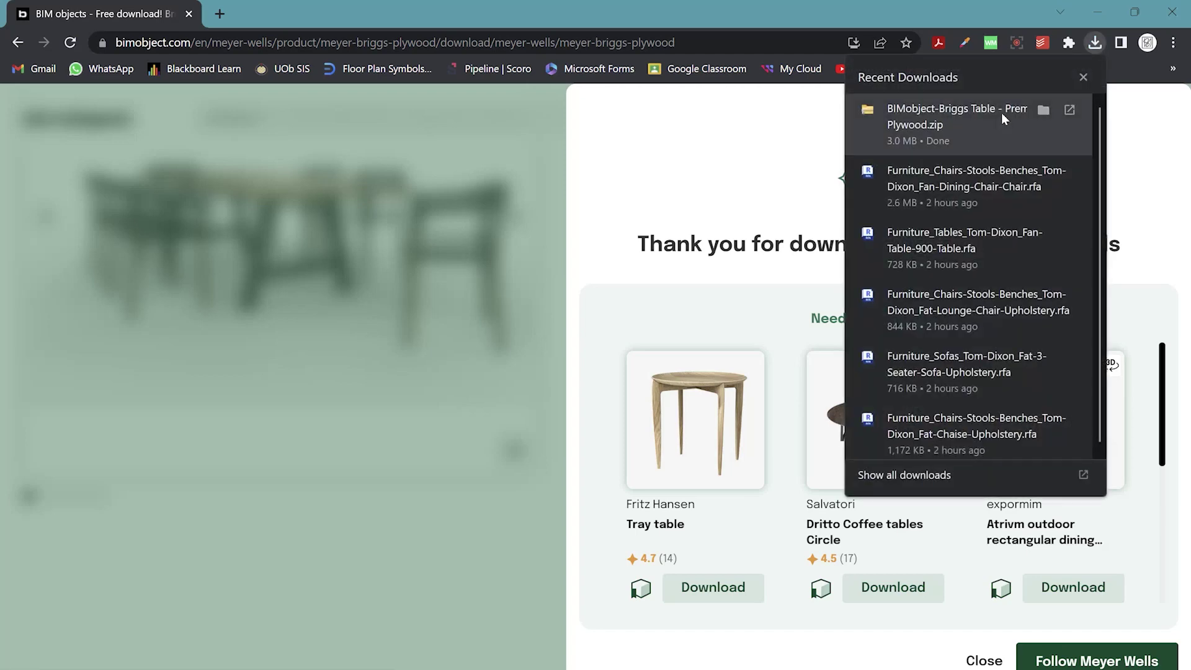
left_click(1041, 111)
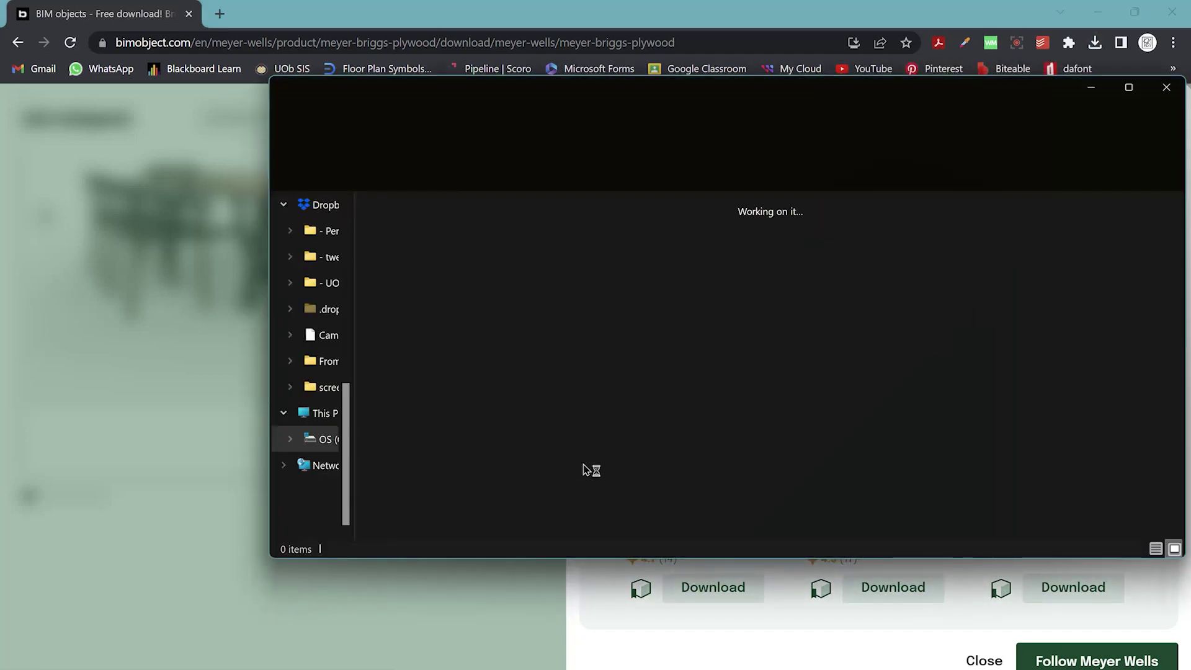
left_click(714, 310)
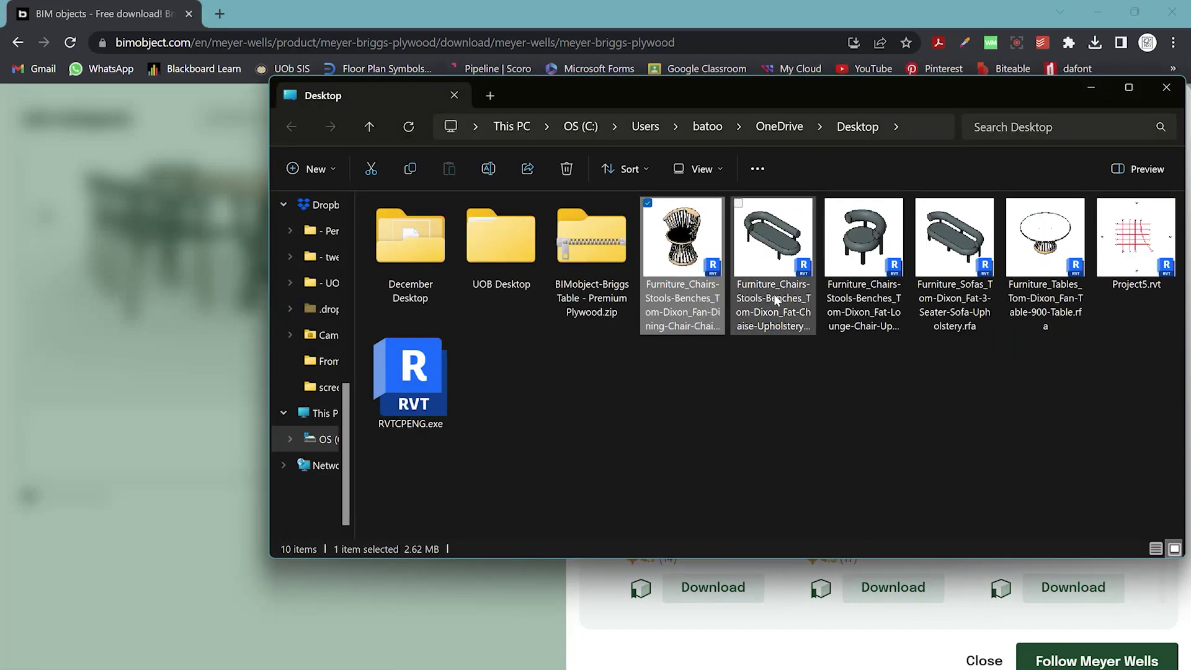
left_click(778, 301)
left_click(834, 291)
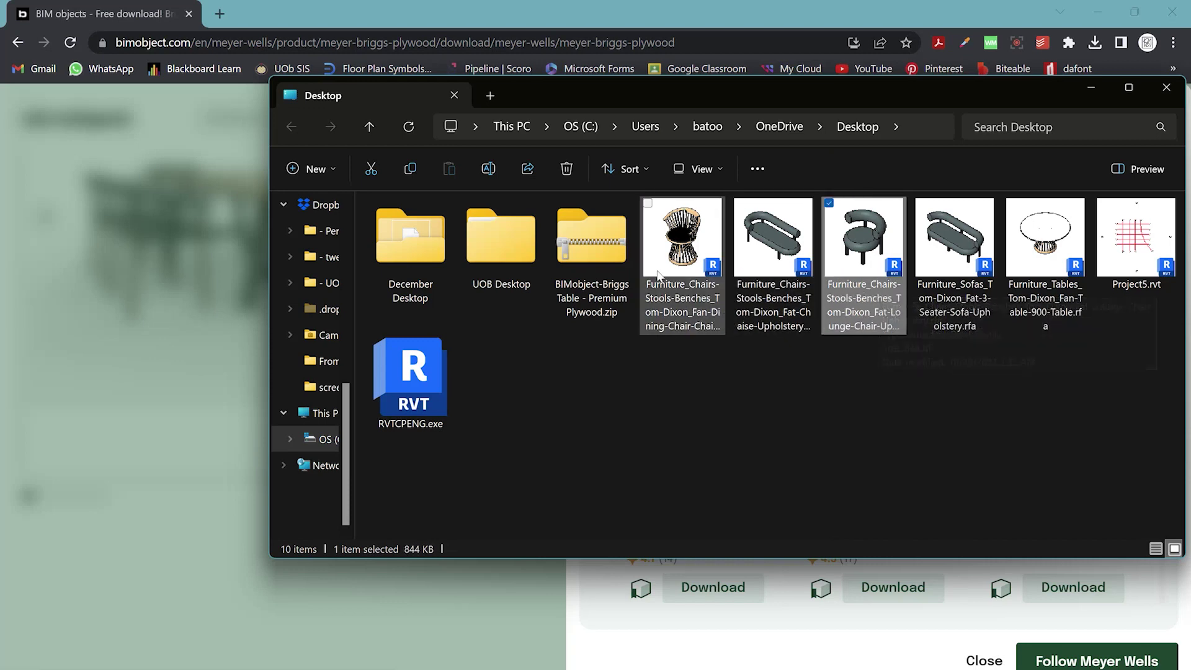
- Extract the Briggs Table zip and open the extracted folder to its Revit family file
left_click(617, 255)
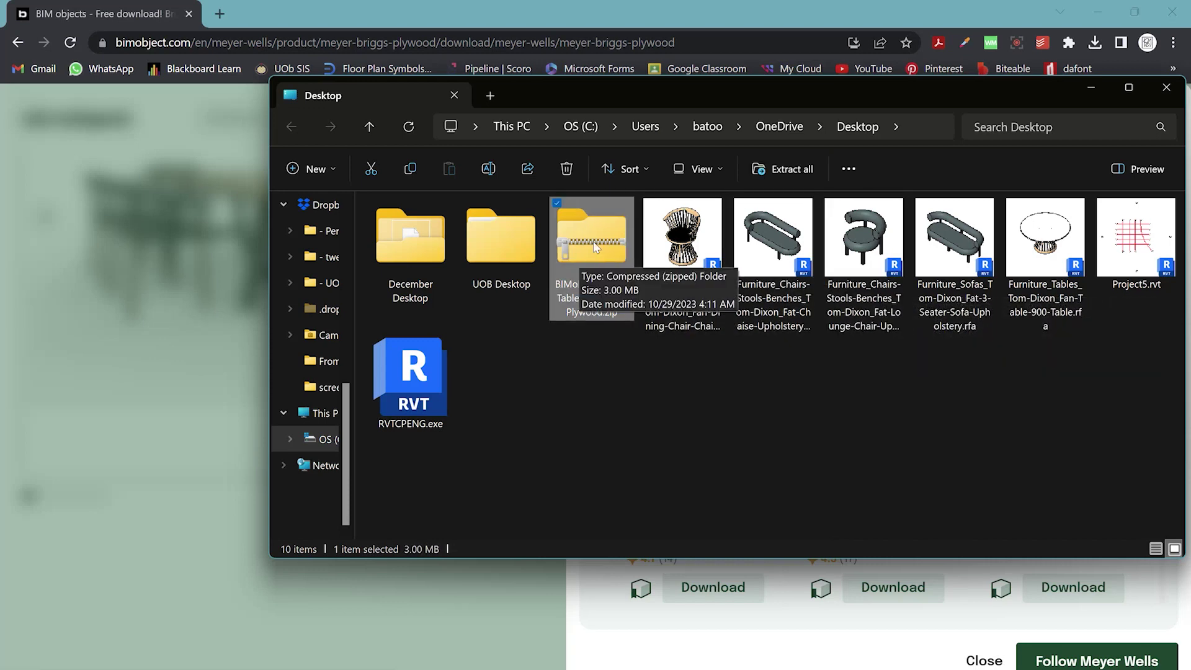
right_click(597, 237)
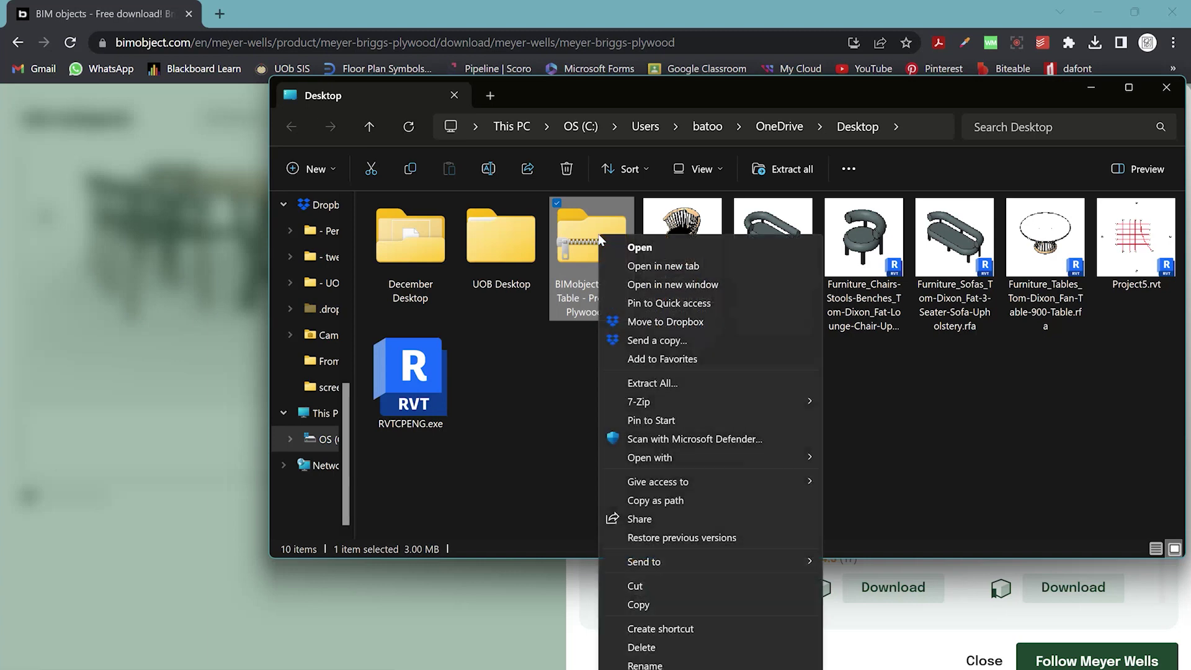
left_click(655, 380)
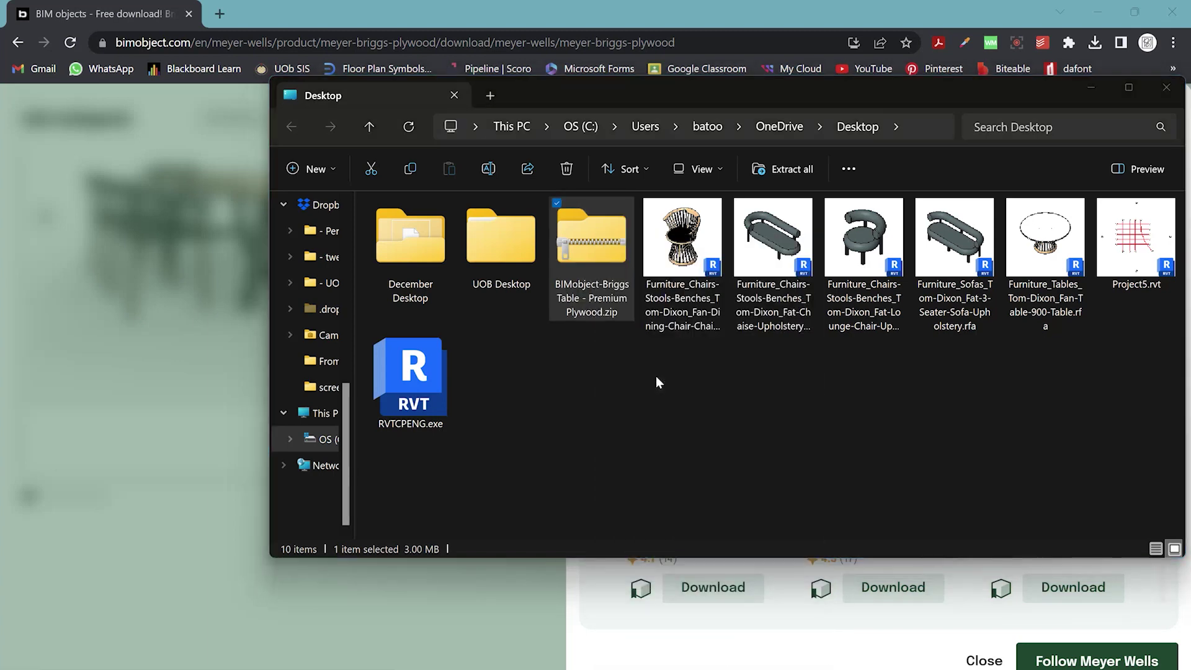
left_click(741, 532)
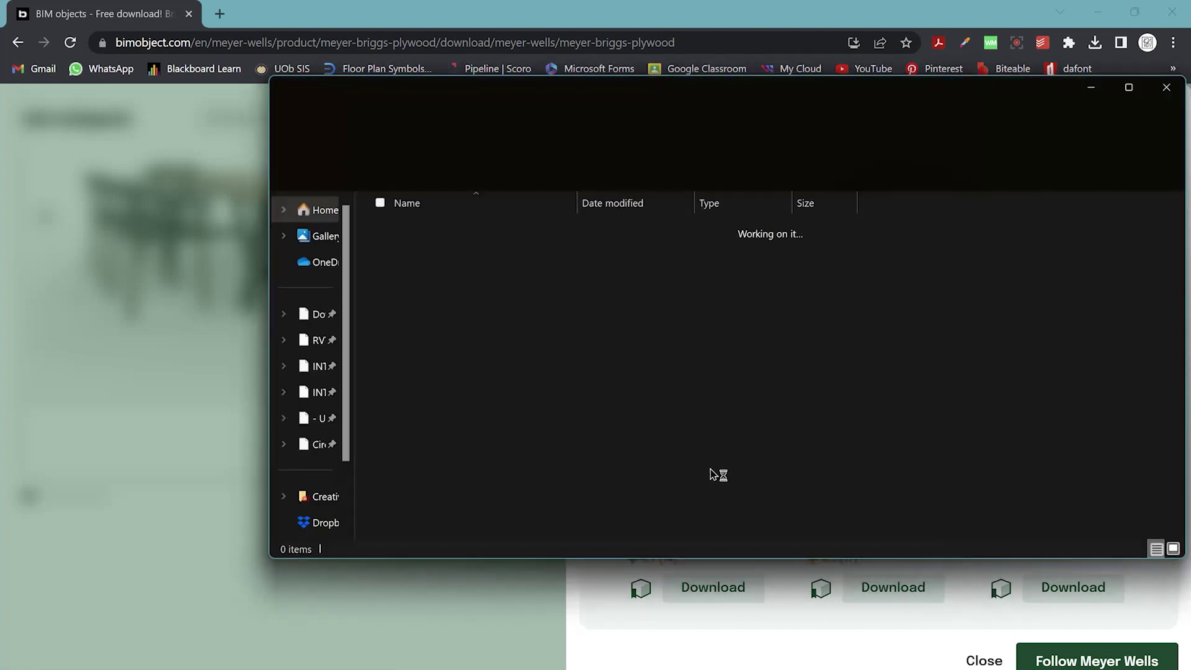
double_click(513, 237)
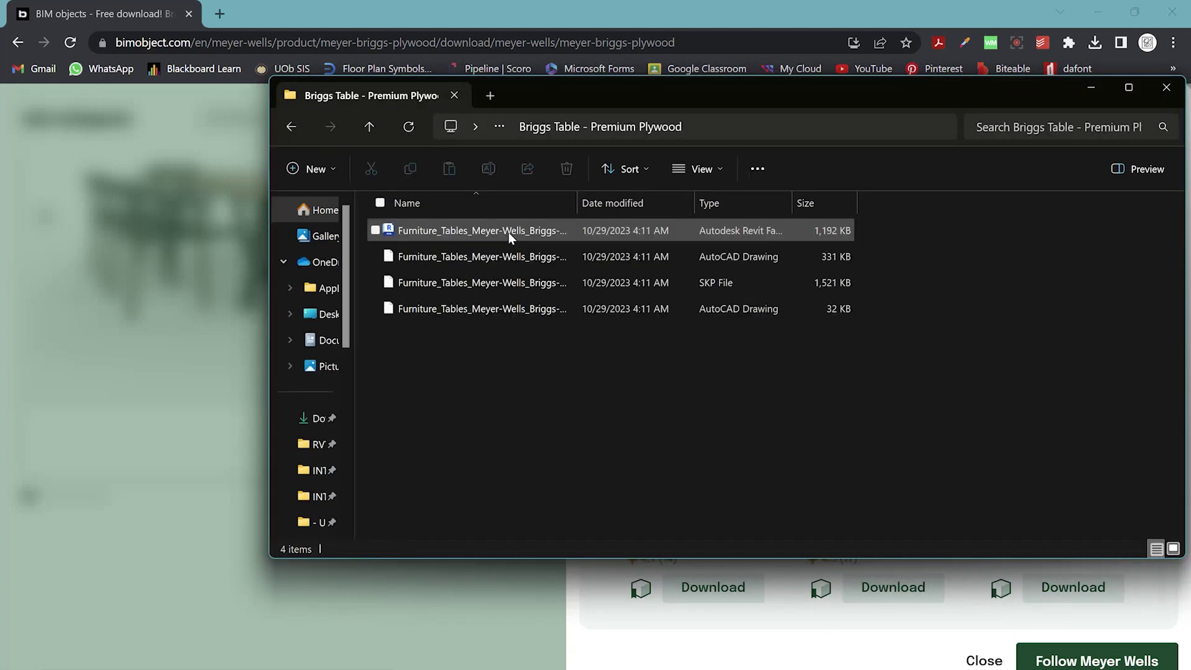
left_click(509, 234)
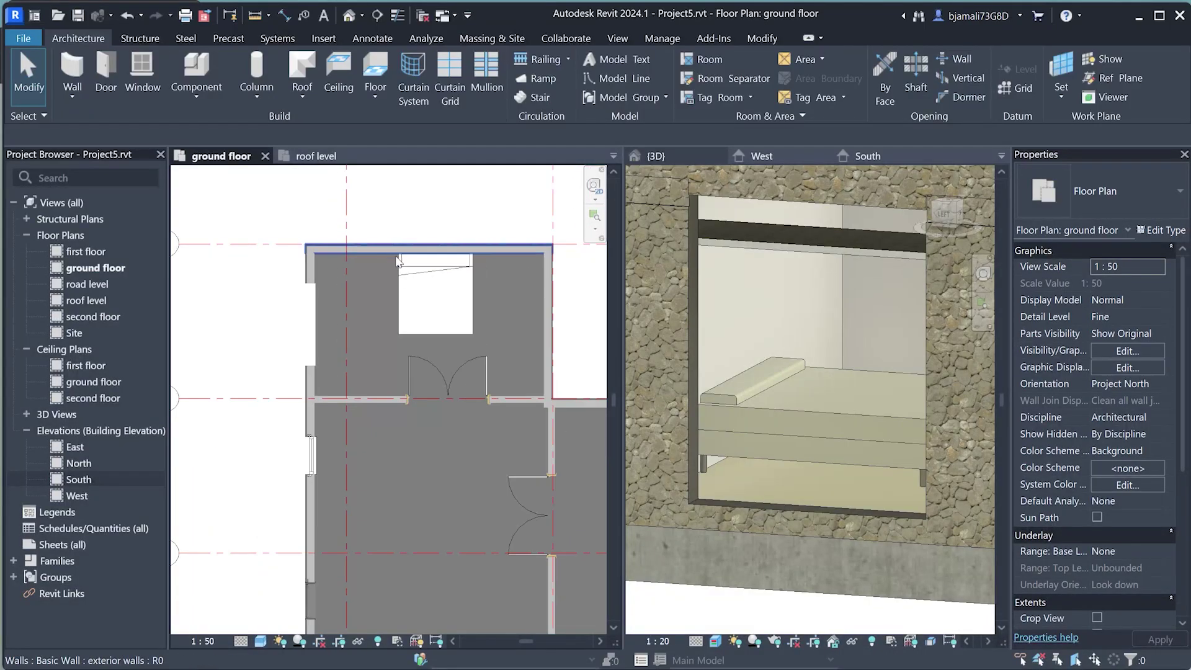
- Start placing a Component from the Architecture Component menu
scroll(397, 260, "down", 1)
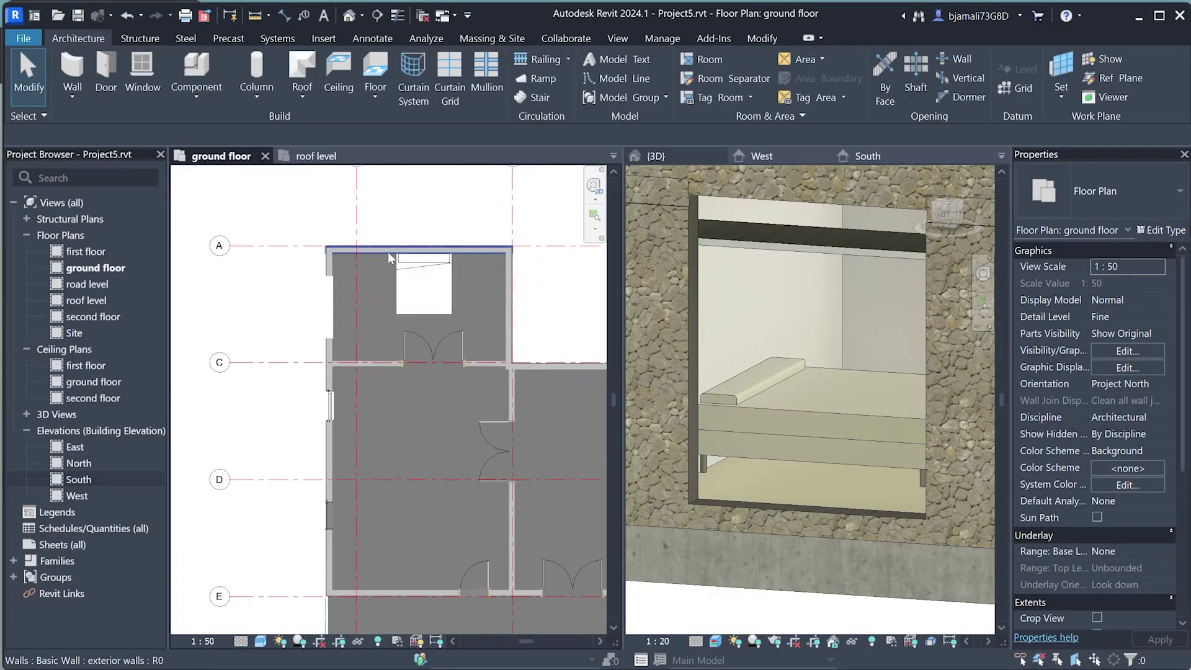
scroll(389, 252, "down", 1)
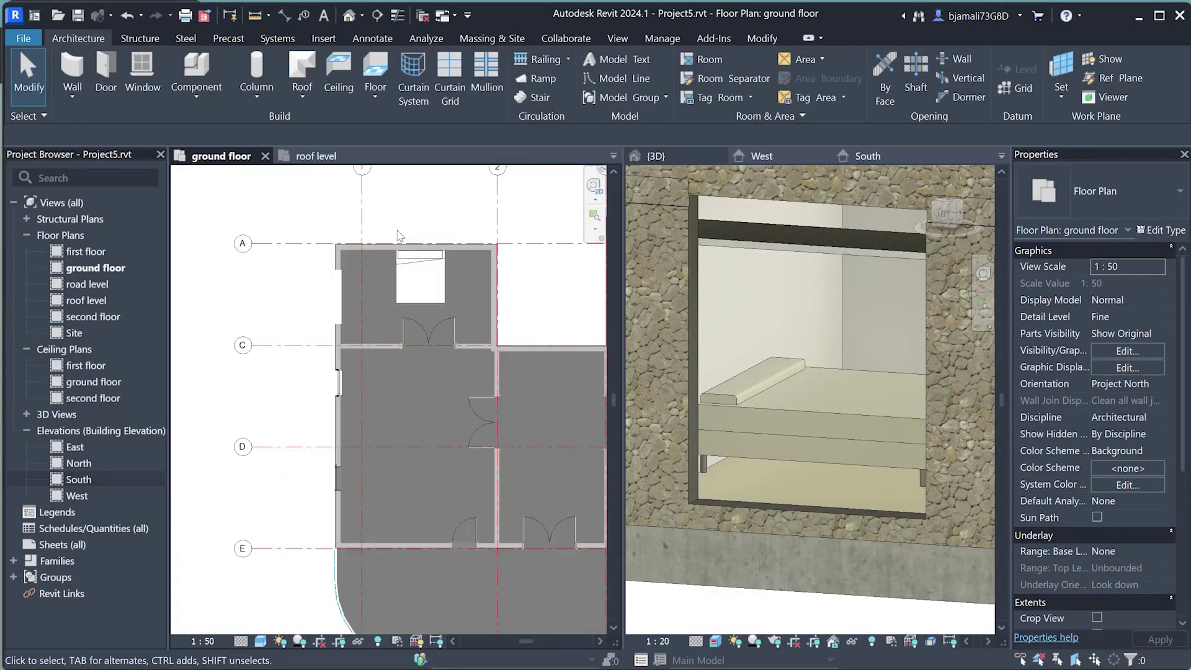
left_click(185, 91)
left_click(198, 127)
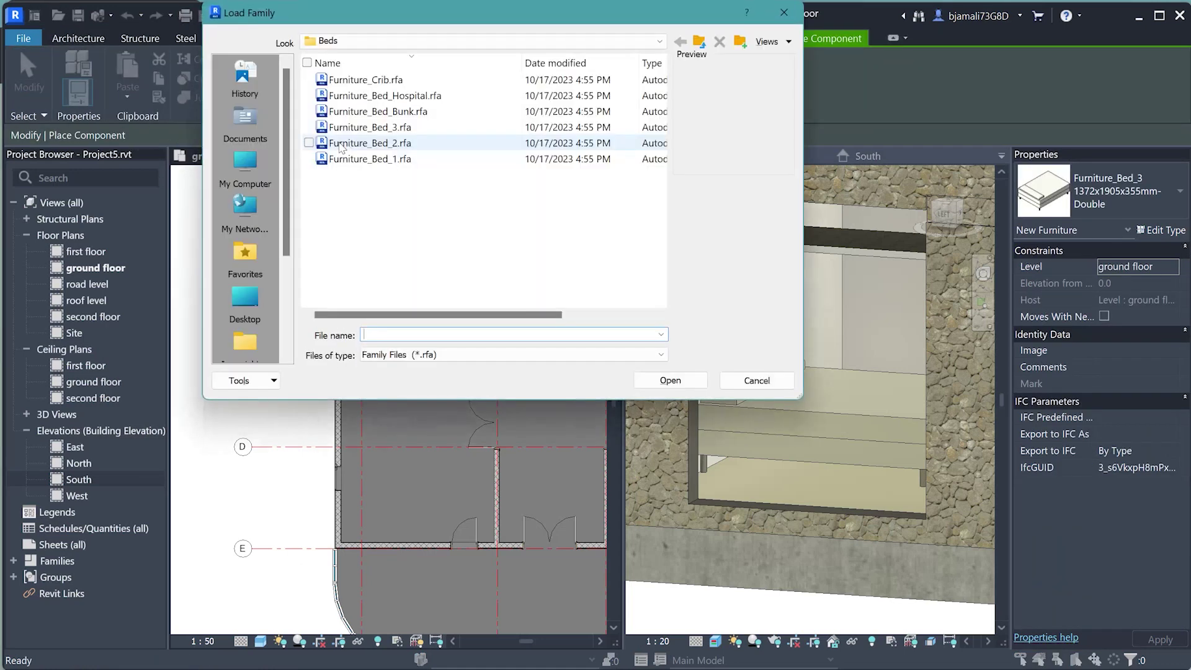
- Load the five Furniture_ .rfa families from the Desktop into the project
left_click(245, 299)
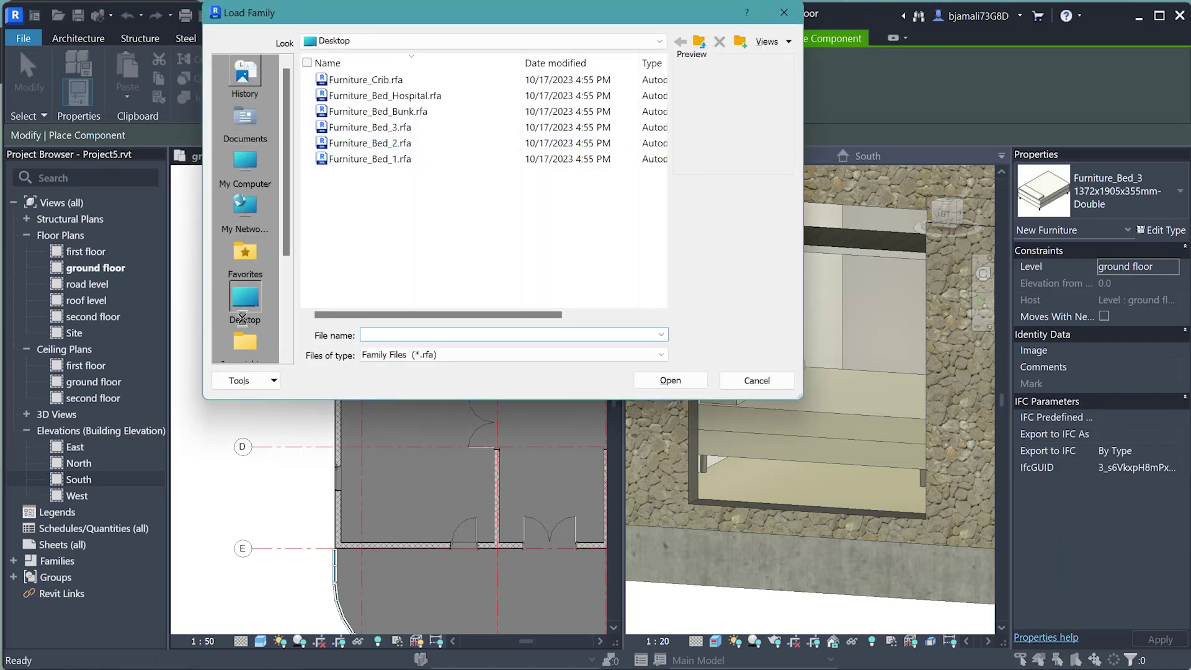
left_click(364, 143)
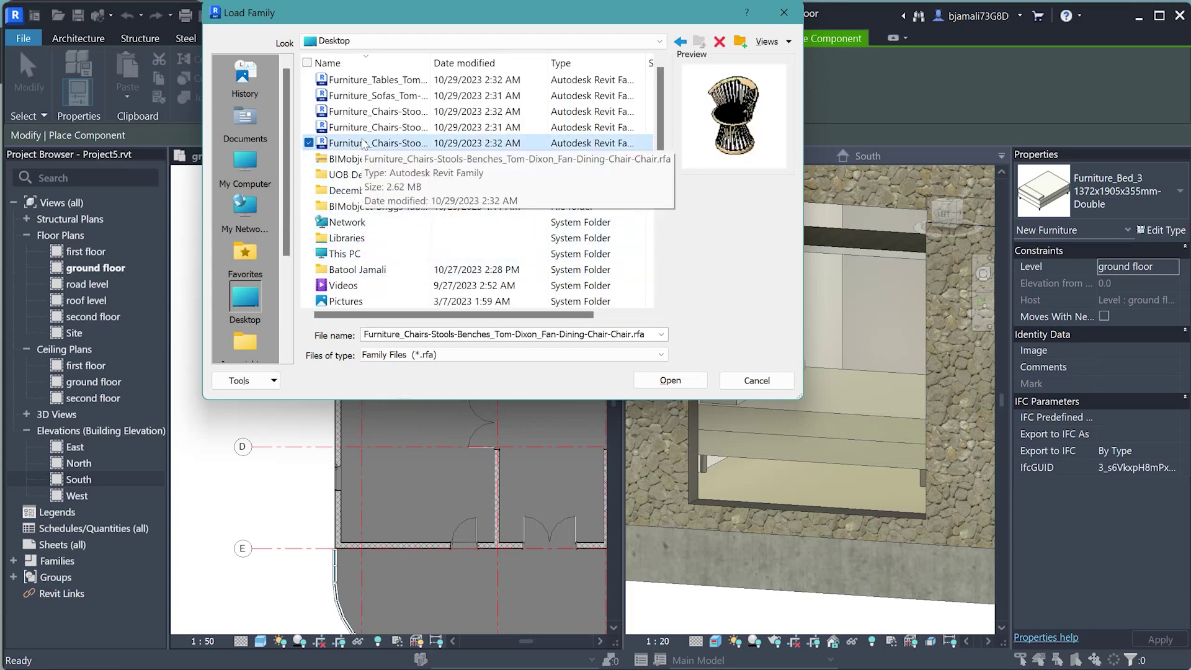
left_click(374, 111)
left_click(374, 96)
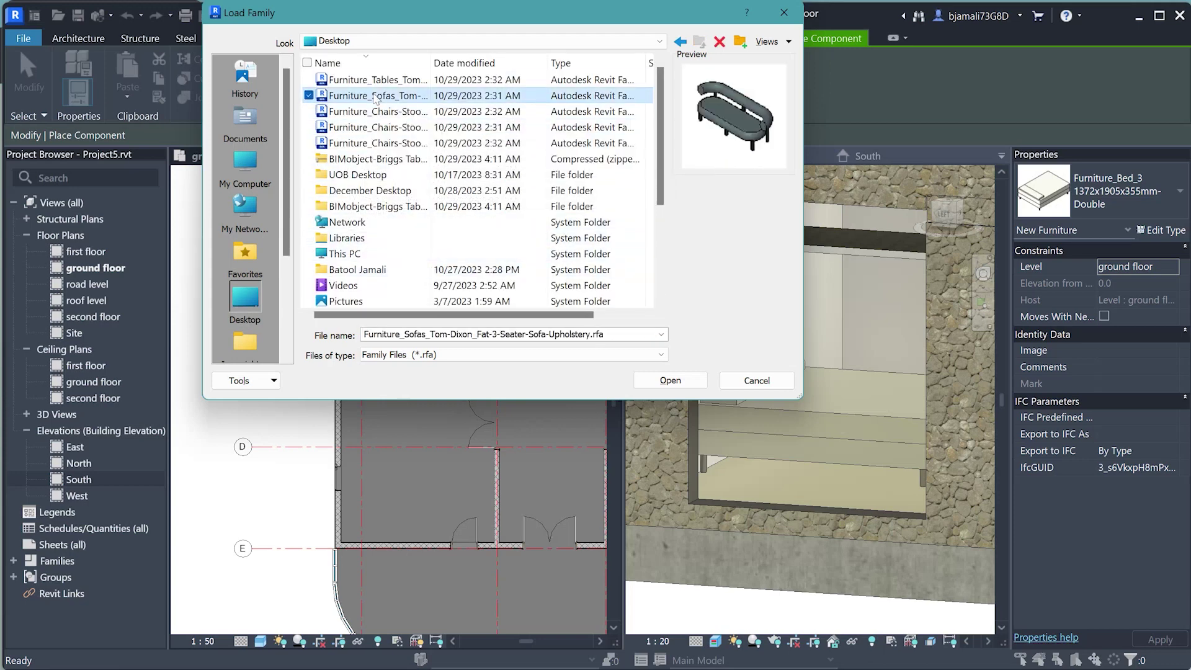
left_click(371, 144, "shift")
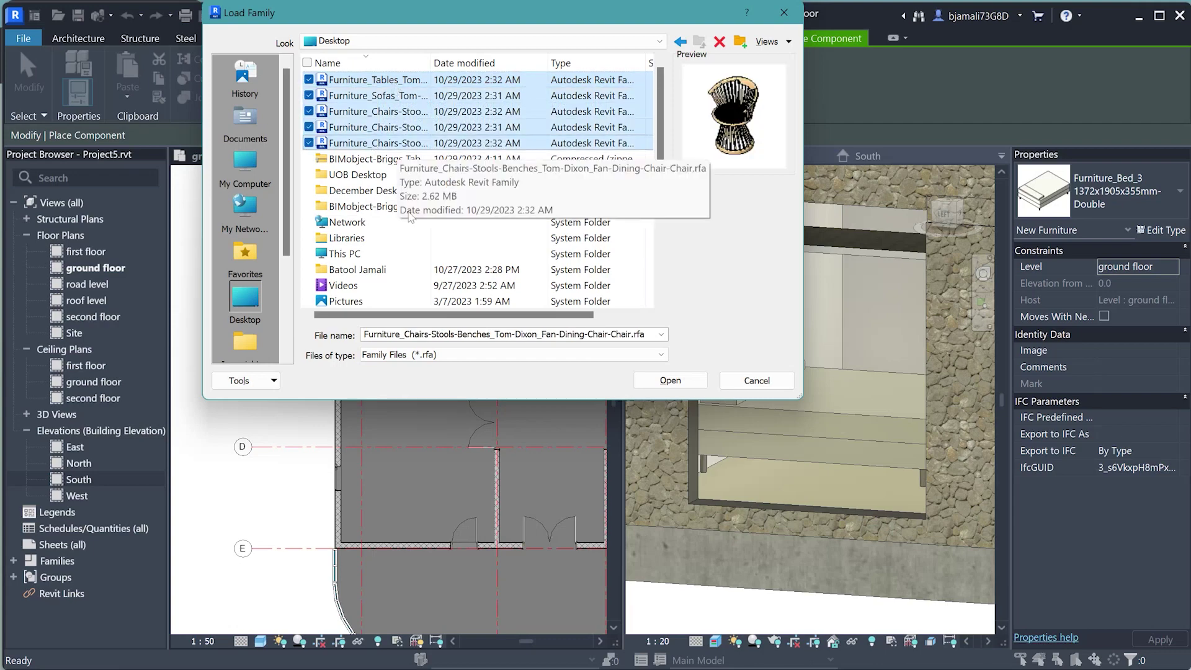
left_click(673, 378)
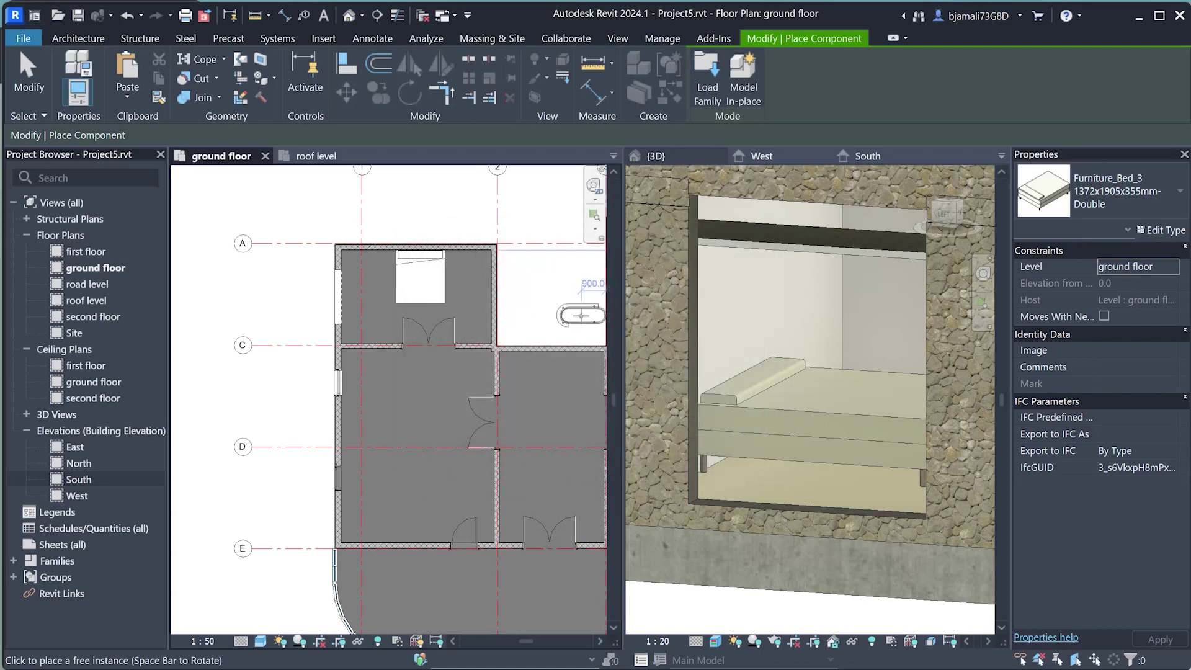
- Place the Tom Dixon Fat Chaise and the Fat Lounge Chair in the ground-floor room
left_click(1103, 197)
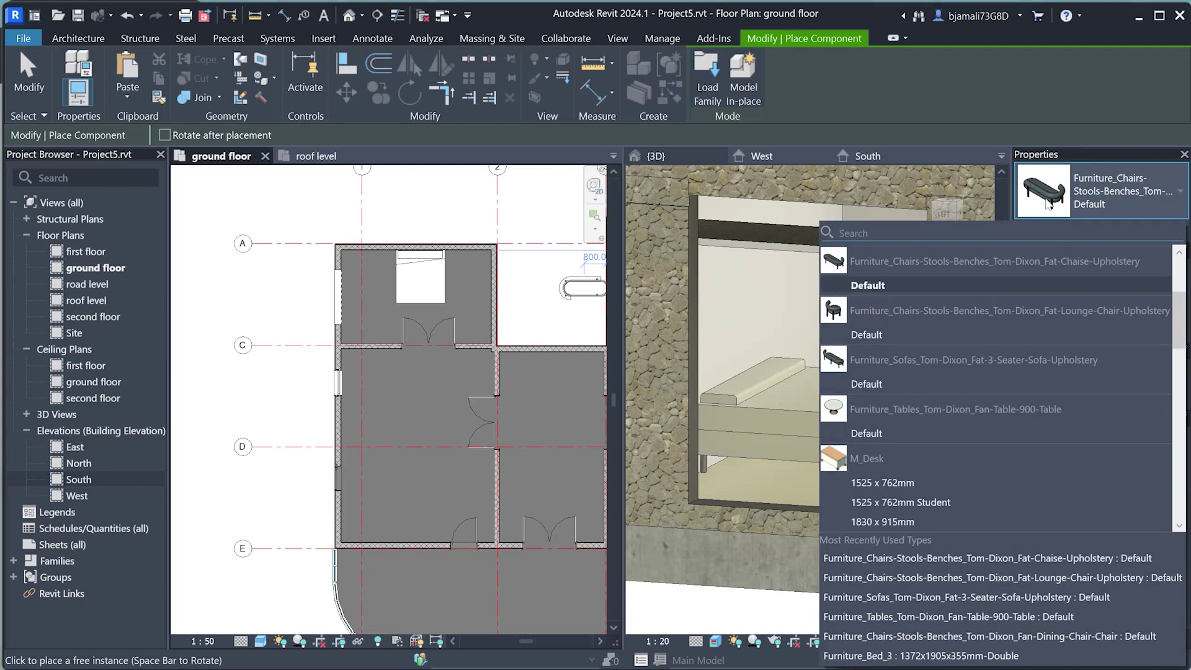
left_click(430, 385)
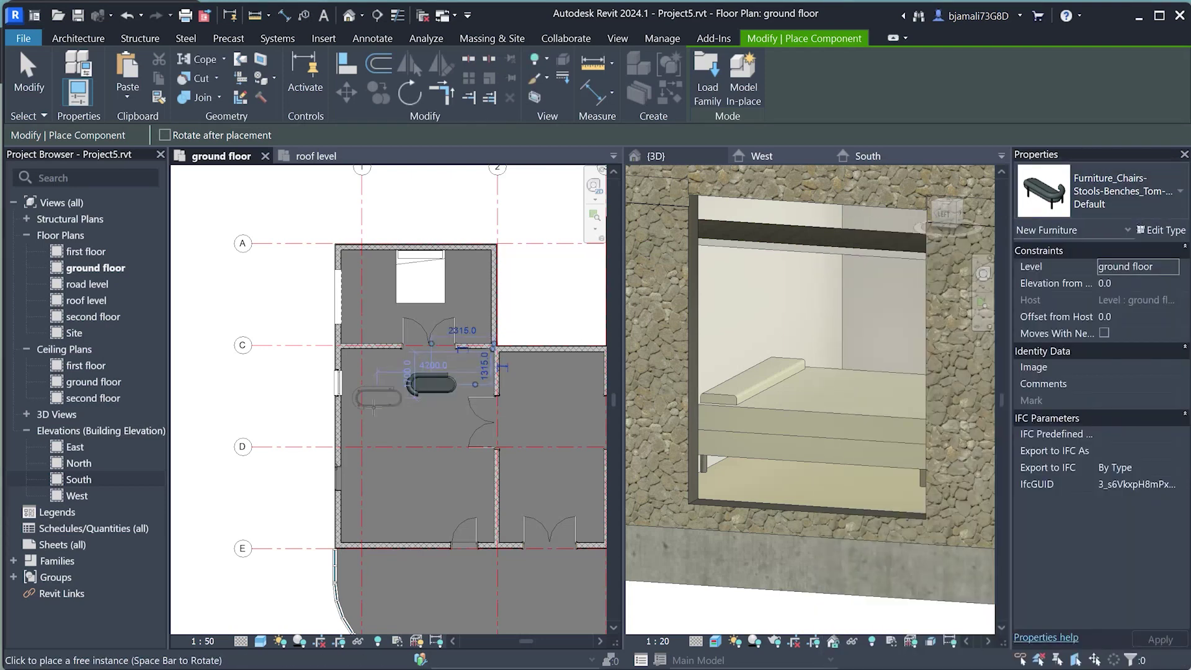
scroll(427, 415, "up", 1)
scroll(427, 415, "up", 1)
left_click(1154, 207)
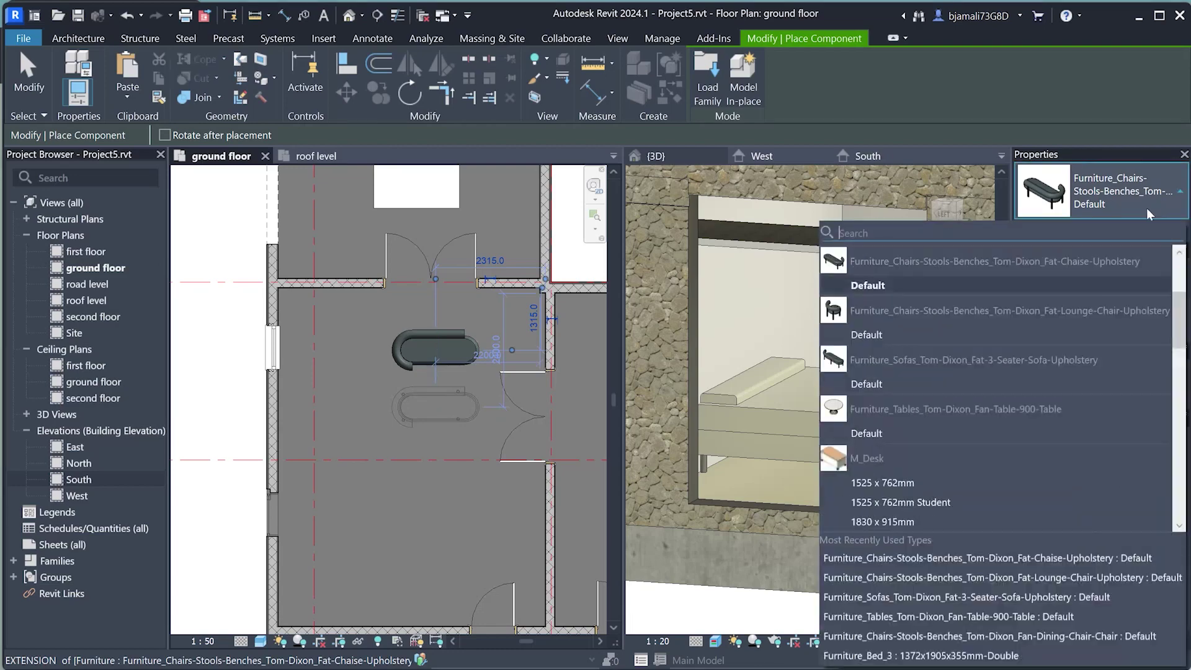
left_click(874, 334)
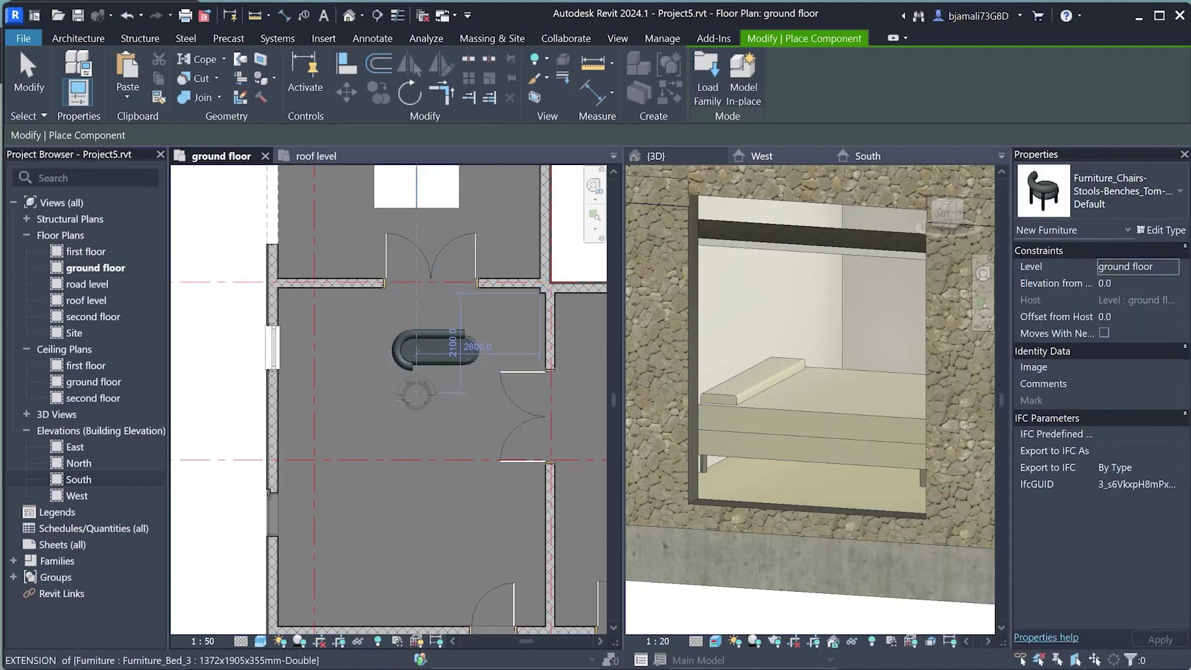
left_click(364, 407)
- Place the Tom Dixon Fat 3-Seater Sofa below the chaise
left_click(1122, 208)
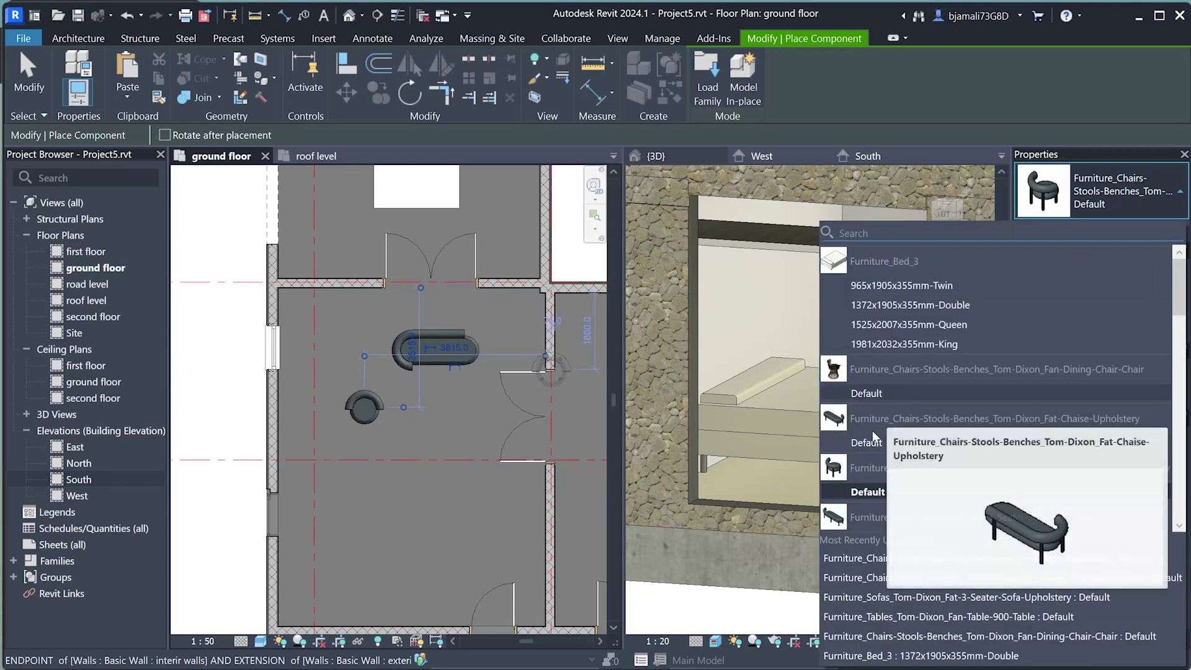
scroll(877, 496, "down", 3)
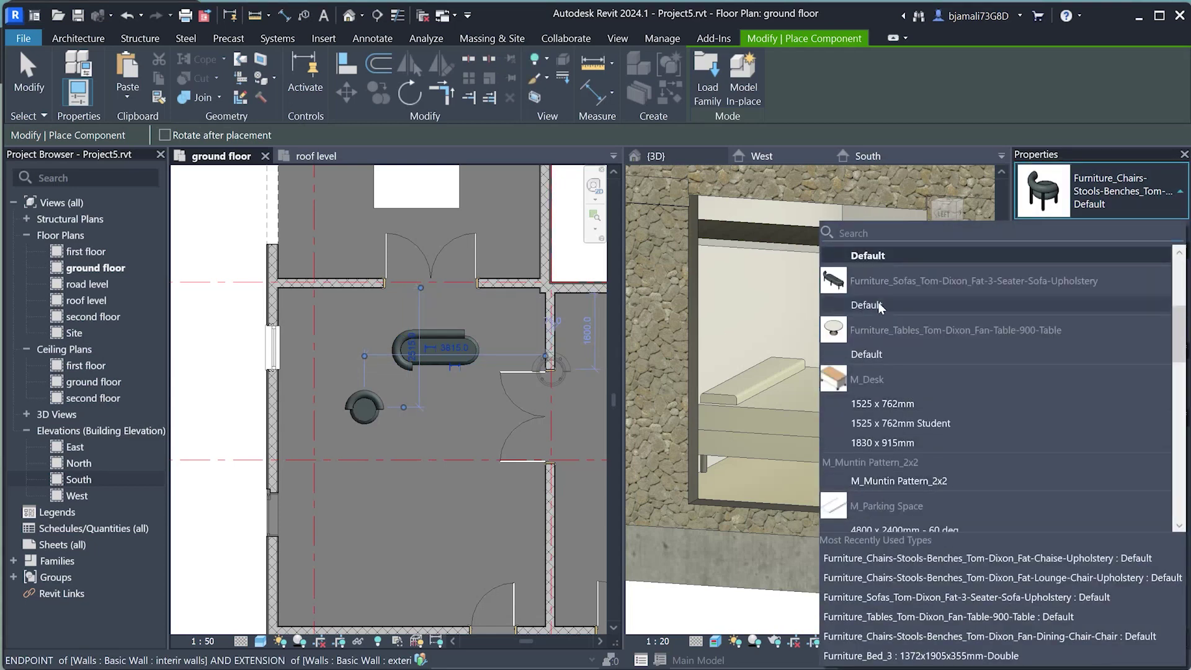
left_click(878, 305)
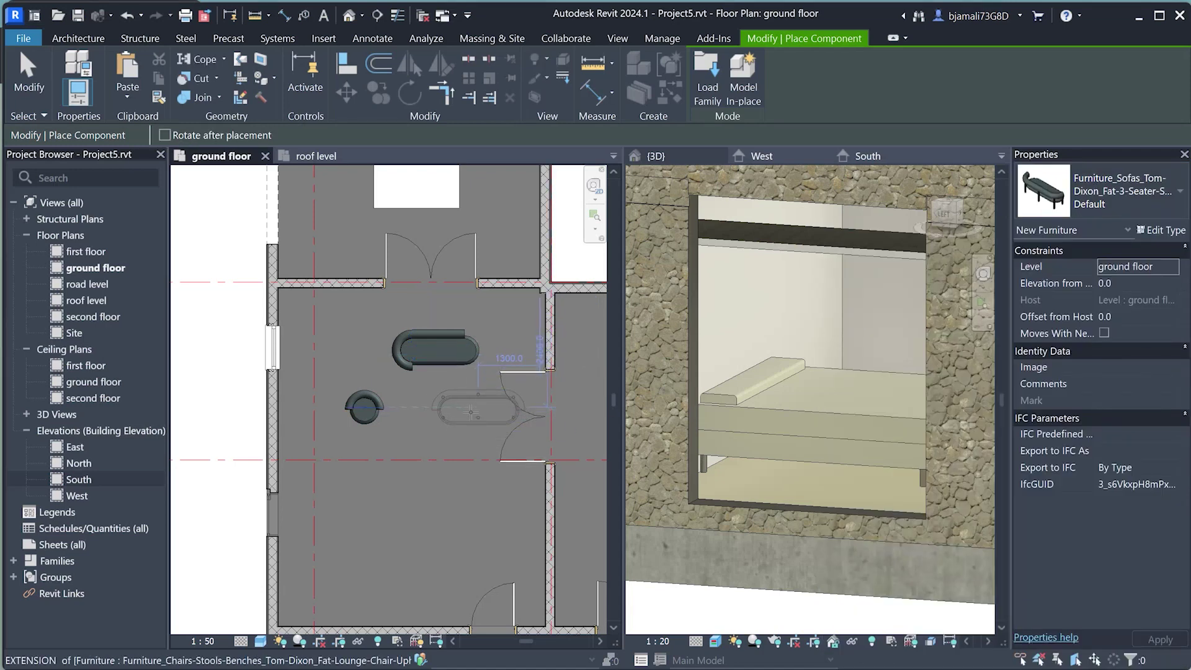
left_click(465, 405)
scroll(454, 396, "up", 2)
scroll(452, 399, "up", 1)
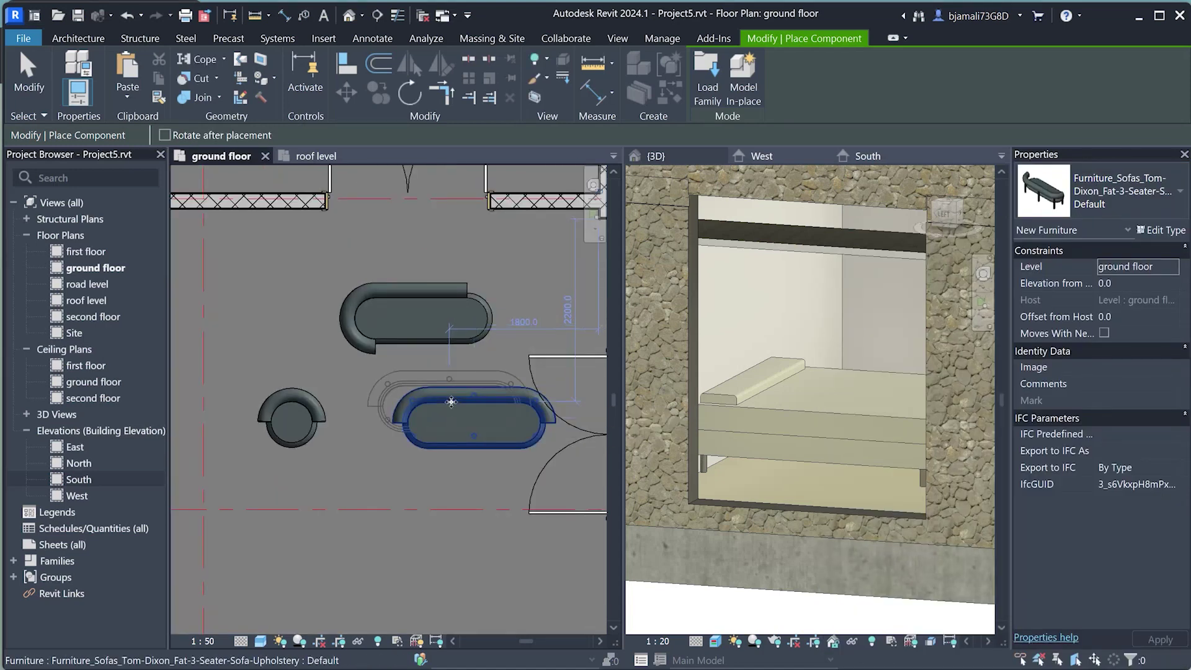
key("Escape")
key("Escape")
left_click(464, 393)
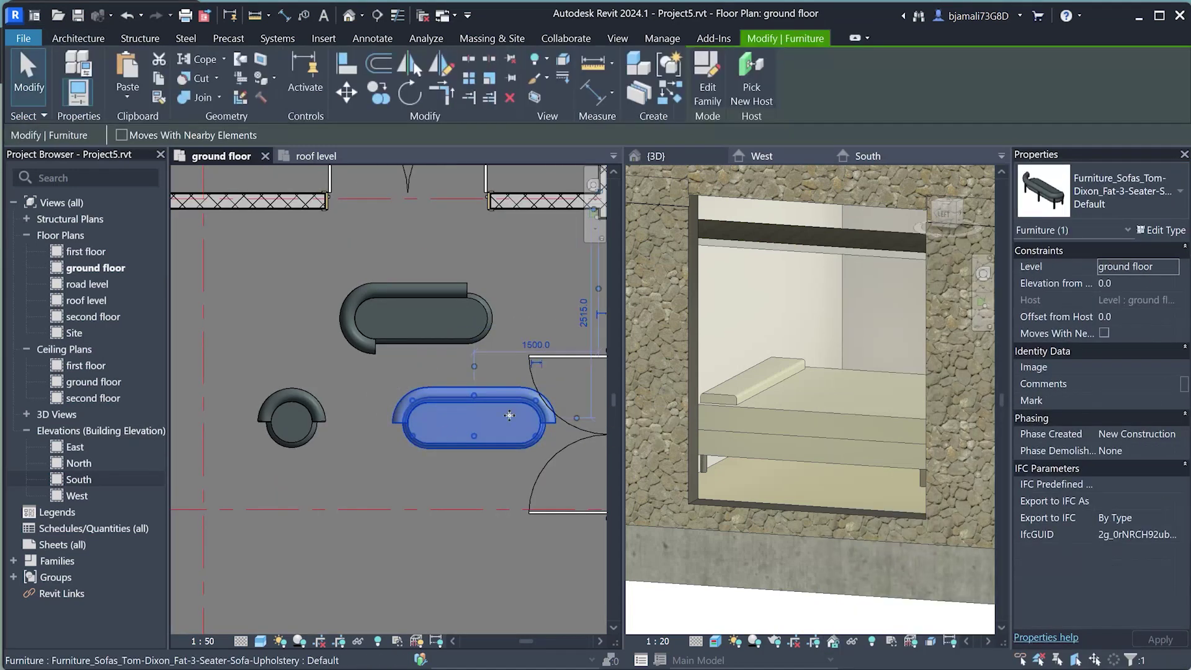
left_click(1161, 230)
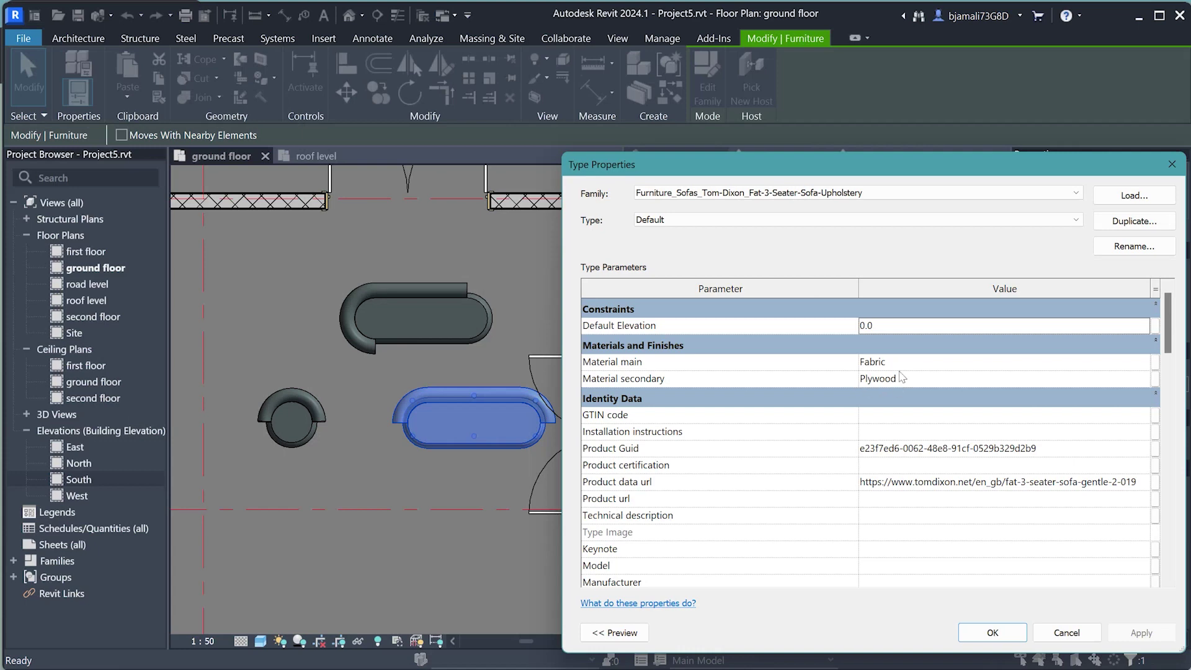
scroll(806, 401, "down", 3)
scroll(806, 409, "down", 5)
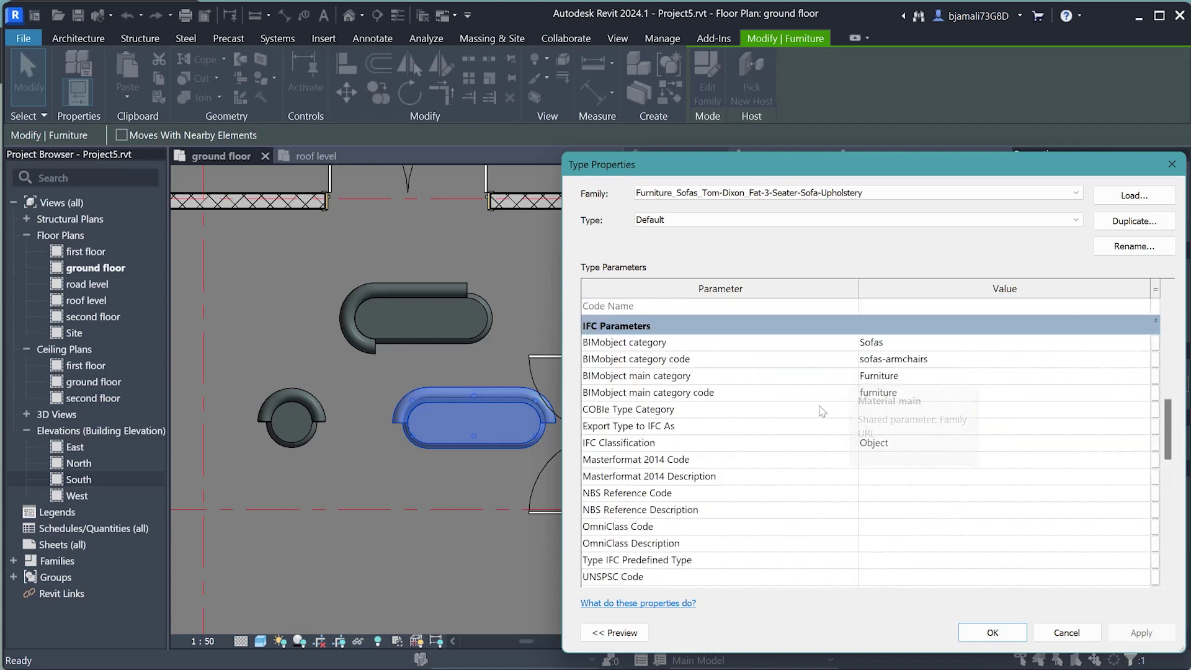
scroll(807, 486, "down", 3)
scroll(807, 488, "up", 5)
scroll(830, 513, "down", 1)
scroll(830, 514, "down", 5)
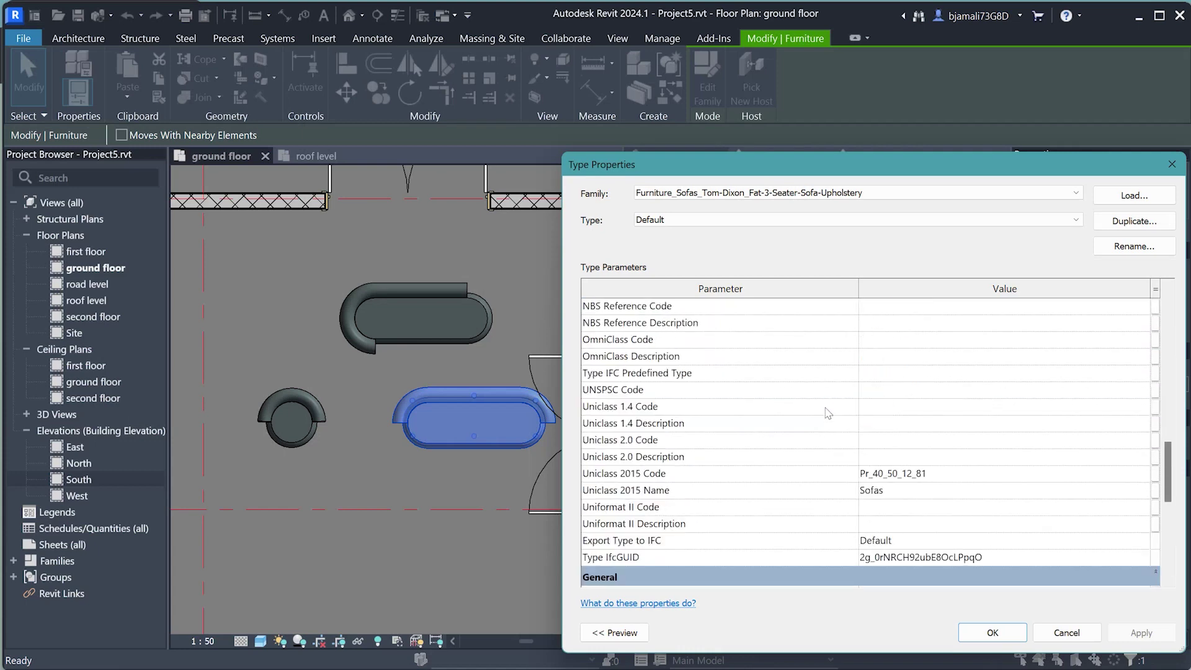
scroll(826, 384, "up", 10)
scroll(826, 385, "up", 5)
scroll(824, 371, "up", 1)
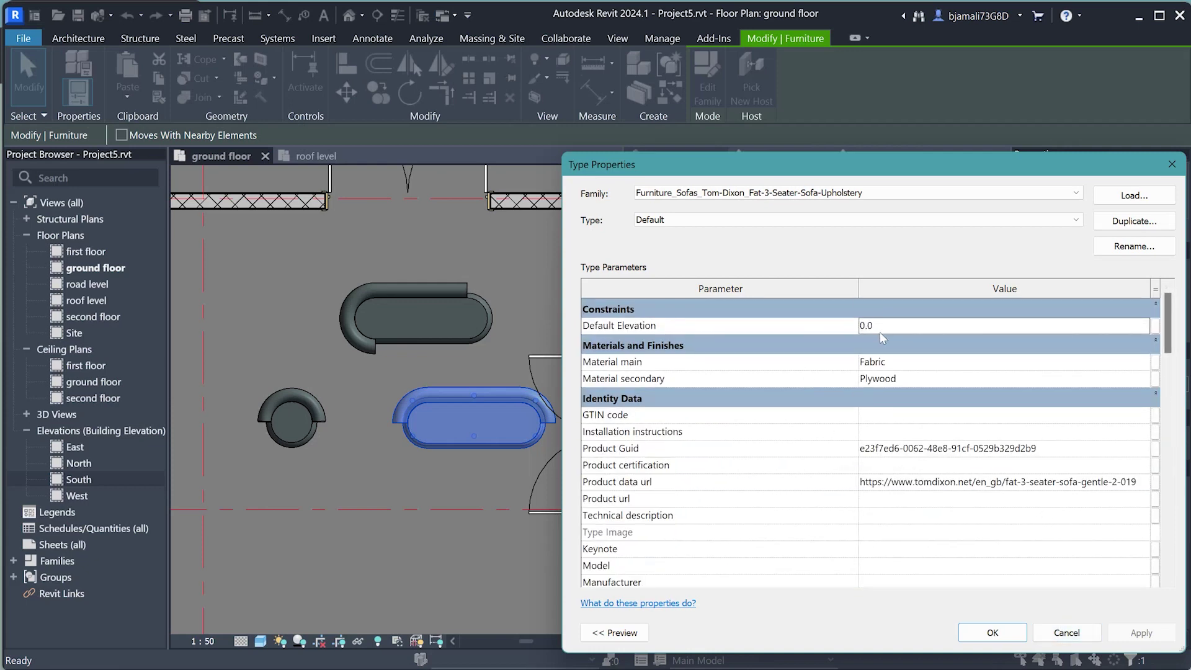
left_click(1066, 632)
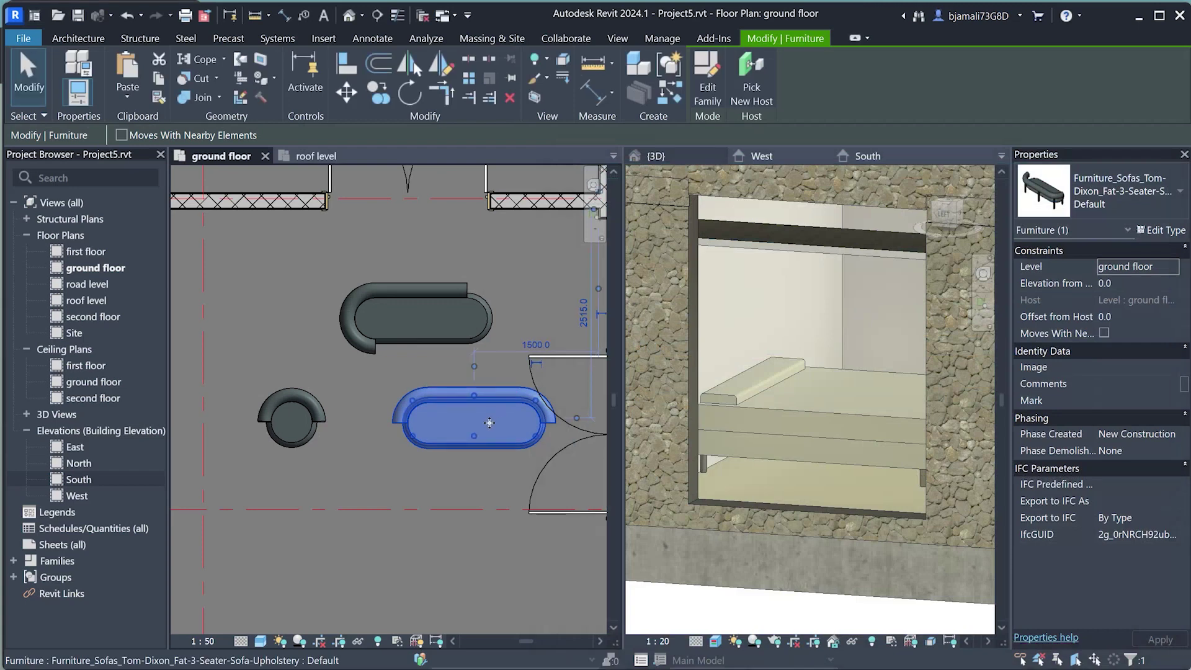
- Rotate the sofa to face the other way and turn the lounge chair 90 degrees
scroll(397, 289, "down", 1)
left_click(411, 94)
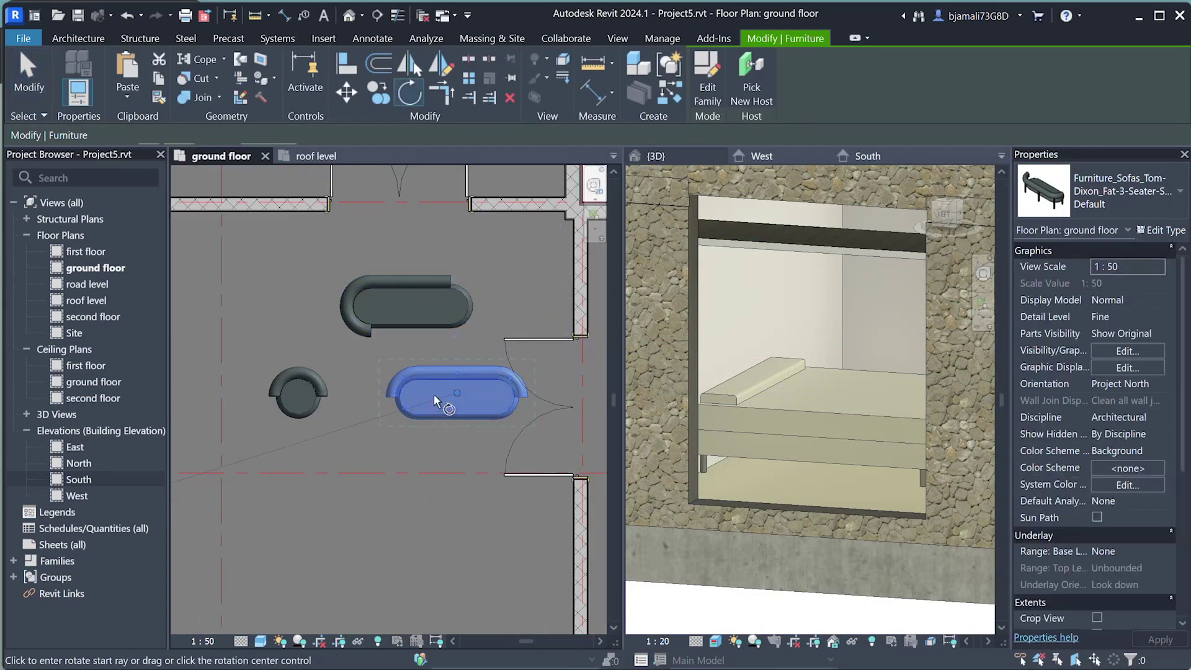
left_click(282, 392)
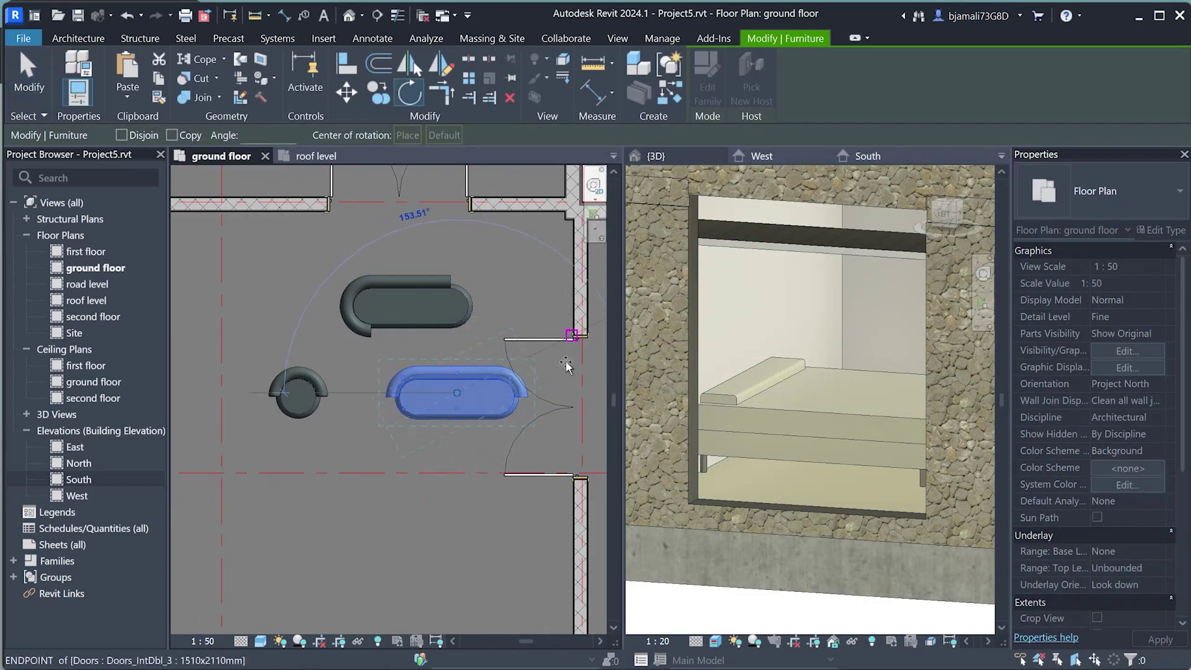
scroll(560, 400, "up", 1)
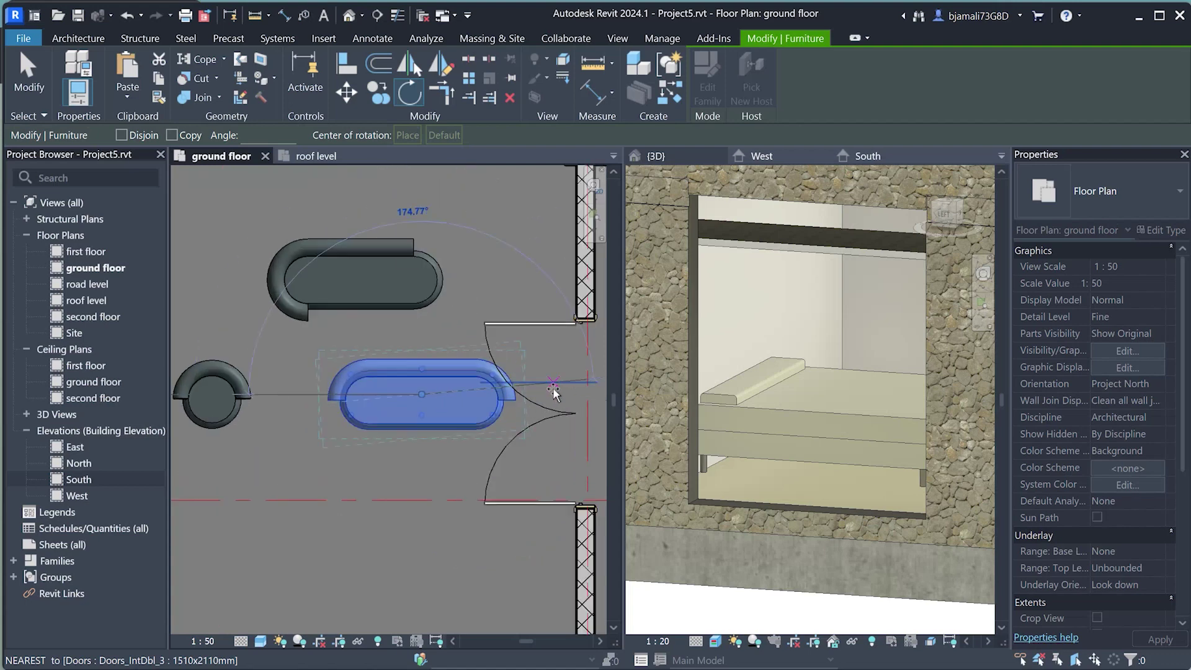
left_click(552, 392)
left_click(218, 387)
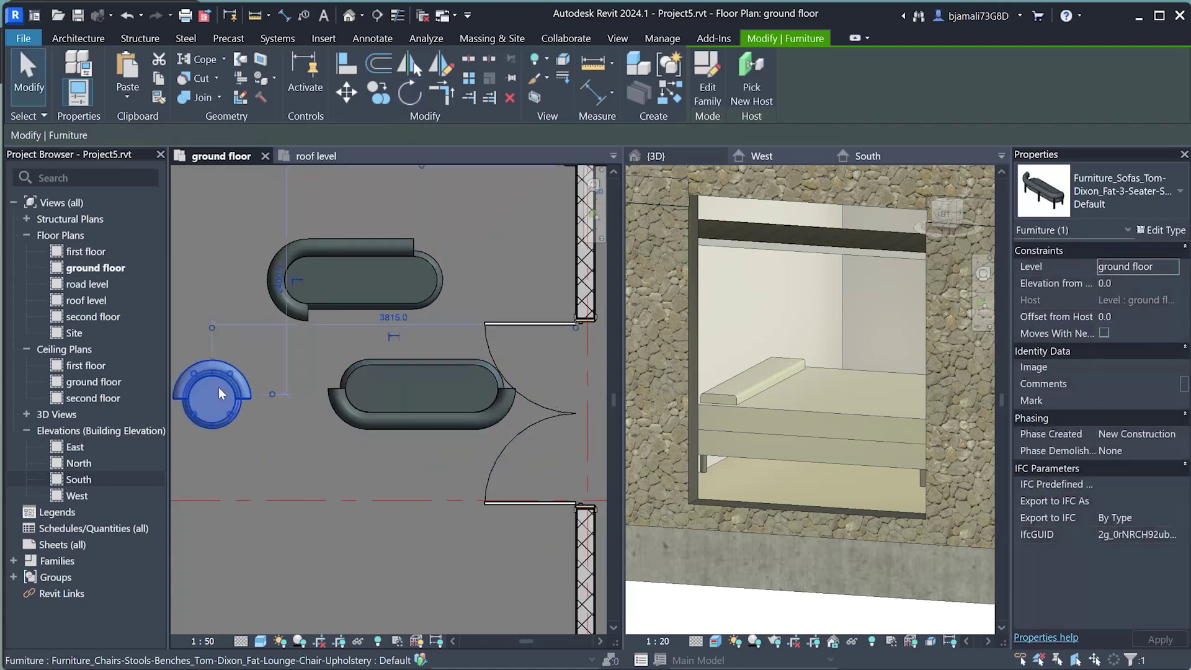
key("r")
key("o")
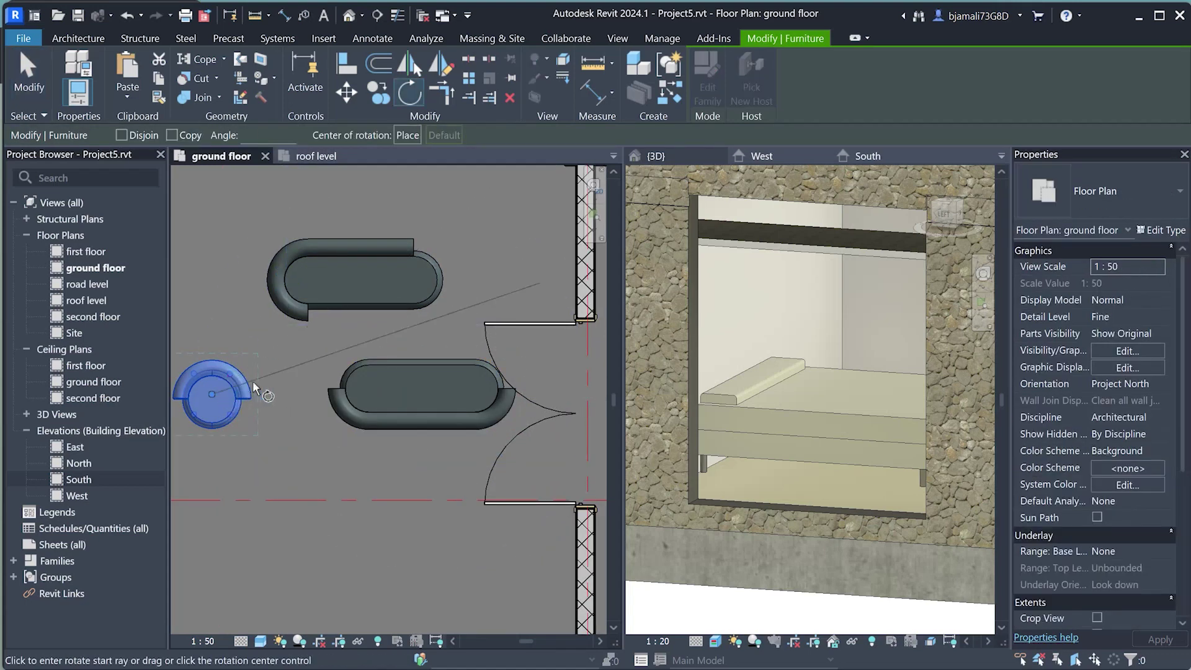
left_click(276, 393)
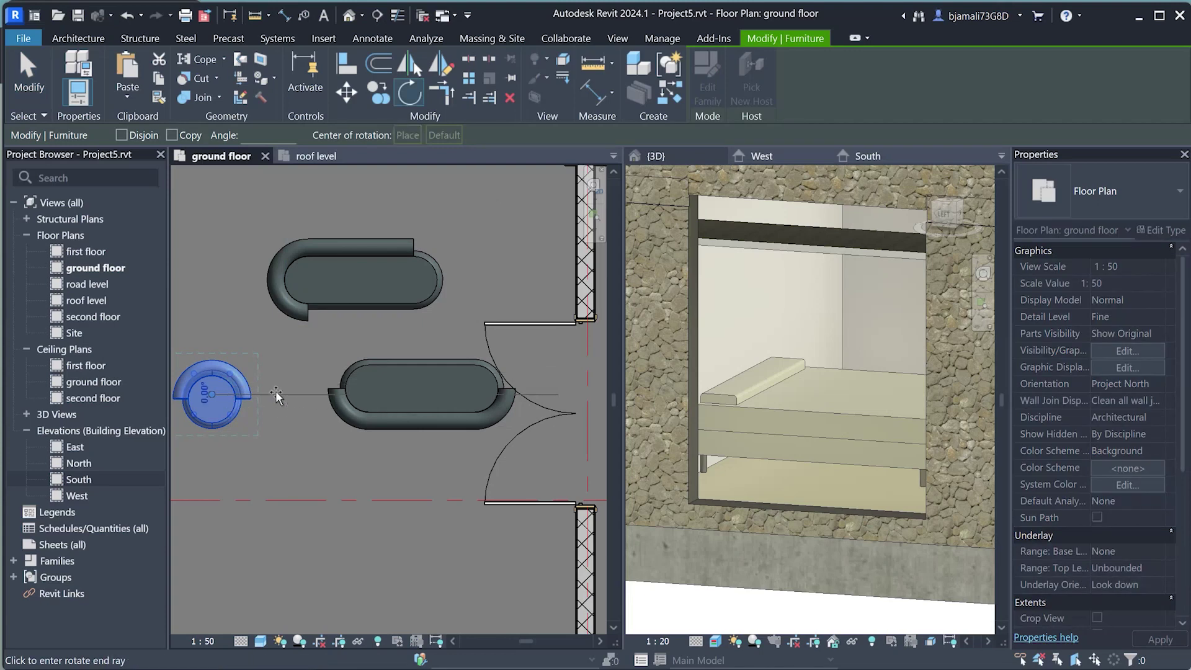
left_click(207, 293)
- Copy the lounge chair (CO) to create a second chair below the first
key("c")
key("o")
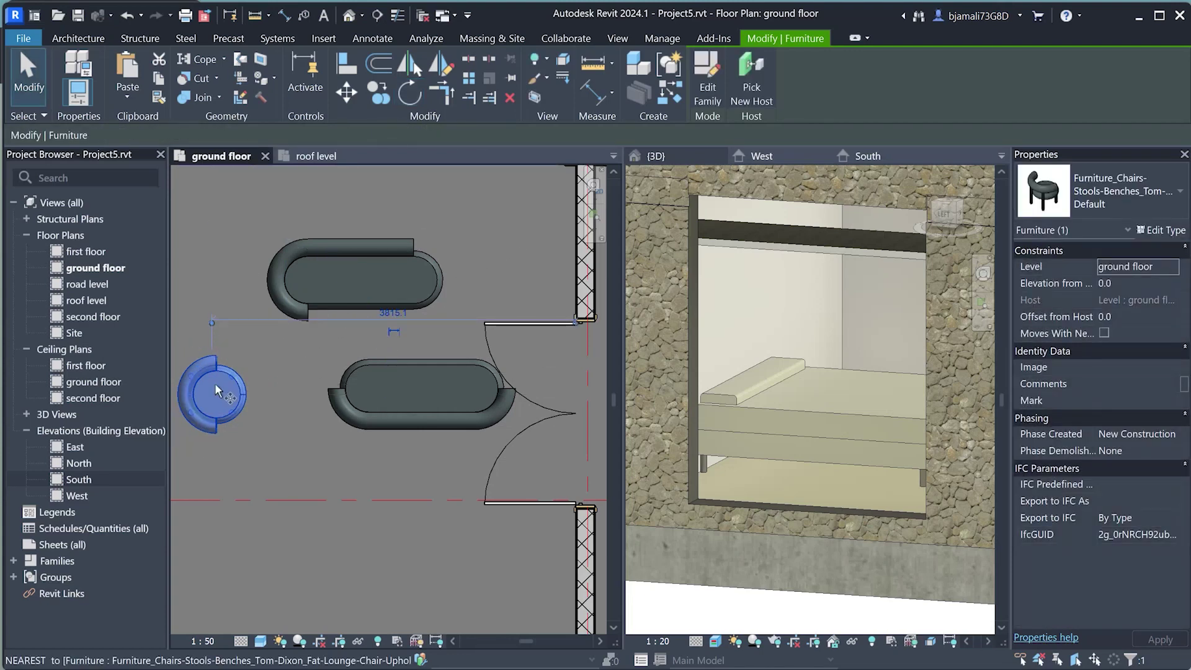
left_click(214, 397)
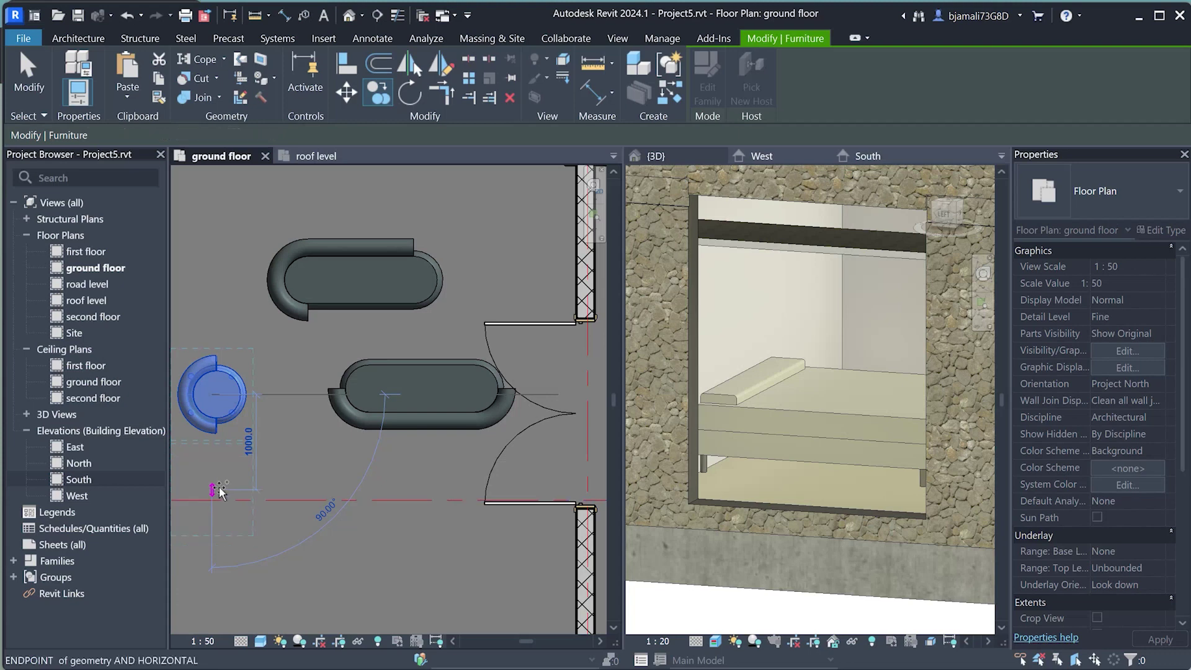
left_click(220, 492)
key("Escape")
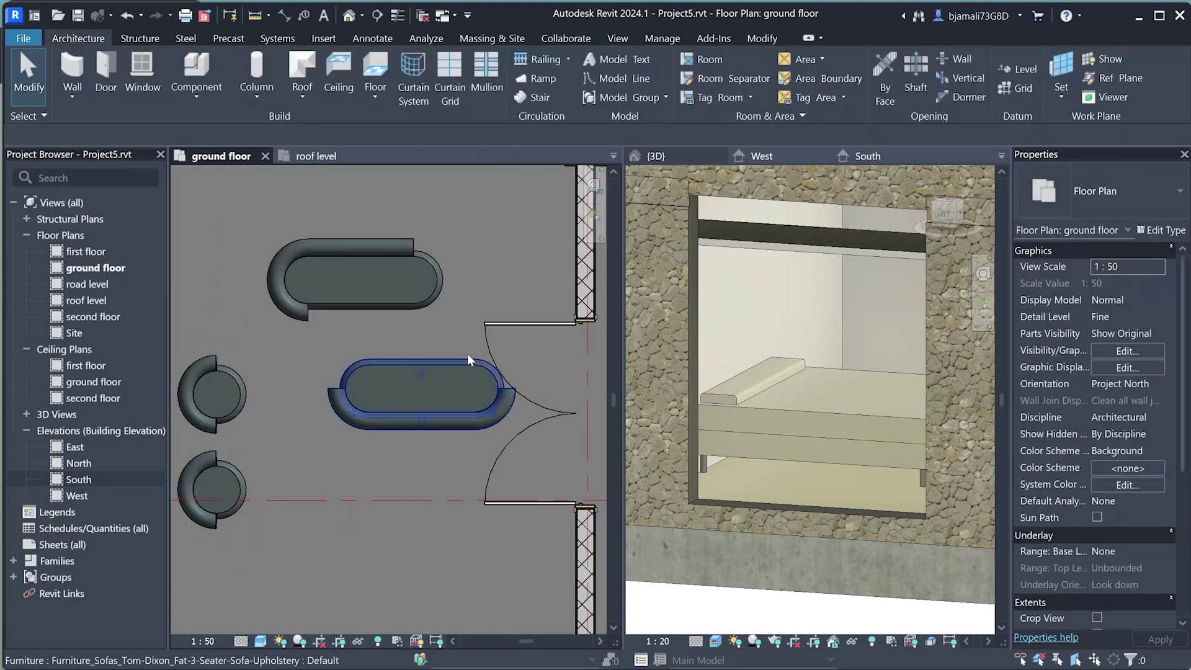
- Move both lounge chairs (MV) against the room's left wall
scroll(446, 366, "down", 2)
scroll(421, 381, "down", 2)
scroll(388, 374, "down", 1)
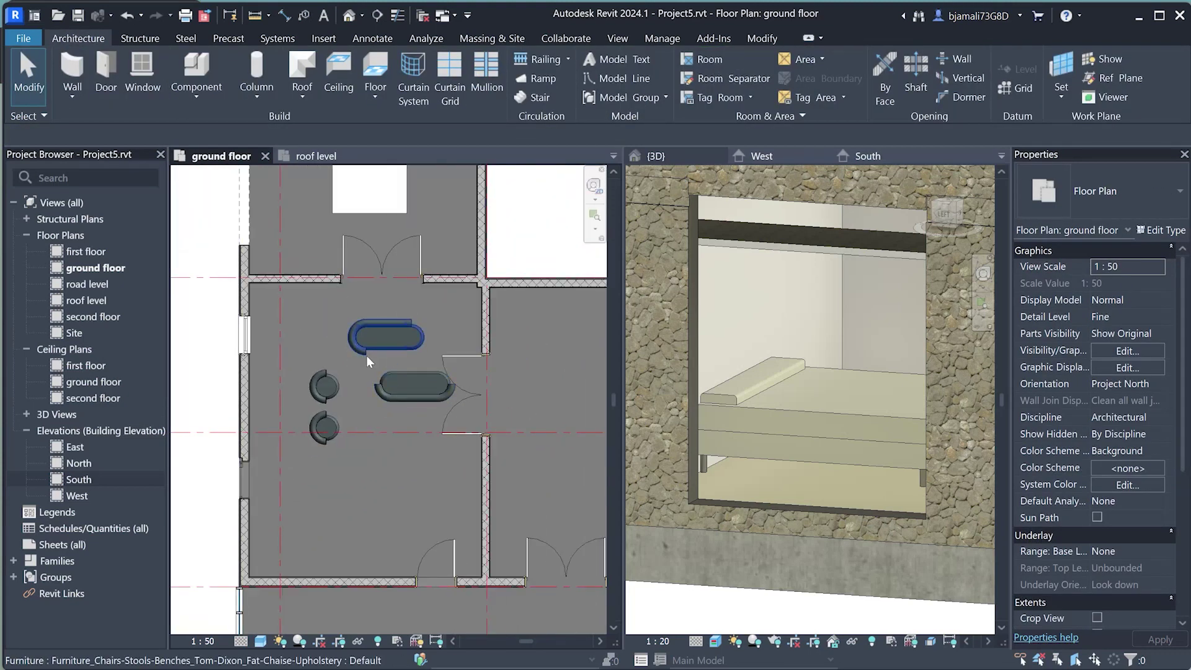
left_click(329, 386)
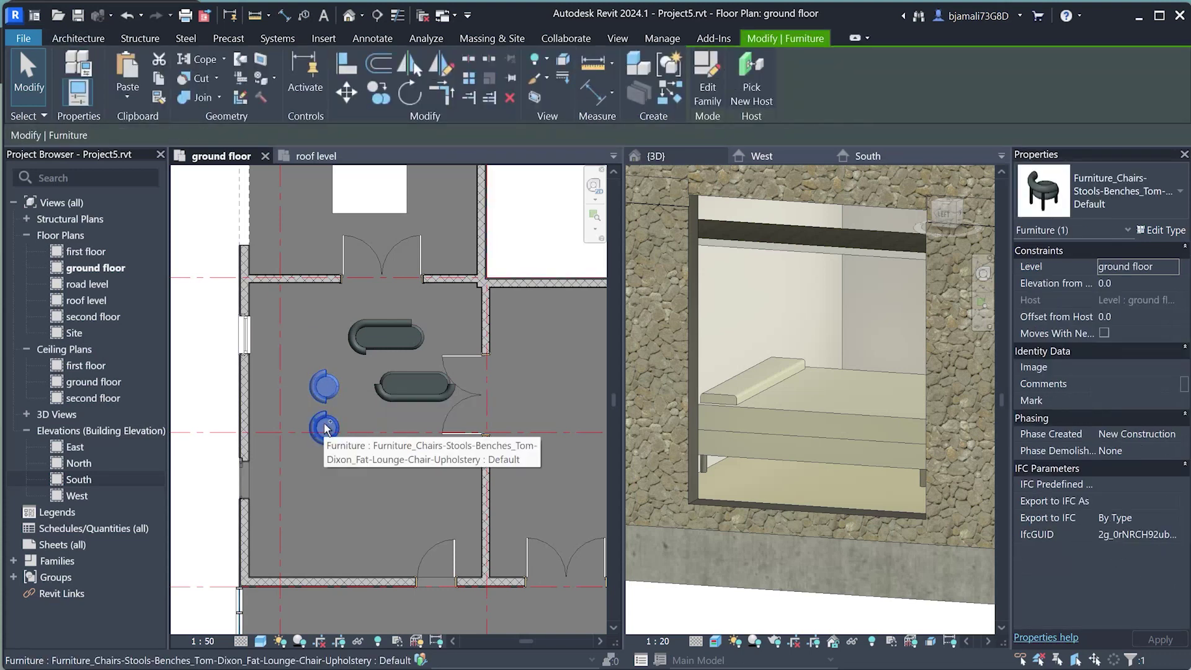
left_click(323, 423, "ctrl")
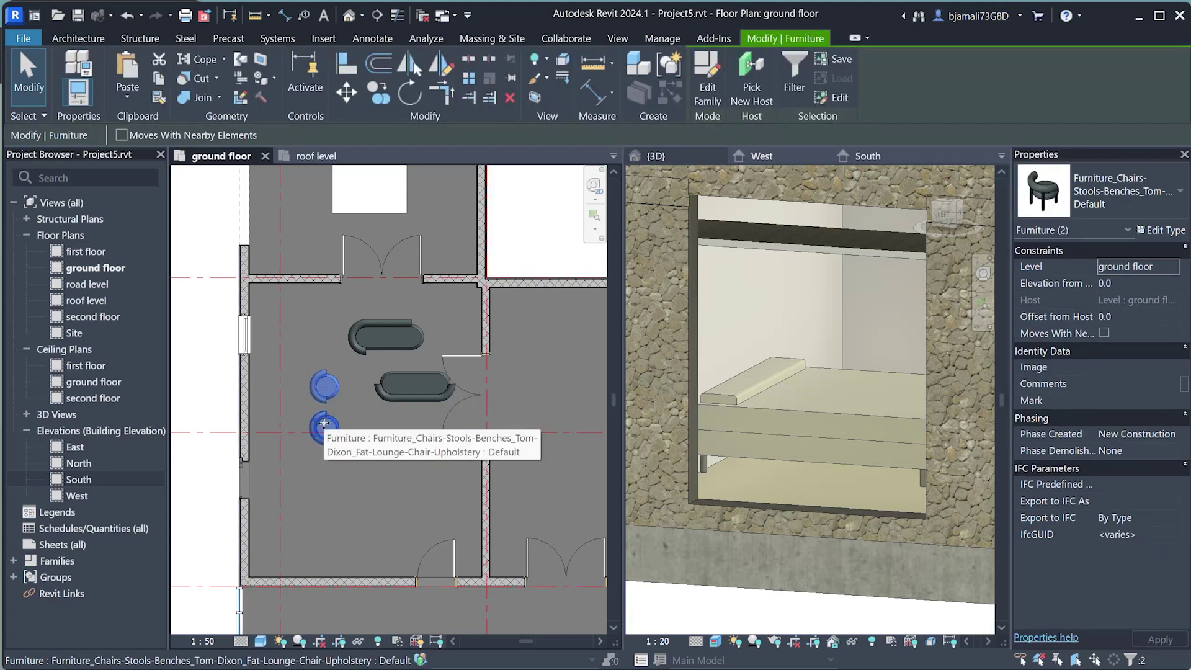
key("m")
key("v")
left_click(325, 411)
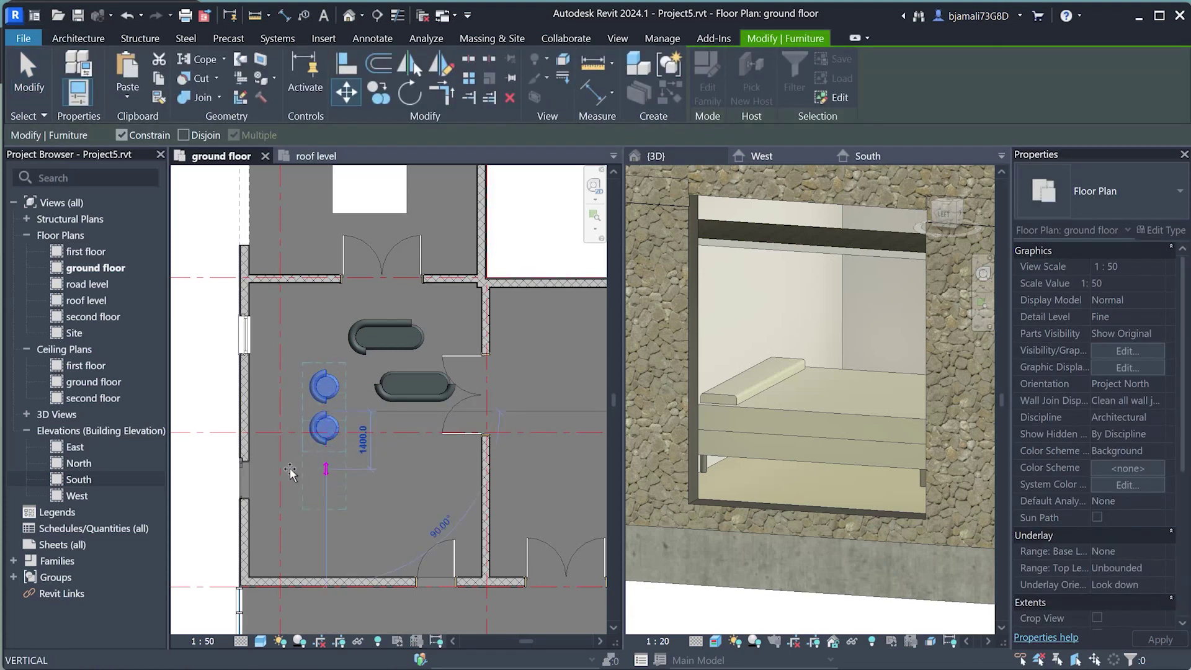
left_click(280, 413)
- Drag the chaise up-left and the 3-seater sofa down-left to new positions
left_click(371, 339)
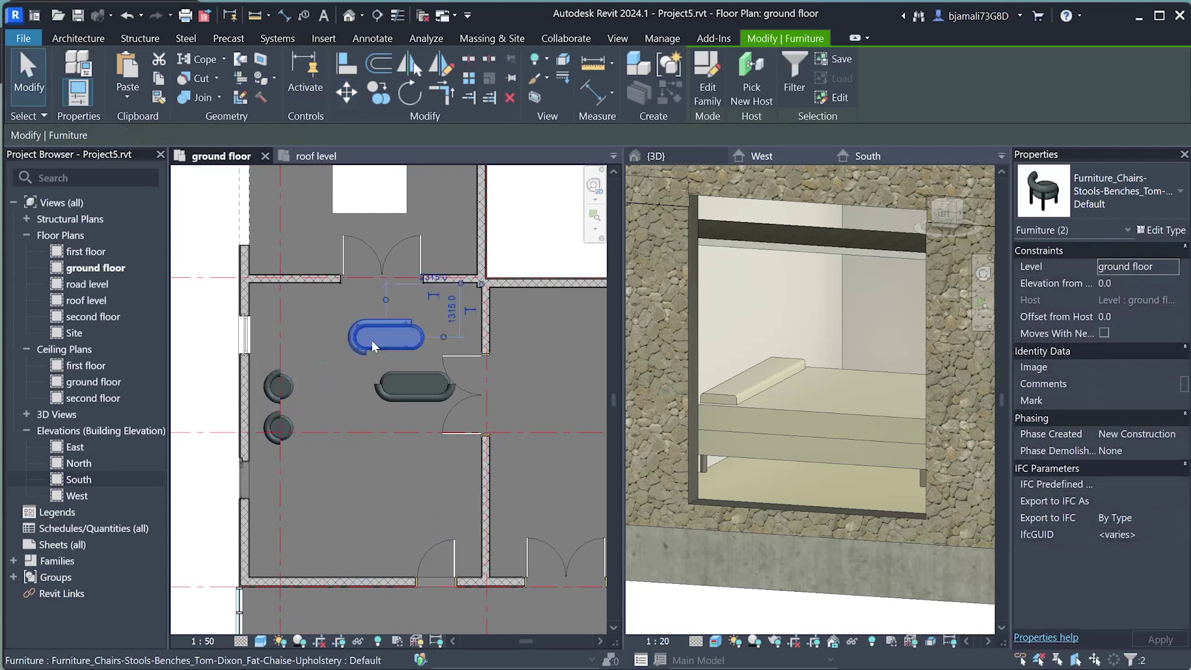
mouse_move(370, 340)
left_mouse_down()
mouse_move(315, 346)
mouse_move(330, 360)
left_mouse_up()
left_click(404, 388)
left_click_drag(403, 388, 326, 466)
- Turn on the Section Box for the 3D view
left_click(418, 389)
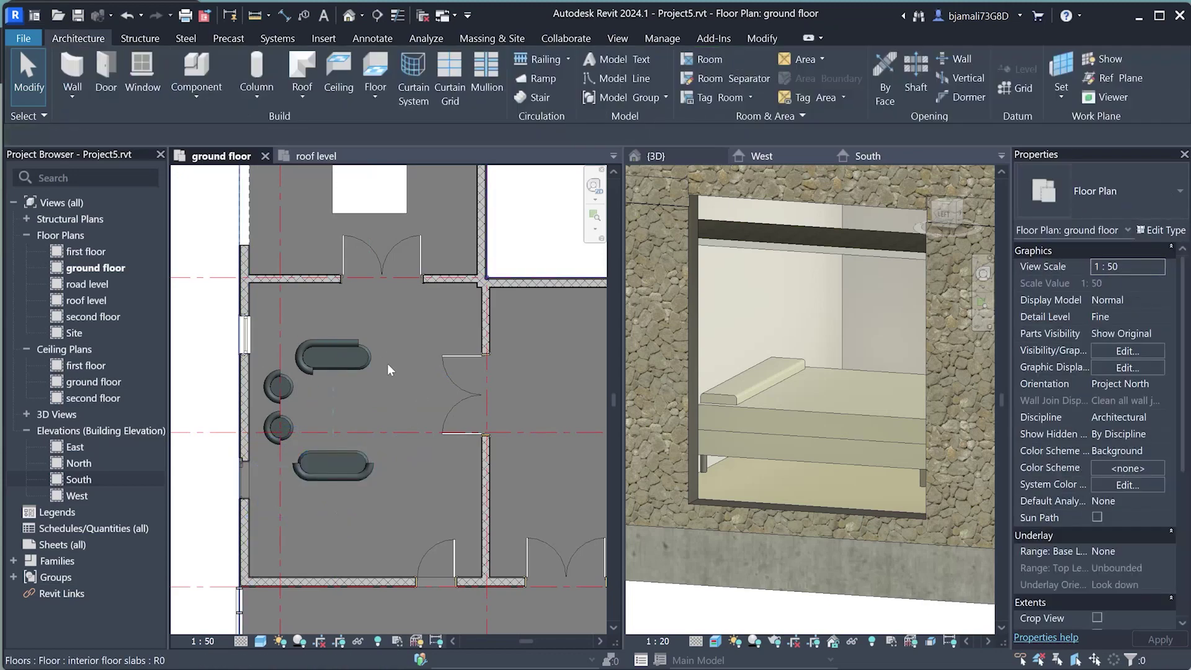
scroll(310, 379, "down", 3)
scroll(713, 370, "down", 3)
scroll(709, 372, "down", 3)
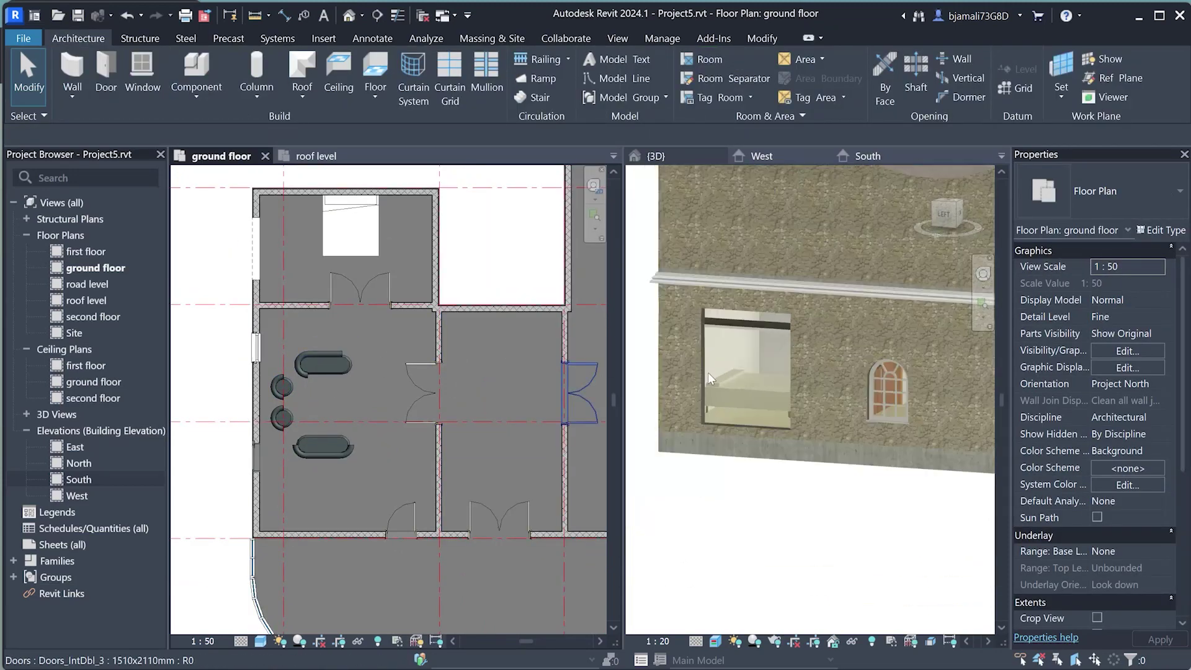
scroll(725, 371, "down", 3)
scroll(724, 370, "down", 3)
scroll(749, 348, "down", 2)
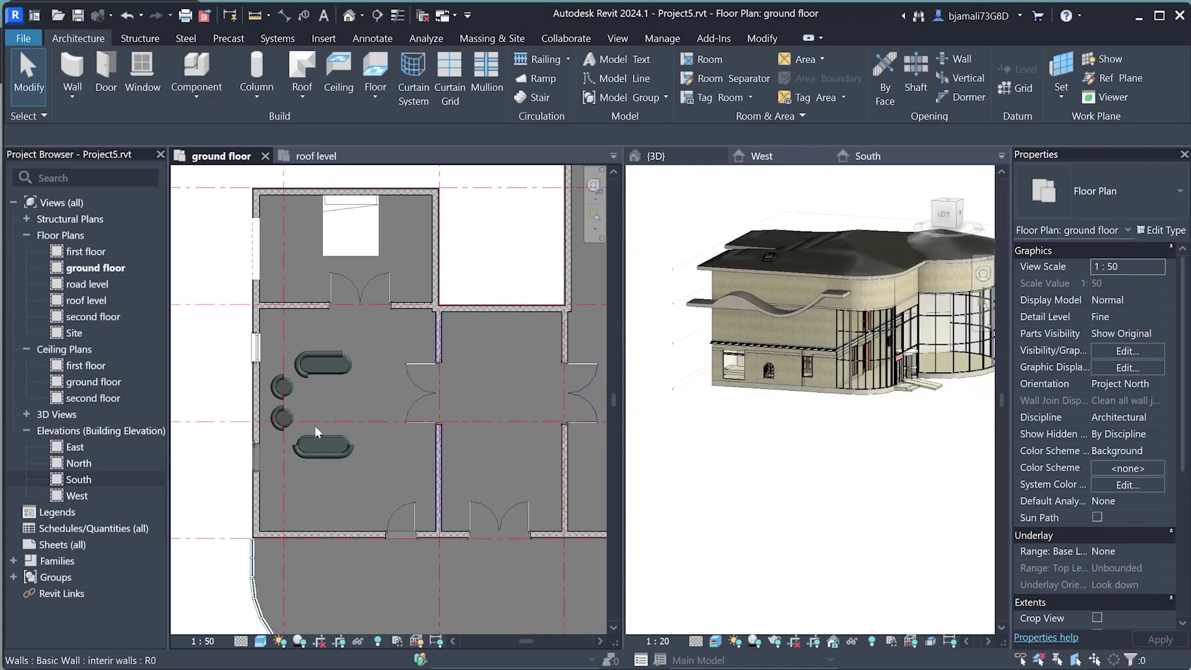
scroll(323, 377, "up", 3)
left_click(778, 447)
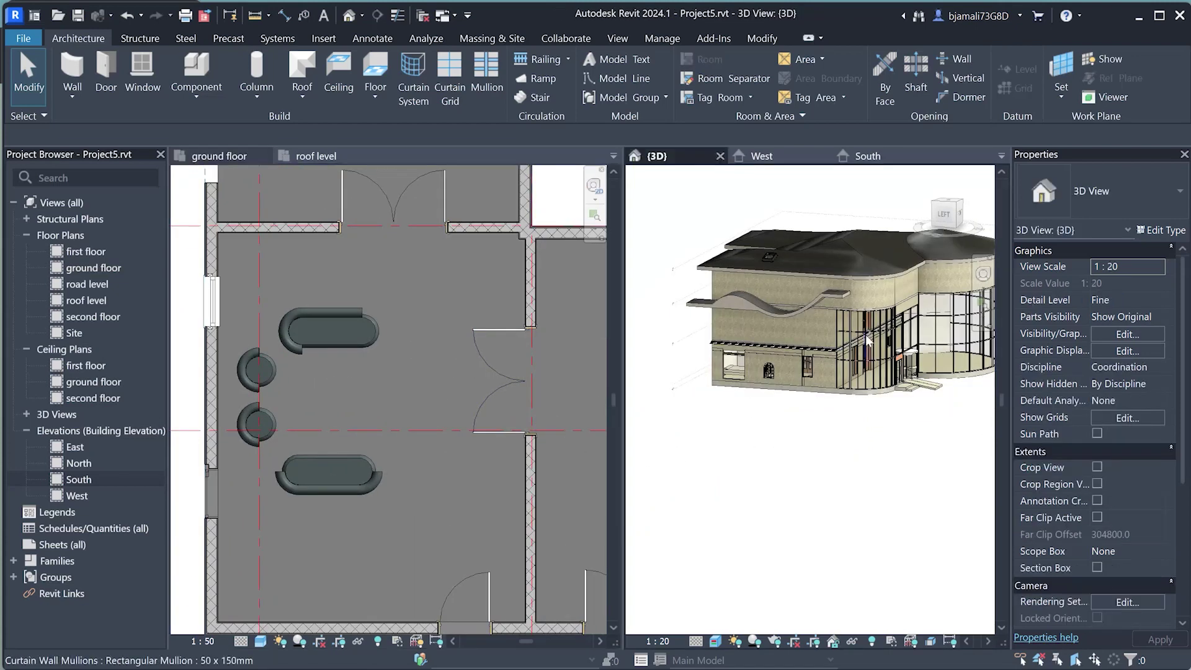
left_click(1097, 568)
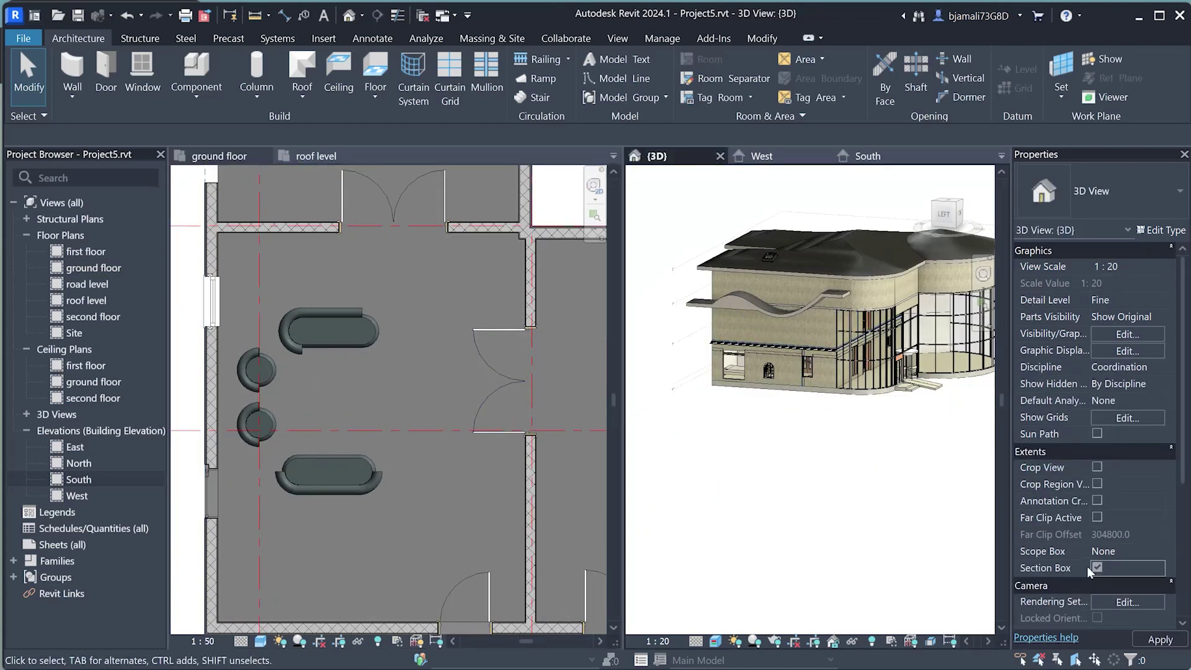
- Orbit the sectioned model to view the furnished rooms, then select the chaise in plan
left_click(899, 441)
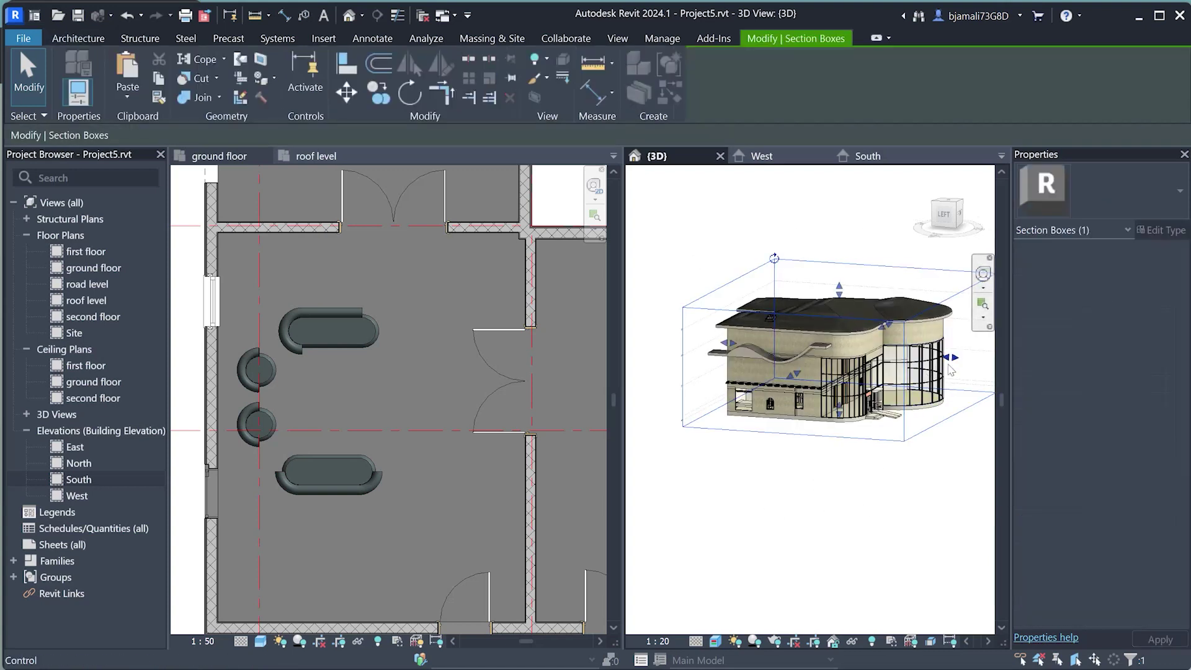
scroll(808, 395, "up", 5)
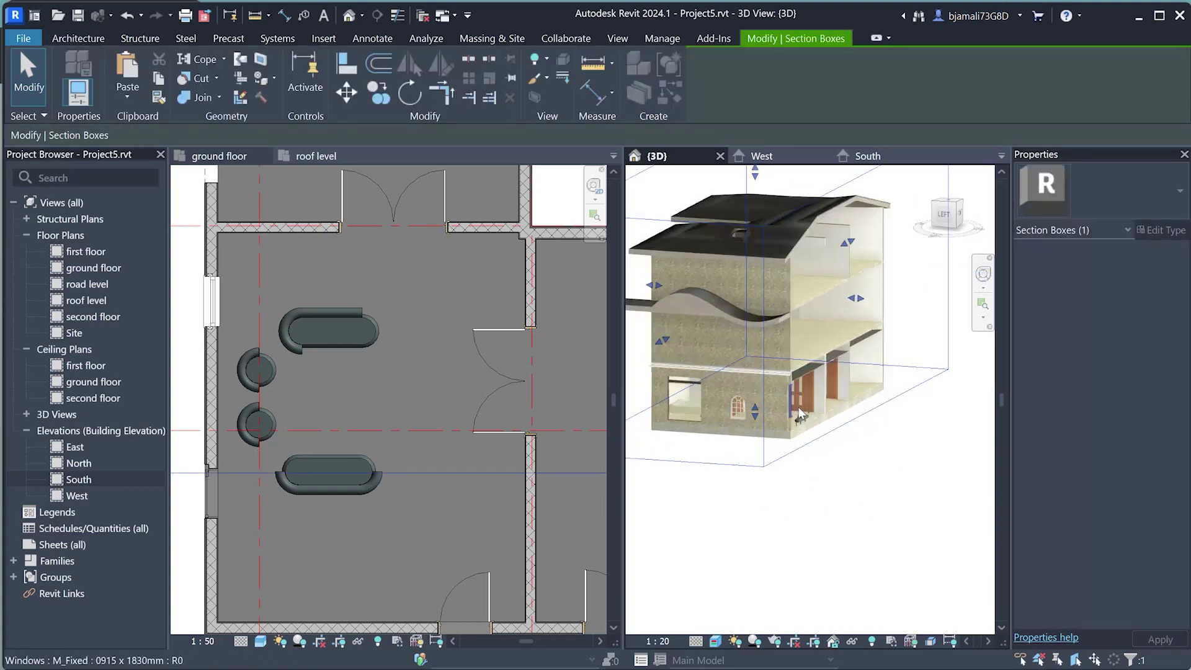
scroll(775, 372, "up", 5)
middle_click_drag(763, 366, 738, 348, "shift")
scroll(738, 348, "down", 3)
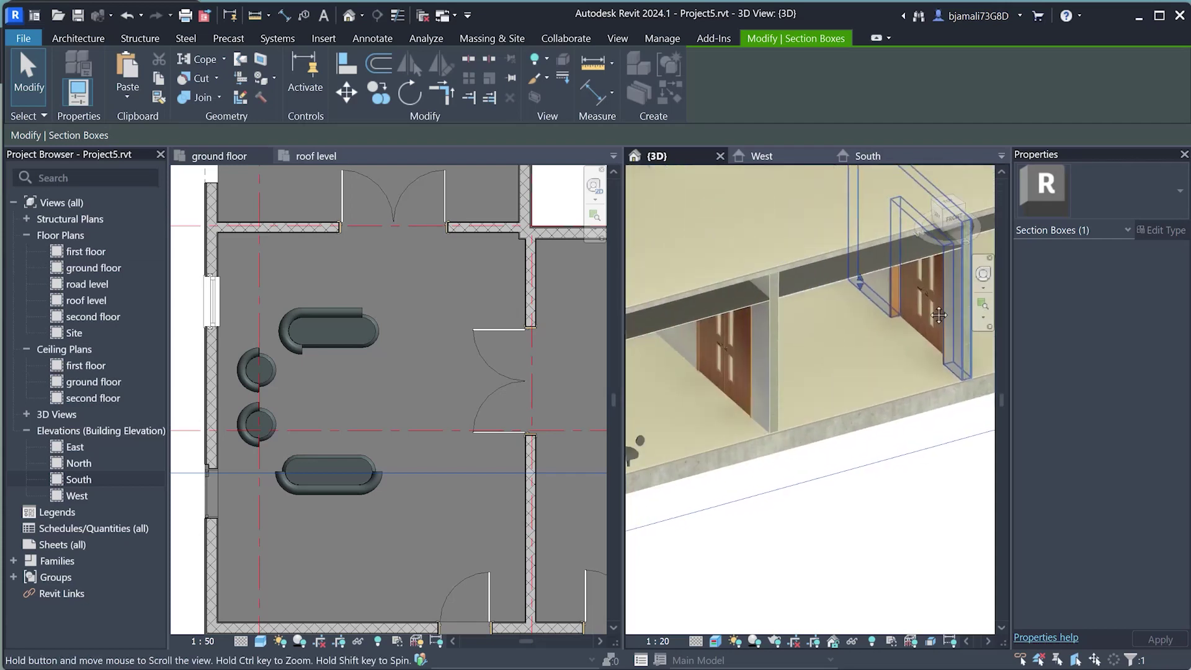
scroll(638, 439, "down", 3)
mouse_move(639, 438)
middle_mouse_down("shift")
mouse_move(646, 412)
mouse_move(840, 414)
middle_mouse_up("shift")
scroll(840, 414, "up", 3)
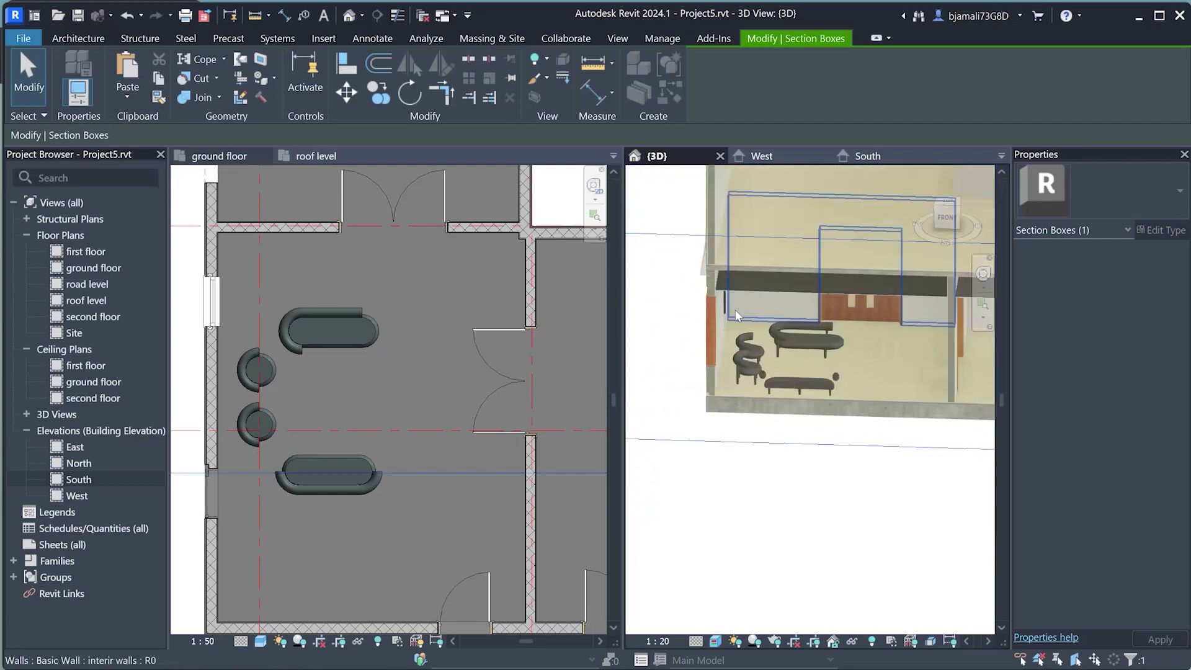
left_click(369, 349)
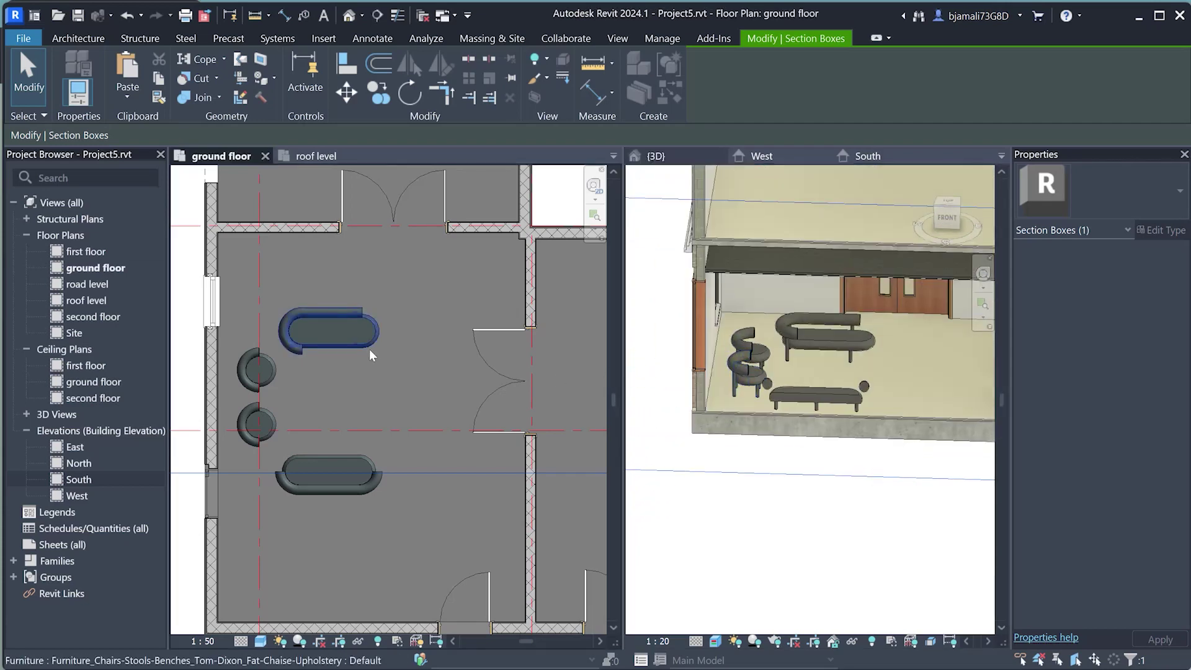
left_click(355, 318)
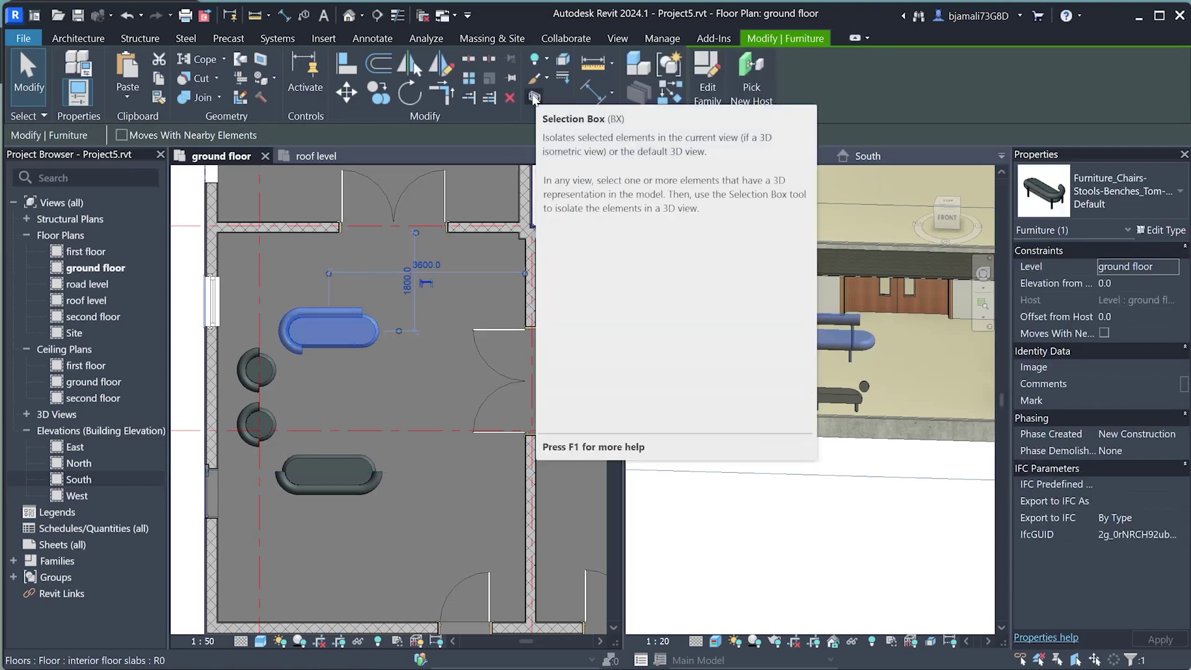
mouse_move(534, 97)
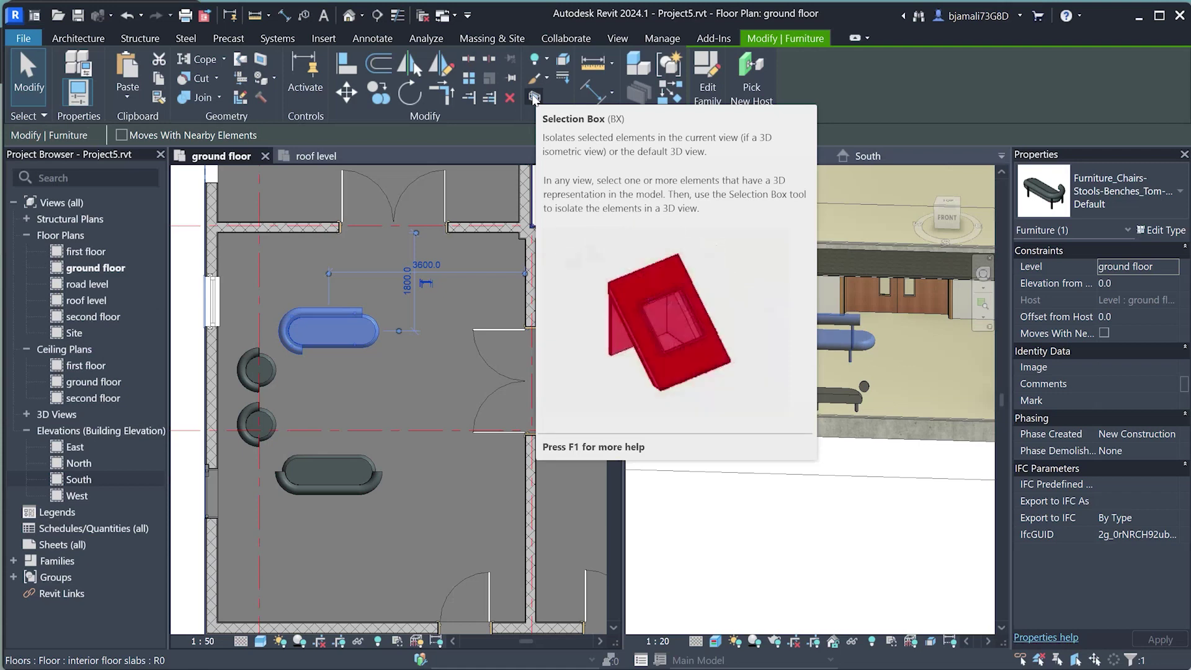
- Isolate the chaise with a selection box (BX), then enlarge the box to include the sofa and chairs
left_click(533, 98)
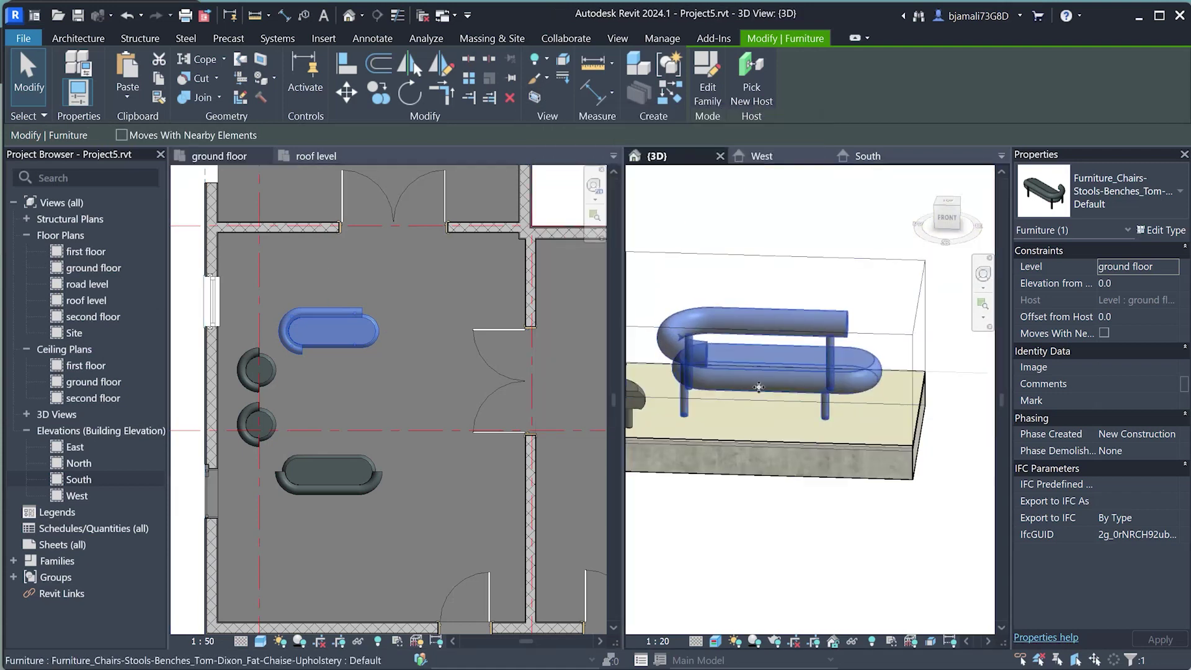
scroll(744, 316, "down", 3)
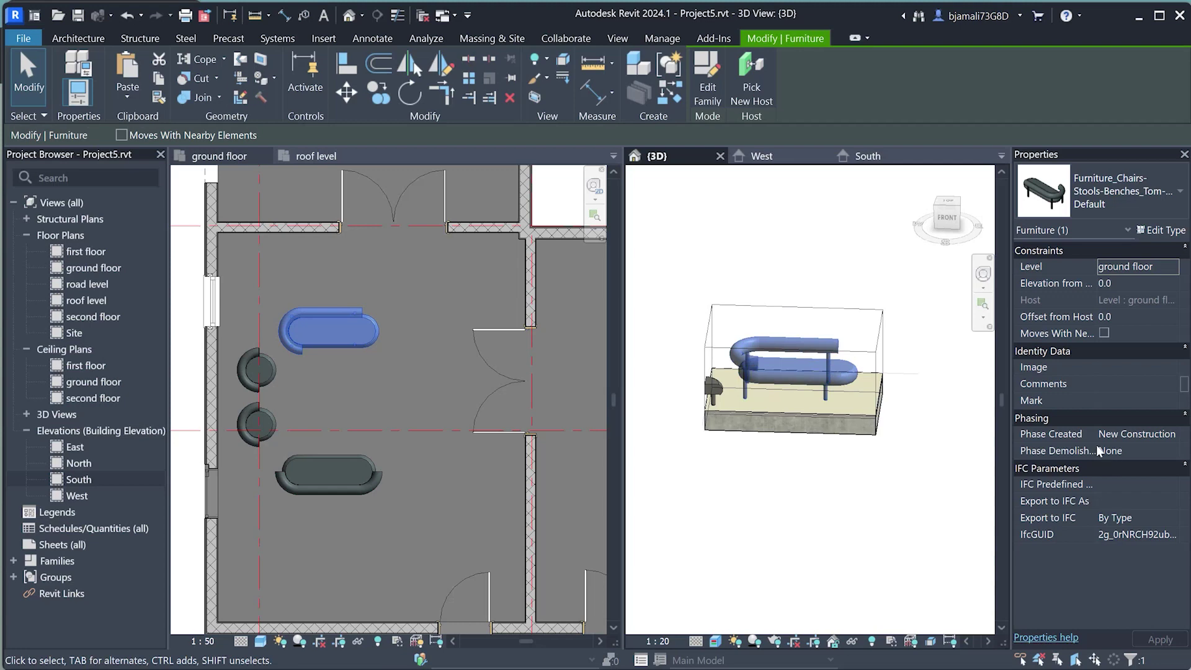
key("Escape")
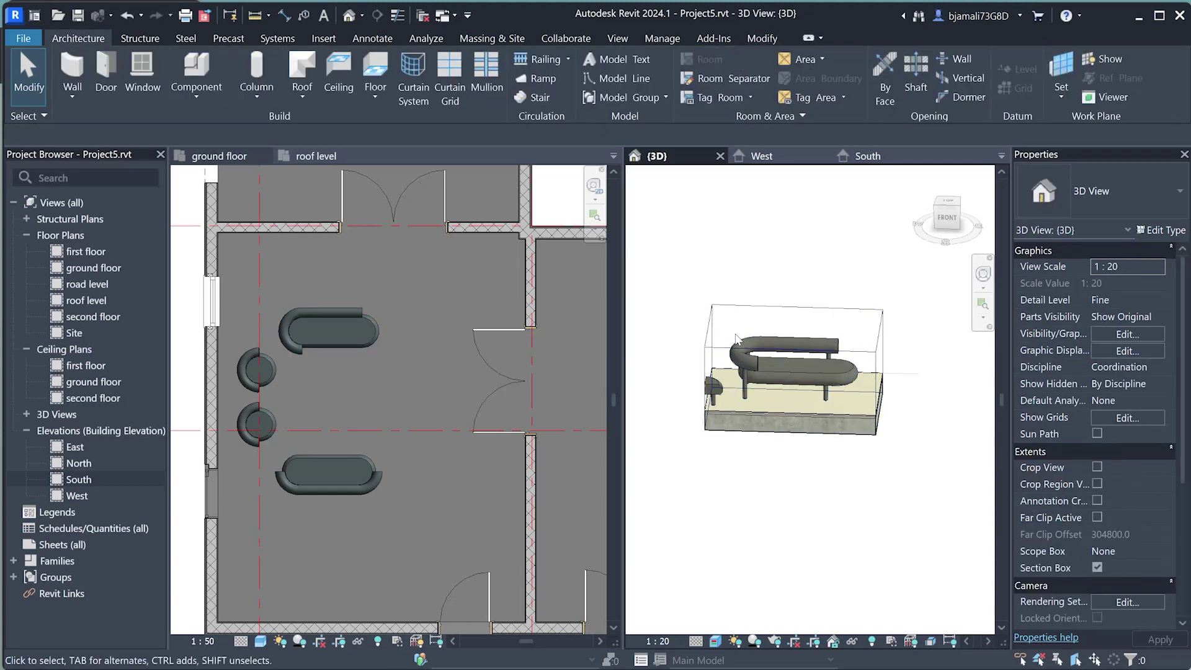
left_click(881, 319)
left_click_drag(707, 367, 633, 366)
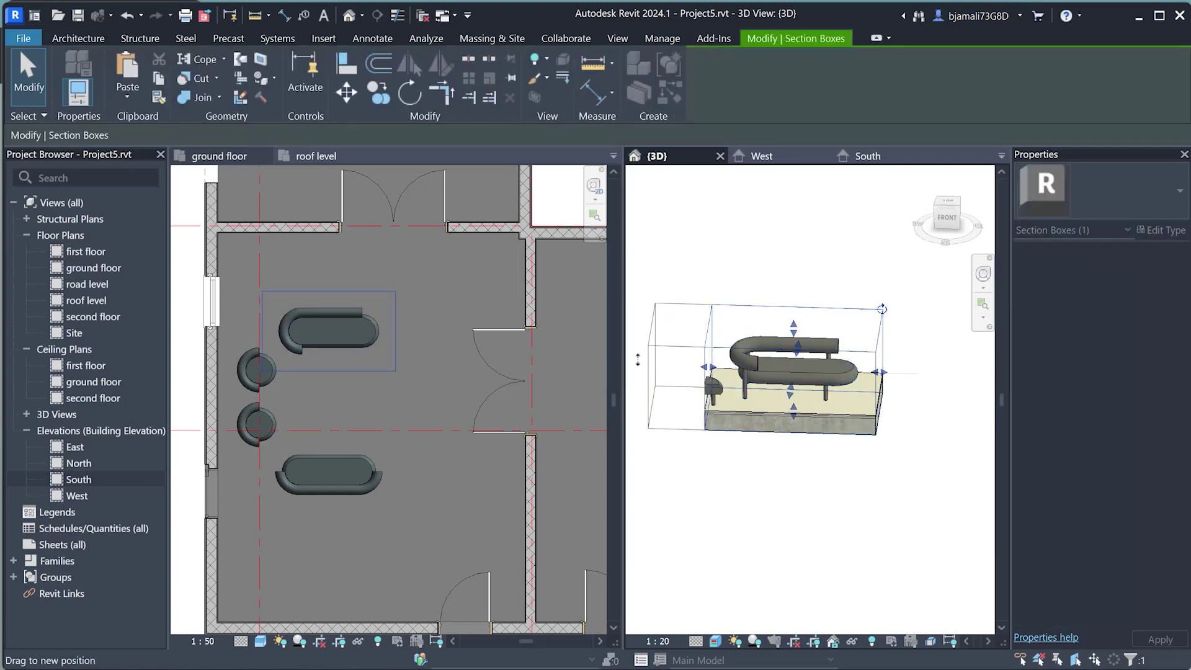
left_click_drag(753, 407, 713, 556)
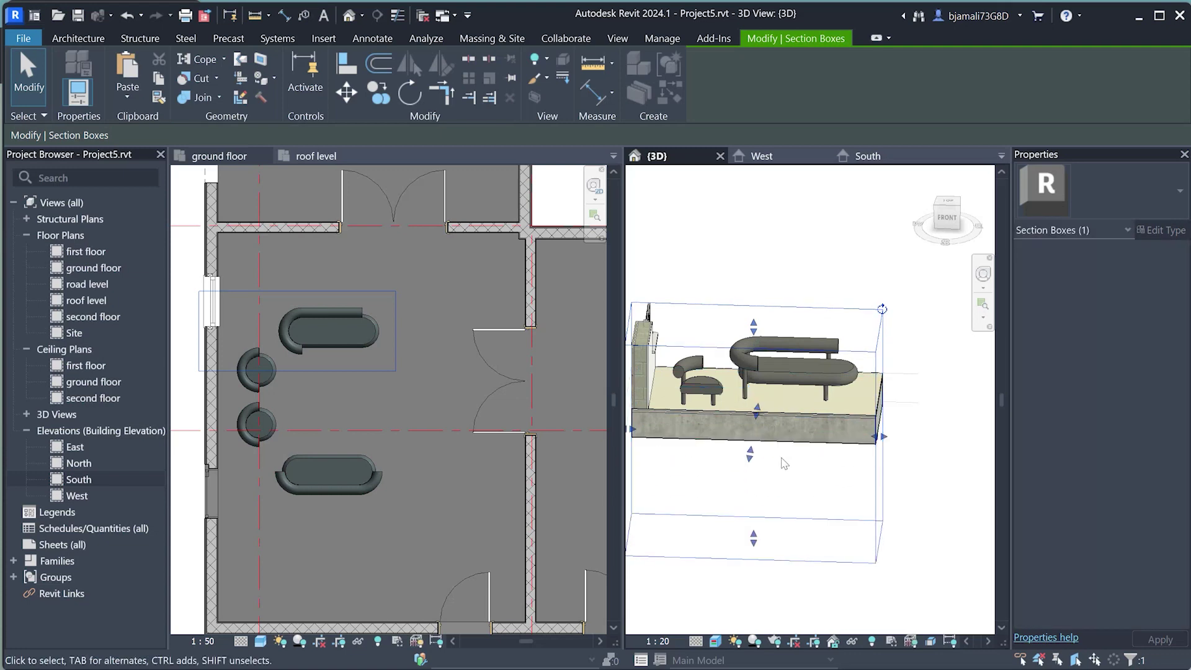
left_click_drag(751, 456, 738, 520)
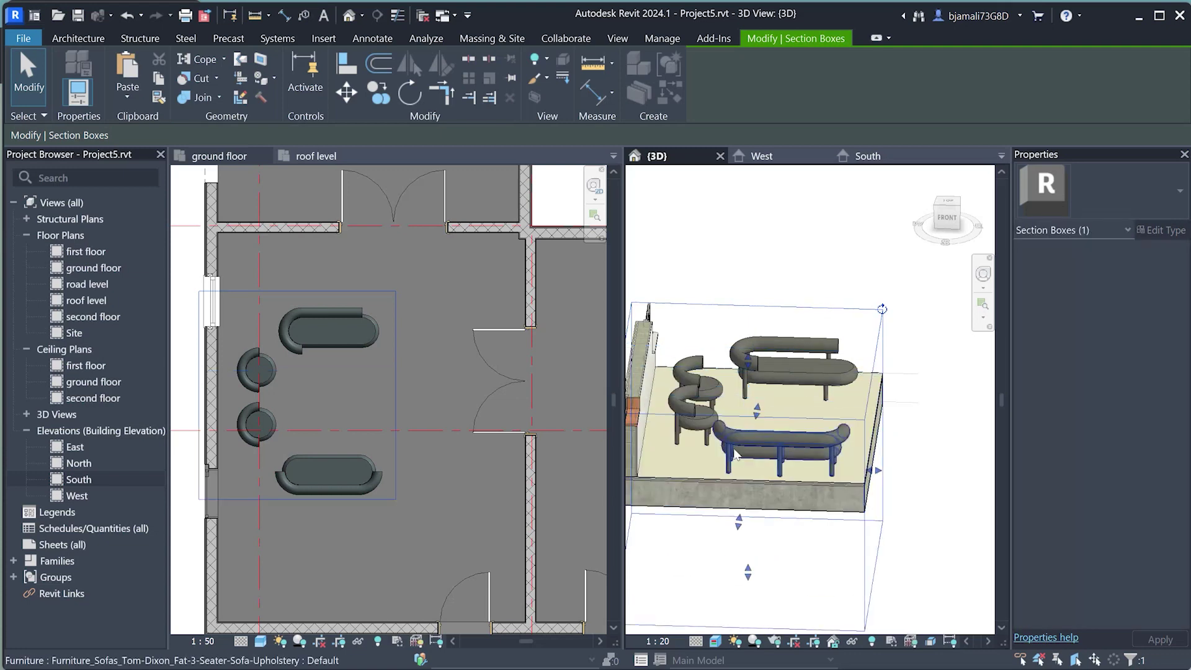
left_click_drag(888, 466, 897, 467)
middle_click_drag(897, 467, 771, 321, "shift")
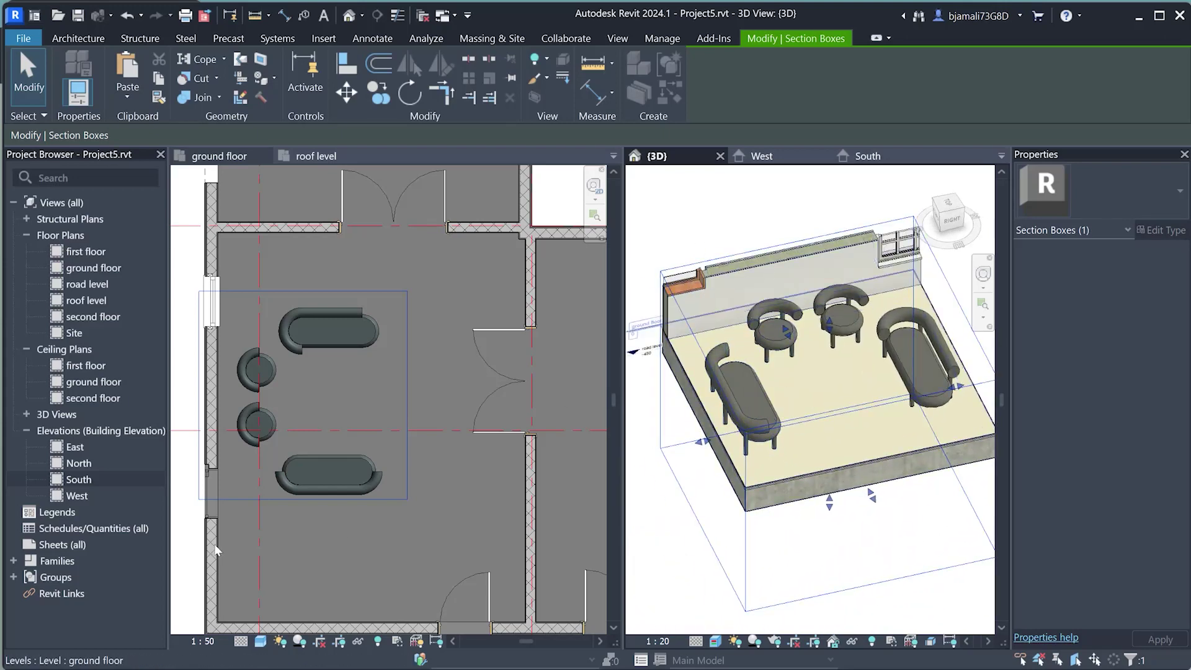
scroll(354, 305, "down", 2)
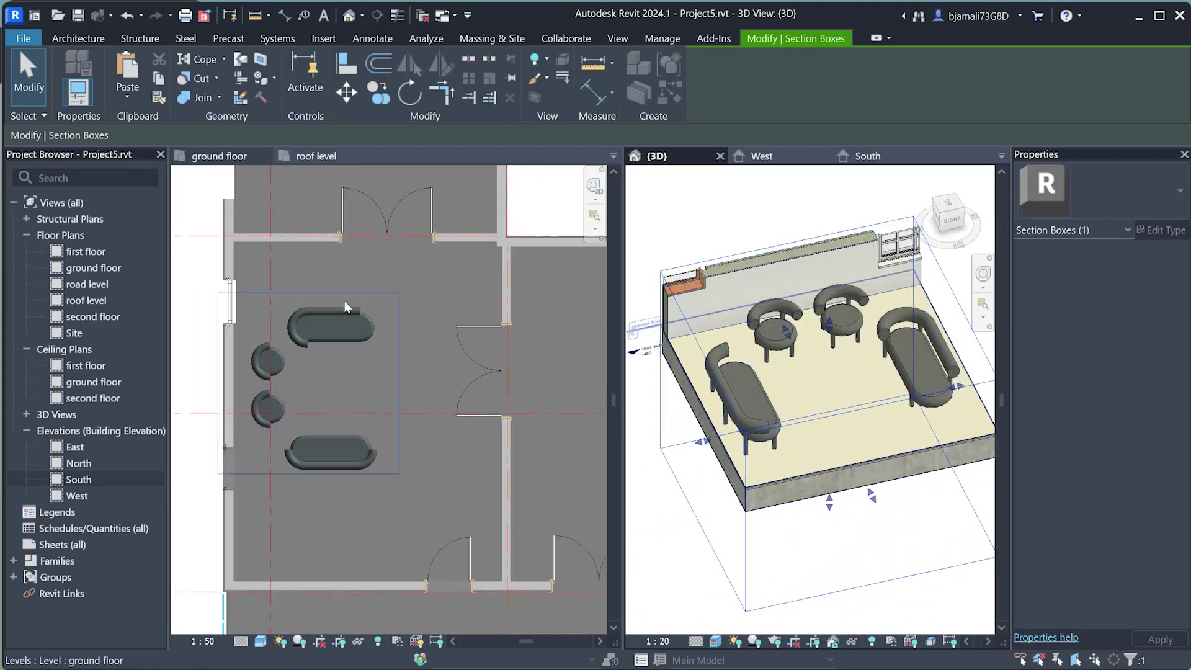
- Isolate the arched window in a 3D section box, then switch Section Box off
left_click(253, 304)
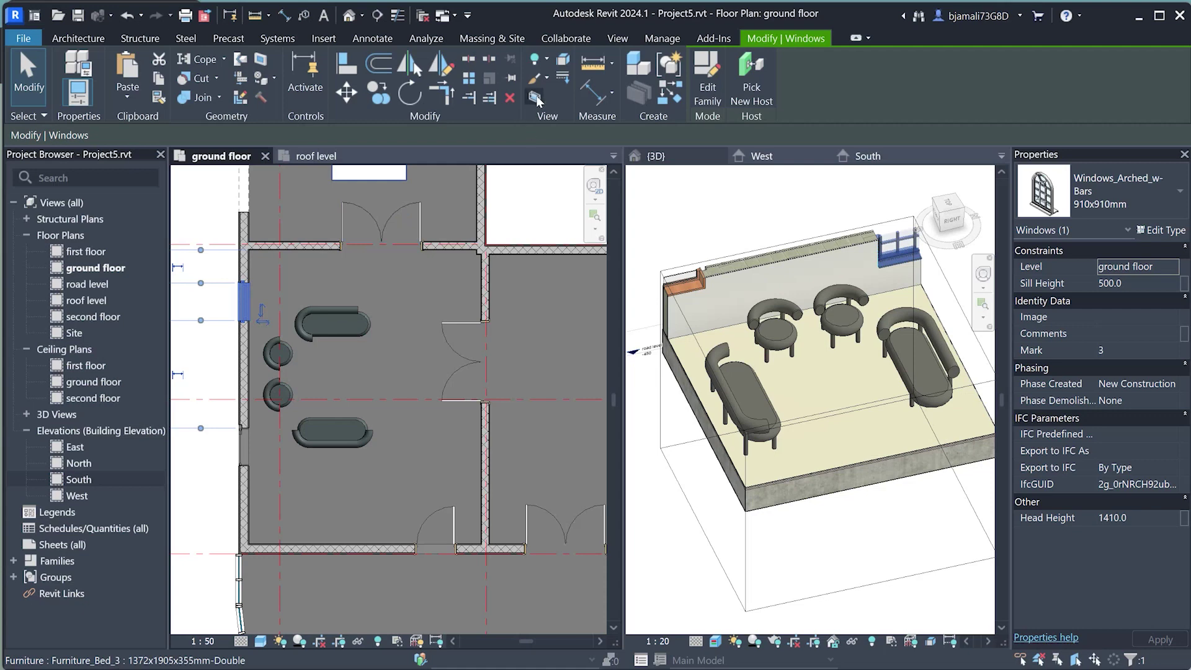
left_click(537, 100)
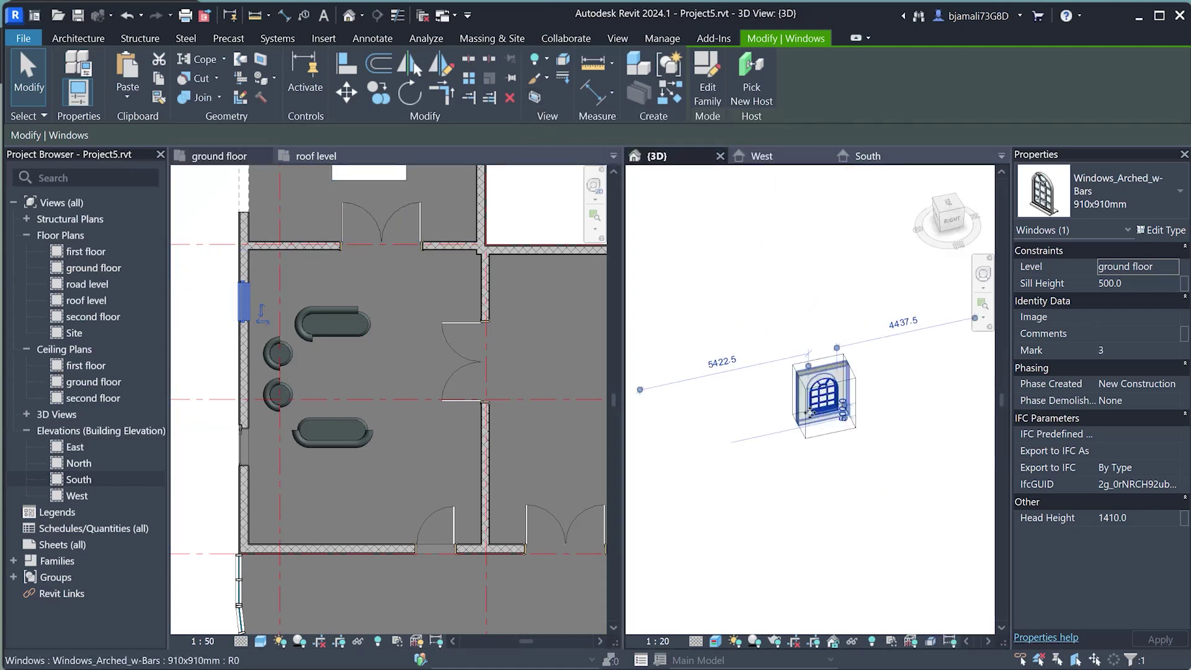
scroll(809, 412, "up", 4)
middle_click_drag(809, 413, 870, 418, "shift")
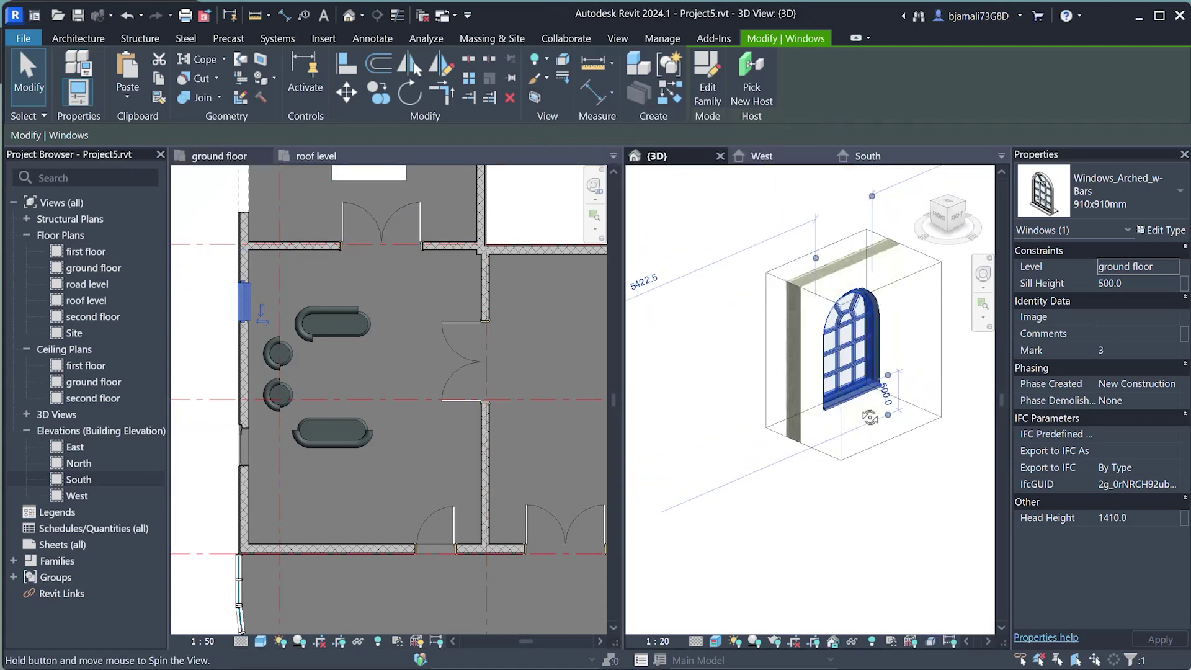
scroll(381, 381, "down", 3)
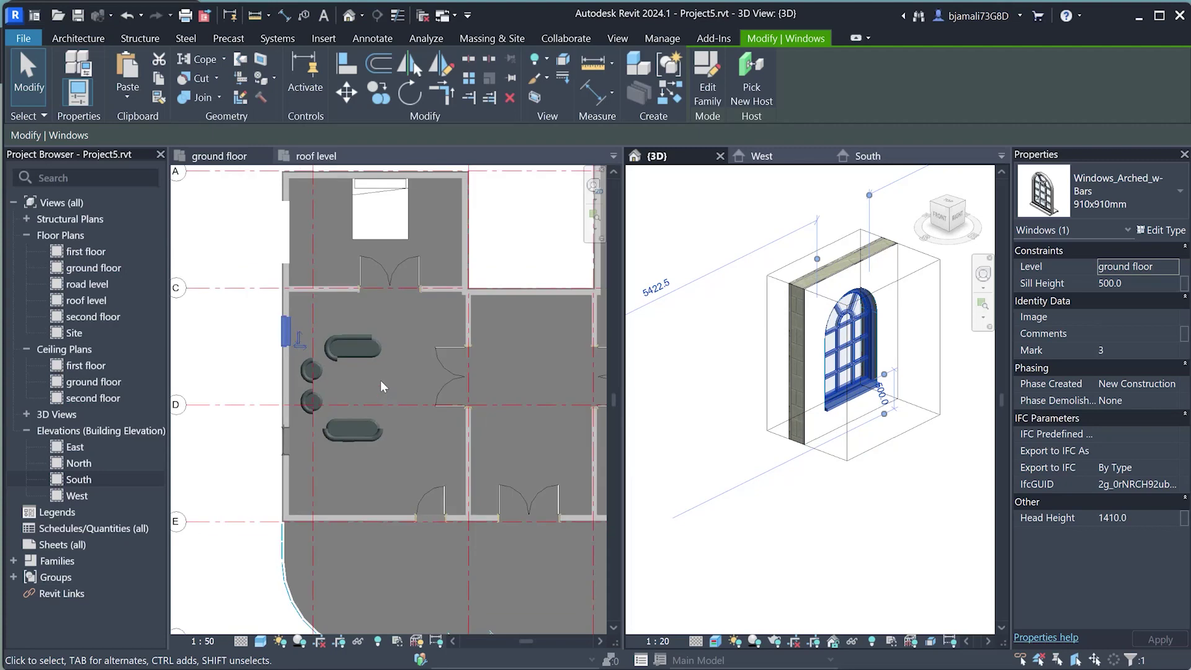
left_click(858, 517)
left_click(1097, 568)
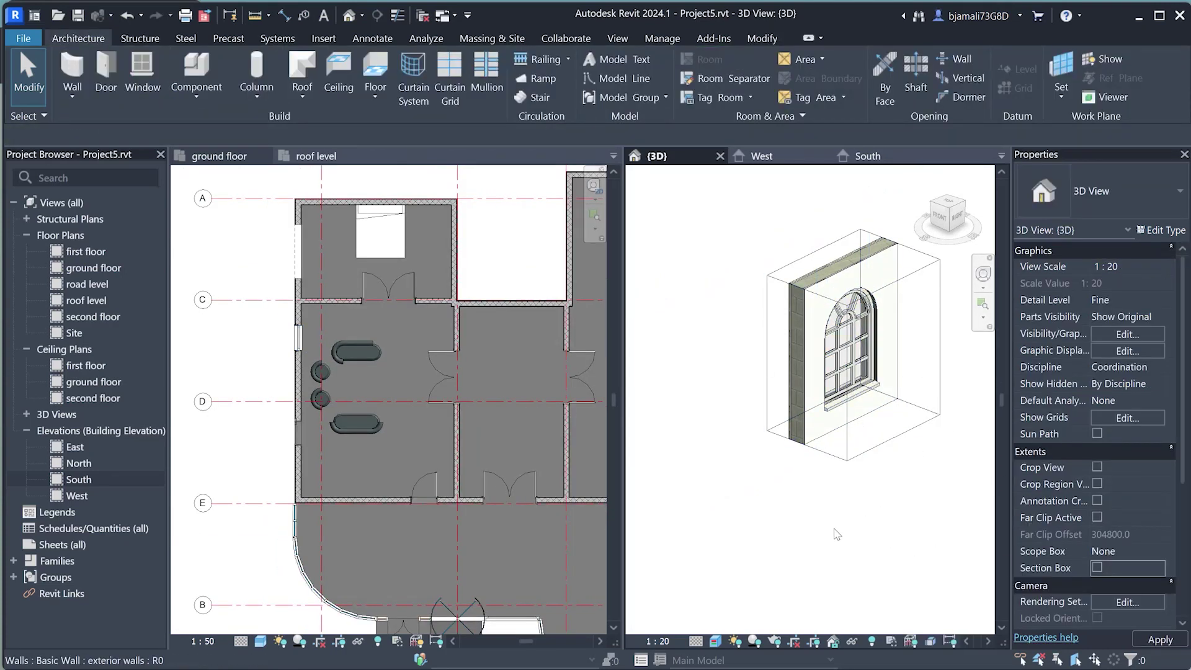